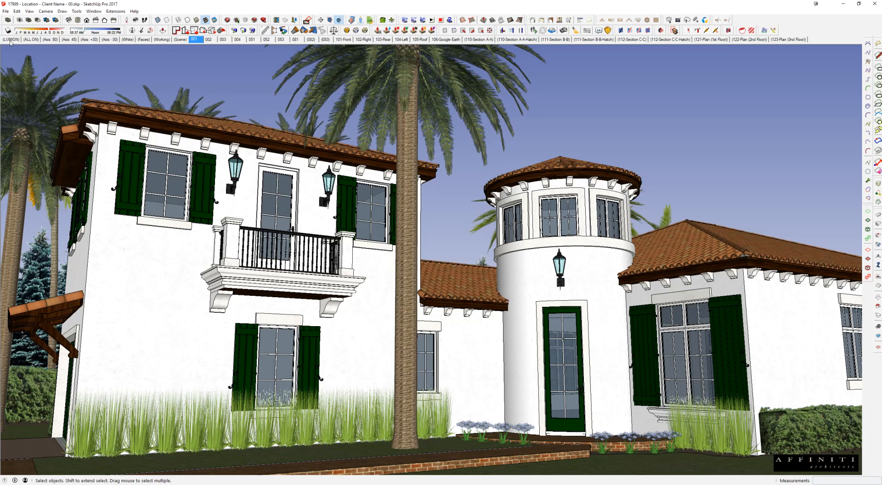
Review the model's layer list and identify the CONC - zLumion Off layer.
{"action": "left_click_drag", "start_coordinate": [546, 0], "coordinate": [567, 90]}
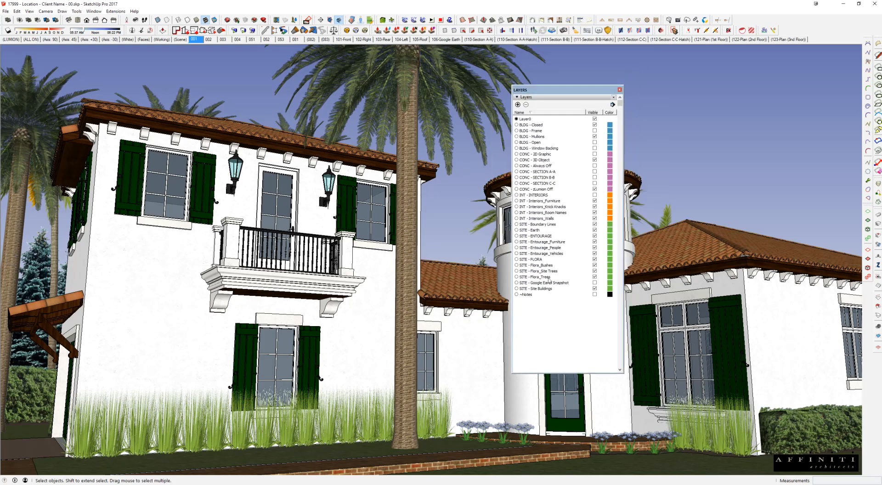
{"action": "left_click", "coordinate": [544, 189]}
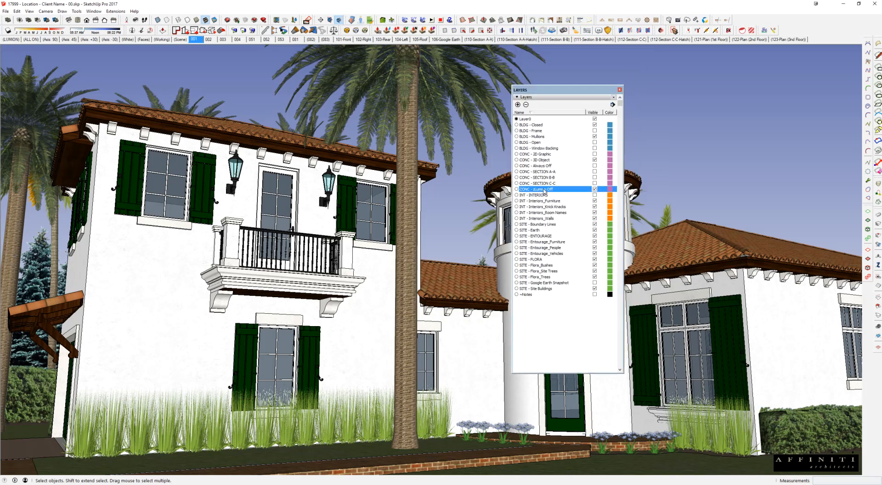
{"action": "left_click", "coordinate": [594, 194]}
{"action": "left_click_drag", "start_coordinate": [588, 91], "coordinate": [881, 92]}
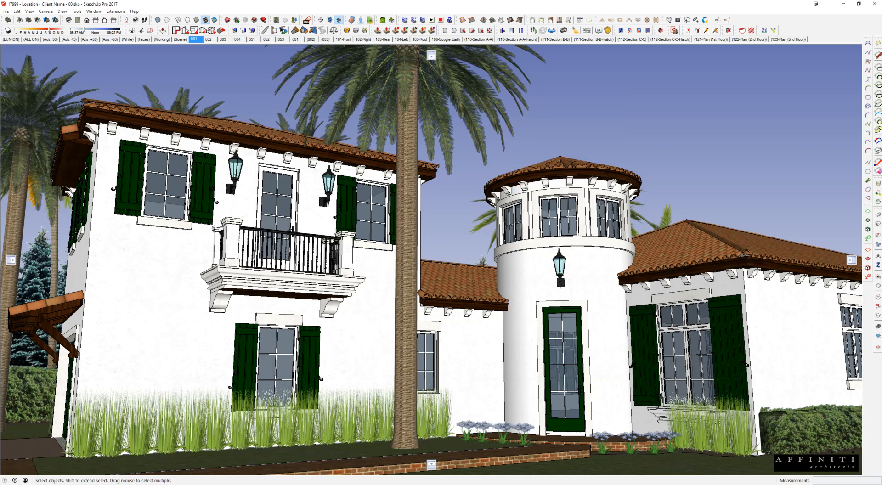
Switch the model to the (LUMION) scene.
{"action": "left_click", "coordinate": [6, 11]}
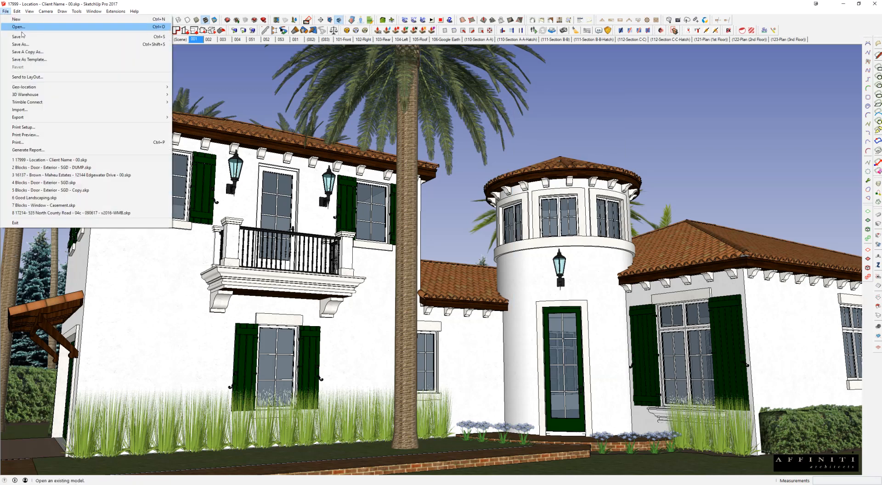
{"action": "left_click", "coordinate": [29, 12]}
{"action": "left_click", "coordinate": [11, 40]}
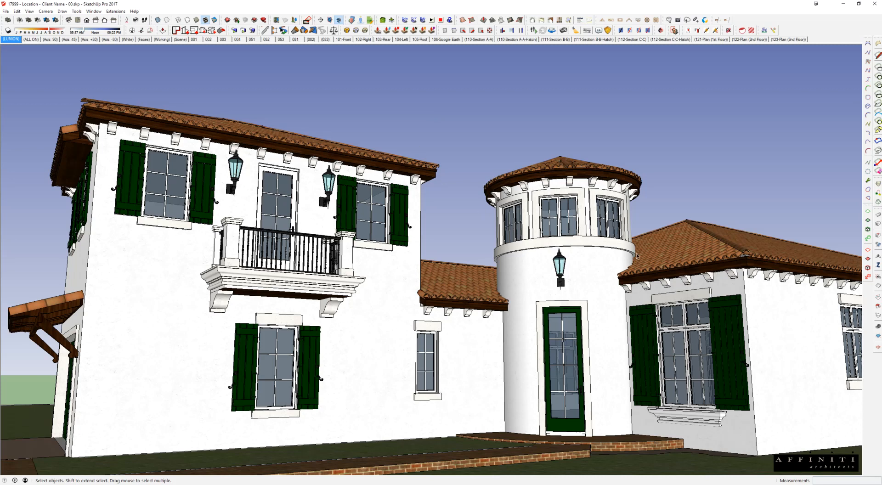
Examine the site around the house, including the large water surface beyond the lawn and the swimming pool.
{"action": "middle_click_drag", "start_coordinate": [600, 262], "coordinate": [527, 335]}
{"action": "scroll", "coordinate": [546, 285], "scroll_direction": "down", "scroll_amount": 3}
{"action": "middle_click_drag", "start_coordinate": [547, 285], "coordinate": [295, 221], "text": "shift"}
{"action": "scroll", "coordinate": [316, 217], "scroll_direction": "down", "scroll_amount": 4}
{"action": "middle_click_drag", "start_coordinate": [544, 275], "coordinate": [443, 194], "text": "shift"}
{"action": "middle_click_drag", "start_coordinate": [444, 194], "coordinate": [440, 203]}
{"action": "scroll", "coordinate": [551, 216], "scroll_direction": "down", "scroll_amount": 1}
{"action": "middle_click_drag", "start_coordinate": [551, 215], "coordinate": [462, 224], "text": "shift"}
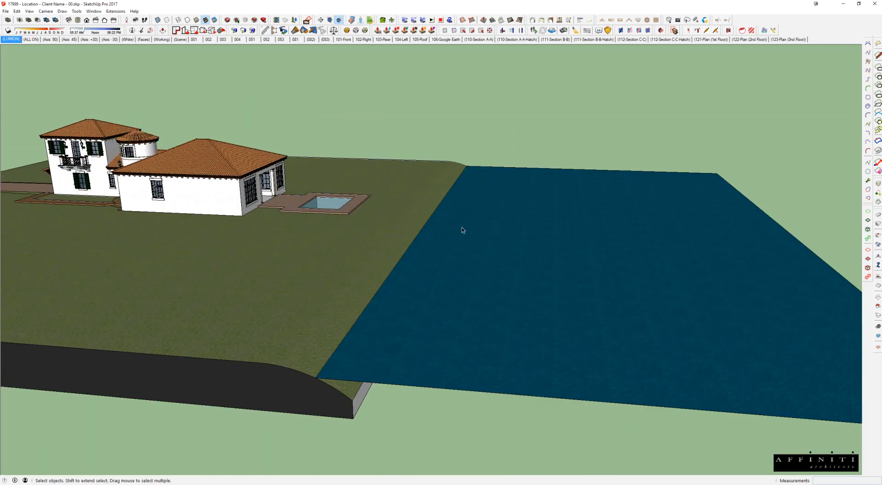
{"action": "left_click", "coordinate": [534, 224]}
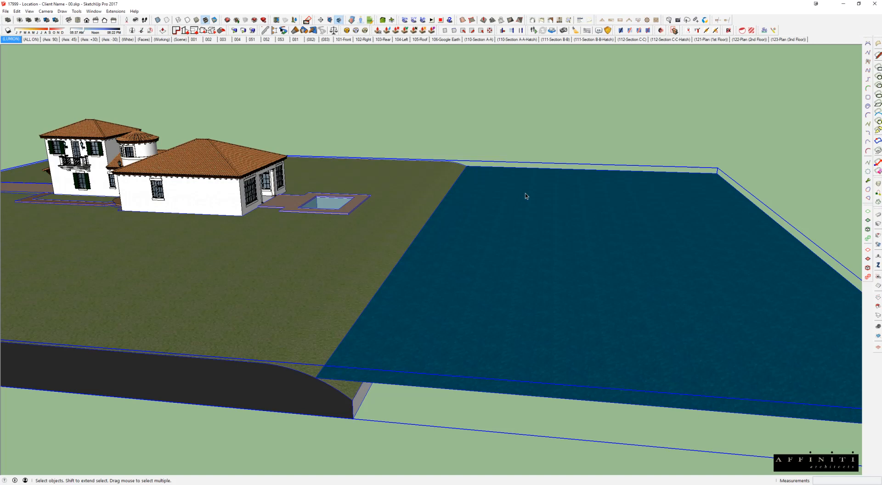
{"action": "middle_click_drag", "start_coordinate": [607, 219], "coordinate": [597, 294]}
{"action": "scroll", "coordinate": [321, 282], "scroll_direction": "up", "scroll_amount": 8}
{"action": "scroll", "coordinate": [329, 289], "scroll_direction": "down", "scroll_amount": 3}
{"action": "middle_click_drag", "start_coordinate": [354, 244], "coordinate": [342, 165]}
{"action": "scroll", "coordinate": [412, 148], "scroll_direction": "up", "scroll_amount": 3}
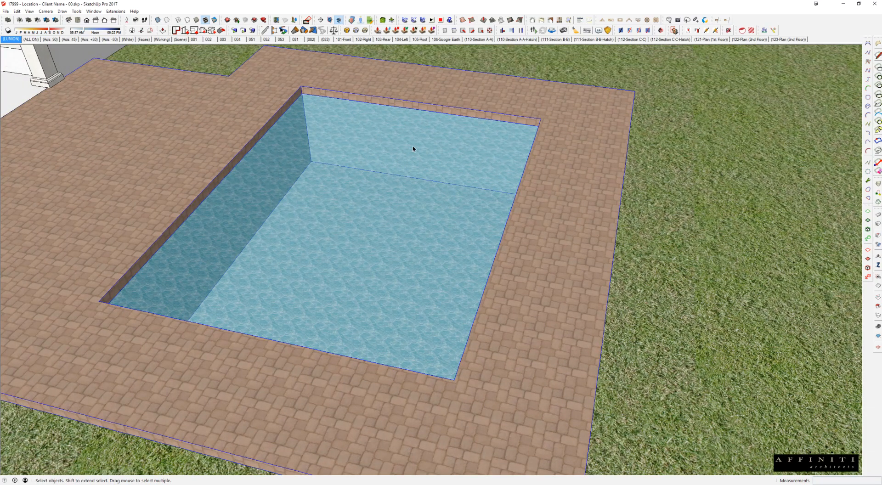
Inside the site group, assign the large water surface beside the lawn to the CONC - zLumion Off layer.
{"action": "scroll", "coordinate": [413, 149], "scroll_direction": "down", "scroll_amount": 8}
{"action": "middle_click_drag", "start_coordinate": [413, 152], "coordinate": [561, 220]}
{"action": "scroll", "coordinate": [574, 190], "scroll_direction": "up", "scroll_amount": 3}
{"action": "double_click", "coordinate": [574, 190]}
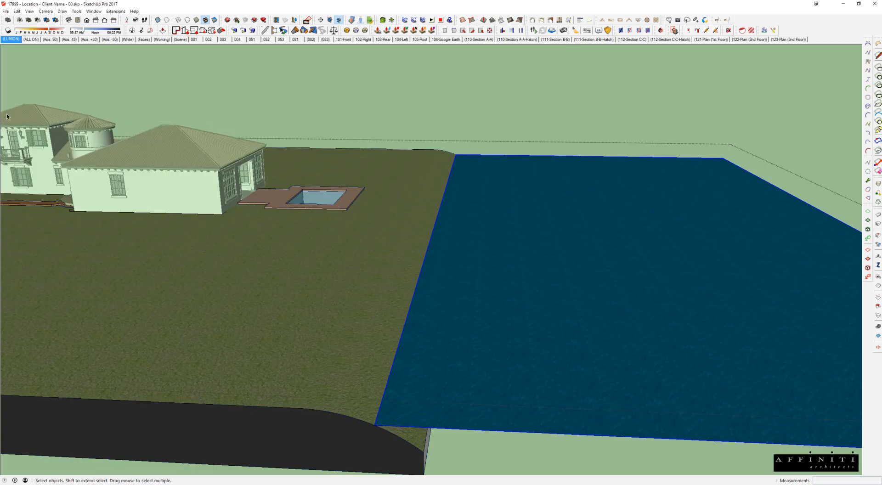
{"action": "left_click_drag", "start_coordinate": [0, 42], "coordinate": [450, 41]}
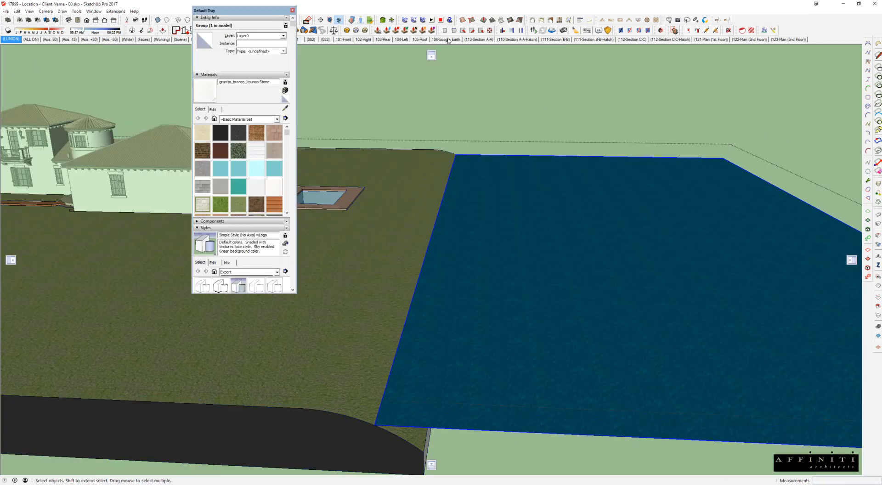
{"action": "left_click", "coordinate": [248, 37]}
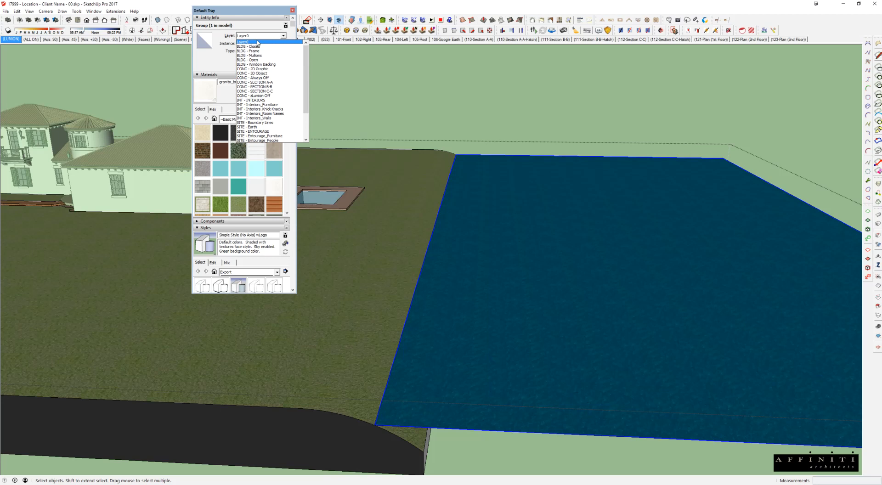
{"action": "left_click", "coordinate": [267, 100]}
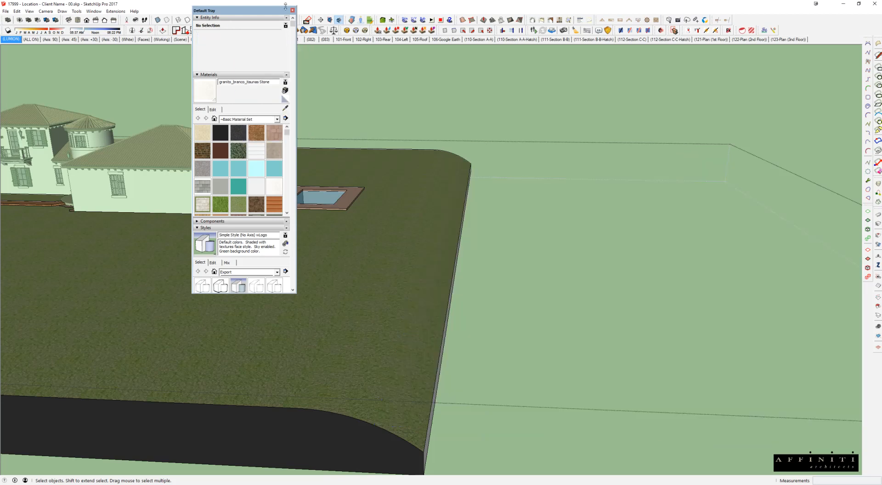
{"action": "left_click_drag", "start_coordinate": [188, 15], "coordinate": [0, 14]}
{"action": "left_click", "coordinate": [170, 50]}
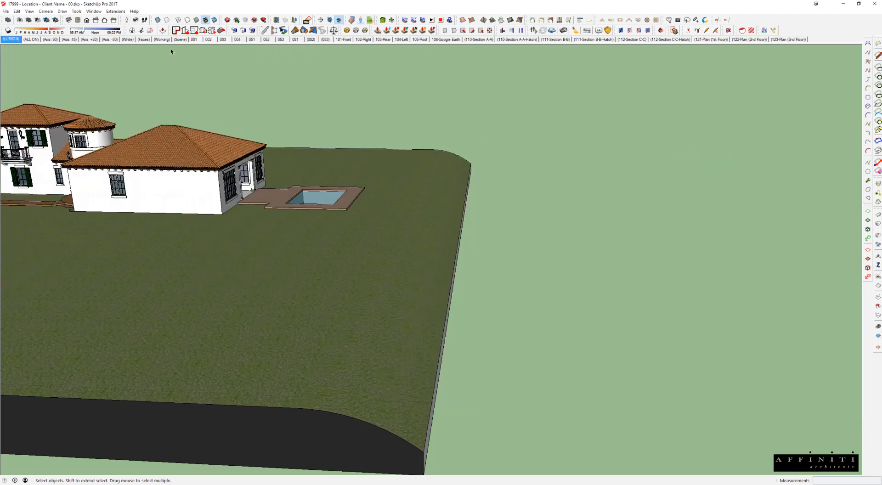
Compare the water surface's visibility in scene 001 and the (LUMION) scene.
{"action": "left_click", "coordinate": [194, 40]}
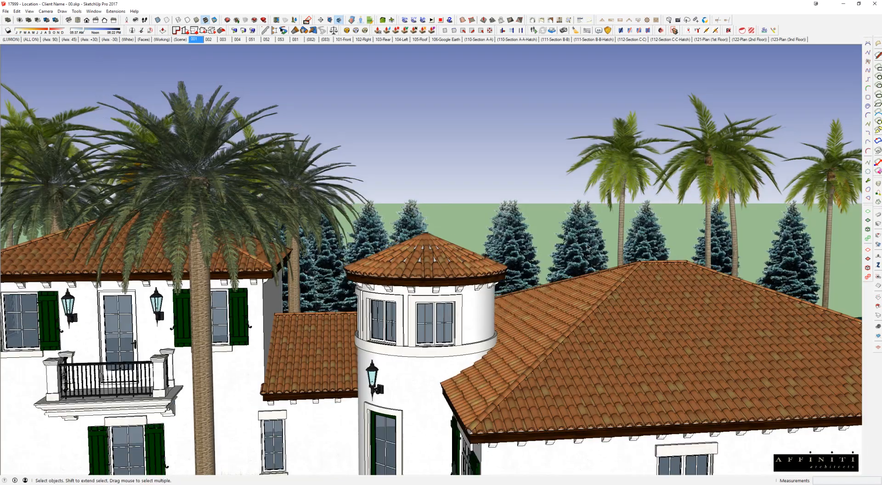
{"action": "scroll", "coordinate": [588, 248], "scroll_direction": "down", "scroll_amount": 5}
{"action": "middle_click_drag", "start_coordinate": [588, 247], "coordinate": [72, 206], "text": "shift"}
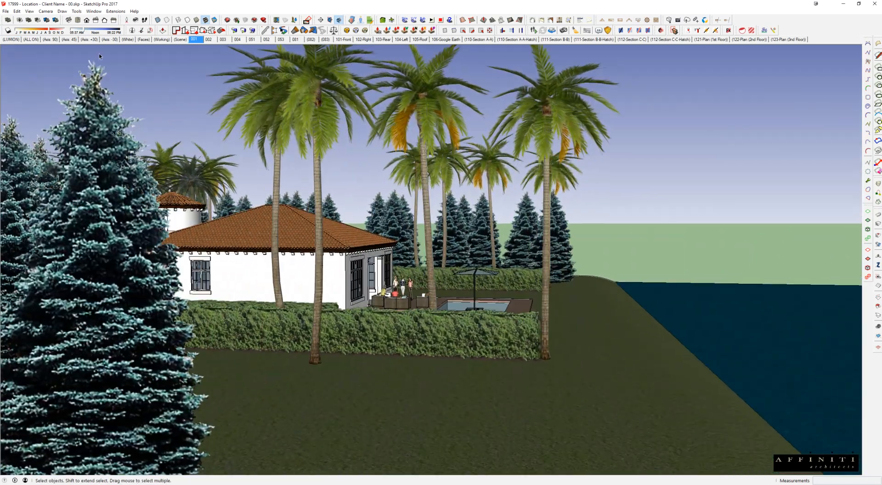
{"action": "left_click", "coordinate": [11, 39]}
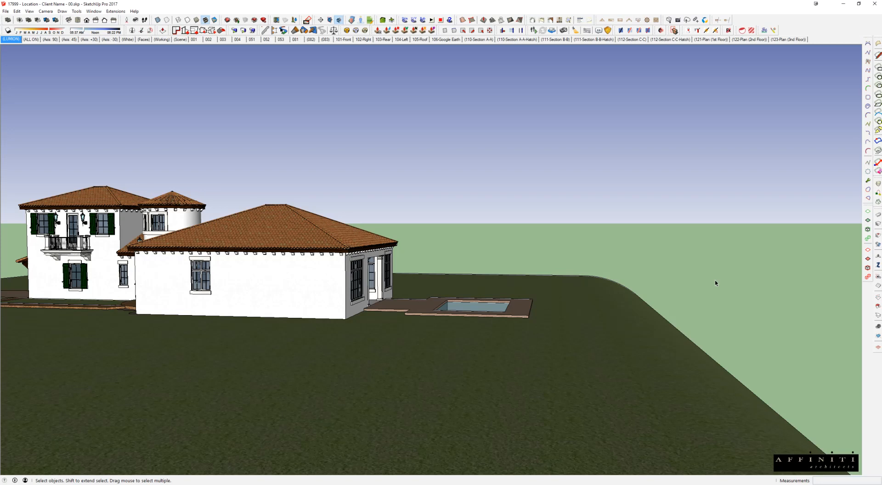
{"action": "middle_click_drag", "start_coordinate": [351, 277], "coordinate": [662, 264]}
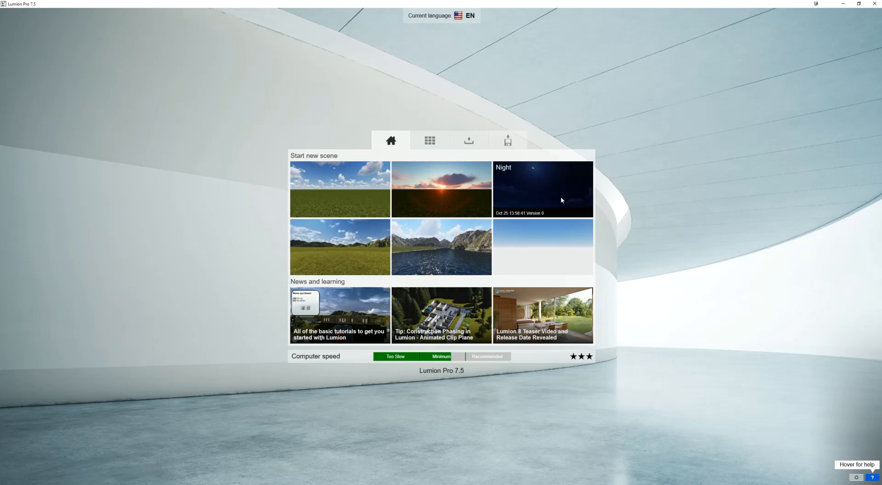
Switch to Lumion, start a new scene from the Plain template, and open its weather settings.
{"action": "left_click", "coordinate": [334, 199]}
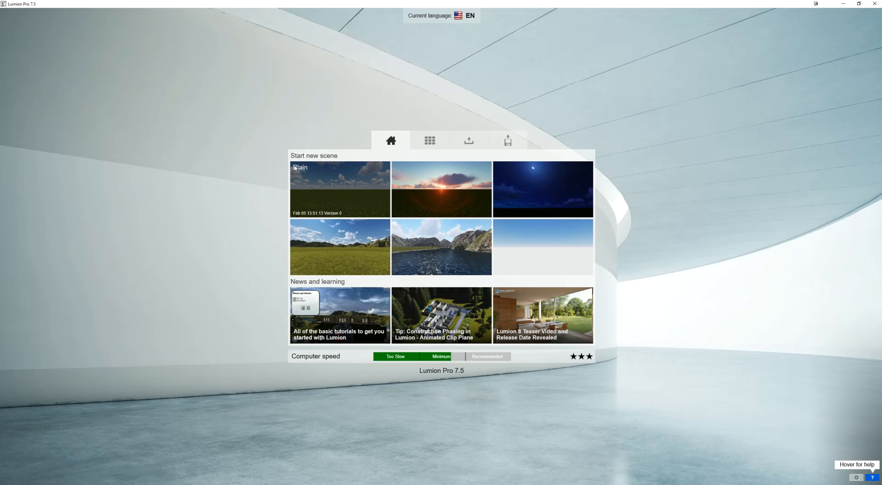
{"action": "left_click", "coordinate": [364, 191]}
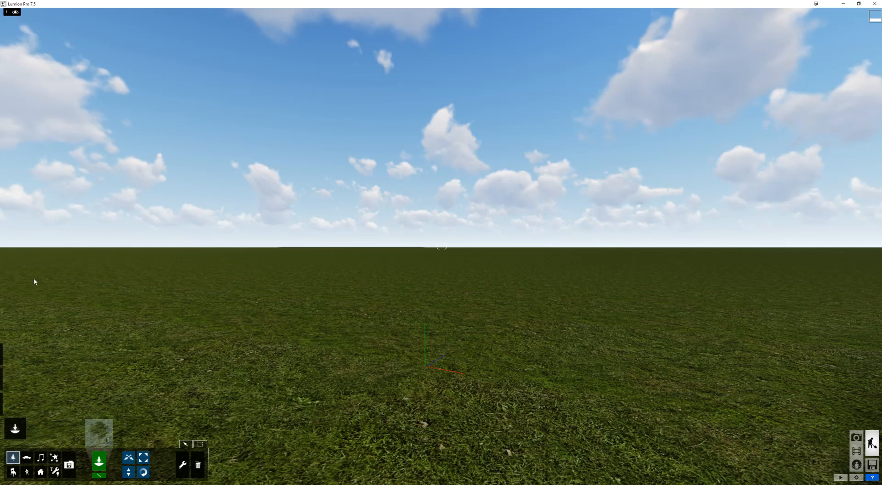
{"action": "mouse_move", "coordinate": [15, 358]}
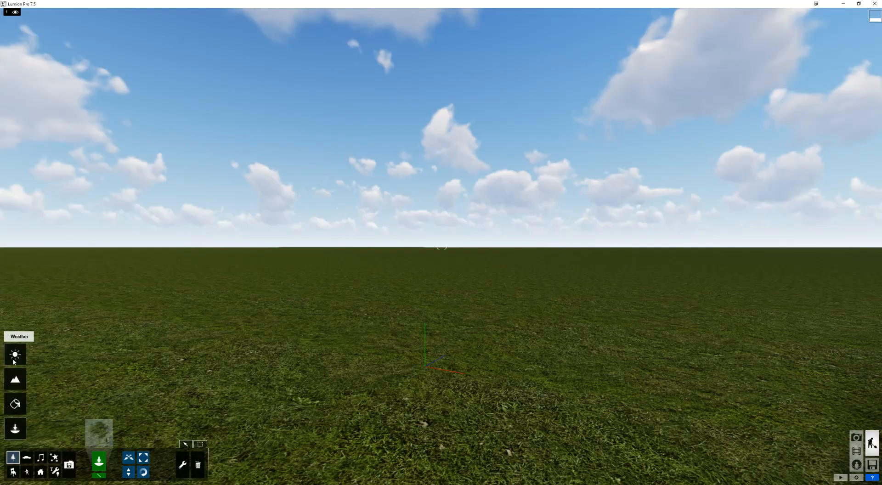
{"action": "left_click", "coordinate": [15, 355]}
{"action": "mouse_move", "coordinate": [20, 350]}
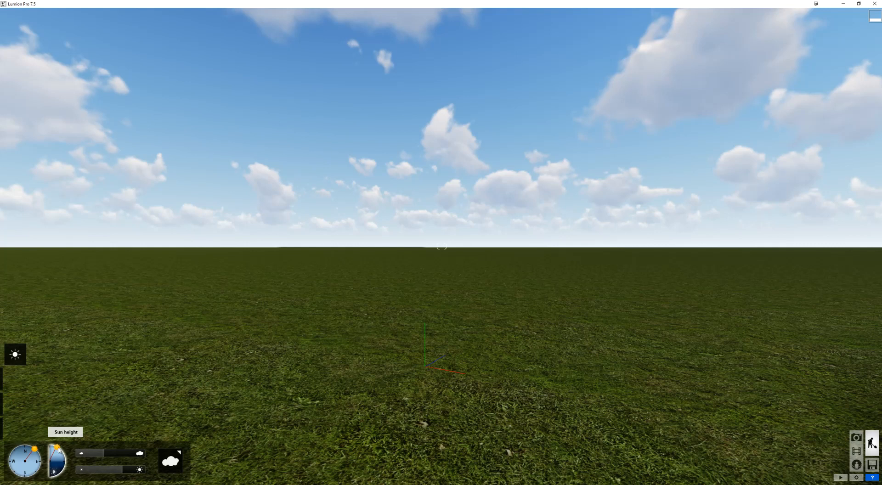
Try the sun height from midday through dusk to full night and look up at the moon.
{"action": "left_click_drag", "start_coordinate": [53, 449], "coordinate": [50, 447]}
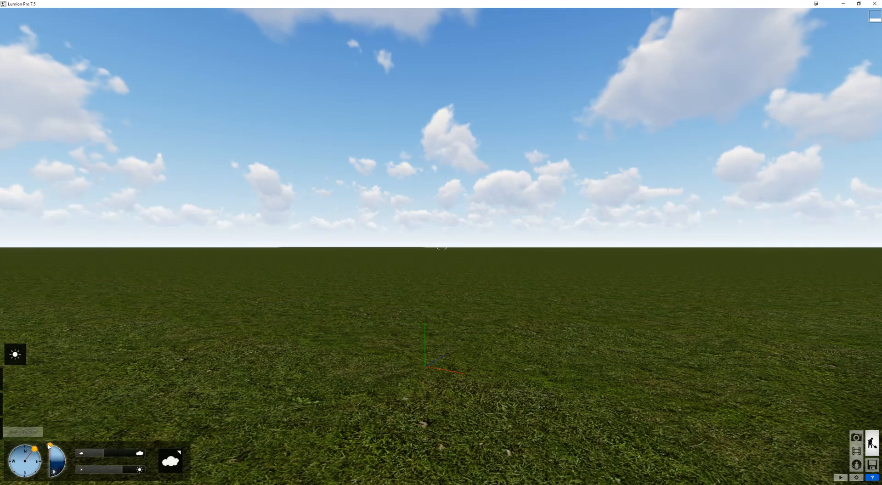
{"action": "left_click_drag", "start_coordinate": [50, 446], "coordinate": [67, 464]}
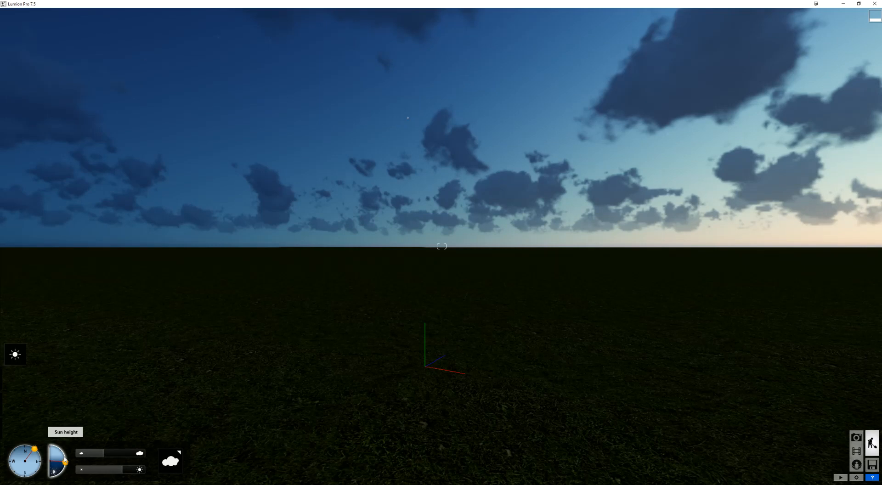
{"action": "left_click_drag", "start_coordinate": [65, 460], "coordinate": [50, 478]}
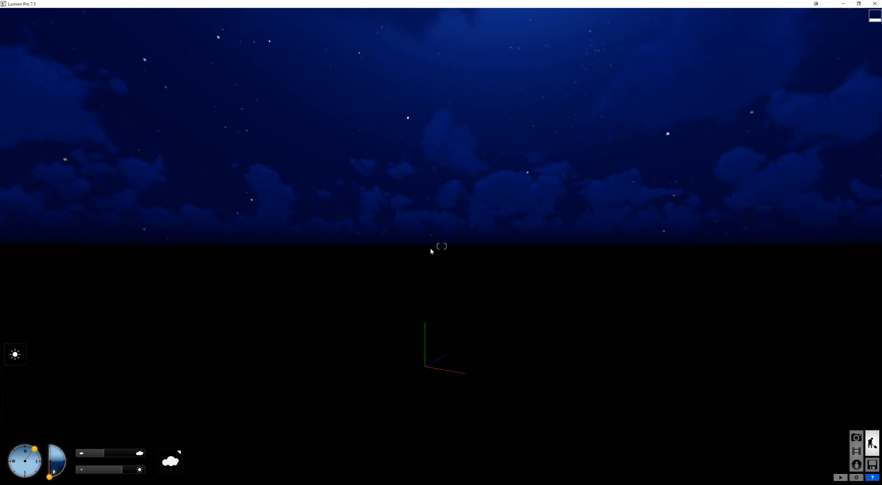
{"action": "right_click_drag", "start_coordinate": [430, 247], "coordinate": [370, 241]}
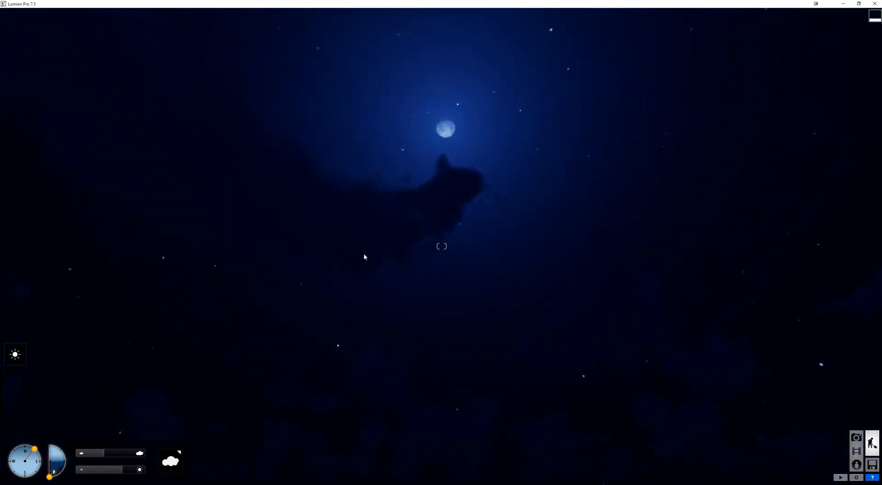
{"action": "right_click_drag", "start_coordinate": [389, 202], "coordinate": [186, 221]}
Bring the sun back to a low daytime height and turn its direction slightly west of north.
{"action": "left_click_drag", "start_coordinate": [49, 477], "coordinate": [60, 452]}
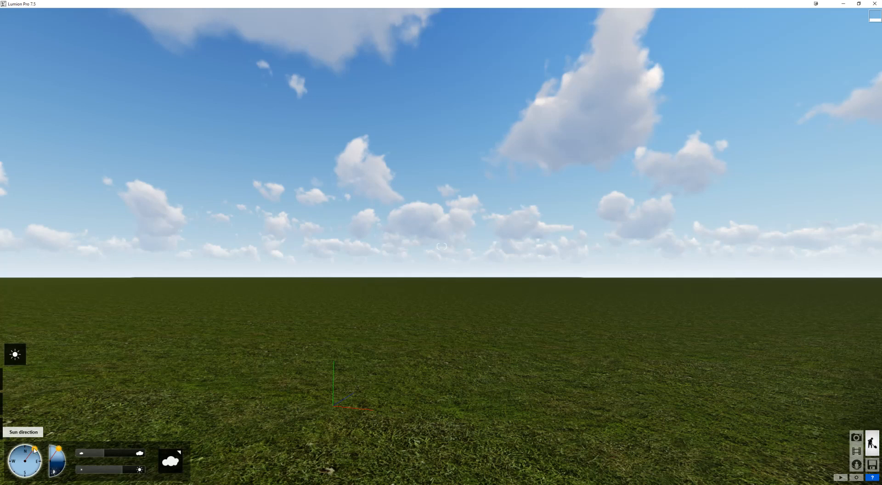
{"action": "left_click_drag", "start_coordinate": [59, 449], "coordinate": [65, 459]}
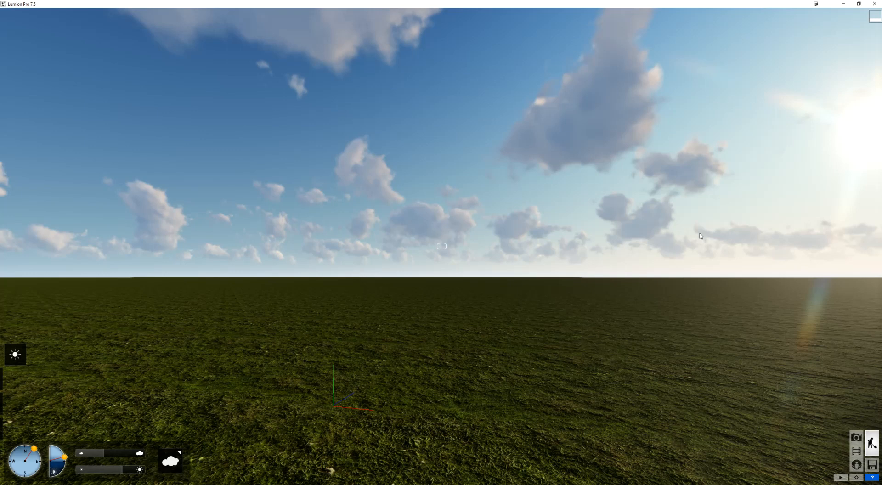
{"action": "left_click_drag", "start_coordinate": [35, 451], "coordinate": [17, 447]}
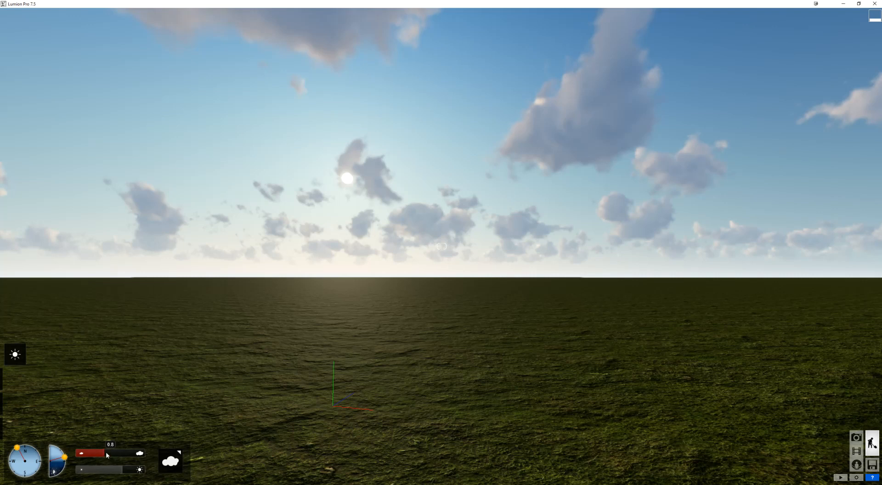
Try sparser and denser clouds, change the cloud formation, and settle on light, scattered cloud cover.
{"action": "left_click_drag", "start_coordinate": [104, 452], "coordinate": [87, 455]}
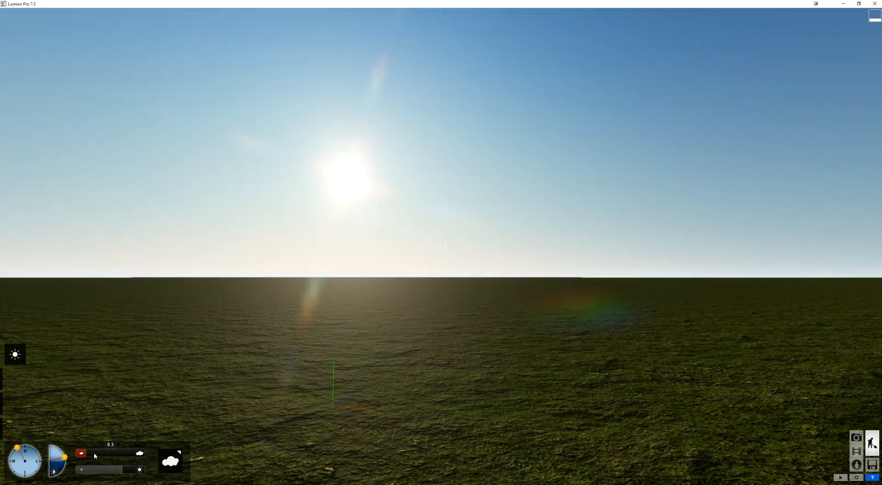
{"action": "left_click", "coordinate": [110, 455]}
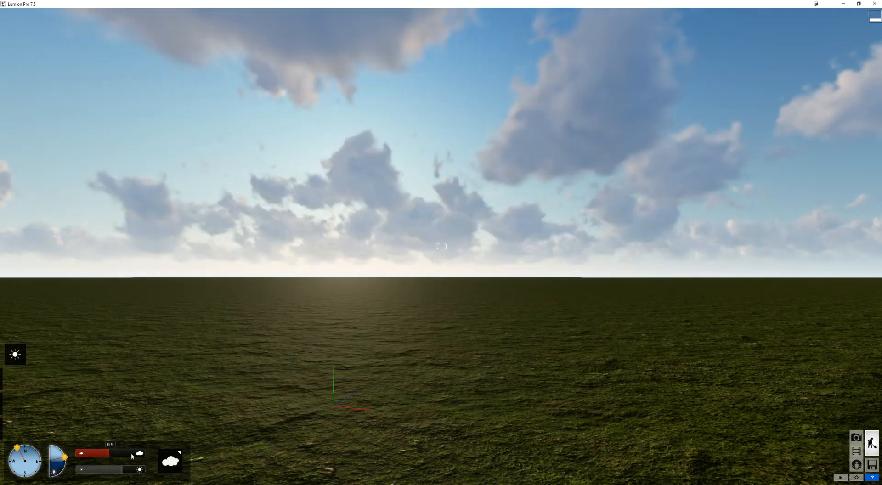
{"action": "left_click", "coordinate": [174, 461]}
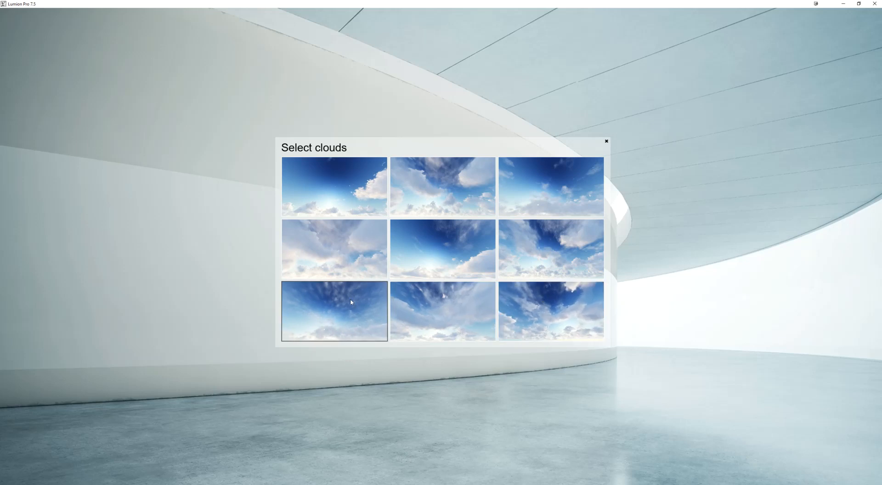
{"action": "left_click", "coordinate": [606, 141]}
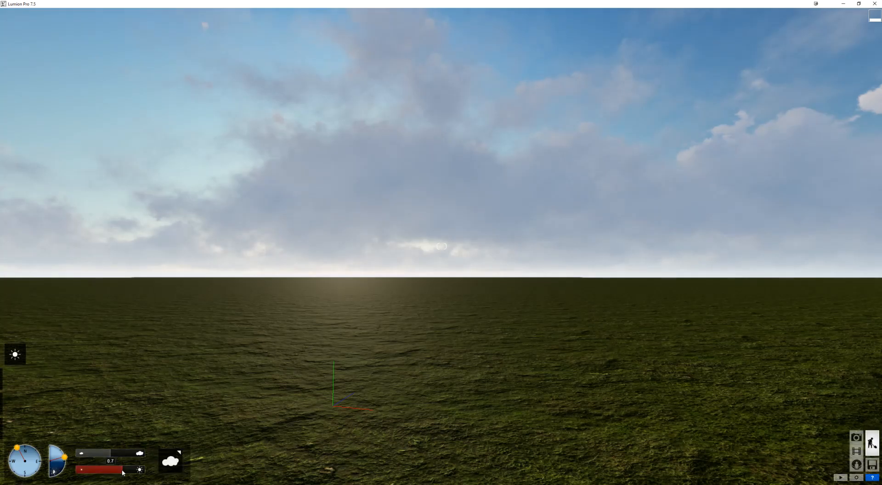
{"action": "left_click", "coordinate": [103, 453]}
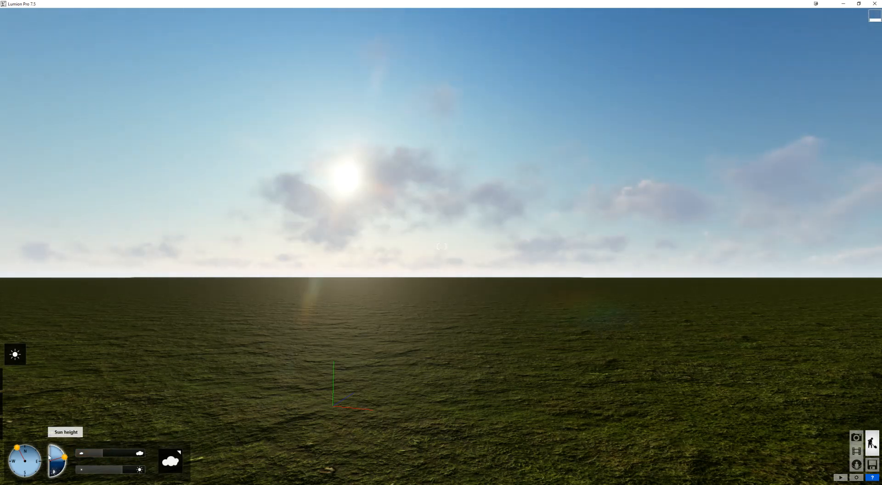
Raise the sun slightly higher and increase its brightness to near maximum.
{"action": "left_click_drag", "start_coordinate": [51, 455], "coordinate": [52, 451]}
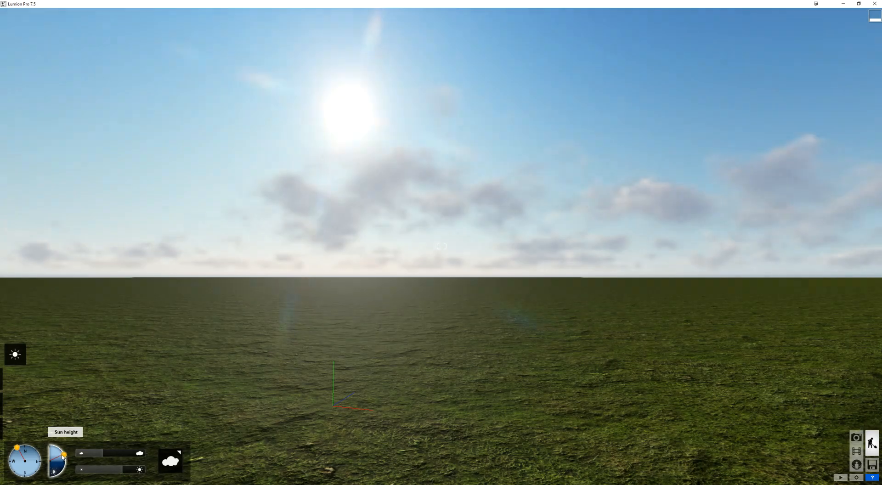
{"action": "left_click_drag", "start_coordinate": [112, 471], "coordinate": [139, 470]}
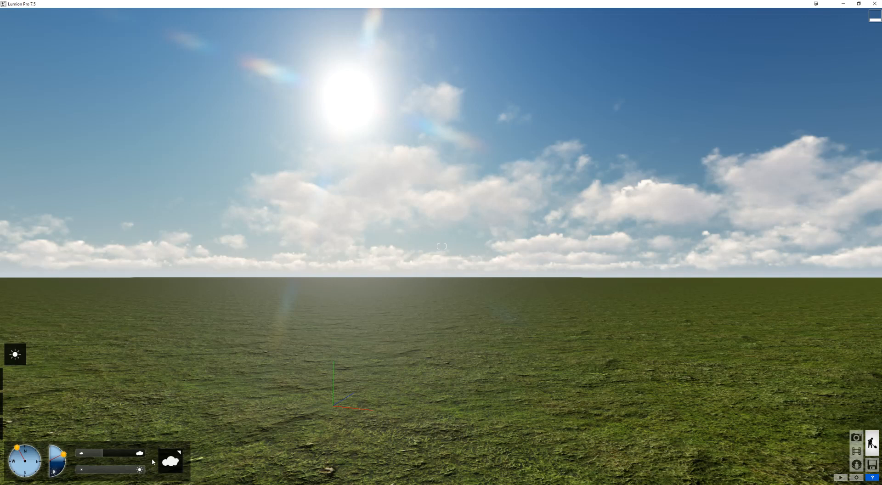
Try a very low sun brightness of 0.2, then settle on a medium brightness.
{"action": "left_click_drag", "start_coordinate": [123, 469], "coordinate": [88, 472]}
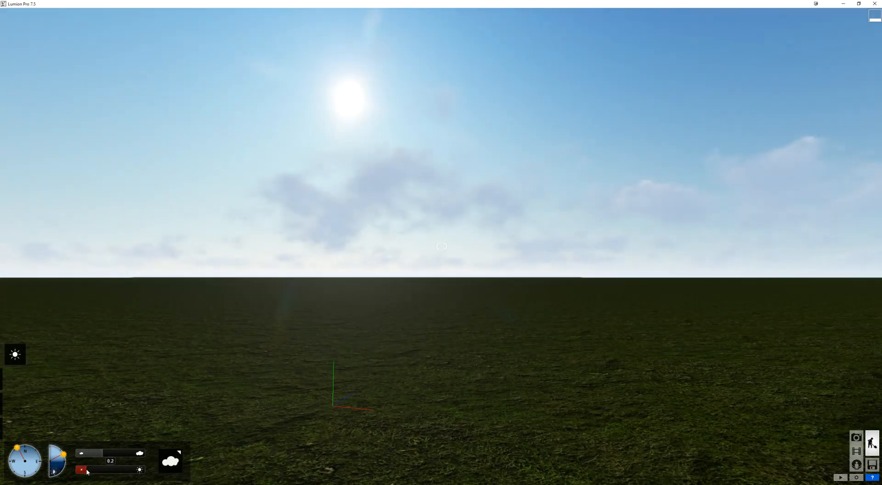
{"action": "left_click_drag", "start_coordinate": [90, 471], "coordinate": [111, 472]}
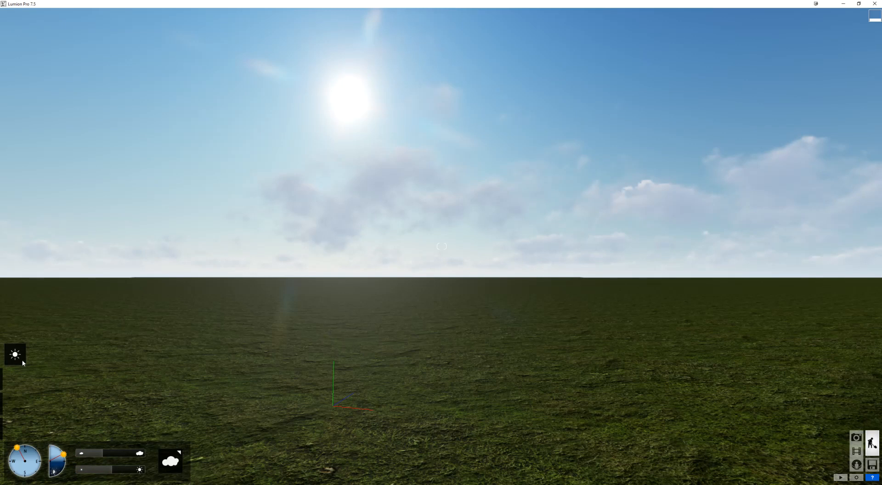
Switch to landscape editing and raise a long rocky hill around the scene origin, using an adjusted brush size and a low brush speed.
{"action": "mouse_move", "coordinate": [15, 378]}
{"action": "left_click", "coordinate": [15, 379]}
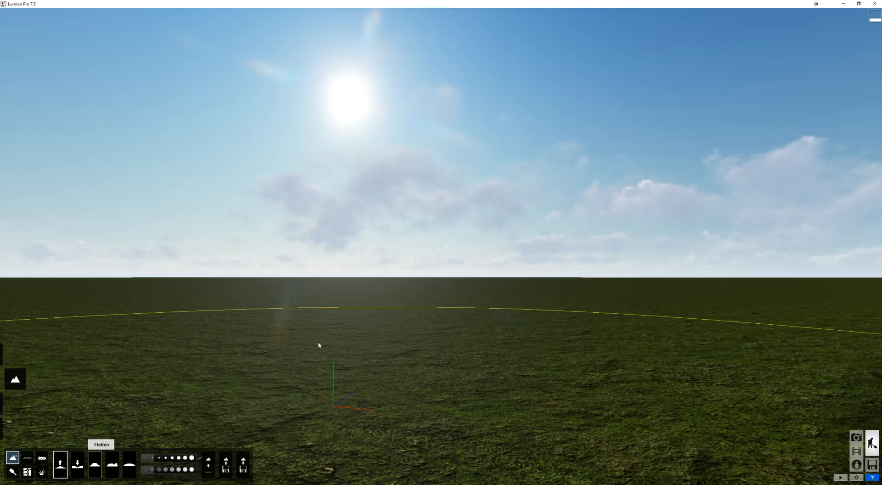
{"action": "key", "text": "s"}
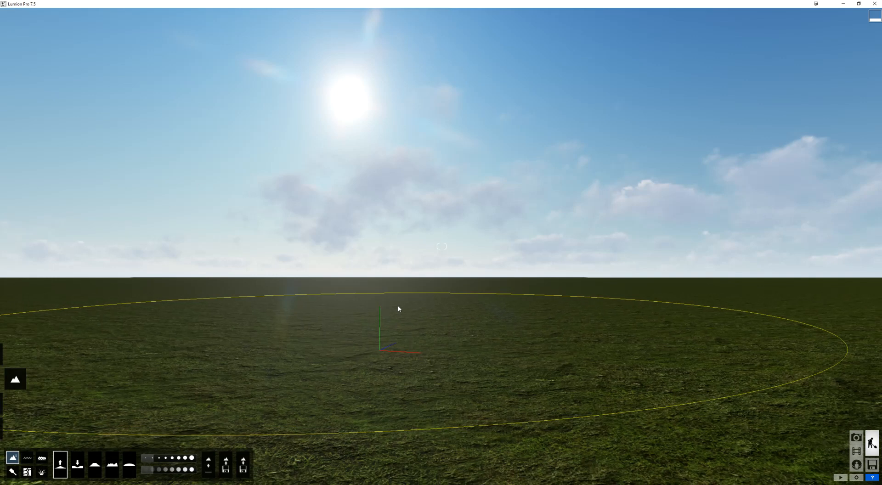
{"action": "right_click_drag", "start_coordinate": [422, 282], "coordinate": [418, 308]}
{"action": "key", "text": "s"}
{"action": "key", "text": "q"}
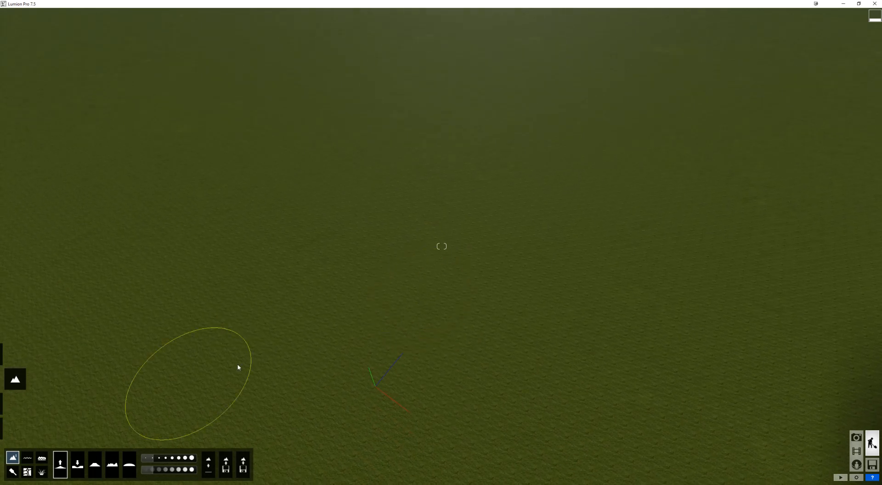
{"action": "right_click_drag", "start_coordinate": [286, 372], "coordinate": [287, 373]}
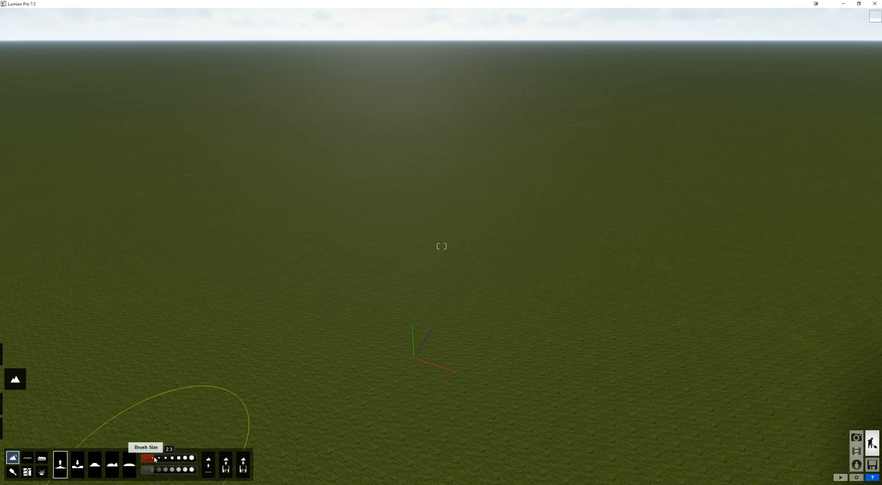
{"action": "left_click_drag", "start_coordinate": [154, 459], "coordinate": [179, 461]}
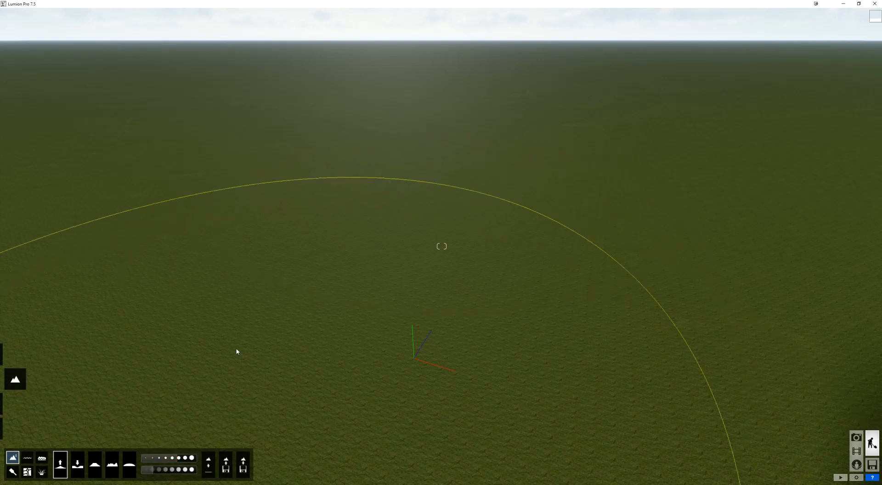
{"action": "left_click_drag", "start_coordinate": [150, 473], "coordinate": [153, 470]}
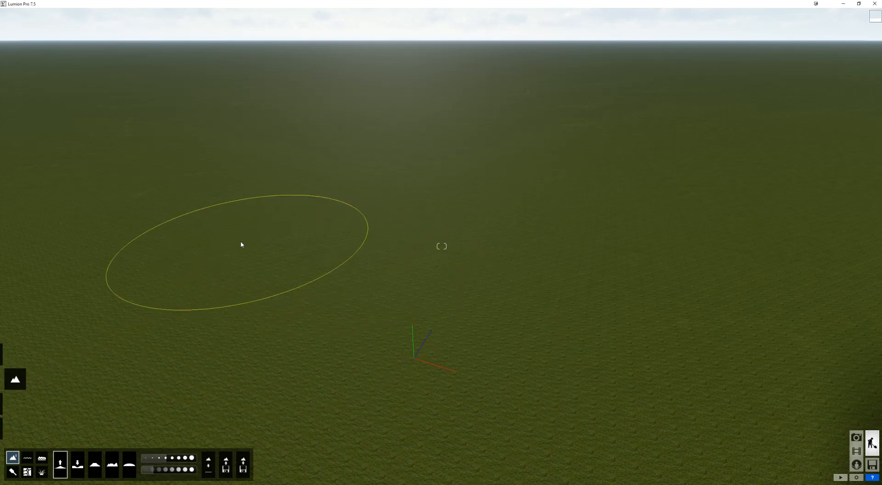
{"action": "mouse_move", "coordinate": [194, 245]}
{"action": "left_mouse_down"}
{"action": "mouse_move", "coordinate": [263, 229]}
{"action": "mouse_move", "coordinate": [514, 230]}
{"action": "mouse_move", "coordinate": [565, 197]}
{"action": "mouse_move", "coordinate": [535, 188]}
{"action": "left_mouse_up"}
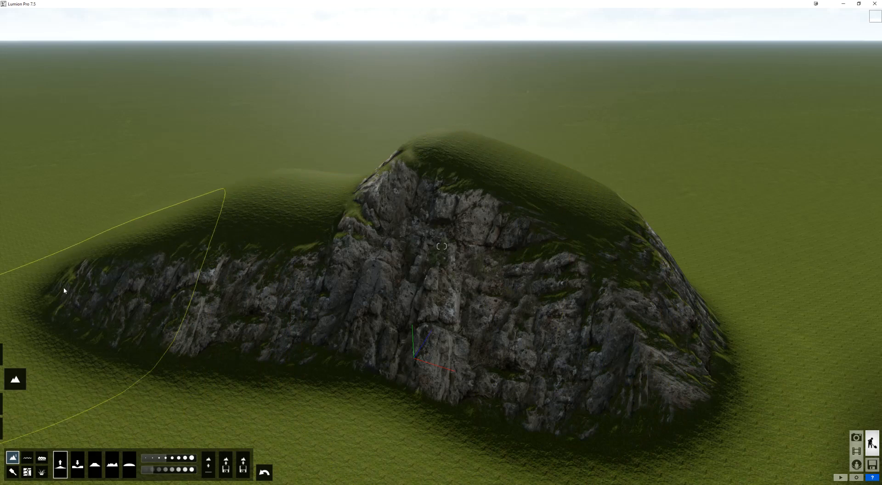
Set the brush speed to maximum and raise a tall, steep rock peak at the end of the hill.
{"action": "scroll", "coordinate": [202, 298], "scroll_direction": "down", "scroll_amount": 3}
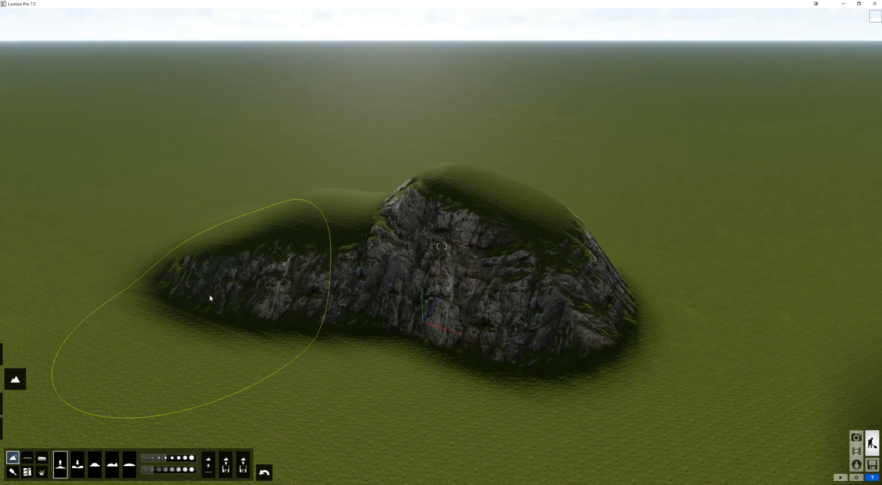
{"action": "left_click_drag", "start_coordinate": [156, 469], "coordinate": [191, 471]}
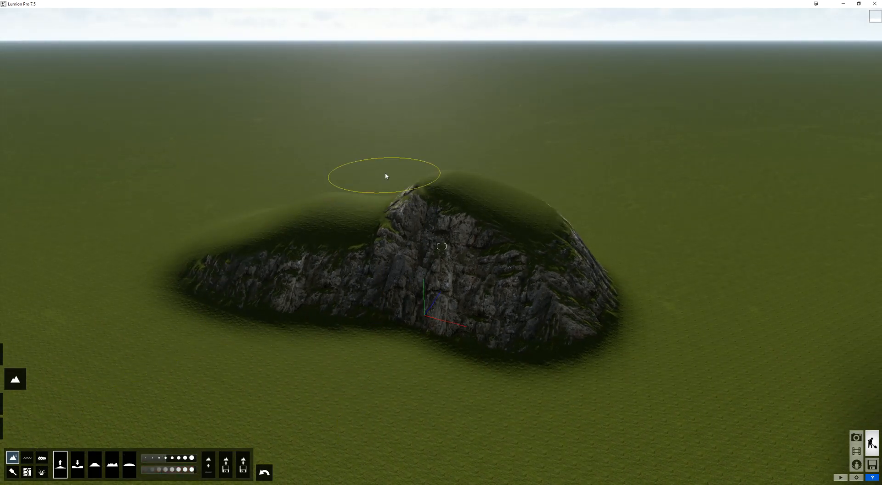
{"action": "right_click_drag", "start_coordinate": [405, 232], "coordinate": [419, 243]}
{"action": "right_click_drag", "start_coordinate": [419, 193], "coordinate": [413, 148]}
{"action": "mouse_move", "coordinate": [437, 165]}
{"action": "left_mouse_down"}
{"action": "mouse_move", "coordinate": [683, 173]}
{"action": "mouse_move", "coordinate": [633, 181]}
{"action": "left_mouse_up"}
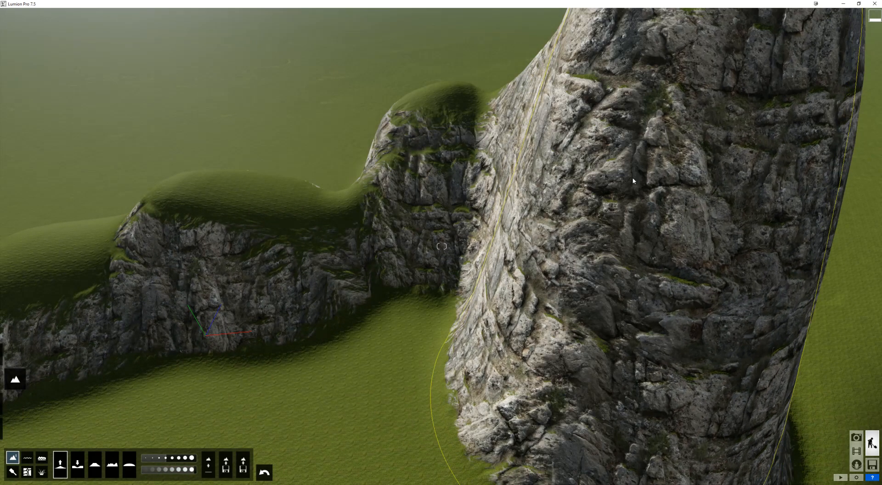
{"action": "scroll", "coordinate": [625, 181], "scroll_direction": "down", "scroll_amount": 3}
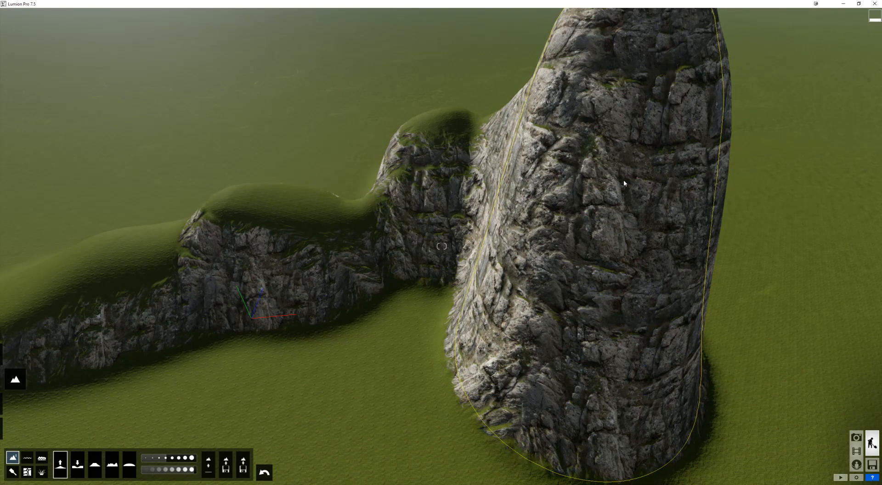
{"action": "scroll", "coordinate": [624, 180], "scroll_direction": "down", "scroll_amount": 5}
{"action": "scroll", "coordinate": [617, 188], "scroll_direction": "down", "scroll_amount": 5}
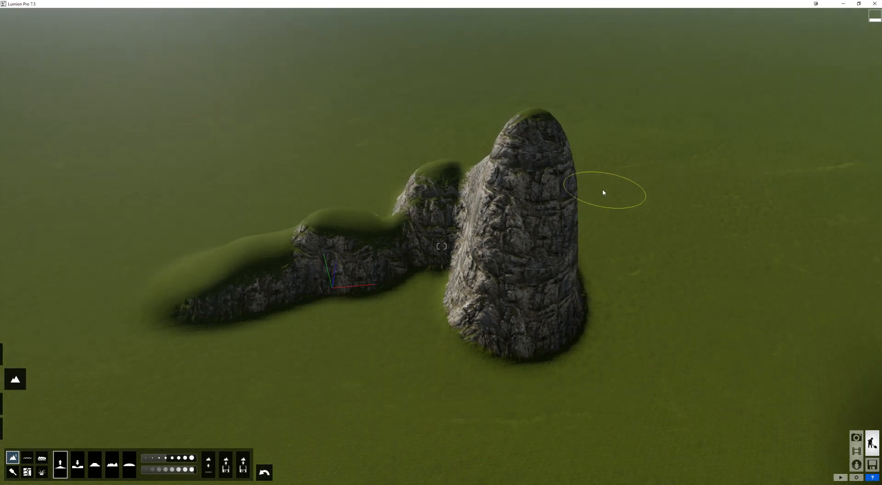
Reshape the tall rock mass with further terrain strokes and flatten its summit into a high, level plateau.
{"action": "right_click_drag", "start_coordinate": [492, 250], "coordinate": [491, 251]}
{"action": "left_click_drag", "start_coordinate": [454, 287], "coordinate": [439, 225]}
{"action": "right_click_drag", "start_coordinate": [431, 250], "coordinate": [435, 253]}
{"action": "mouse_move", "coordinate": [445, 258]}
{"action": "left_mouse_down"}
{"action": "mouse_move", "coordinate": [440, 231]}
{"action": "mouse_move", "coordinate": [480, 257]}
{"action": "left_mouse_up"}
{"action": "right_click_drag", "start_coordinate": [480, 257], "coordinate": [468, 223]}
{"action": "left_click_drag", "start_coordinate": [468, 223], "coordinate": [466, 223]}
{"action": "right_click_drag", "start_coordinate": [466, 223], "coordinate": [426, 221]}
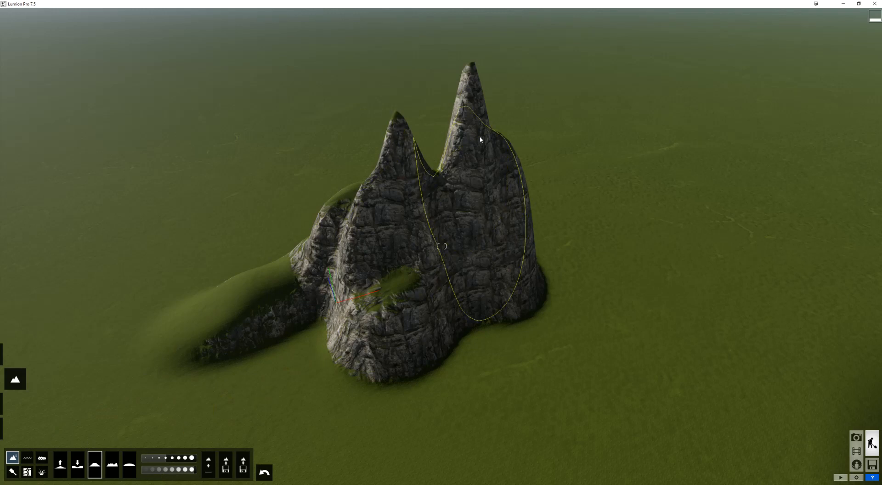
{"action": "mouse_move", "coordinate": [467, 123]}
{"action": "left_mouse_down"}
{"action": "mouse_move", "coordinate": [417, 134]}
{"action": "mouse_move", "coordinate": [433, 132]}
{"action": "left_mouse_up"}
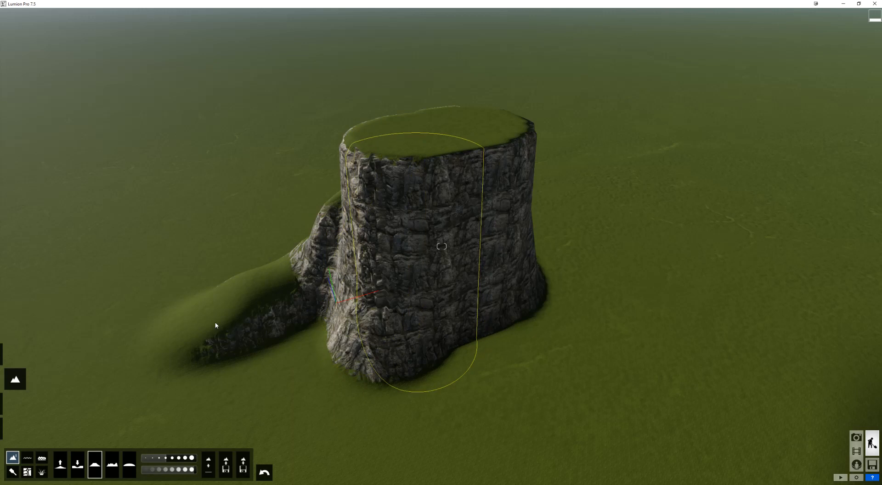
Roughen the ground around the plateau with the Jitter brush to form jagged rocks and sharp peaks.
{"action": "left_click", "coordinate": [112, 467]}
{"action": "mouse_move", "coordinate": [602, 296]}
{"action": "left_mouse_down"}
{"action": "mouse_move", "coordinate": [718, 312]}
{"action": "mouse_move", "coordinate": [451, 404]}
{"action": "mouse_move", "coordinate": [315, 409]}
{"action": "mouse_move", "coordinate": [230, 367]}
{"action": "mouse_move", "coordinate": [157, 288]}
{"action": "mouse_move", "coordinate": [166, 266]}
{"action": "mouse_move", "coordinate": [100, 301]}
{"action": "mouse_move", "coordinate": [108, 315]}
{"action": "left_mouse_up"}
{"action": "scroll", "coordinate": [444, 309], "scroll_direction": "down", "scroll_amount": 2}
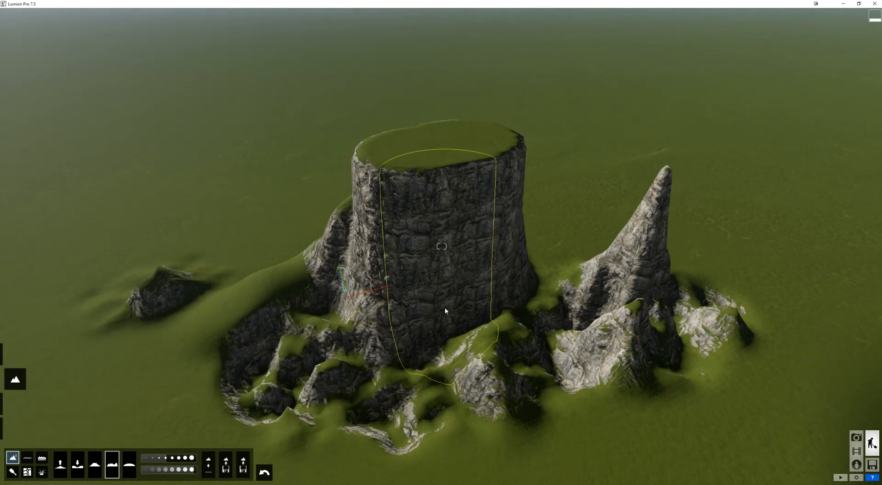
{"action": "mouse_move", "coordinate": [159, 341]}
{"action": "left_mouse_down"}
{"action": "mouse_move", "coordinate": [150, 387]}
{"action": "mouse_move", "coordinate": [230, 405]}
{"action": "mouse_move", "coordinate": [516, 404]}
{"action": "mouse_move", "coordinate": [662, 417]}
{"action": "mouse_move", "coordinate": [703, 410]}
{"action": "mouse_move", "coordinate": [765, 372]}
{"action": "mouse_move", "coordinate": [793, 314]}
{"action": "mouse_move", "coordinate": [776, 277]}
{"action": "mouse_move", "coordinate": [713, 282]}
{"action": "mouse_move", "coordinate": [580, 225]}
{"action": "mouse_move", "coordinate": [572, 239]}
{"action": "left_mouse_up"}
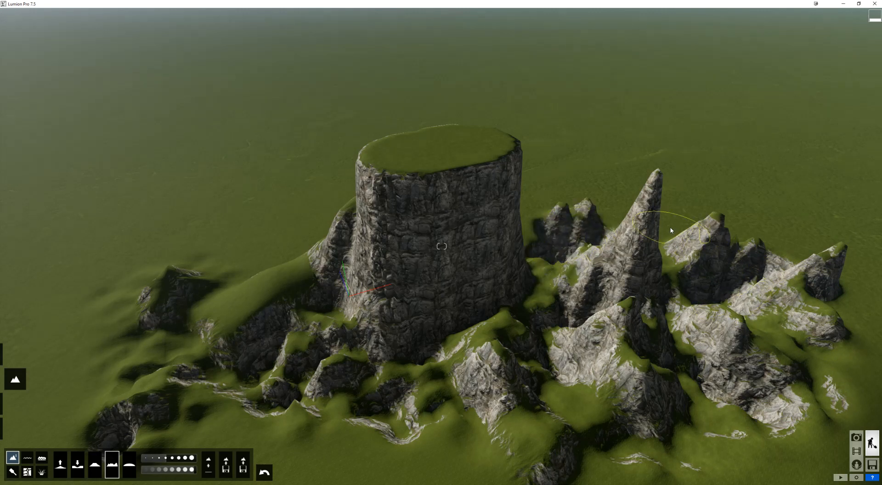
{"action": "left_click_drag", "start_coordinate": [620, 200], "coordinate": [616, 201]}
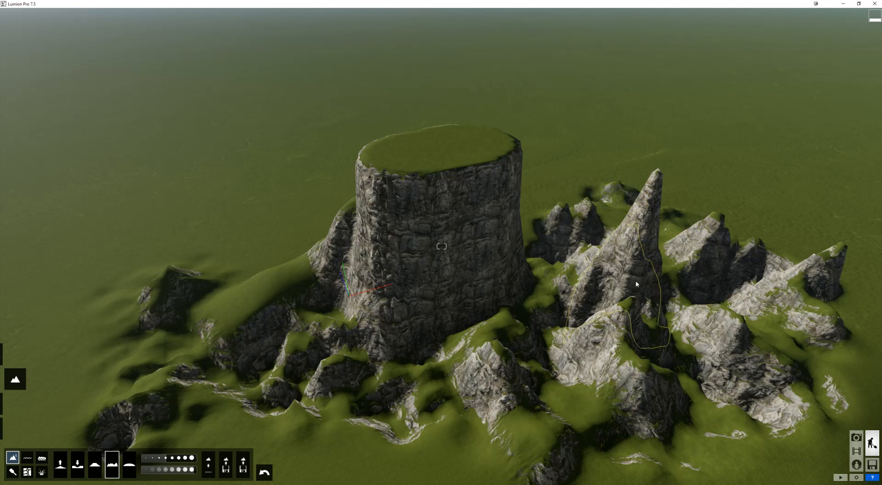
{"action": "scroll", "coordinate": [662, 278], "scroll_direction": "down", "scroll_amount": 2}
{"action": "right_click_drag", "start_coordinate": [668, 272], "coordinate": [709, 285]}
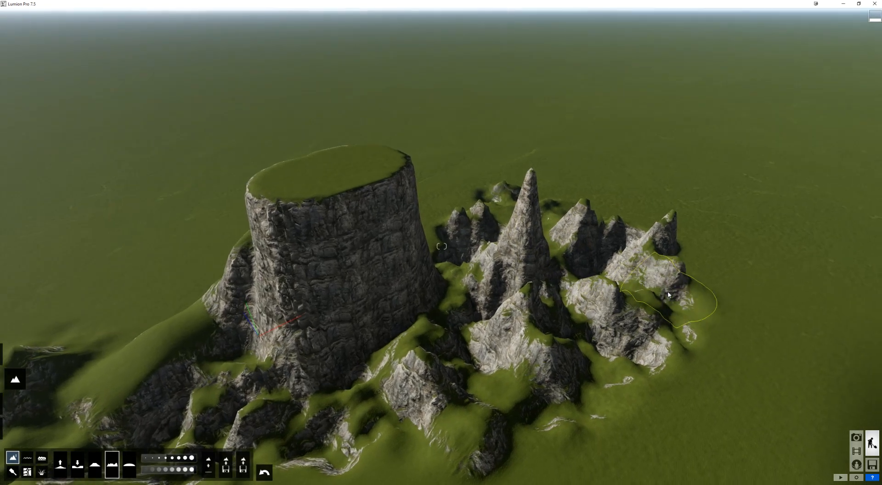
{"action": "mouse_move", "coordinate": [710, 288]}
{"action": "left_mouse_down"}
{"action": "mouse_move", "coordinate": [605, 338]}
{"action": "mouse_move", "coordinate": [572, 327]}
{"action": "mouse_move", "coordinate": [632, 298]}
{"action": "left_mouse_up"}
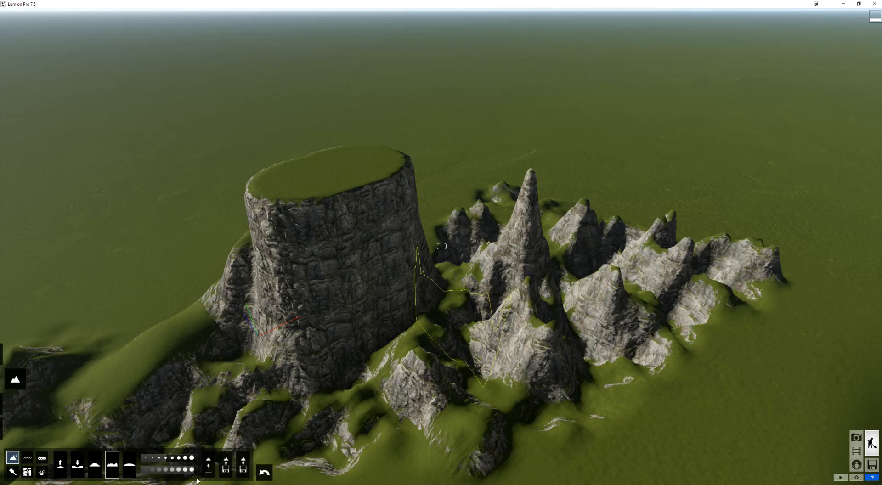
Smooth the jagged peaks beside the plateau and round off the plateau itself.
{"action": "left_click", "coordinate": [131, 466]}
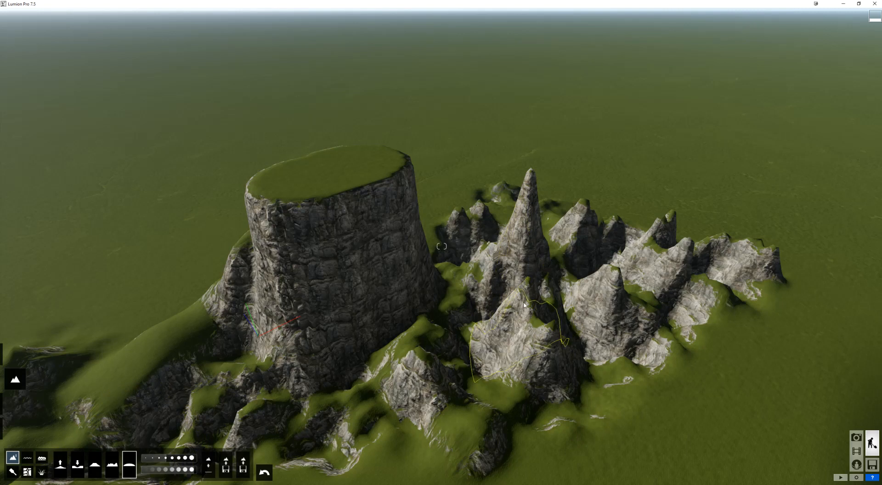
{"action": "mouse_move", "coordinate": [500, 308]}
{"action": "left_mouse_down"}
{"action": "mouse_move", "coordinate": [519, 271]}
{"action": "mouse_move", "coordinate": [707, 257]}
{"action": "mouse_move", "coordinate": [545, 278]}
{"action": "mouse_move", "coordinate": [428, 367]}
{"action": "mouse_move", "coordinate": [624, 293]}
{"action": "mouse_move", "coordinate": [596, 230]}
{"action": "mouse_move", "coordinate": [503, 223]}
{"action": "left_mouse_up"}
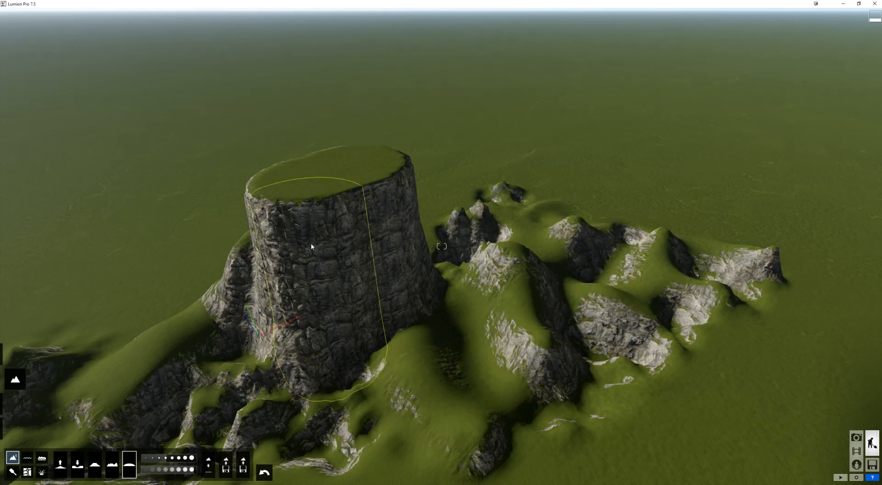
{"action": "mouse_move", "coordinate": [360, 180]}
{"action": "left_mouse_down"}
{"action": "mouse_move", "coordinate": [321, 185]}
{"action": "mouse_move", "coordinate": [299, 160]}
{"action": "left_mouse_up"}
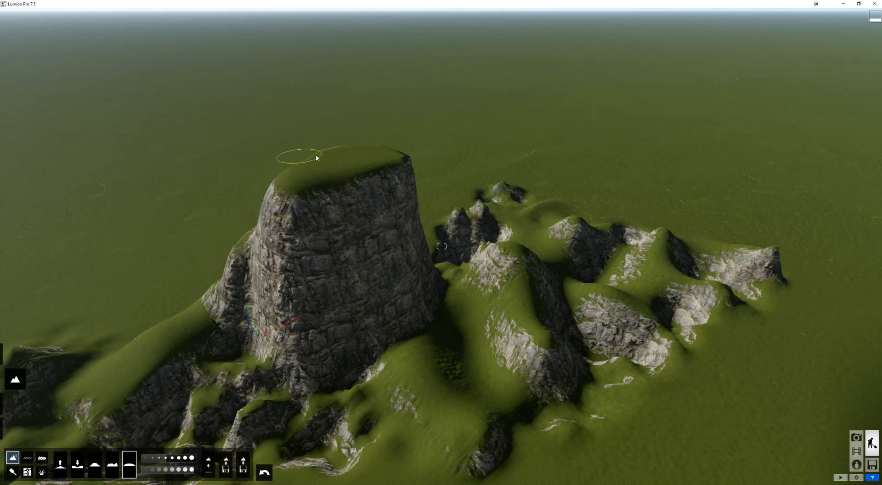
{"action": "mouse_move", "coordinate": [357, 162]}
{"action": "left_mouse_down"}
{"action": "mouse_move", "coordinate": [326, 178]}
{"action": "mouse_move", "coordinate": [299, 208]}
{"action": "mouse_move", "coordinate": [311, 251]}
{"action": "mouse_move", "coordinate": [398, 294]}
{"action": "left_mouse_up"}
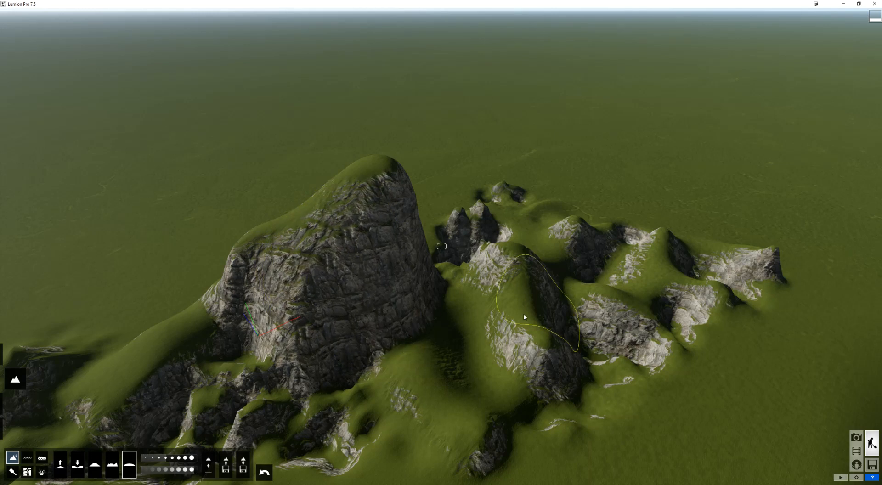
Lower the terrain in front of the rocks to carve a long, curved riverbed, using a brush size of about 2.7.
{"action": "right_click_drag", "start_coordinate": [419, 398], "coordinate": [417, 393]}
{"action": "mouse_move", "coordinate": [490, 369]}
{"action": "right_mouse_down"}
{"action": "mouse_move", "coordinate": [483, 352]}
{"action": "mouse_move", "coordinate": [463, 351]}
{"action": "right_mouse_up"}
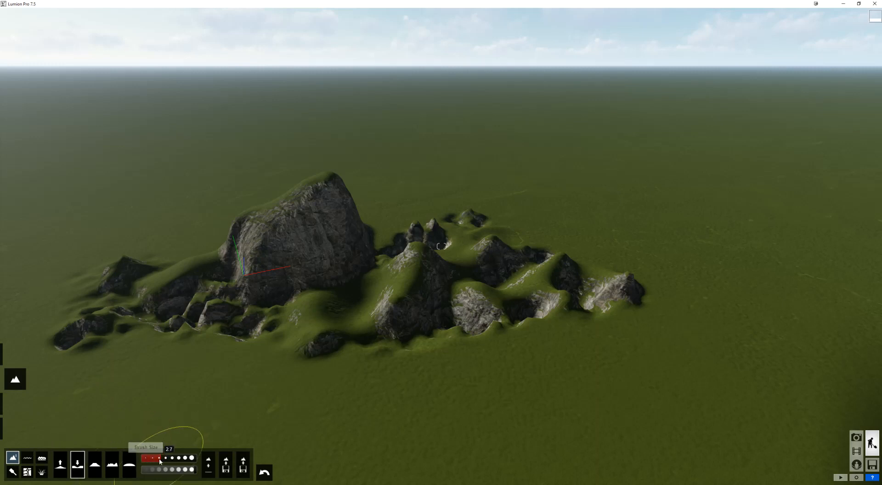
{"action": "right_click_drag", "start_coordinate": [438, 375], "coordinate": [449, 339]}
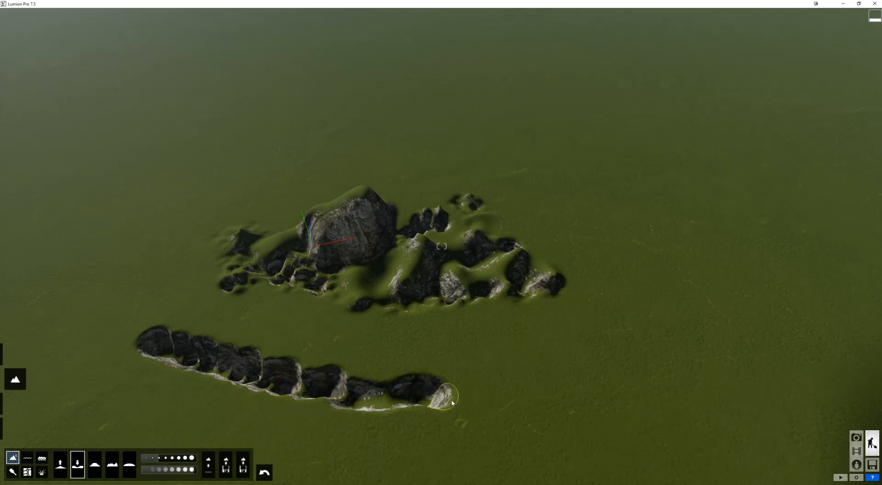
{"action": "left_click_drag", "start_coordinate": [452, 403], "coordinate": [546, 405]}
{"action": "mouse_move", "coordinate": [653, 378]}
{"action": "left_mouse_down"}
{"action": "mouse_move", "coordinate": [721, 353]}
{"action": "mouse_move", "coordinate": [701, 365]}
{"action": "left_mouse_up"}
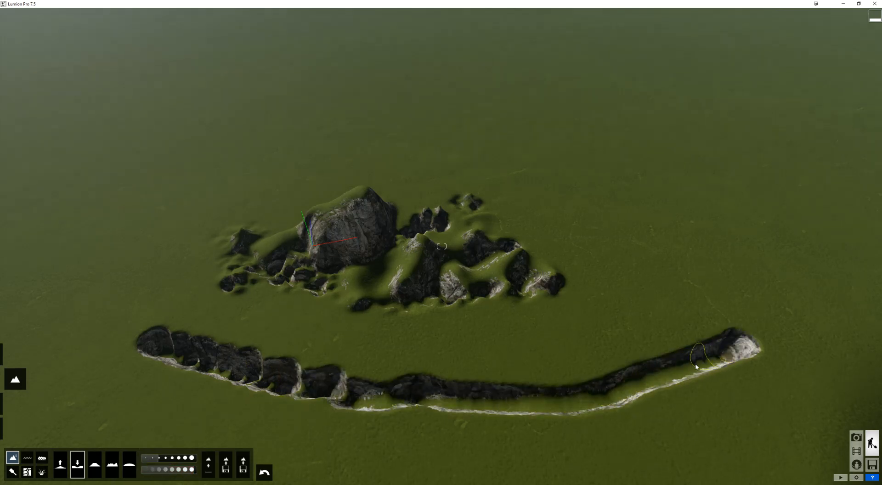
{"action": "left_click_drag", "start_coordinate": [641, 388], "coordinate": [336, 401]}
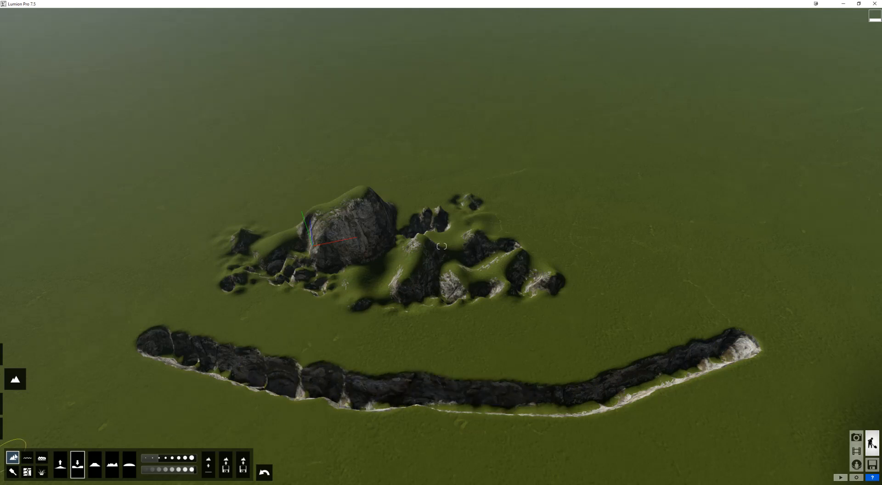
Place a water surface at one end of the riverbed and stretch its corners until it covers the whole trench.
{"action": "left_click", "coordinate": [28, 458]}
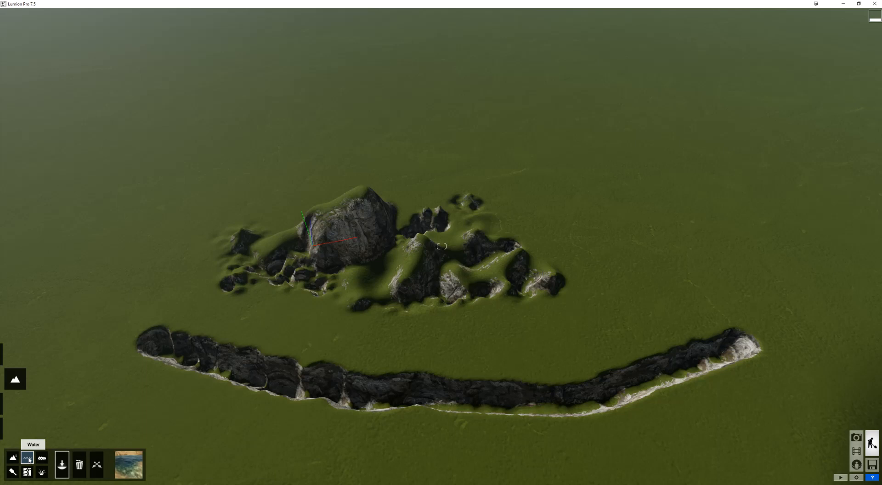
{"action": "left_click", "coordinate": [124, 468]}
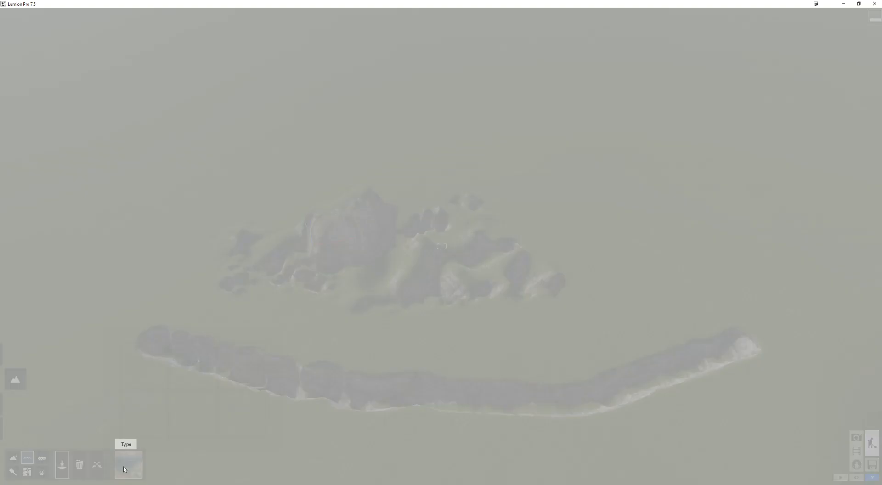
{"action": "left_click", "coordinate": [152, 360]}
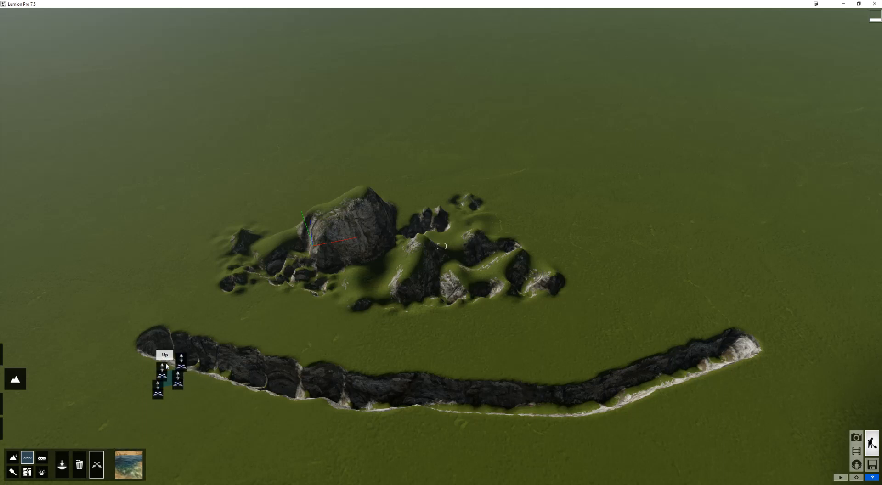
{"action": "left_click_drag", "start_coordinate": [179, 385], "coordinate": [869, 398]}
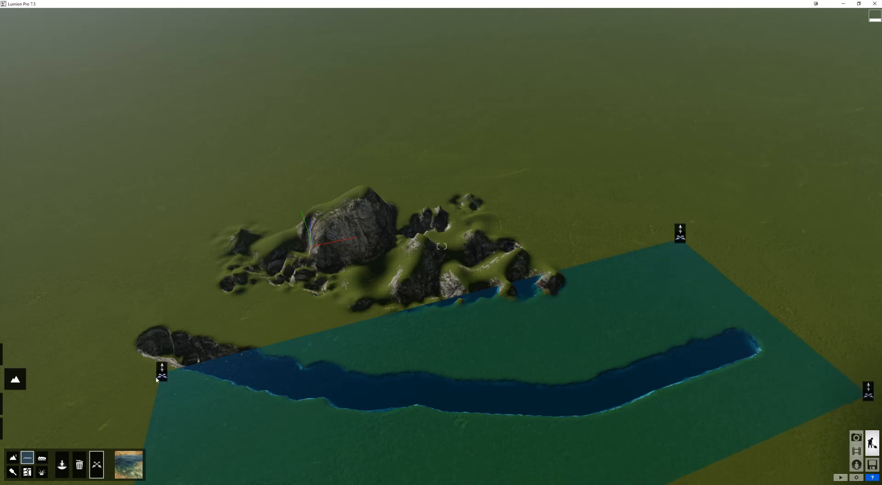
{"action": "left_click_drag", "start_coordinate": [161, 378], "coordinate": [120, 318]}
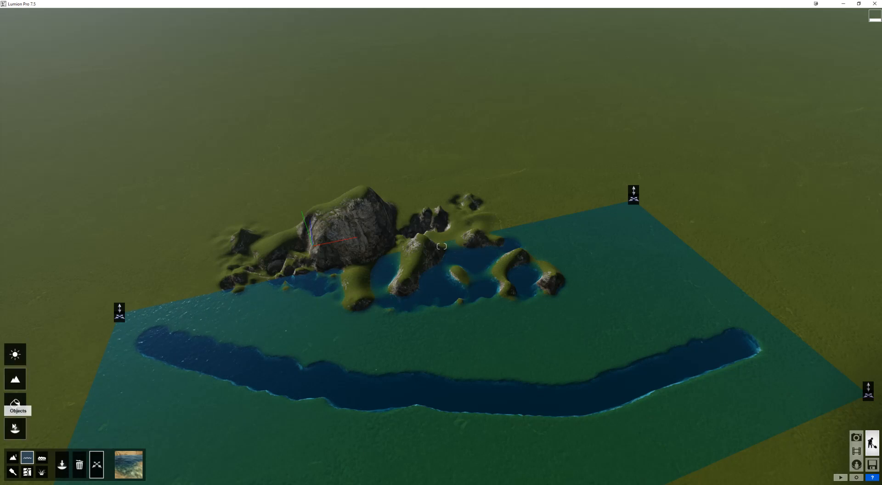
{"action": "left_click", "coordinate": [16, 428]}
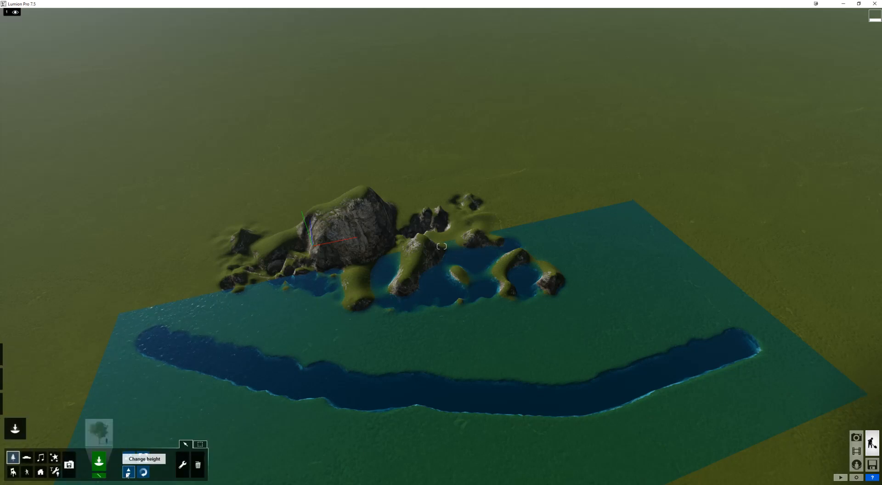
{"action": "left_click", "coordinate": [128, 473]}
{"action": "scroll", "coordinate": [475, 307], "scroll_direction": "down", "scroll_amount": 3}
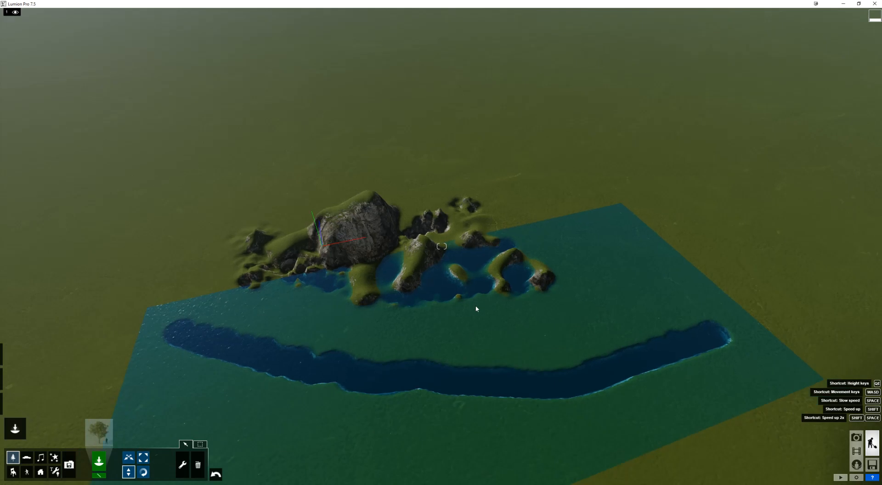
{"action": "right_click_drag", "start_coordinate": [458, 334], "coordinate": [395, 332]}
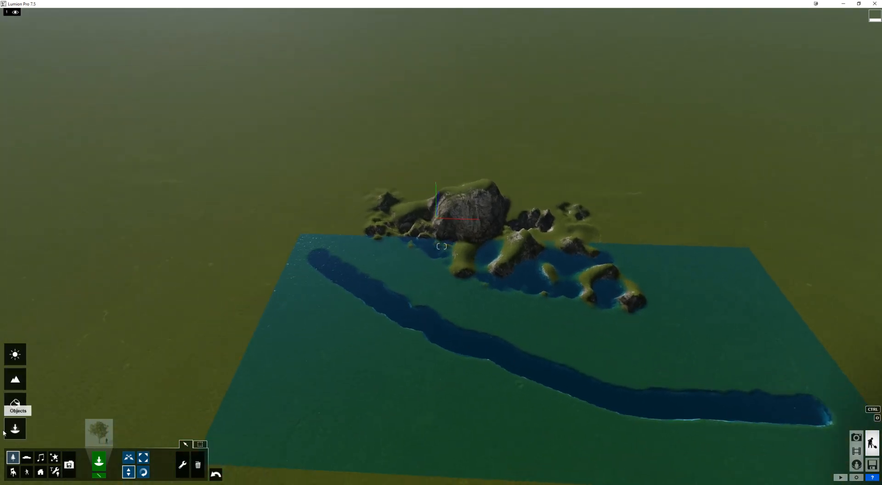
Delete the large water surface covering the riverbed and the ground around the rocks.
{"action": "left_click", "coordinate": [16, 362]}
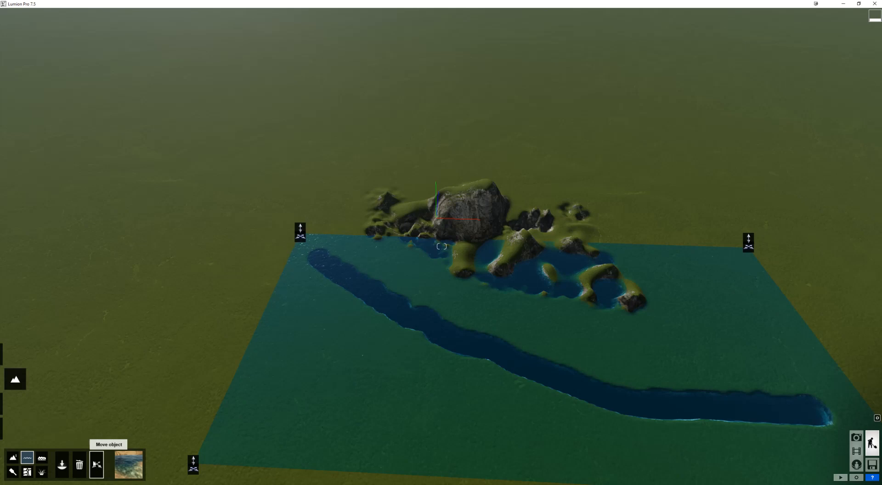
{"action": "left_click", "coordinate": [79, 465]}
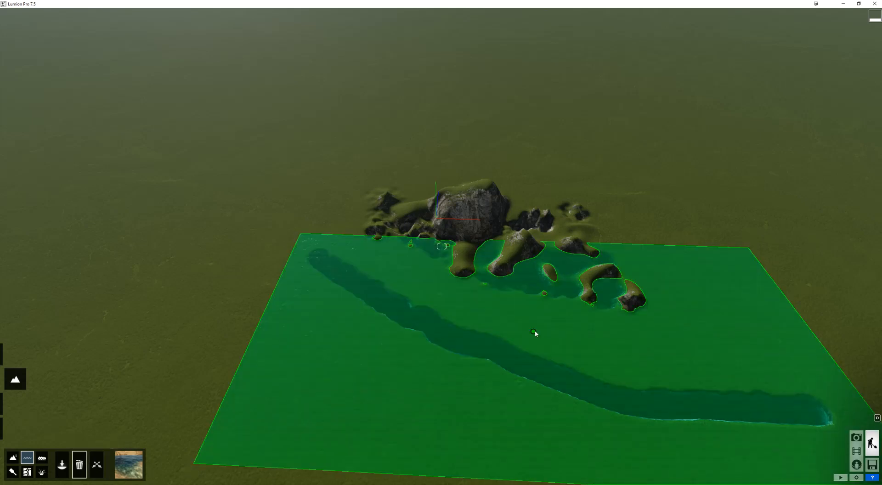
{"action": "left_click", "coordinate": [534, 331]}
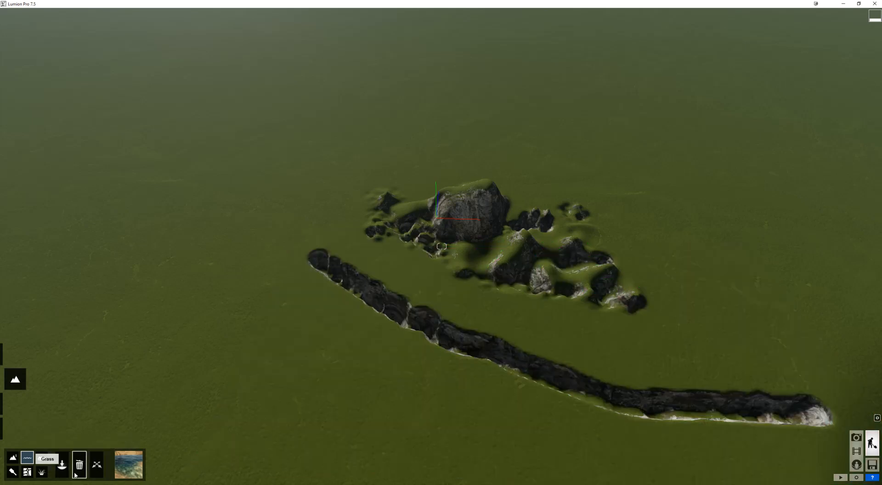
Place a new water surface down inside the riverbed and stretch its corners towards both ends of the trench.
{"action": "left_click", "coordinate": [62, 465]}
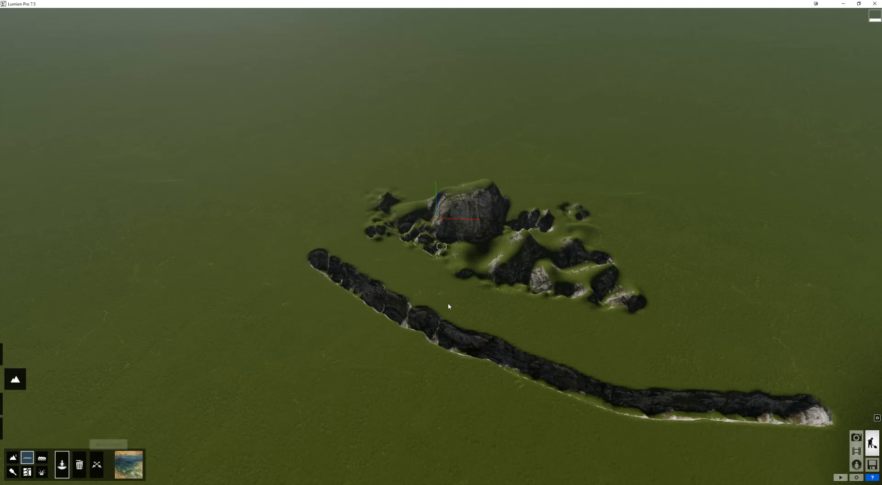
{"action": "left_click", "coordinate": [417, 321]}
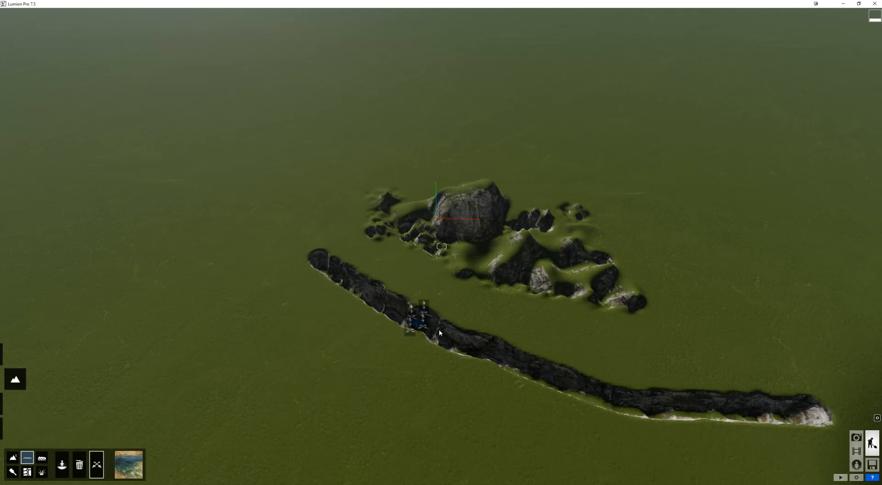
{"action": "left_click_drag", "start_coordinate": [423, 330], "coordinate": [841, 454]}
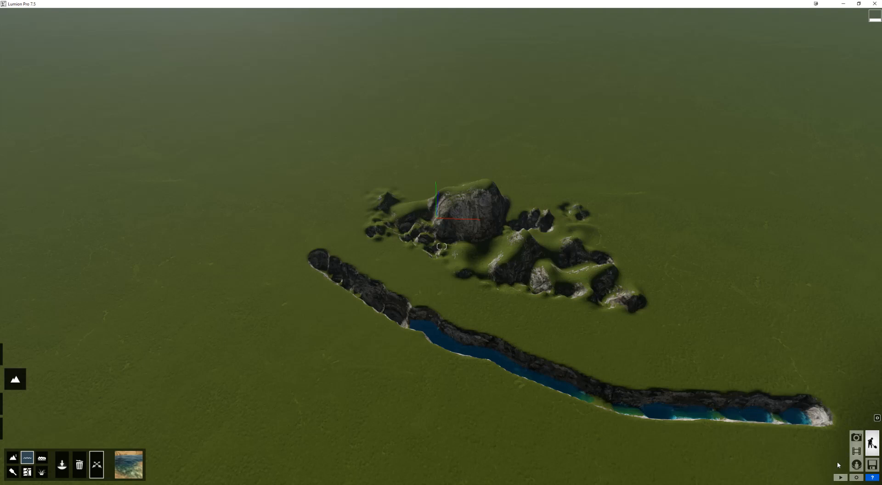
{"action": "left_click_drag", "start_coordinate": [411, 318], "coordinate": [339, 253]}
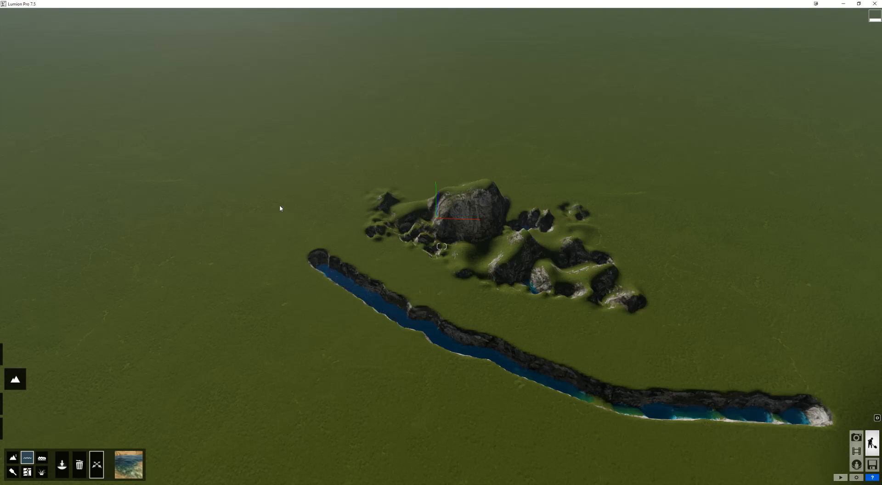
Examine the new water surface and the rocky banks along the riverbed from close up.
{"action": "key", "text": "w"}
{"action": "right_click_drag", "start_coordinate": [444, 292], "coordinate": [493, 228]}
{"action": "key", "text": "w"}
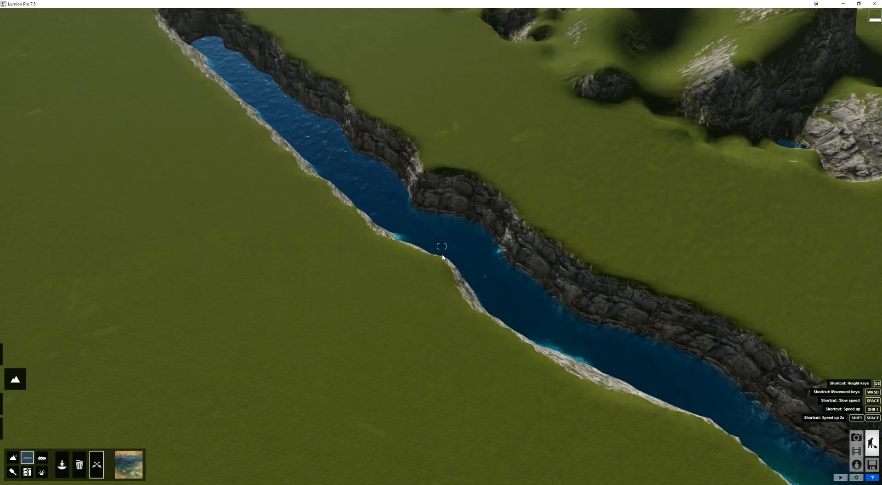
{"action": "key", "text": "w"}
{"action": "right_click_drag", "start_coordinate": [476, 248], "coordinate": [460, 216]}
{"action": "key", "text": "w"}
{"action": "key", "text": "d"}
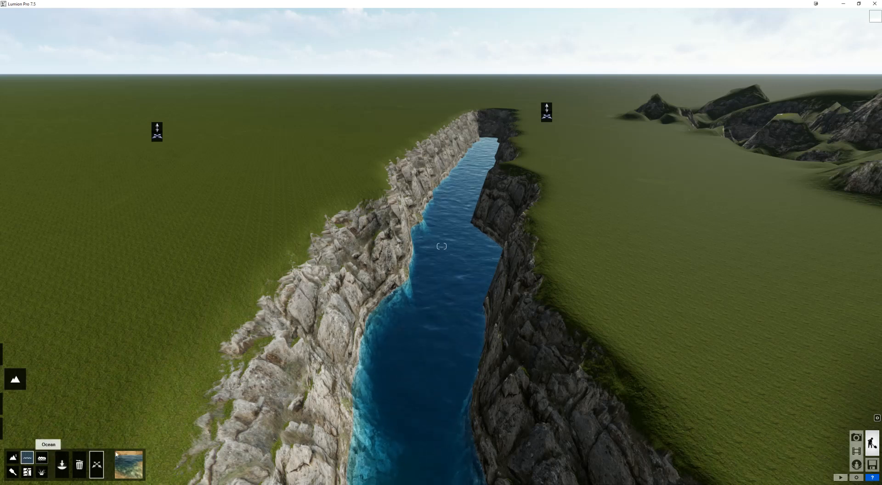
Delete the water surface lying inside the riverbed.
{"action": "left_click", "coordinate": [96, 464]}
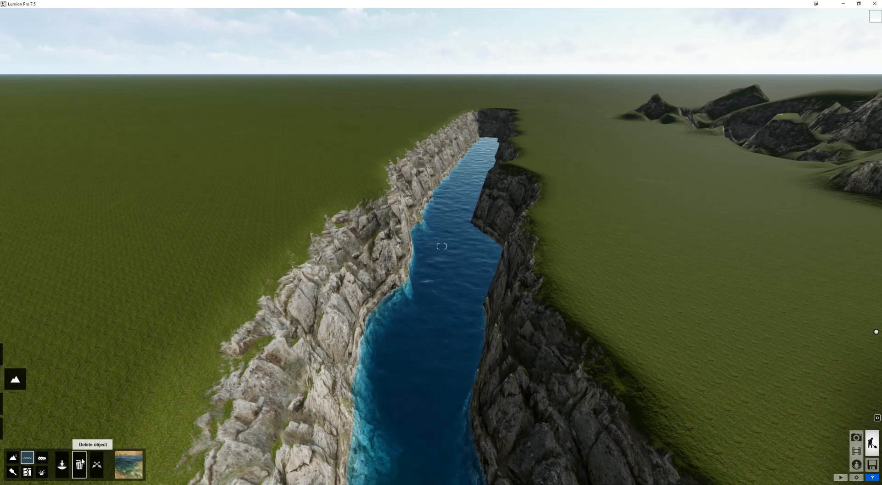
{"action": "key", "text": "s"}
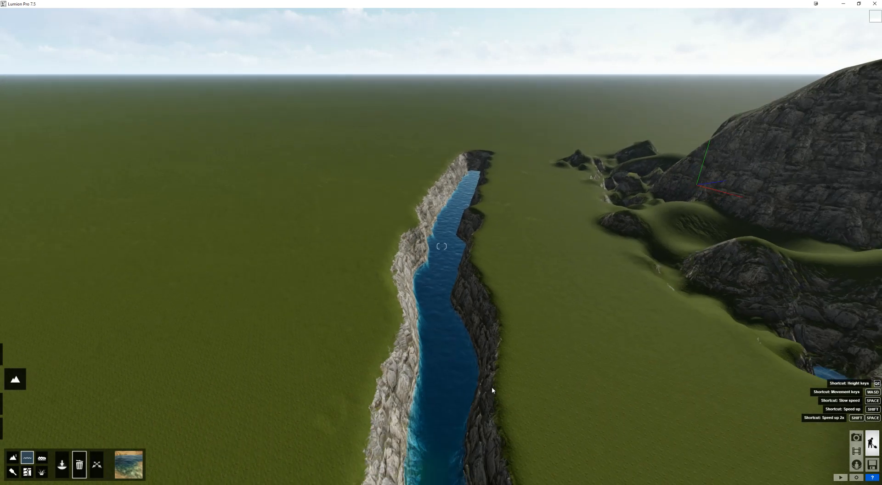
{"action": "right_click_drag", "start_coordinate": [458, 344], "coordinate": [511, 371]}
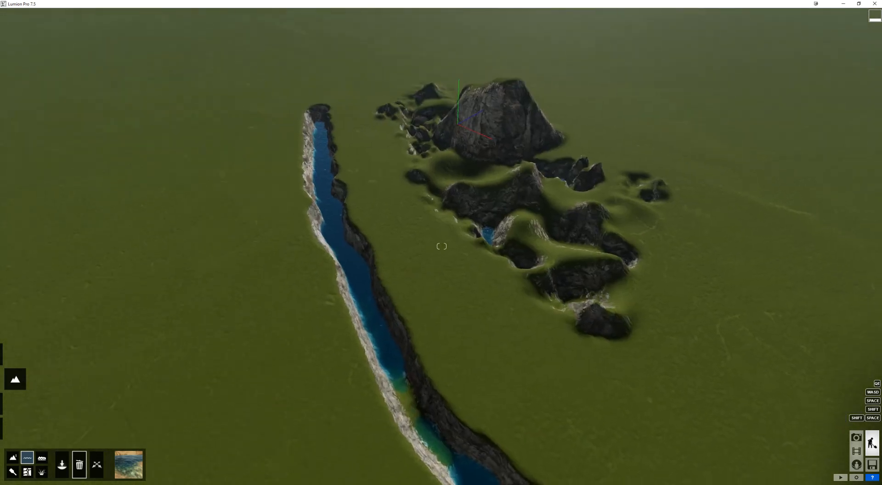
{"action": "right_click_drag", "start_coordinate": [418, 216], "coordinate": [452, 212]}
{"action": "left_click", "coordinate": [368, 207]}
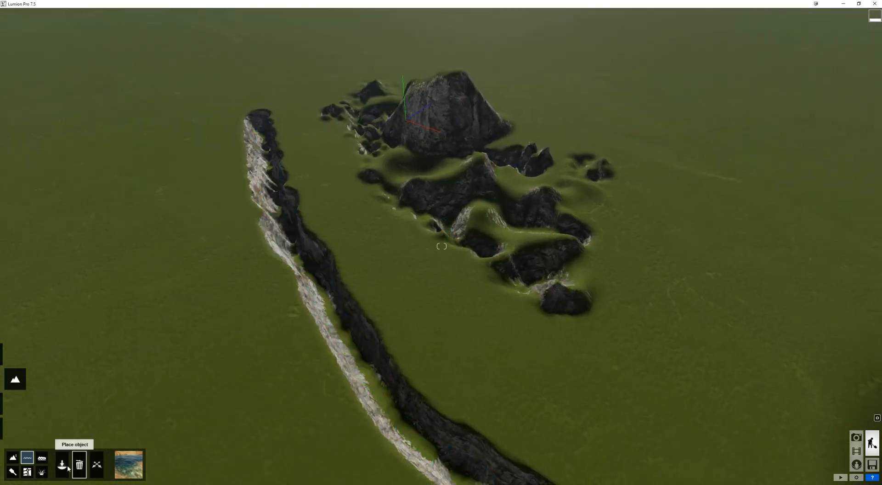
Turn on the ocean for the landscape and view the flooded terrain from a lower angle.
{"action": "left_click", "coordinate": [42, 459]}
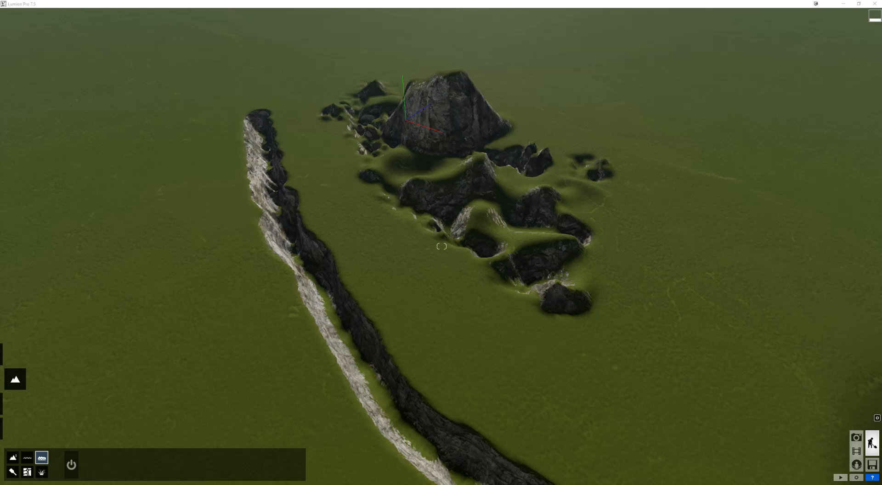
{"action": "left_click", "coordinate": [71, 465]}
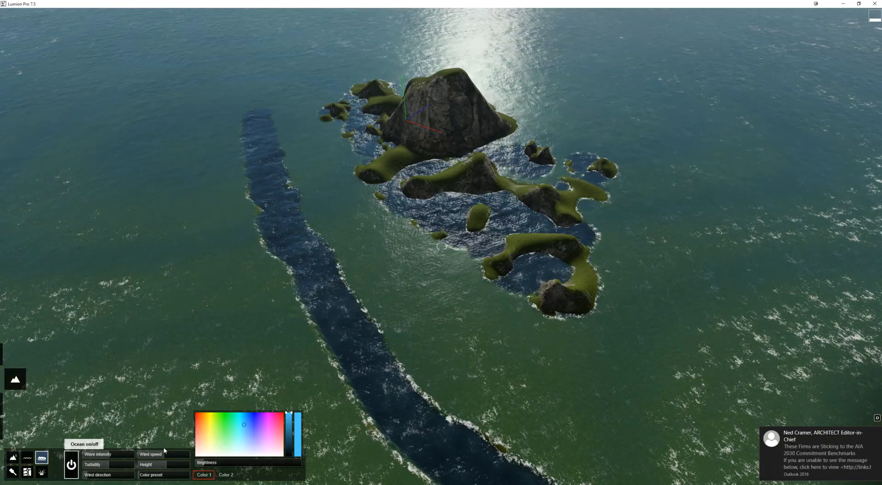
{"action": "right_click_drag", "start_coordinate": [441, 246], "coordinate": [597, 192]}
{"action": "right_click_drag", "start_coordinate": [275, 294], "coordinate": [413, 287]}
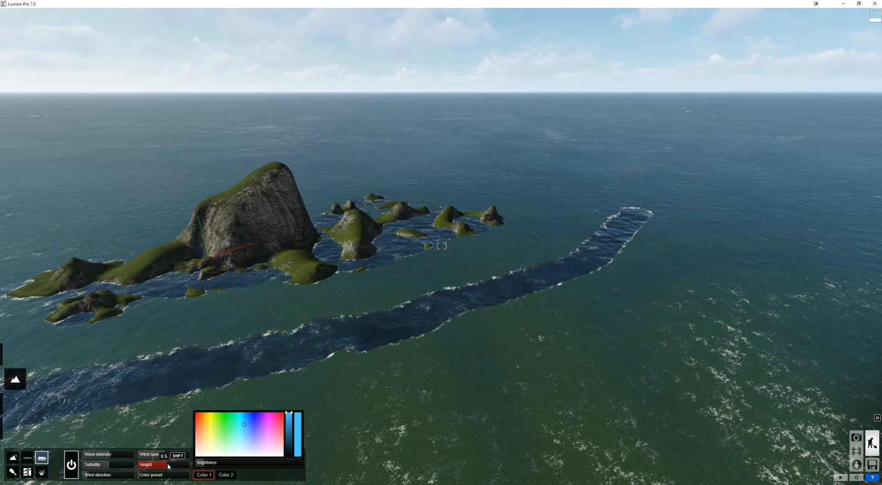
Try ocean heights of -5.5 and 1.7, and fine-tune the level so water fills only the riverbed and the hollows.
{"action": "left_click_drag", "start_coordinate": [167, 467], "coordinate": [168, 468]}
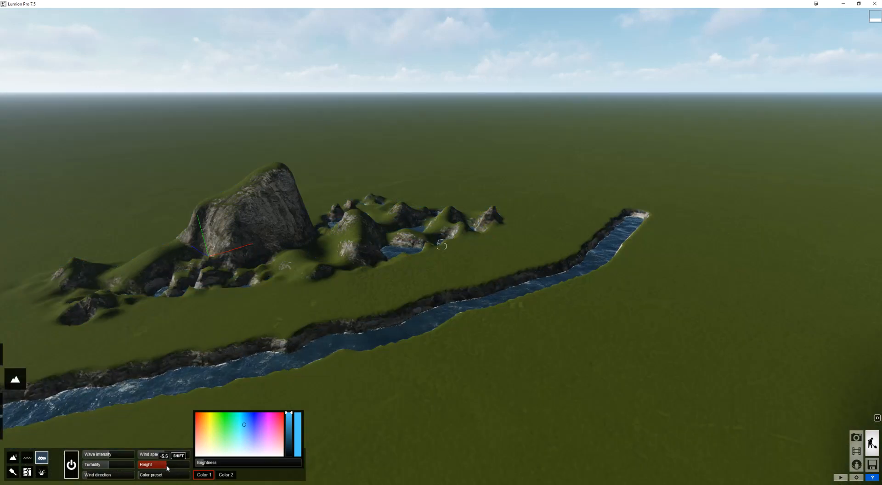
{"action": "left_click_drag", "start_coordinate": [167, 468], "coordinate": [168, 468]}
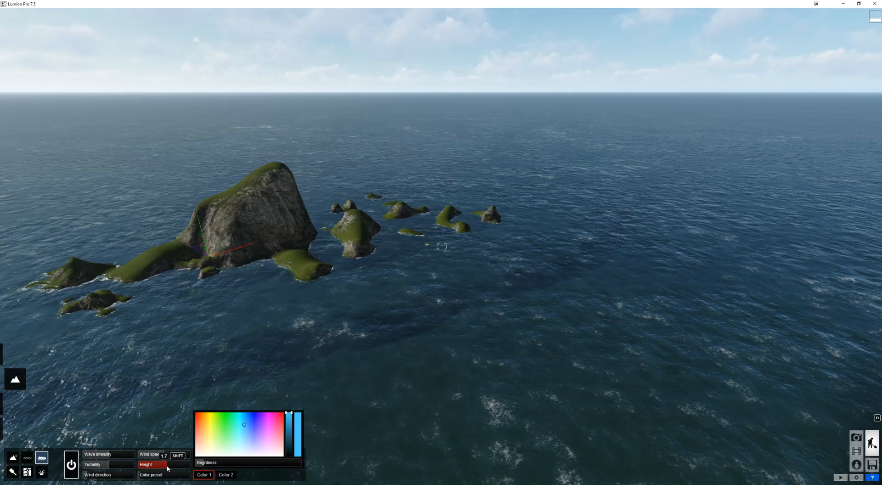
{"action": "left_click_drag", "start_coordinate": [167, 468], "coordinate": [168, 468]}
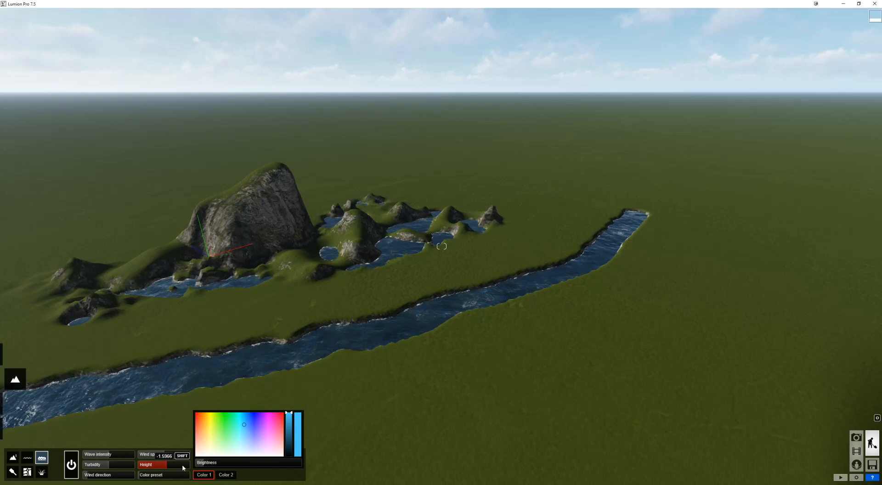
{"action": "left_click_drag", "start_coordinate": [195, 468], "coordinate": [252, 473]}
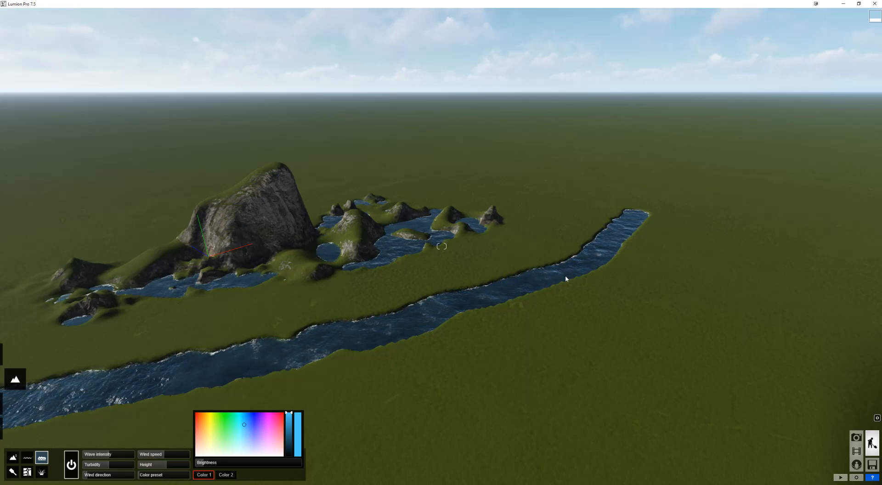
Raise the ocean's wave intensity to produce rough, foaming water along the river, and reduce it to a calmer level.
{"action": "right_click_drag", "start_coordinate": [557, 293], "coordinate": [654, 257]}
{"action": "key", "text": "e"}
{"action": "key", "text": "q"}
{"action": "right_click_drag", "start_coordinate": [541, 321], "coordinate": [539, 333]}
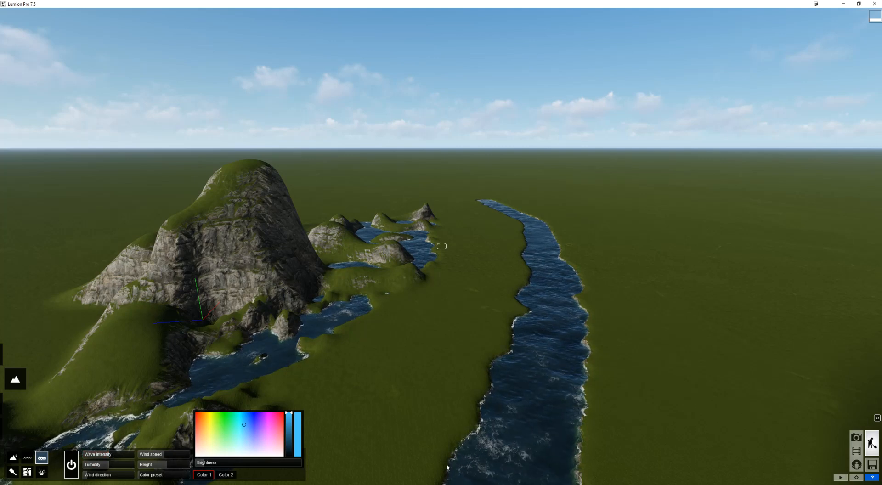
{"action": "key", "text": "w"}
{"action": "key", "text": "w"}
{"action": "right_click_drag", "start_coordinate": [440, 378], "coordinate": [482, 413]}
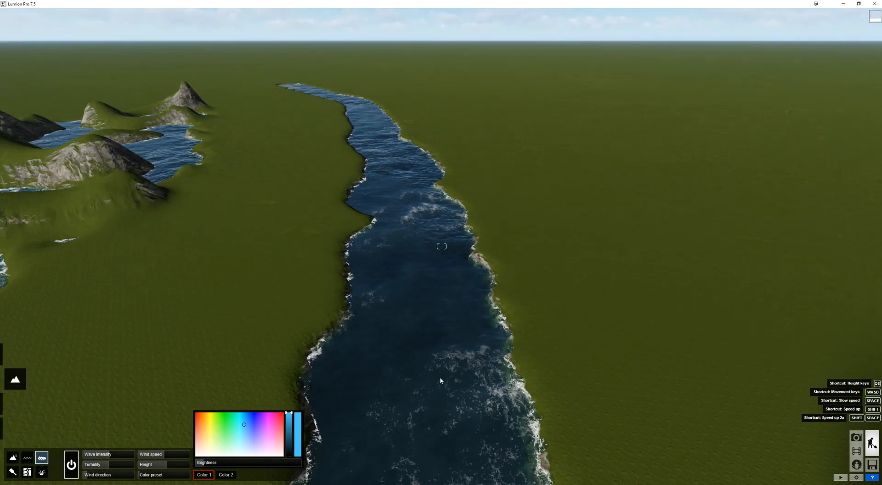
{"action": "key", "text": "w"}
{"action": "right_click_drag", "start_coordinate": [436, 360], "coordinate": [406, 404]}
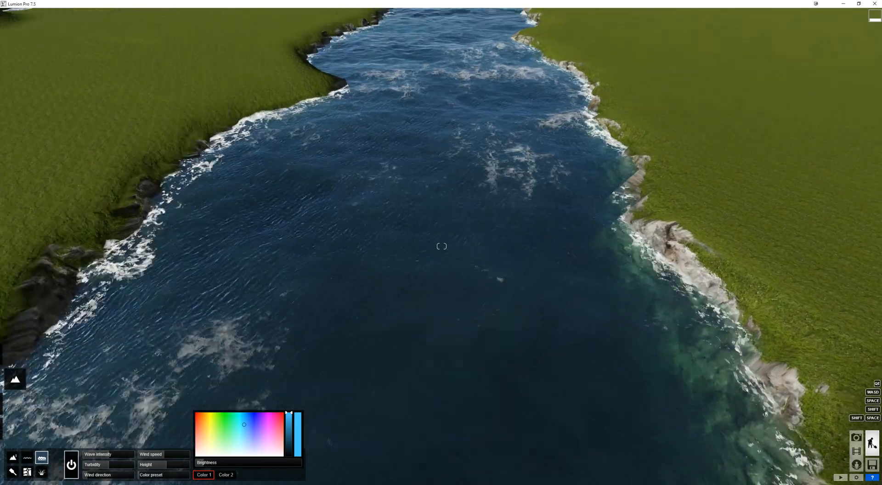
{"action": "left_click_drag", "start_coordinate": [112, 455], "coordinate": [135, 454]}
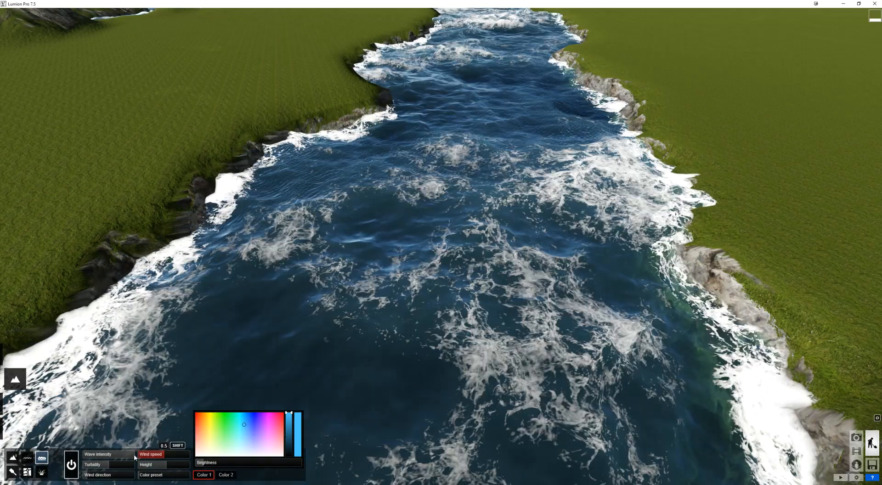
{"action": "left_click_drag", "start_coordinate": [133, 455], "coordinate": [102, 457]}
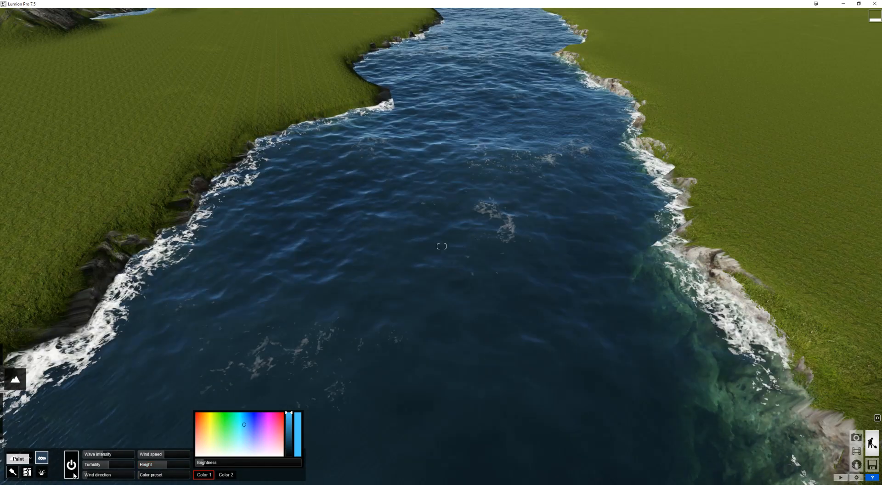
Paint the ground along the riverbank with the brown soil texture and add a band of sand along its grass side.
{"action": "key", "text": "s"}
{"action": "right_click_drag", "start_coordinate": [407, 365], "coordinate": [670, 372]}
{"action": "key", "text": "s"}
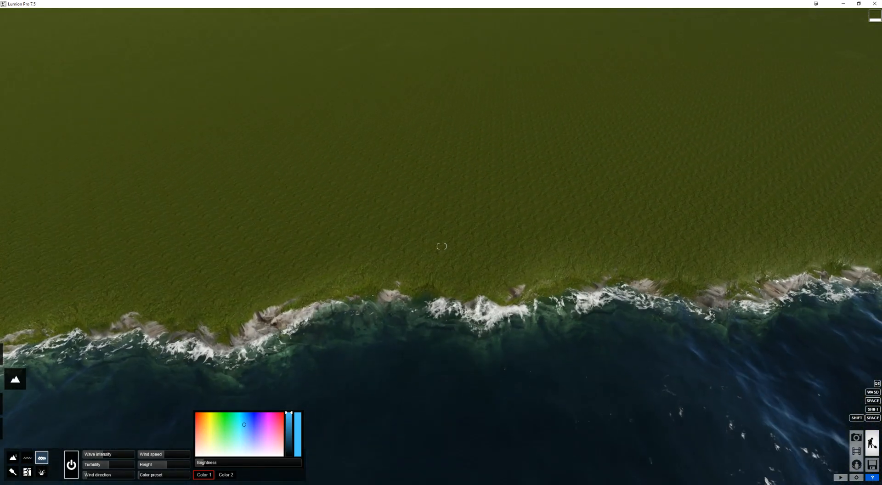
{"action": "key", "text": "w"}
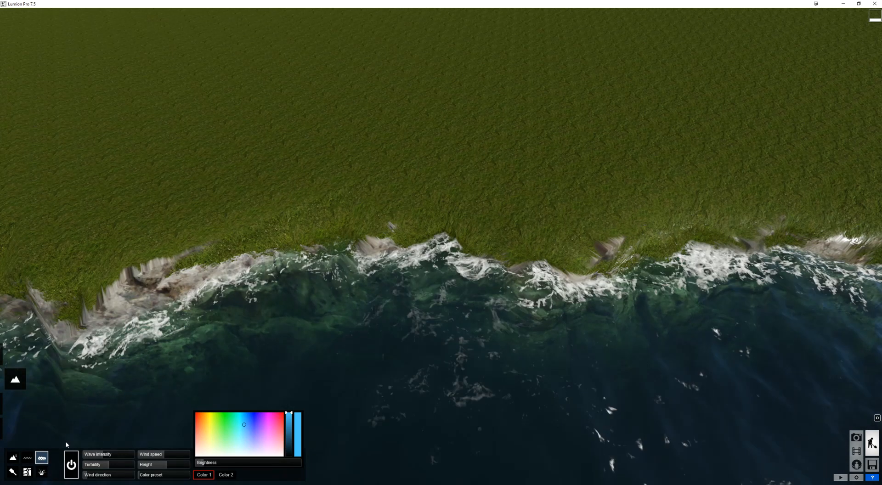
{"action": "left_click", "coordinate": [13, 472]}
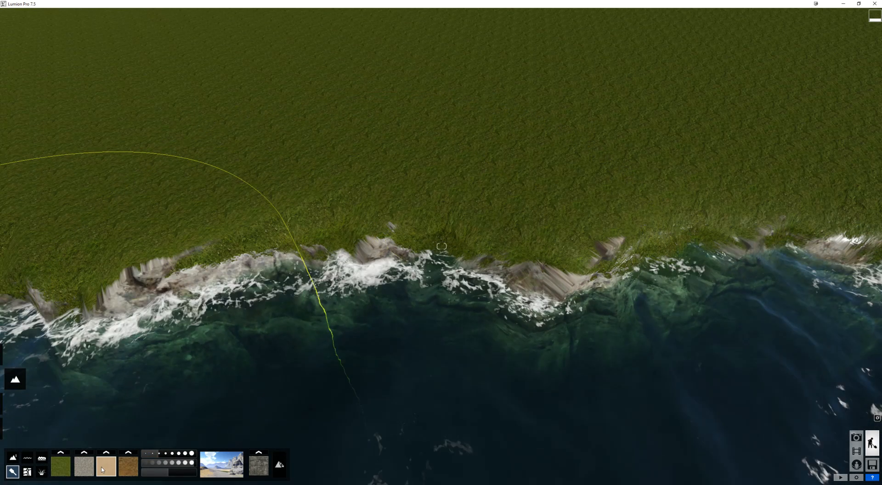
{"action": "left_click", "coordinate": [130, 467]}
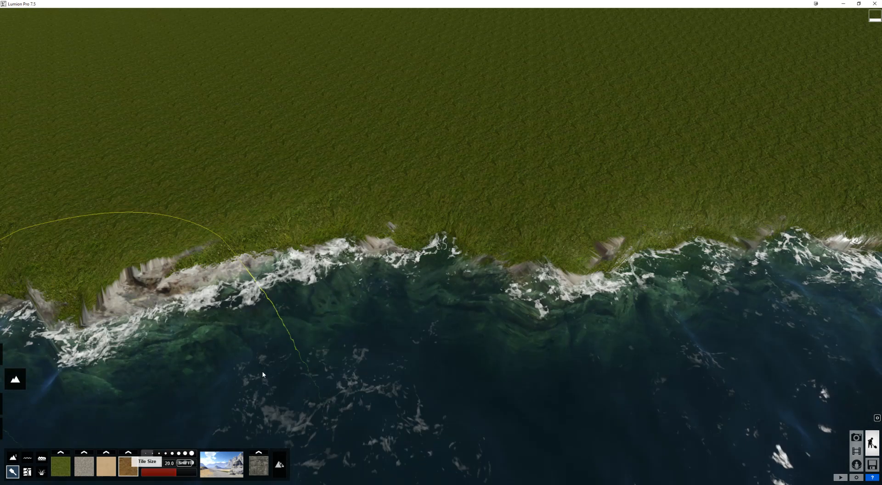
{"action": "mouse_move", "coordinate": [414, 217]}
{"action": "left_mouse_down"}
{"action": "mouse_move", "coordinate": [414, 197]}
{"action": "mouse_move", "coordinate": [629, 227]}
{"action": "mouse_move", "coordinate": [750, 206]}
{"action": "mouse_move", "coordinate": [850, 206]}
{"action": "mouse_move", "coordinate": [864, 193]}
{"action": "mouse_move", "coordinate": [737, 166]}
{"action": "mouse_move", "coordinate": [739, 180]}
{"action": "left_mouse_up"}
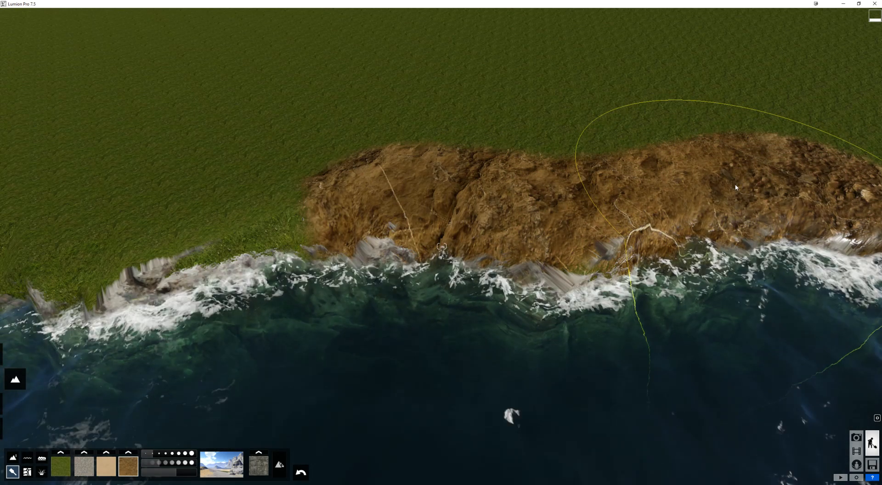
{"action": "mouse_move", "coordinate": [436, 197]}
{"action": "left_mouse_down"}
{"action": "mouse_move", "coordinate": [257, 241]}
{"action": "mouse_move", "coordinate": [188, 240]}
{"action": "mouse_move", "coordinate": [124, 257]}
{"action": "mouse_move", "coordinate": [119, 288]}
{"action": "mouse_move", "coordinate": [60, 284]}
{"action": "left_mouse_up"}
{"action": "left_click", "coordinate": [109, 473]}
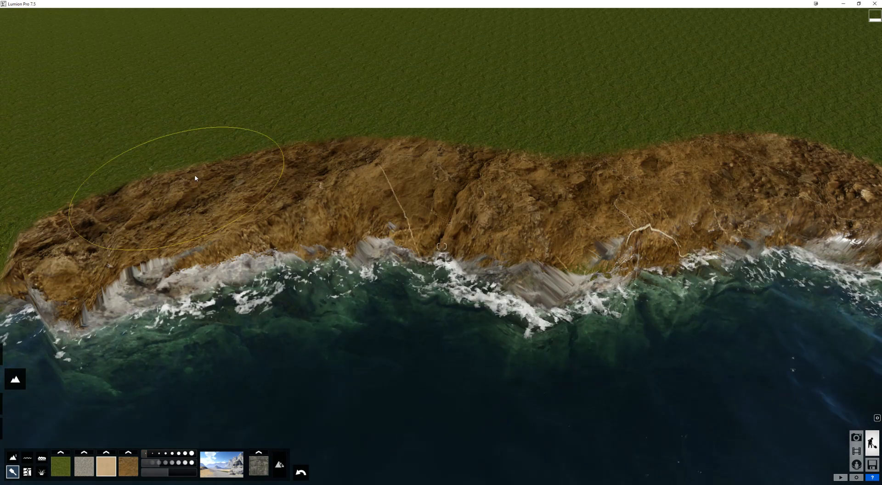
{"action": "mouse_move", "coordinate": [222, 166]}
{"action": "left_mouse_down"}
{"action": "mouse_move", "coordinate": [110, 202]}
{"action": "mouse_move", "coordinate": [323, 147]}
{"action": "mouse_move", "coordinate": [506, 153]}
{"action": "mouse_move", "coordinate": [591, 167]}
{"action": "mouse_move", "coordinate": [775, 139]}
{"action": "mouse_move", "coordinate": [867, 174]}
{"action": "left_mouse_up"}
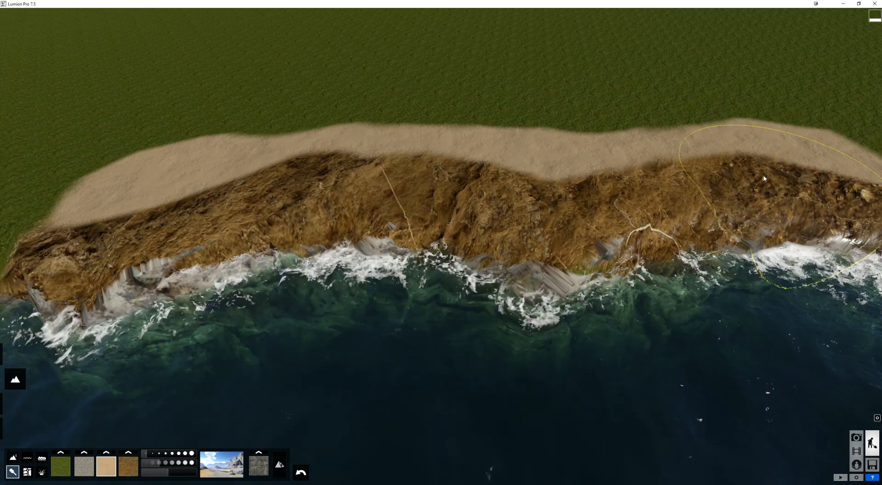
Widen the sand band toward the water and replace the brown soil texture with the grey pebble texture.
{"action": "mouse_move", "coordinate": [431, 170]}
{"action": "left_mouse_down"}
{"action": "mouse_move", "coordinate": [287, 172]}
{"action": "mouse_move", "coordinate": [195, 215]}
{"action": "mouse_move", "coordinate": [88, 241]}
{"action": "left_mouse_up"}
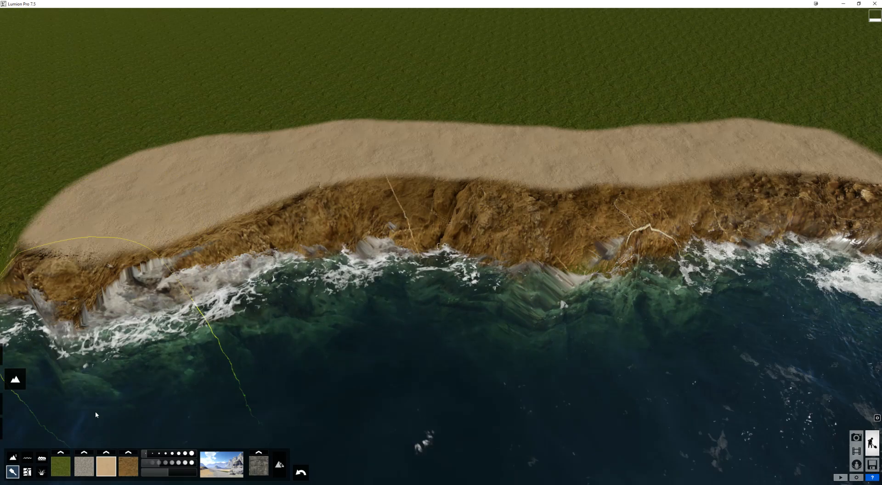
{"action": "left_click", "coordinate": [129, 453]}
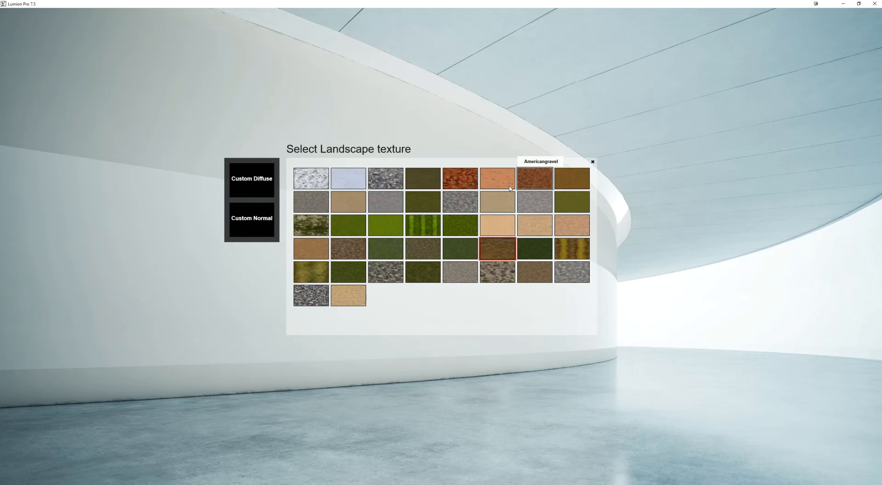
{"action": "left_click", "coordinate": [536, 206]}
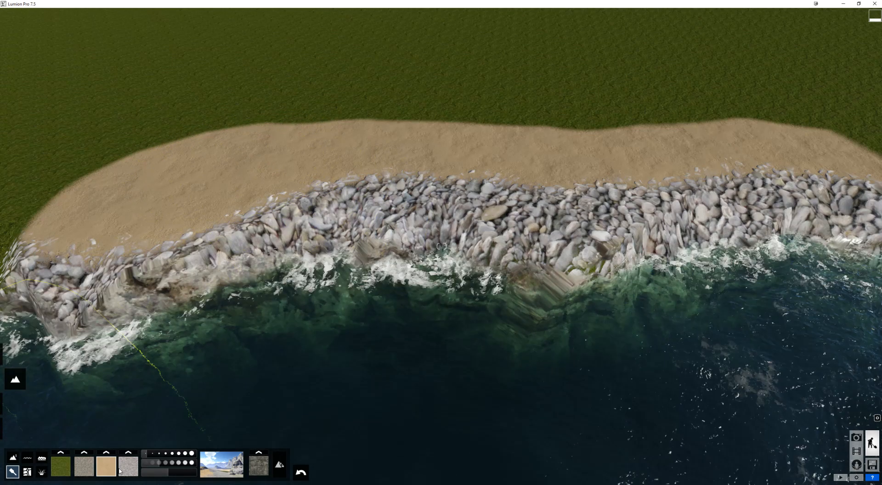
{"action": "left_click", "coordinate": [59, 452]}
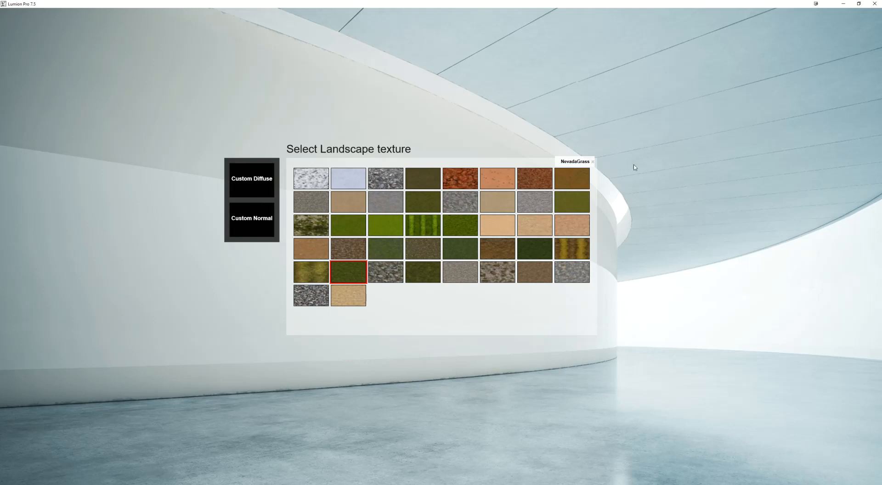
{"action": "left_click", "coordinate": [592, 162]}
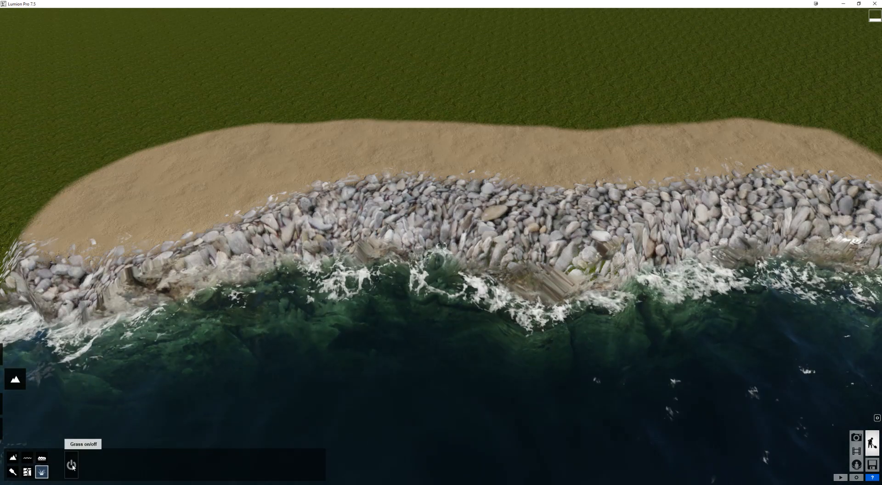
Turn on the landscape grass, viewed from near the ground where the sand meets the green terrain.
{"action": "right_click_drag", "start_coordinate": [425, 257], "coordinate": [384, 184]}
{"action": "key", "text": "w"}
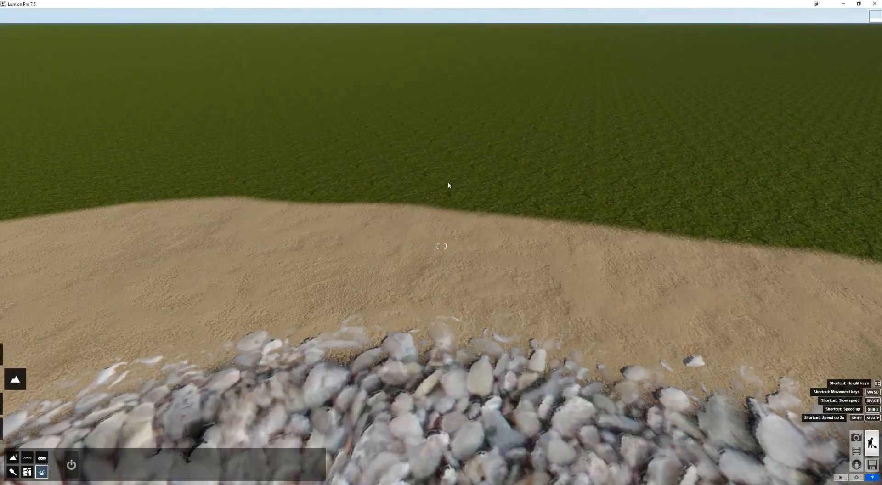
{"action": "right_click_drag", "start_coordinate": [449, 199], "coordinate": [421, 285]}
{"action": "key", "text": "s"}
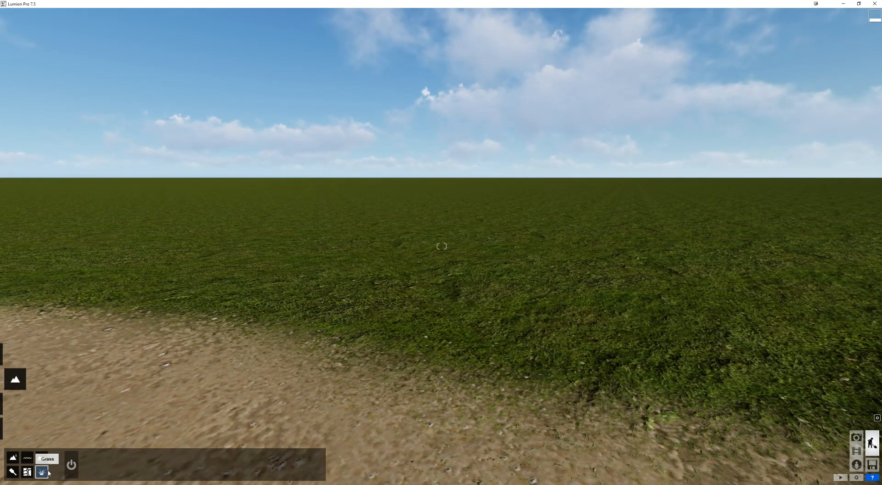
{"action": "left_click", "coordinate": [72, 465]}
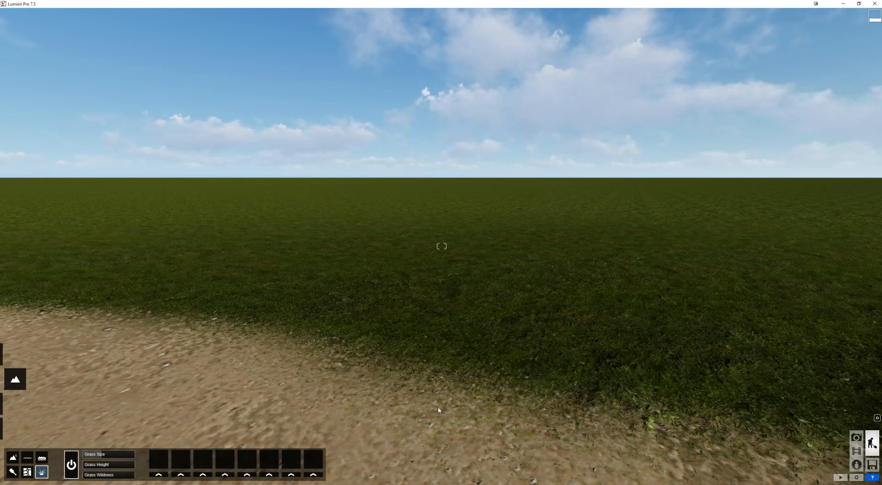
Raise the grass height to its maximum and fine-tune the grass size between 0.2 and 0.3.
{"action": "left_click_drag", "start_coordinate": [87, 464], "coordinate": [142, 464]}
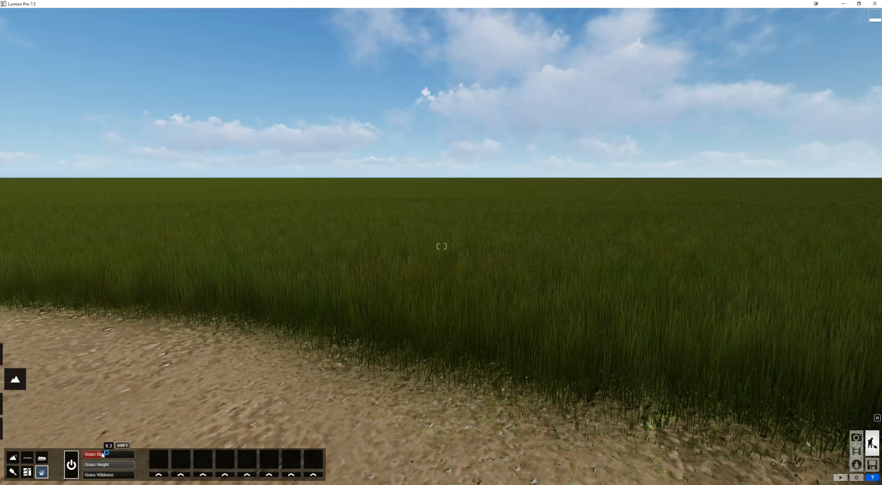
{"action": "mouse_move", "coordinate": [102, 454]}
{"action": "left_mouse_down"}
{"action": "mouse_move", "coordinate": [130, 456]}
{"action": "mouse_move", "coordinate": [90, 456]}
{"action": "left_mouse_up"}
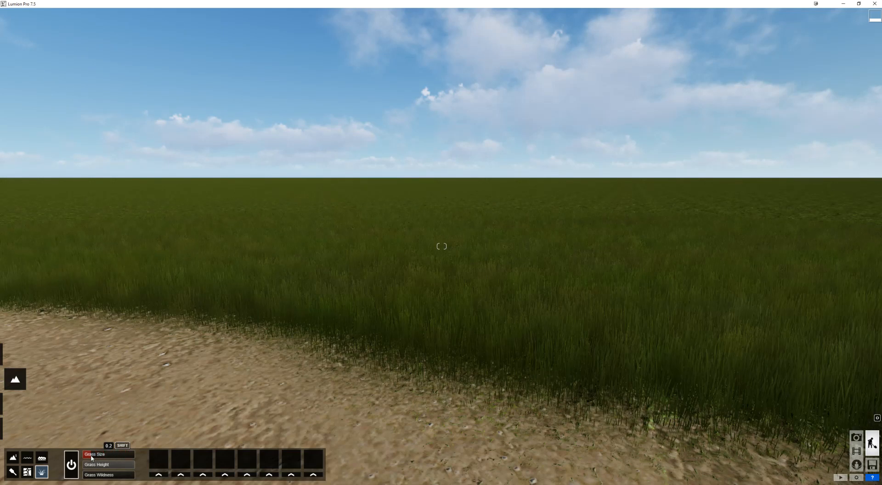
{"action": "left_click_drag", "start_coordinate": [92, 457], "coordinate": [99, 459]}
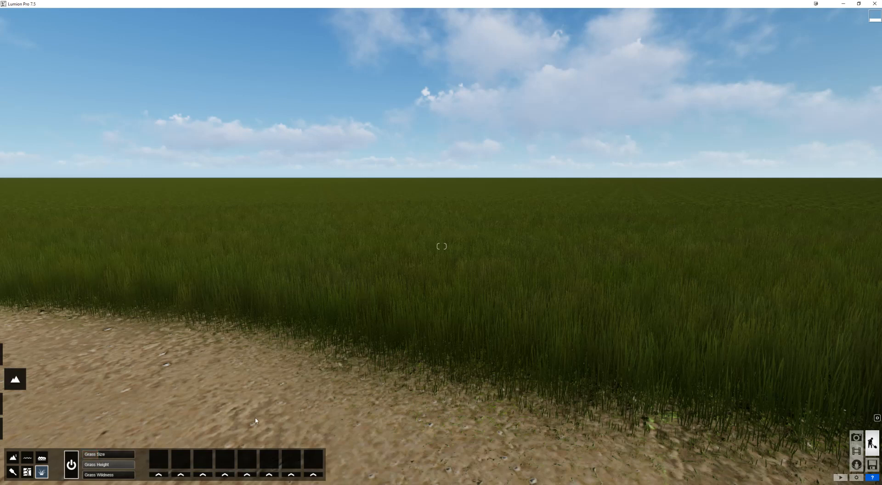
Add the dense yellow flower clusters as the first grass element, with a medium spread and the largest size.
{"action": "right_click_drag", "start_coordinate": [269, 421], "coordinate": [283, 401]}
{"action": "key", "text": "w"}
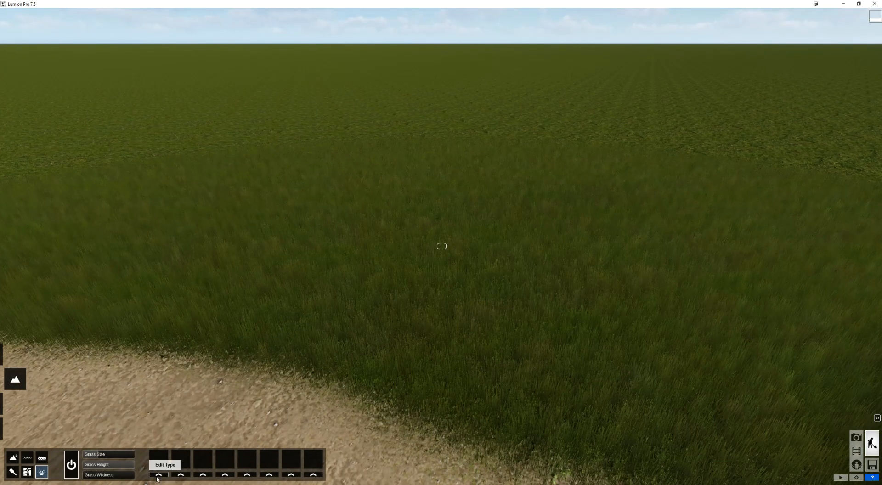
{"action": "left_click", "coordinate": [158, 475]}
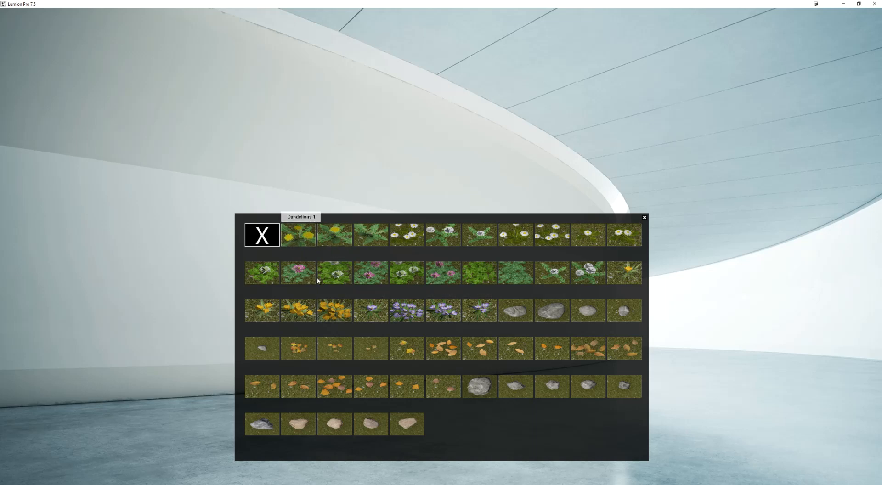
{"action": "left_click", "coordinate": [334, 311]}
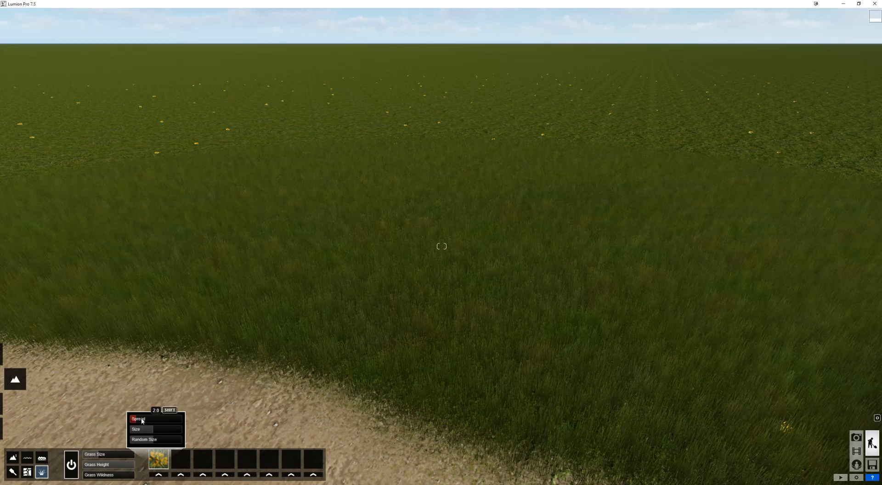
{"action": "left_click_drag", "start_coordinate": [142, 421], "coordinate": [188, 442]}
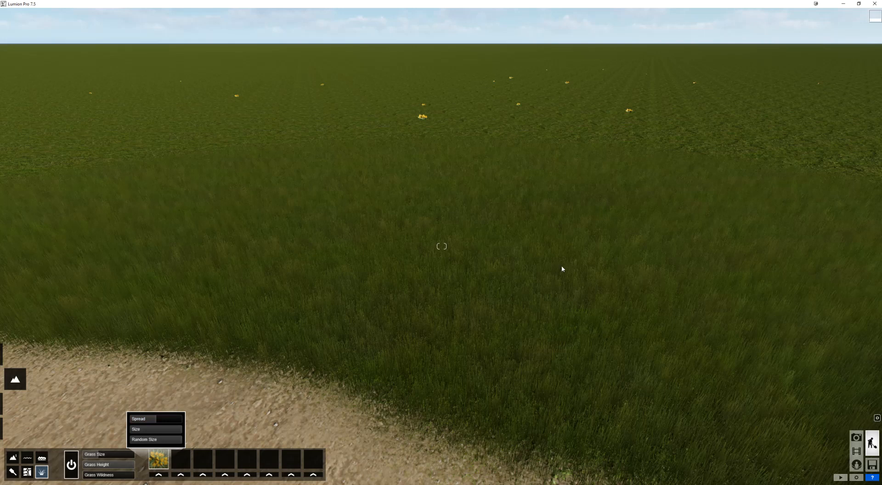
Scatter the large grey rock over the grass as the second element and raise its size to the maximum.
{"action": "left_click", "coordinate": [180, 459]}
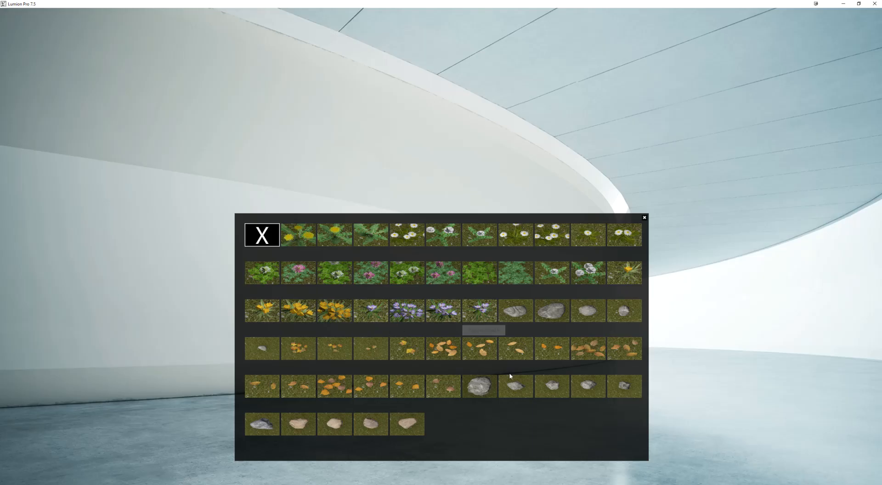
{"action": "left_click", "coordinate": [479, 386]}
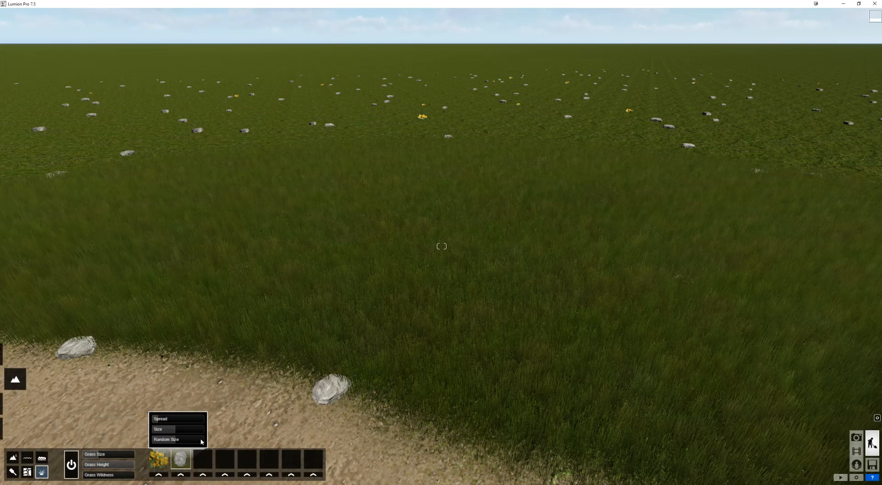
{"action": "mouse_move", "coordinate": [166, 421]}
{"action": "left_click_drag", "start_coordinate": [172, 430], "coordinate": [239, 438]}
Examine the scattered rocks and flowers in the grass along the sand edge from several angles.
{"action": "key", "text": "d"}
{"action": "right_click_drag", "start_coordinate": [446, 281], "coordinate": [446, 280]}
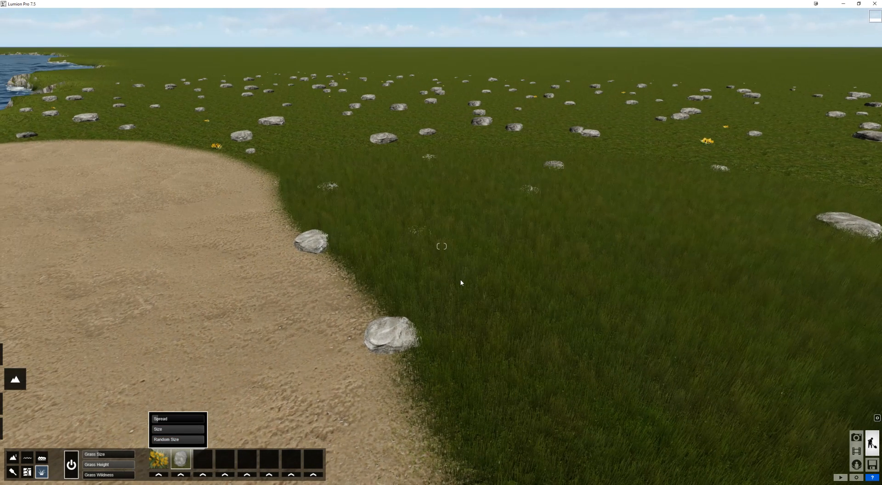
{"action": "key", "text": "a"}
{"action": "right_click_drag", "start_coordinate": [437, 257], "coordinate": [531, 254]}
{"action": "key", "text": "a"}
{"action": "key", "text": "a"}
{"action": "right_click_drag", "start_coordinate": [441, 221], "coordinate": [437, 257]}
{"action": "key", "text": "d"}
{"action": "key", "text": "q"}
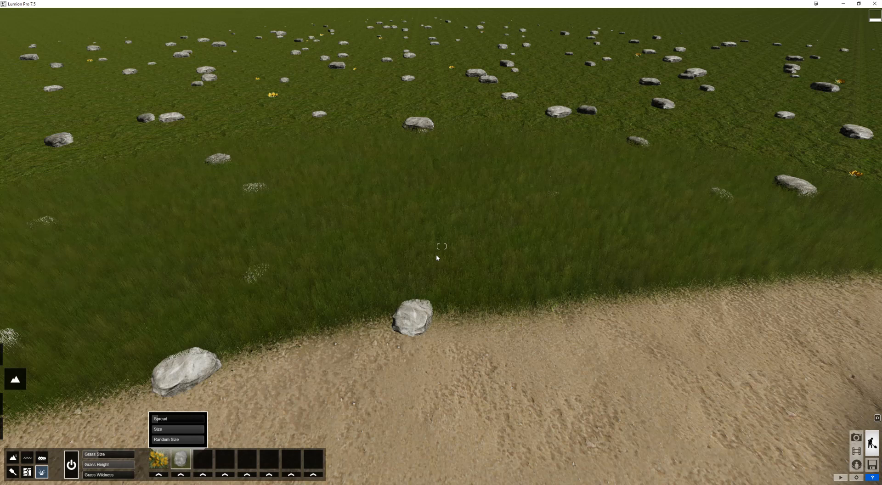
{"action": "key", "text": "s"}
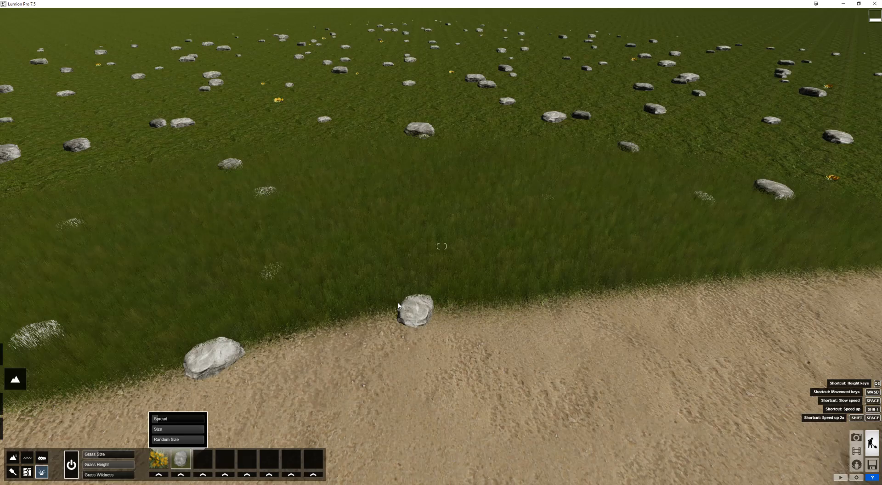
Add the purple Crocus 6 flowers as the third grass element at maximum size and inspect them up close.
{"action": "left_click", "coordinate": [202, 461]}
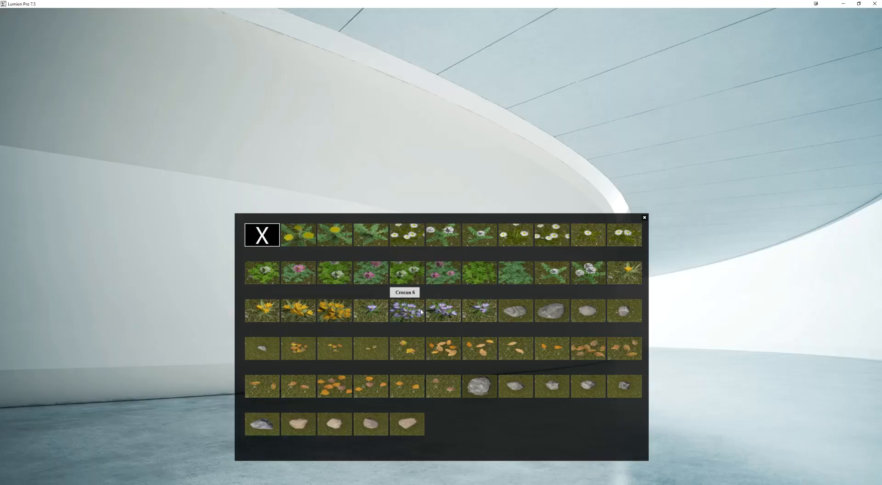
{"action": "left_click", "coordinate": [419, 304]}
{"action": "left_click_drag", "start_coordinate": [179, 430], "coordinate": [235, 428]}
{"action": "key", "text": "s"}
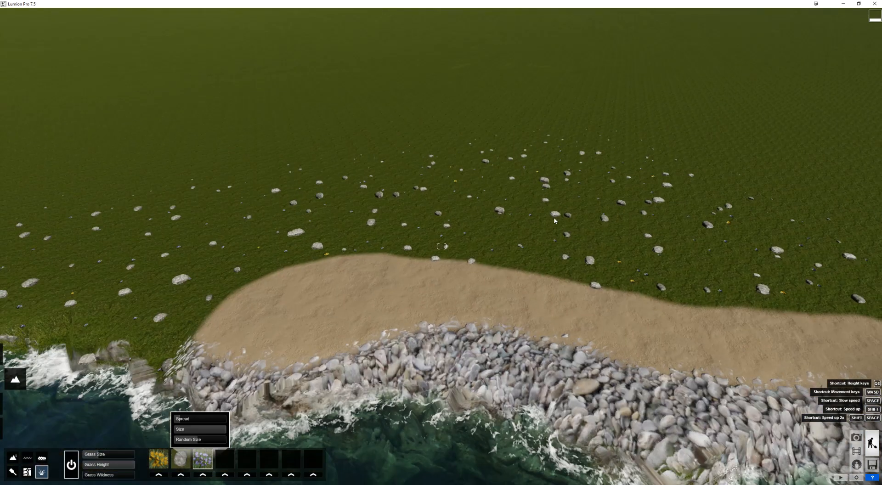
{"action": "mouse_move", "coordinate": [556, 238]}
{"action": "right_mouse_down"}
{"action": "mouse_move", "coordinate": [572, 220]}
{"action": "mouse_move", "coordinate": [657, 180]}
{"action": "mouse_move", "coordinate": [558, 233]}
{"action": "right_mouse_up"}
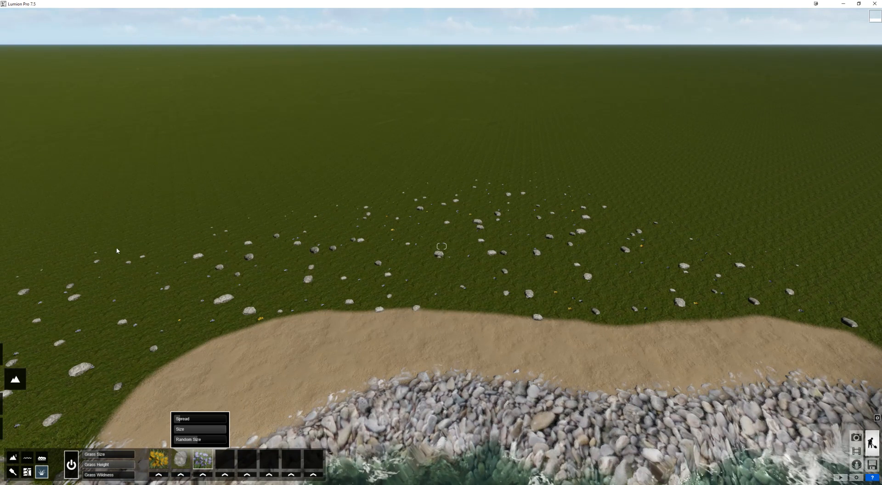
{"action": "right_click_drag", "start_coordinate": [551, 258], "coordinate": [546, 244]}
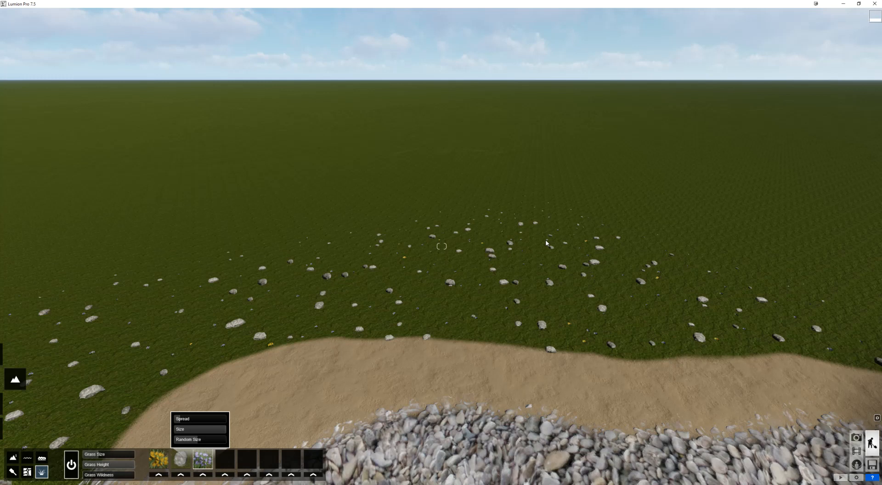
{"action": "right_click_drag", "start_coordinate": [545, 239], "coordinate": [442, 251]}
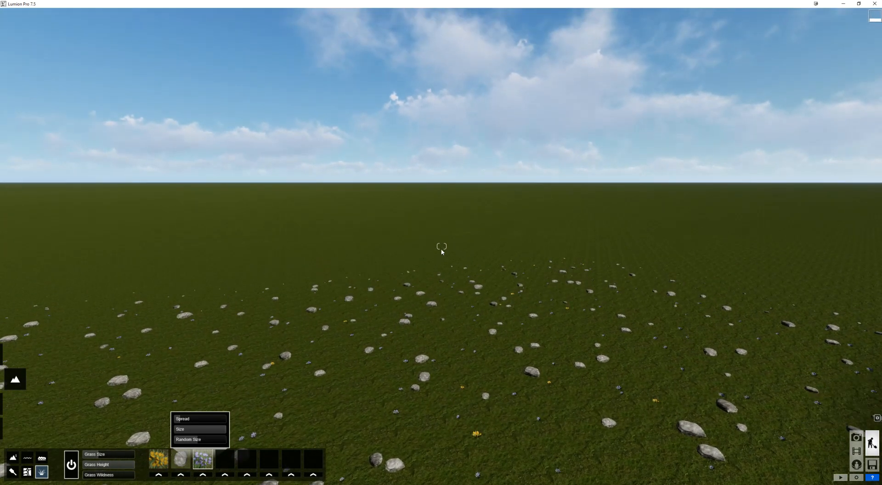
{"action": "key", "text": "w"}
{"action": "right_click_drag", "start_coordinate": [441, 252], "coordinate": [444, 243]}
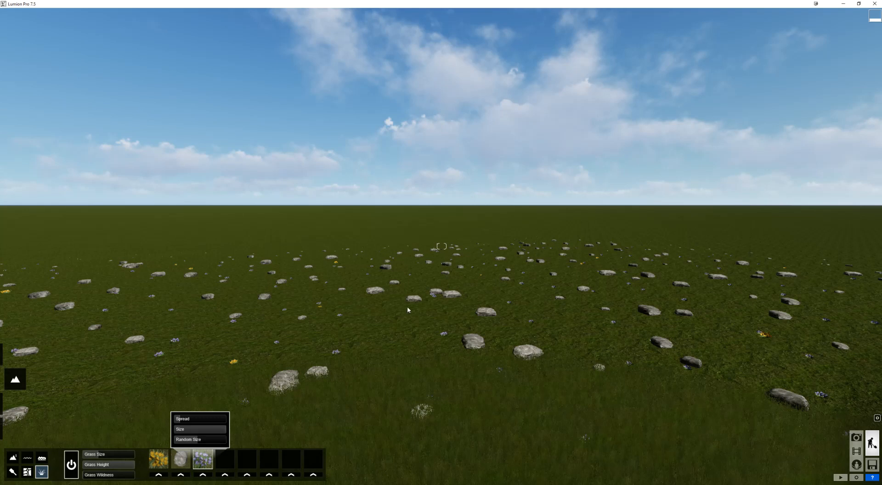
Switch to object placement and choose CeilingFan_001 from the indoor object library.
{"action": "mouse_move", "coordinate": [15, 404]}
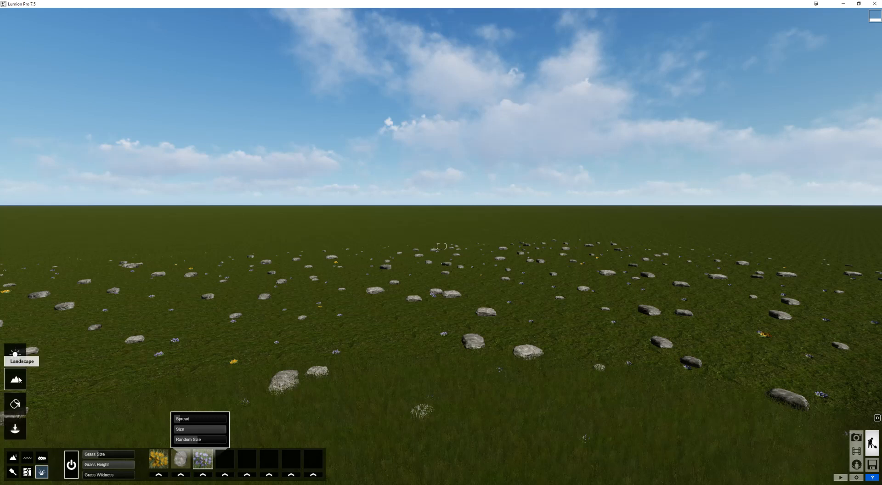
{"action": "left_click", "coordinate": [15, 402]}
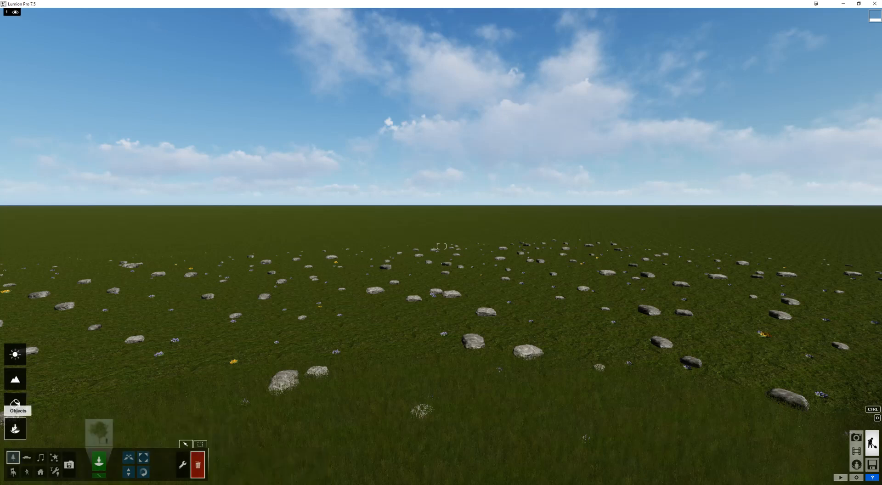
{"action": "key", "text": "q"}
{"action": "right_click_drag", "start_coordinate": [485, 327], "coordinate": [472, 368]}
{"action": "right_click_drag", "start_coordinate": [486, 327], "coordinate": [469, 341]}
{"action": "mouse_move", "coordinate": [441, 246]}
{"action": "right_mouse_down"}
{"action": "mouse_move", "coordinate": [414, 231]}
{"action": "mouse_move", "coordinate": [439, 255]}
{"action": "right_mouse_up"}
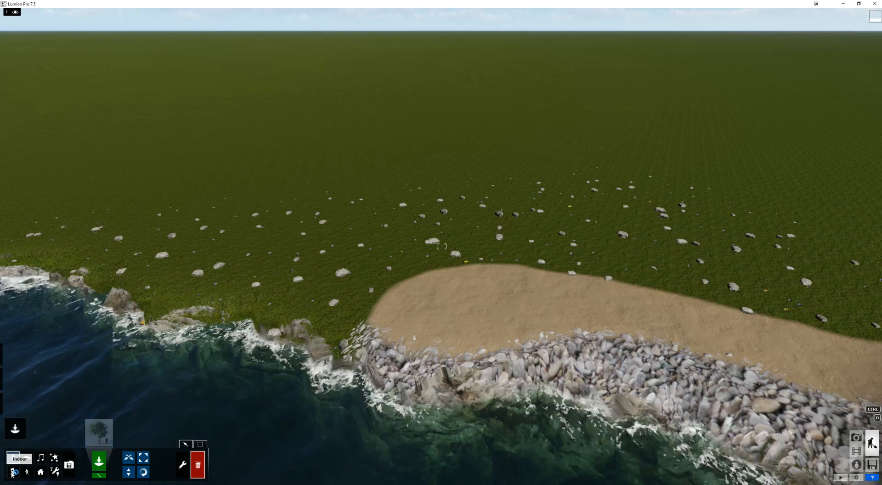
{"action": "left_click", "coordinate": [12, 472]}
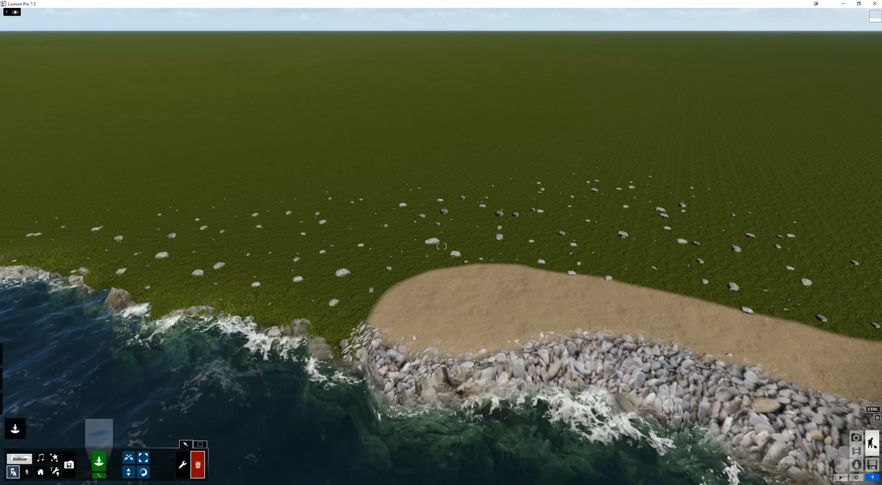
{"action": "left_click", "coordinate": [101, 433]}
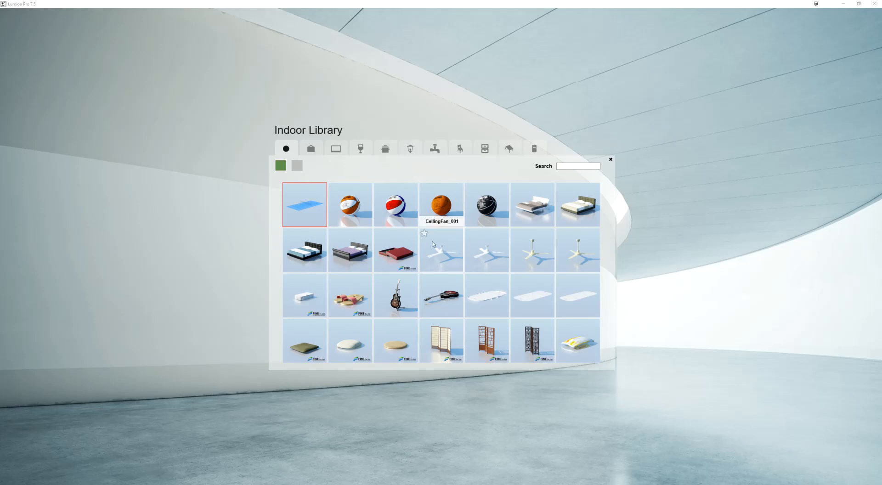
{"action": "left_click", "coordinate": [444, 251]}
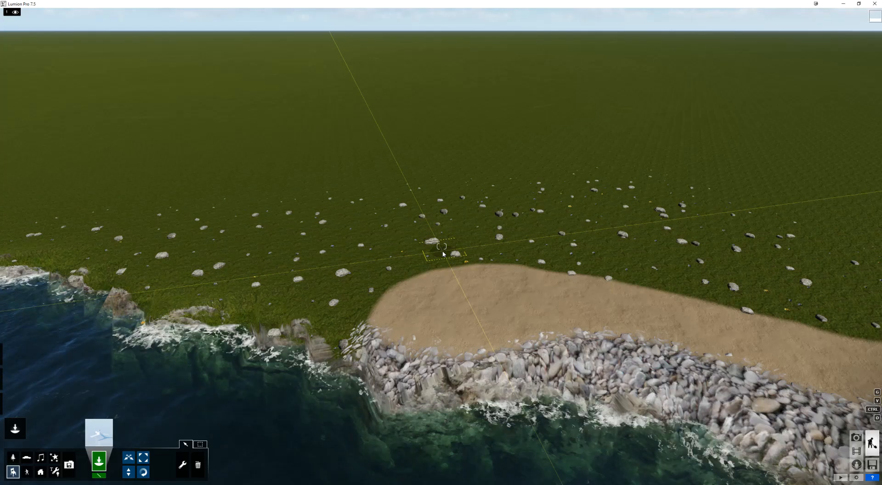
Place the ceiling fan on the grass just behind the sand and raise it above the ground.
{"action": "left_click", "coordinate": [457, 244]}
{"action": "scroll", "coordinate": [458, 244], "scroll_direction": "up", "scroll_amount": 3}
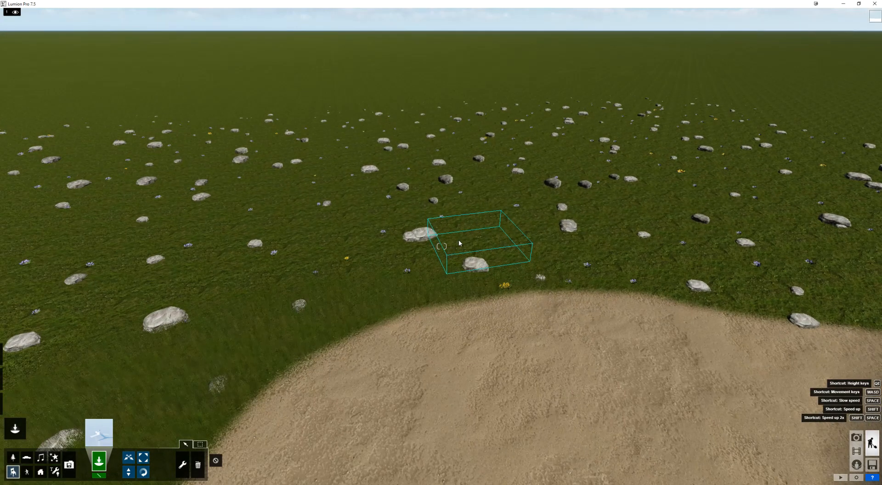
{"action": "left_click", "coordinate": [128, 468]}
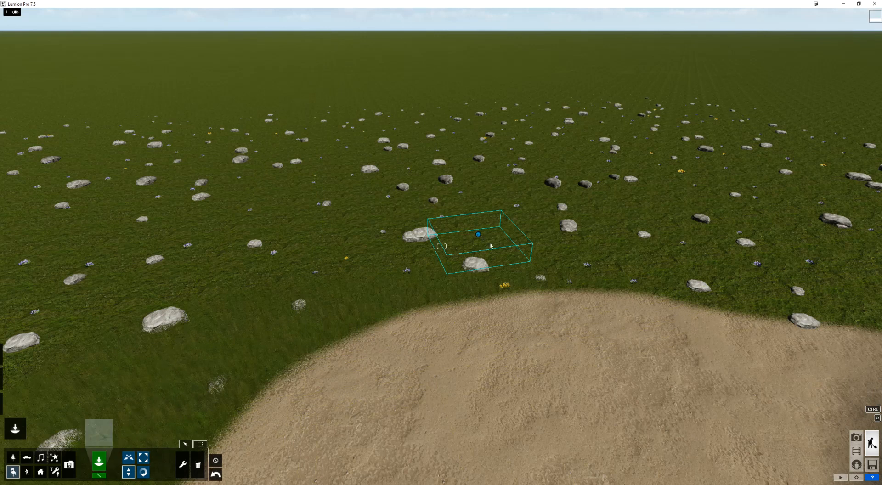
{"action": "left_click_drag", "start_coordinate": [479, 233], "coordinate": [481, 170]}
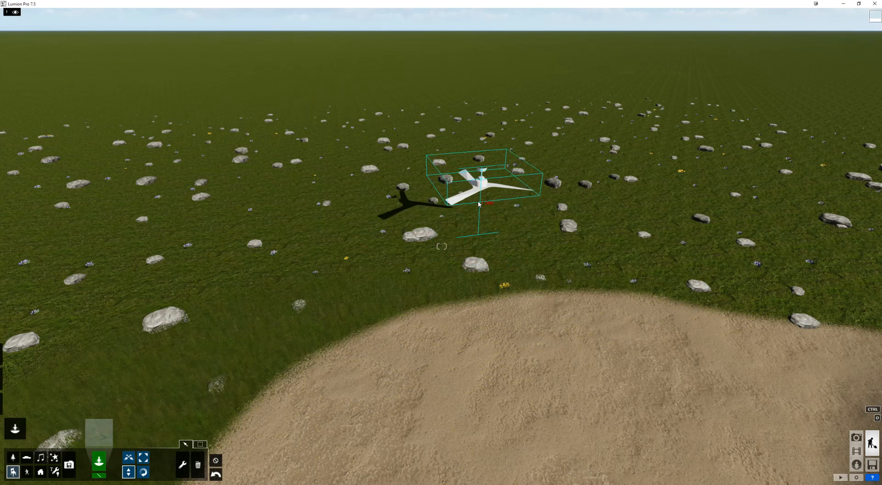
Bring up the ceiling fan's selection and transformation options, close them, and preview the scene full screen.
{"action": "scroll", "coordinate": [510, 157], "scroll_direction": "up", "scroll_amount": 4}
{"action": "right_click_drag", "start_coordinate": [511, 157], "coordinate": [522, 124]}
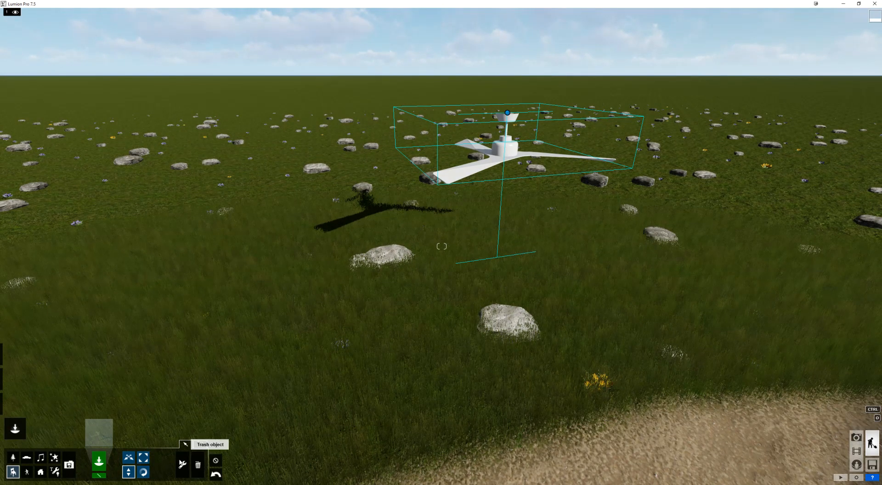
{"action": "left_click", "coordinate": [183, 464]}
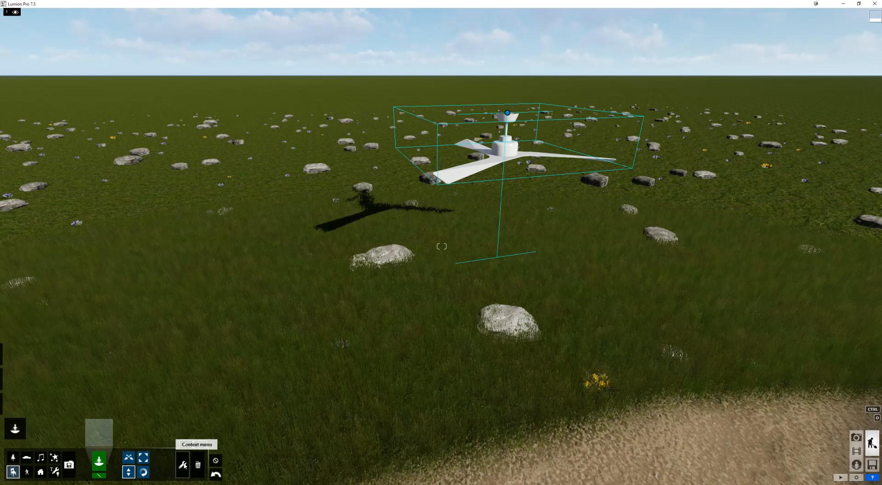
{"action": "left_click", "coordinate": [507, 113]}
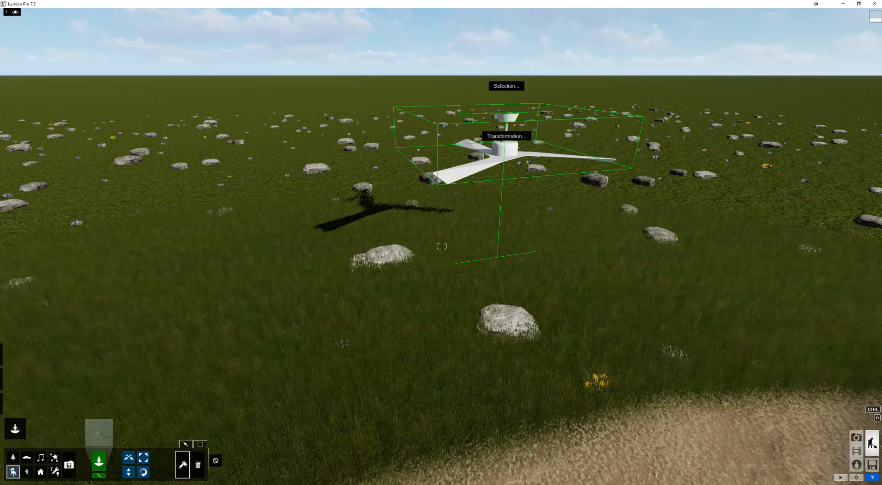
{"action": "left_click", "coordinate": [178, 471]}
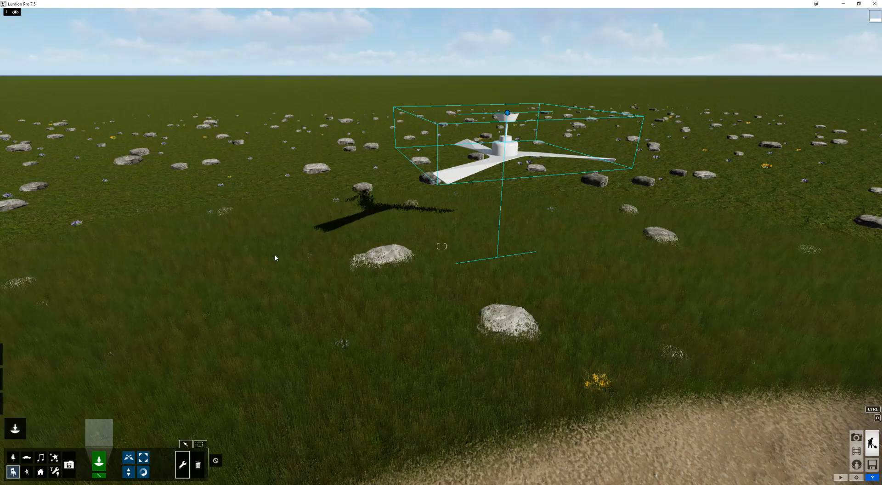
{"action": "left_click", "coordinate": [839, 477]}
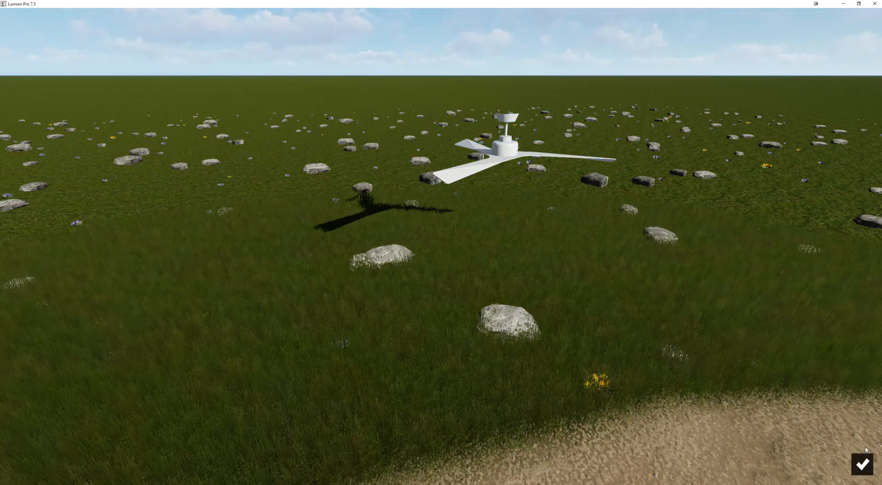
{"action": "key", "text": "Escape"}
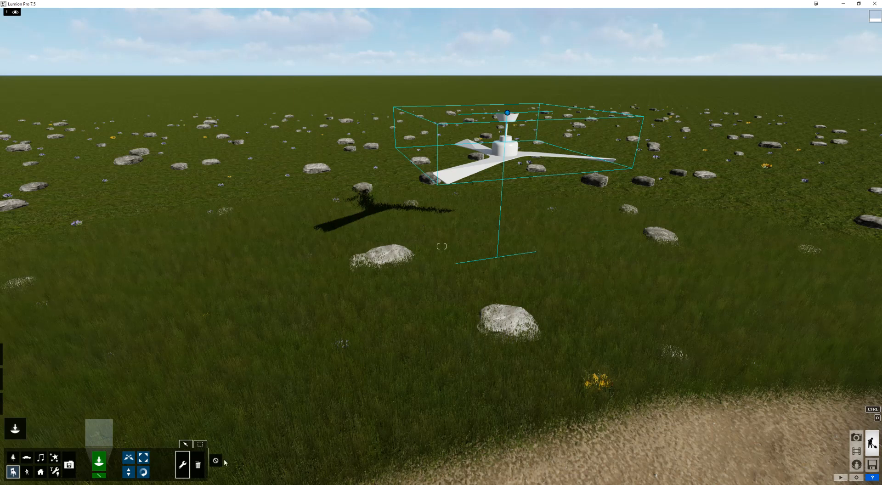
Replace the ceiling fan with the neighbouring white fan model from the indoor library, placed on the grass and raised above the ground.
{"action": "left_click", "coordinate": [198, 465]}
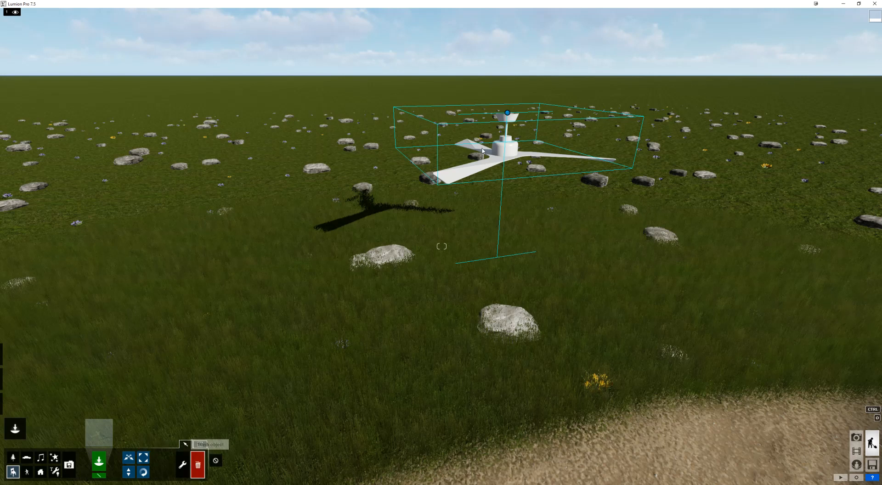
{"action": "left_click", "coordinate": [98, 434]}
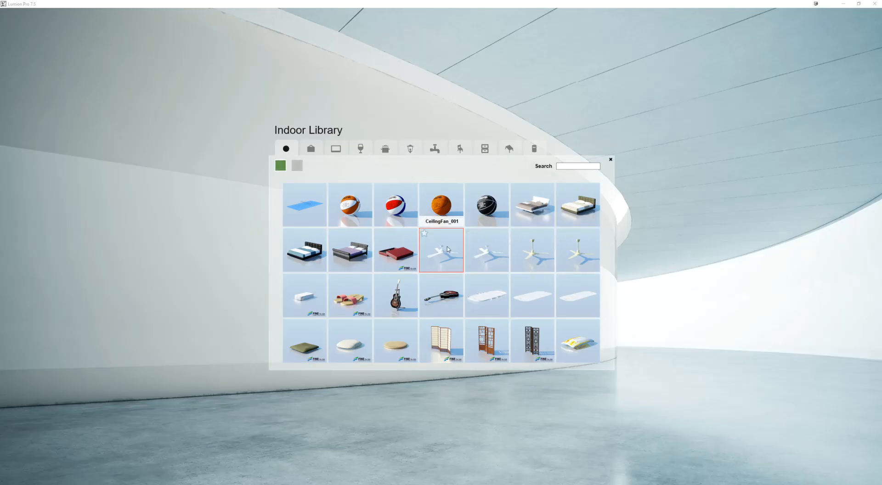
{"action": "left_click", "coordinate": [486, 245]}
{"action": "left_click", "coordinate": [327, 295]}
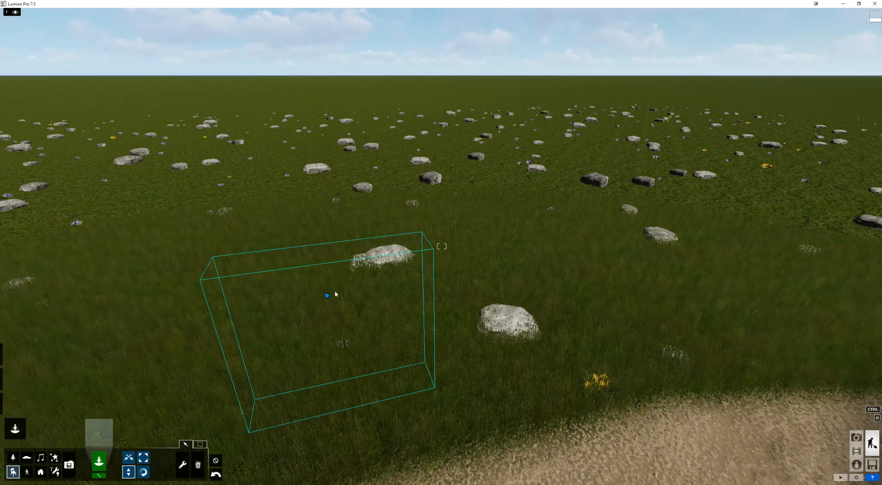
{"action": "left_click_drag", "start_coordinate": [326, 296], "coordinate": [328, 235]}
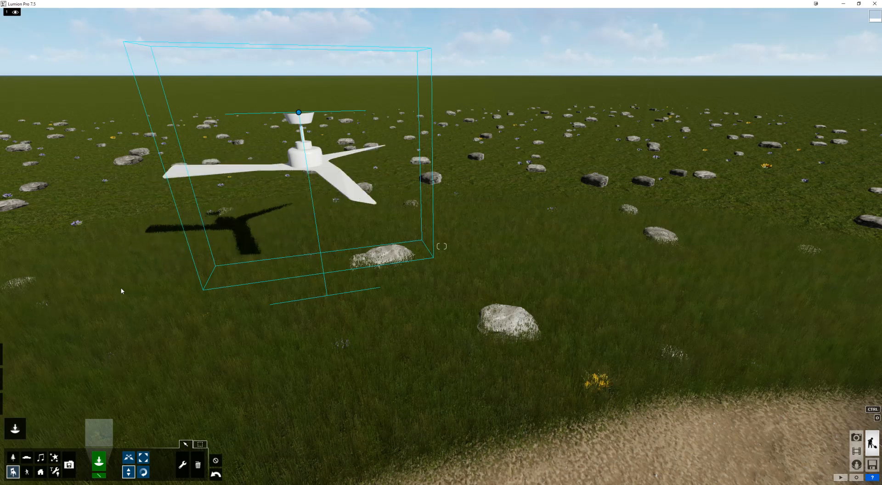
Delete the raised ceiling fan and place a black chrome-framed sofa from the indoor library's seating category on the grass.
{"action": "left_click", "coordinate": [198, 465]}
{"action": "left_click", "coordinate": [298, 113]}
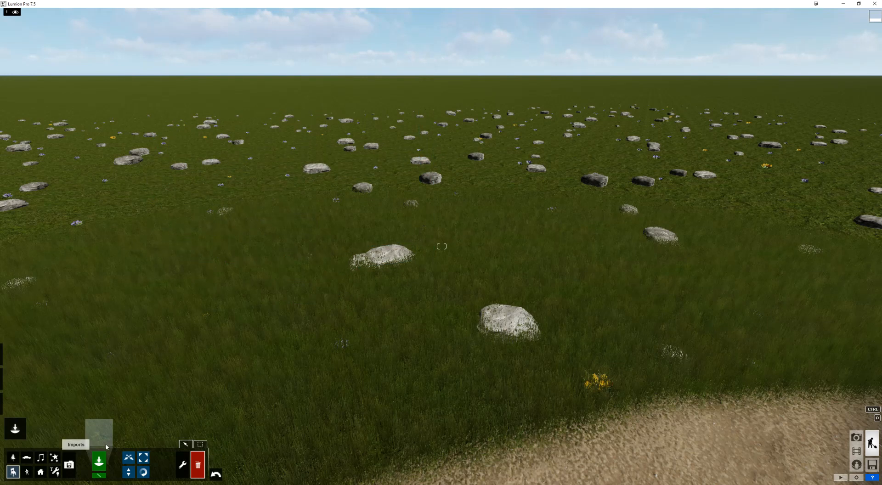
{"action": "left_click", "coordinate": [99, 432]}
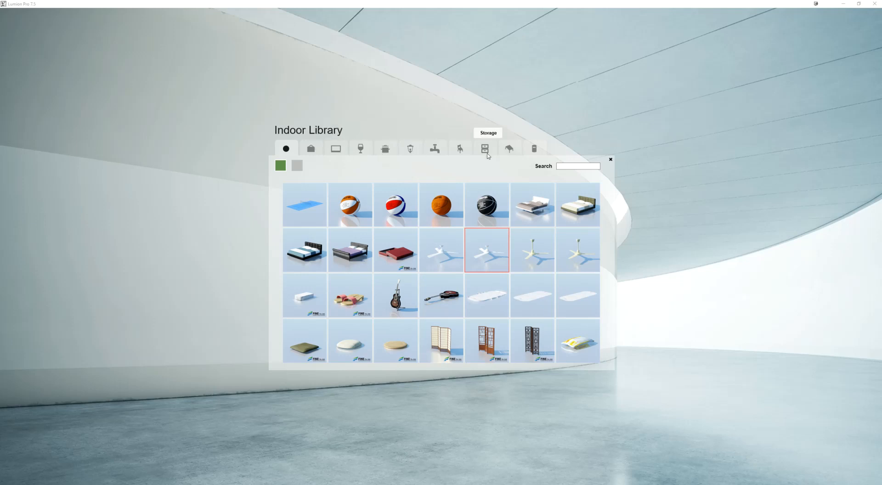
{"action": "left_click", "coordinate": [461, 149]}
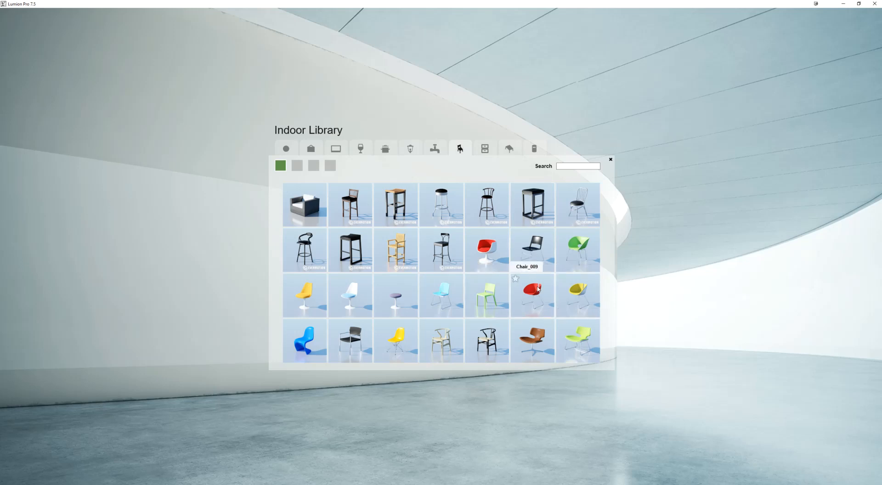
{"action": "left_click", "coordinate": [297, 166]}
{"action": "left_click", "coordinate": [318, 166]}
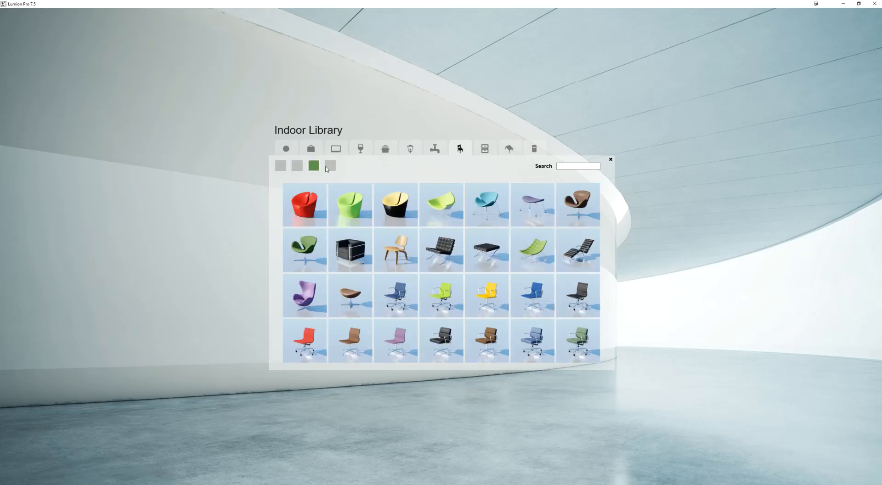
{"action": "left_click", "coordinate": [330, 166]}
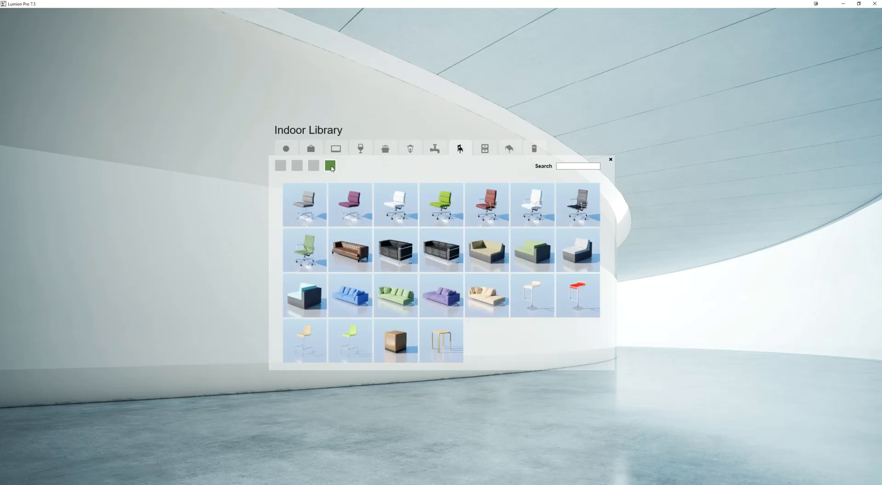
{"action": "left_click", "coordinate": [399, 257]}
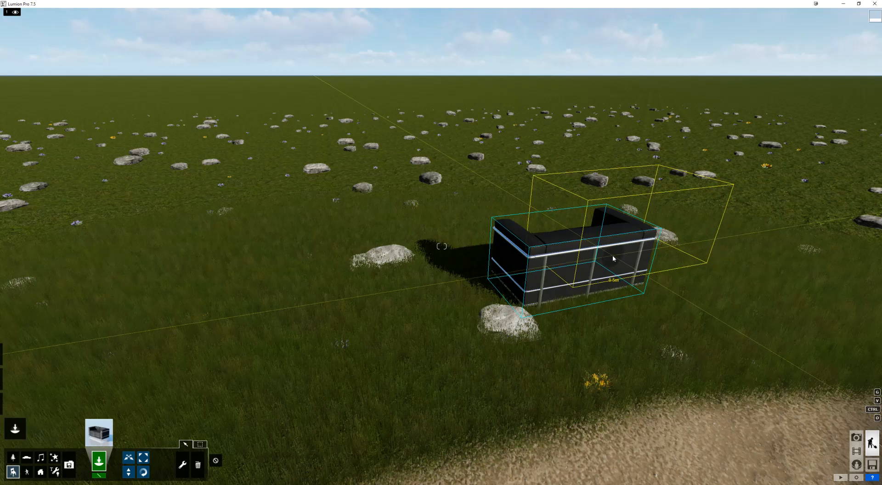
Examine the black sofa from the front and up close against the sand and the river.
{"action": "scroll", "coordinate": [613, 256], "scroll_direction": "up", "scroll_amount": 3}
{"action": "key", "text": "a"}
{"action": "right_click_drag", "start_coordinate": [578, 240], "coordinate": [735, 294]}
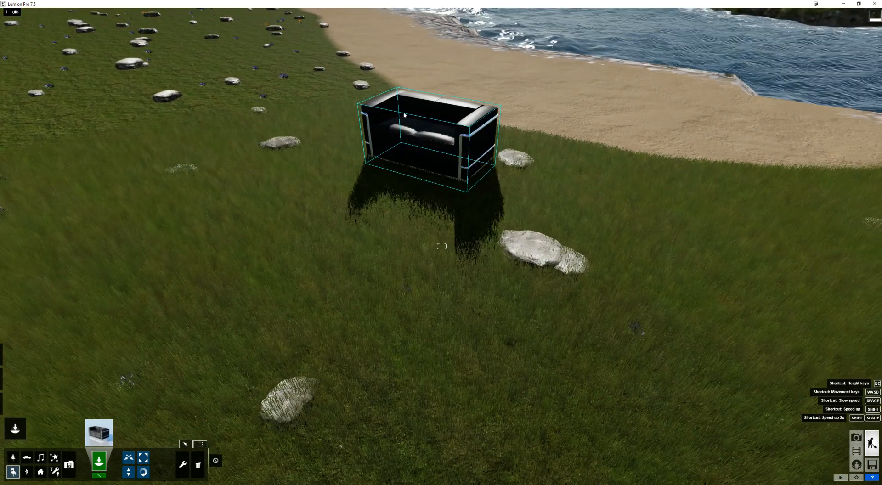
{"action": "scroll", "coordinate": [409, 119], "scroll_direction": "up", "scroll_amount": 3}
{"action": "right_click_drag", "start_coordinate": [410, 120], "coordinate": [409, 34]}
{"action": "scroll", "coordinate": [452, 237], "scroll_direction": "up", "scroll_amount": 4}
{"action": "key", "text": "a"}
{"action": "right_click_drag", "start_coordinate": [443, 258], "coordinate": [691, 299]}
{"action": "key", "text": "q"}
{"action": "scroll", "coordinate": [457, 264], "scroll_direction": "up", "scroll_amount": 2}
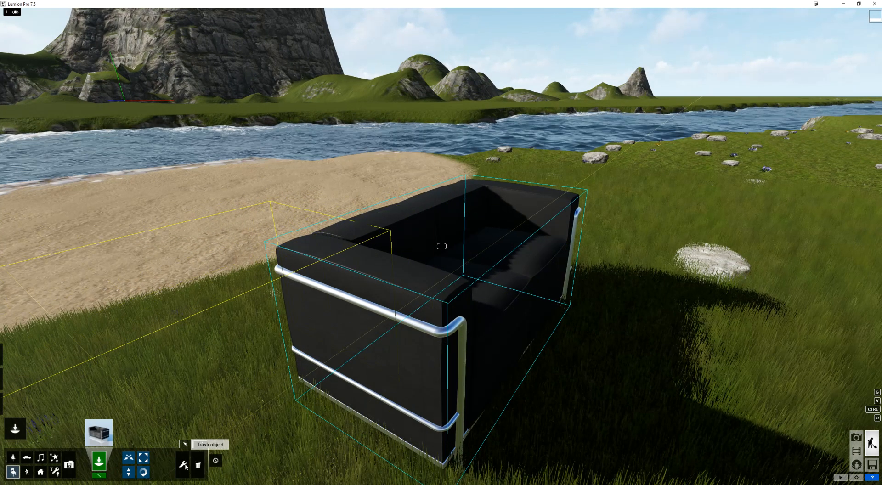
Stop placing sofas, open the placed sofa's context options and close them again.
{"action": "left_click", "coordinate": [215, 460]}
{"action": "left_click", "coordinate": [183, 465]}
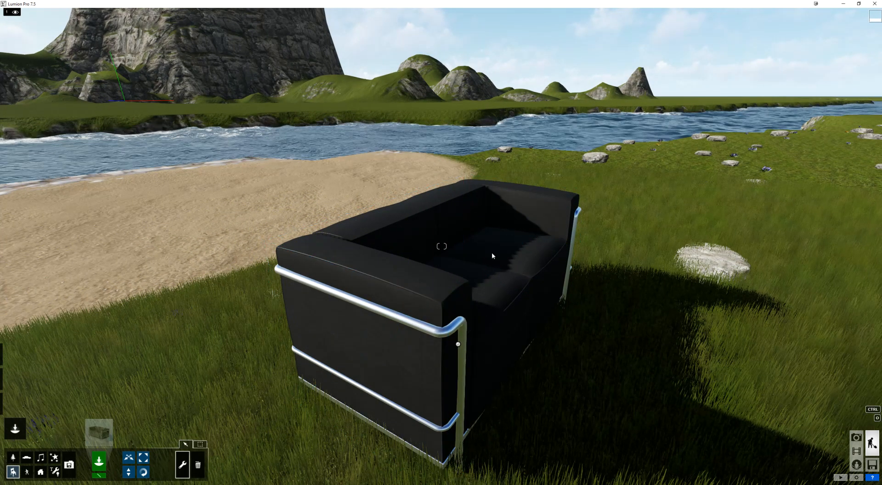
{"action": "left_click", "coordinate": [458, 344]}
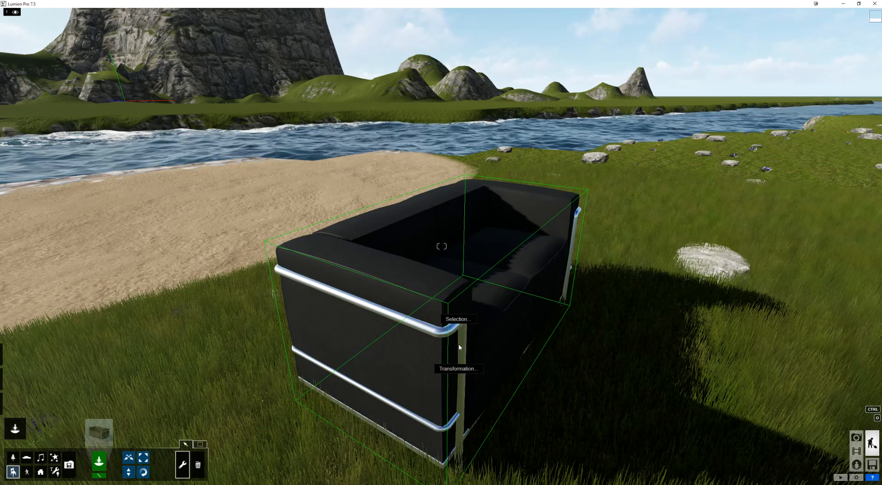
{"action": "left_click", "coordinate": [181, 473]}
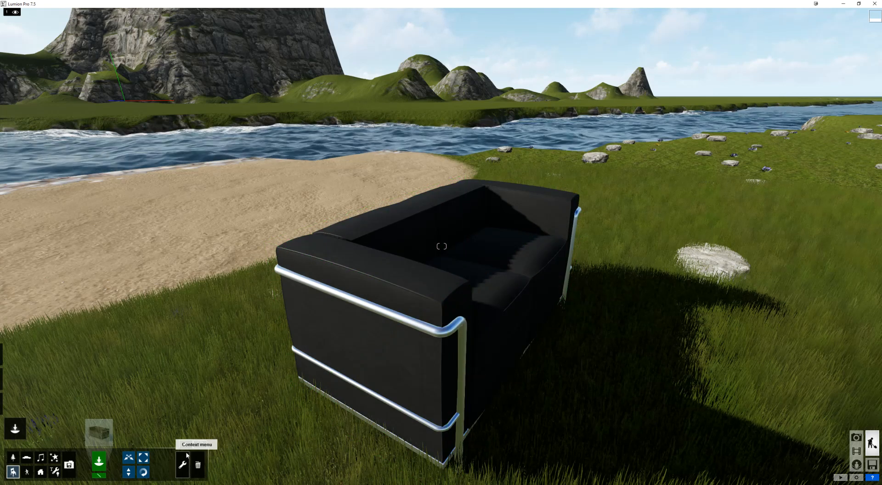
Switch to selection mode and select the black sofa for property editing.
{"action": "left_click", "coordinate": [203, 445]}
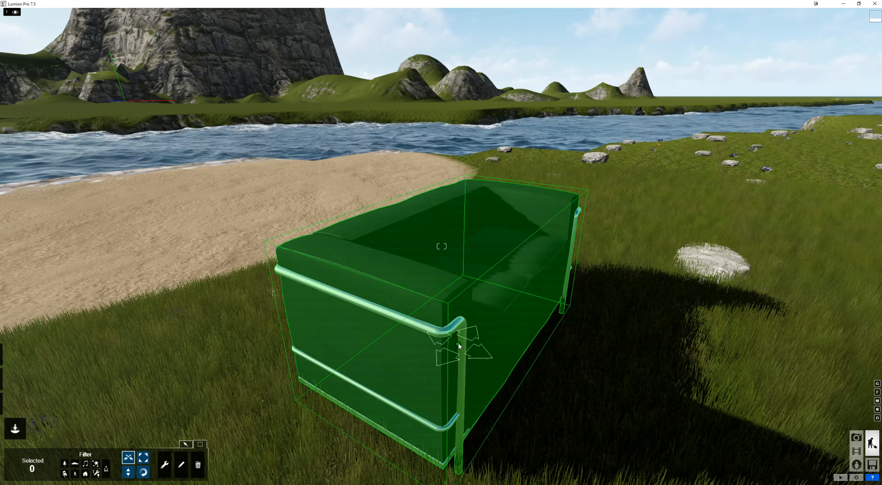
{"action": "left_click", "coordinate": [453, 341]}
{"action": "left_click", "coordinate": [181, 465]}
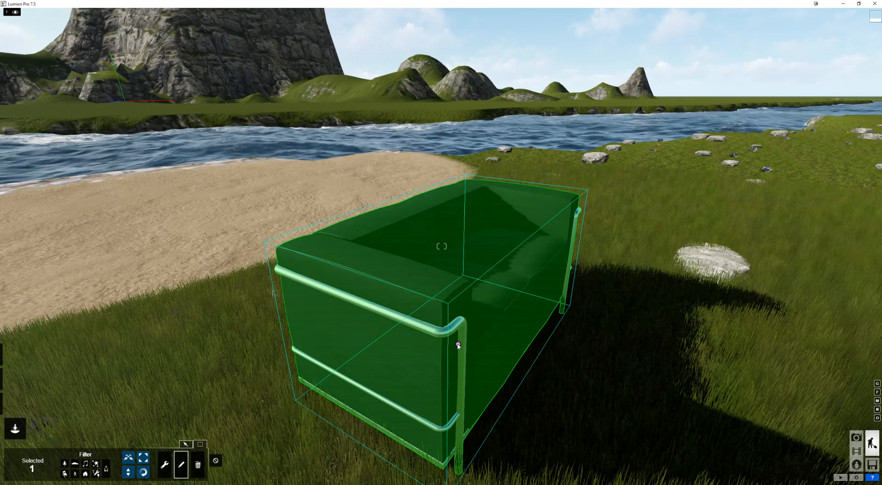
{"action": "right_click_drag", "start_coordinate": [429, 279], "coordinate": [370, 294]}
{"action": "mouse_move", "coordinate": [18, 430]}
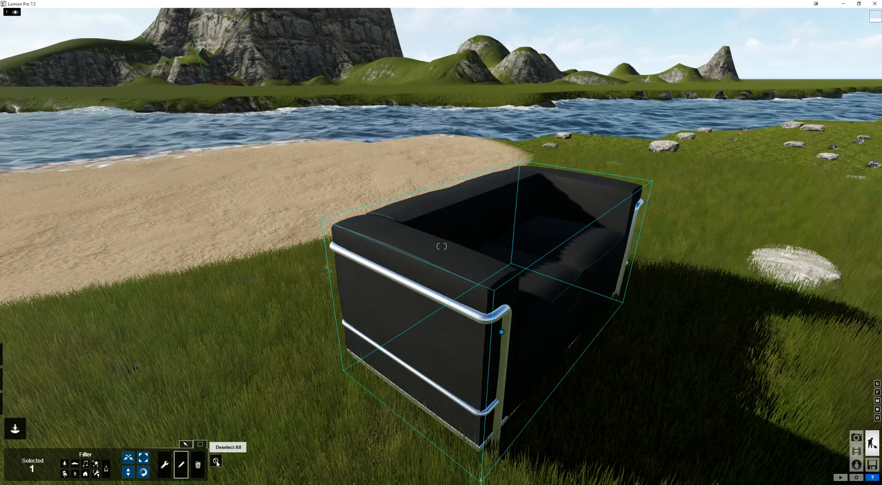
{"action": "right_click_drag", "start_coordinate": [531, 321], "coordinate": [431, 321]}
{"action": "scroll", "coordinate": [535, 317], "scroll_direction": "down", "scroll_amount": 3}
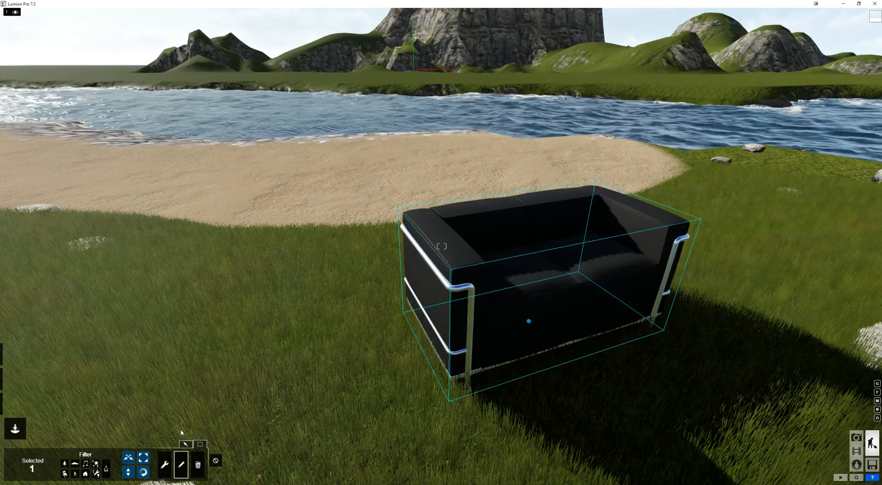
Deselect all objects and select the black sofa again with a selection rectangle around it.
{"action": "left_click_drag", "start_coordinate": [528, 321], "coordinate": [569, 319]}
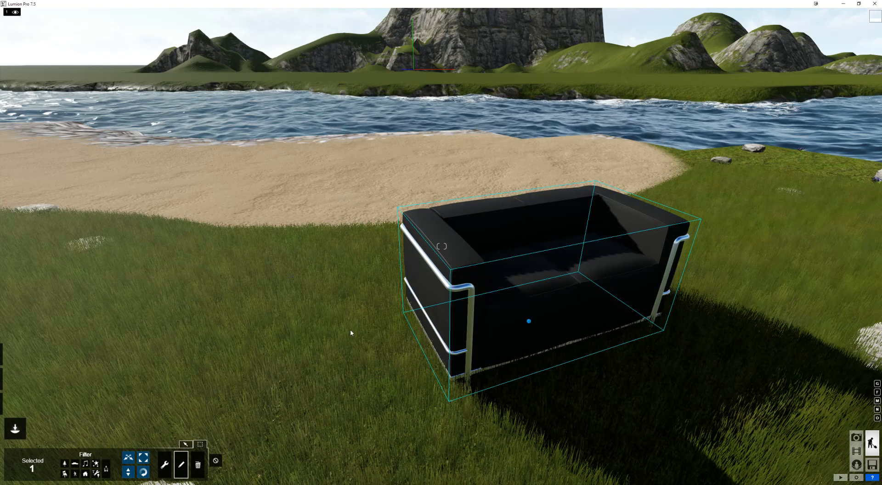
{"action": "left_click", "coordinate": [216, 461]}
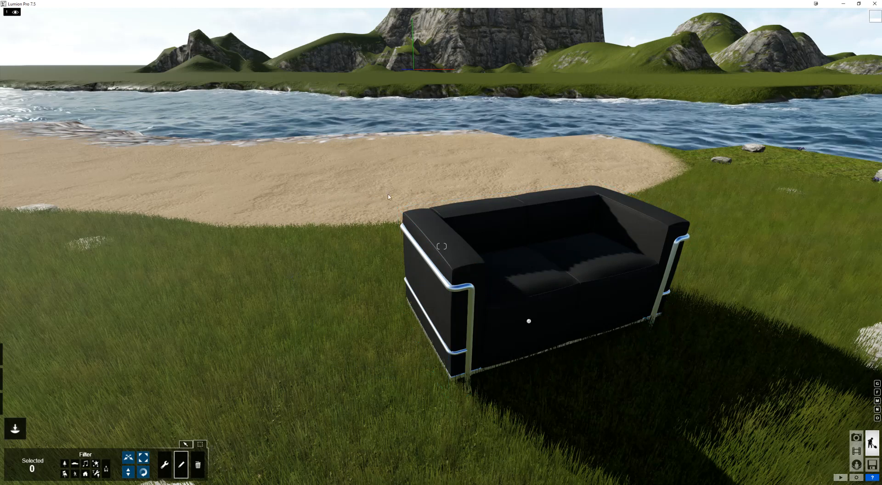
{"action": "left_click_drag", "start_coordinate": [752, 385], "coordinate": [727, 347]}
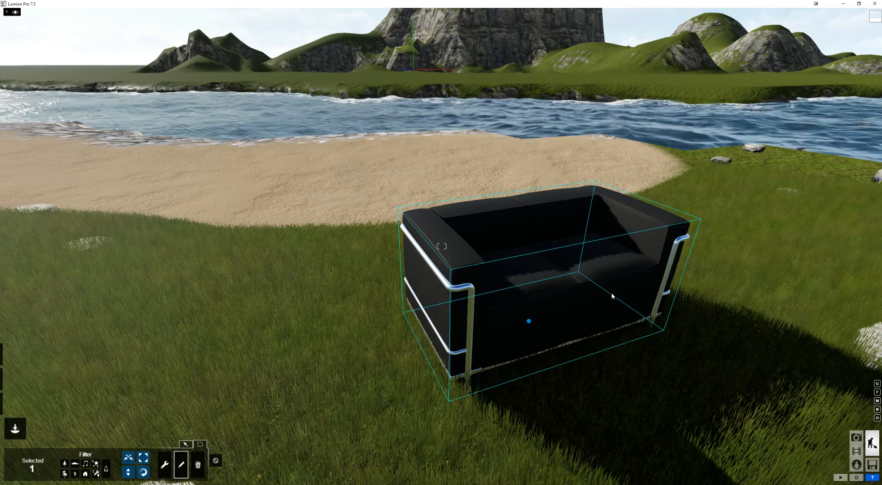
Move the selected sofa sideways across the grass until it stands beside the flat rock near the end of the sand.
{"action": "right_click_drag", "start_coordinate": [597, 313], "coordinate": [636, 278]}
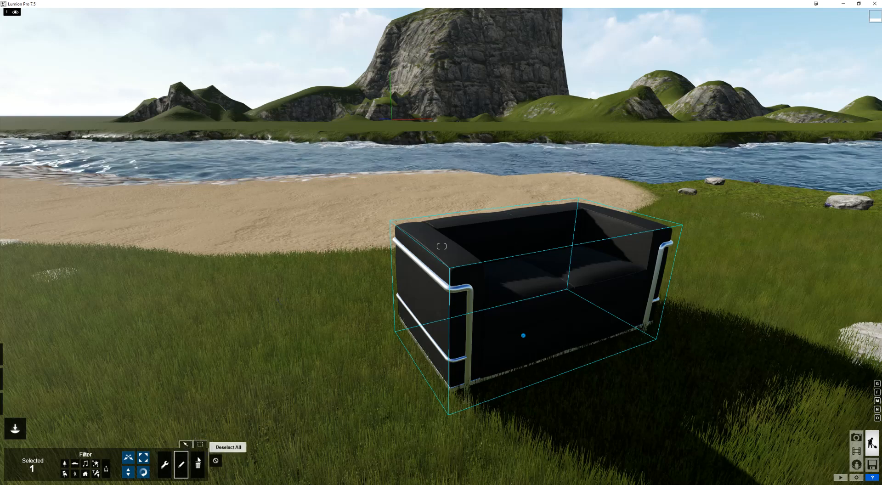
{"action": "right_click_drag", "start_coordinate": [651, 305], "coordinate": [617, 331]}
{"action": "key", "text": "s"}
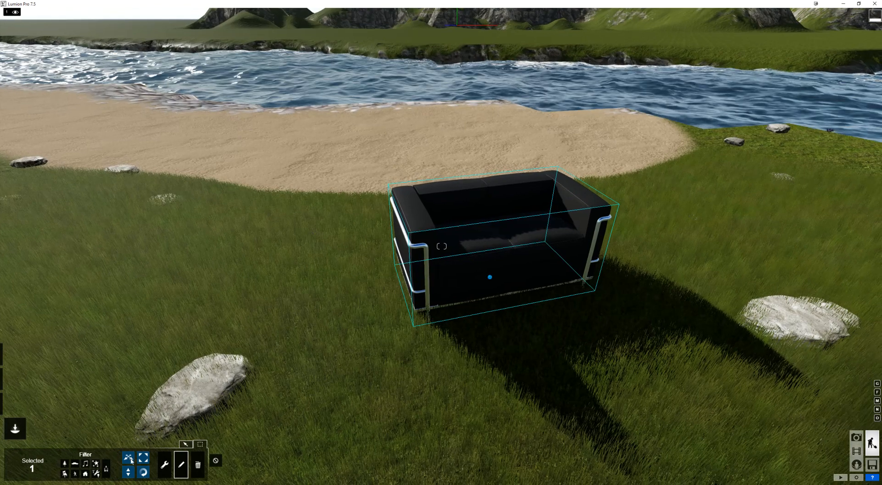
{"action": "left_click", "coordinate": [128, 458]}
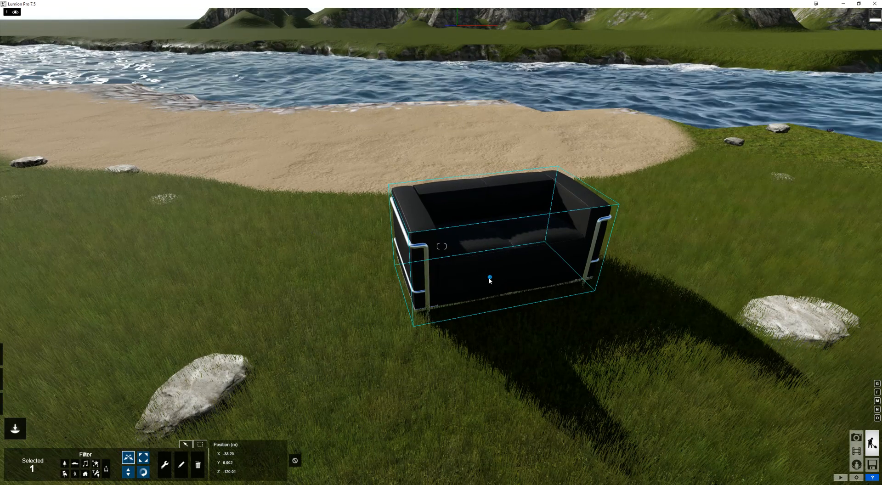
{"action": "left_click_drag", "start_coordinate": [490, 279], "coordinate": [628, 285]}
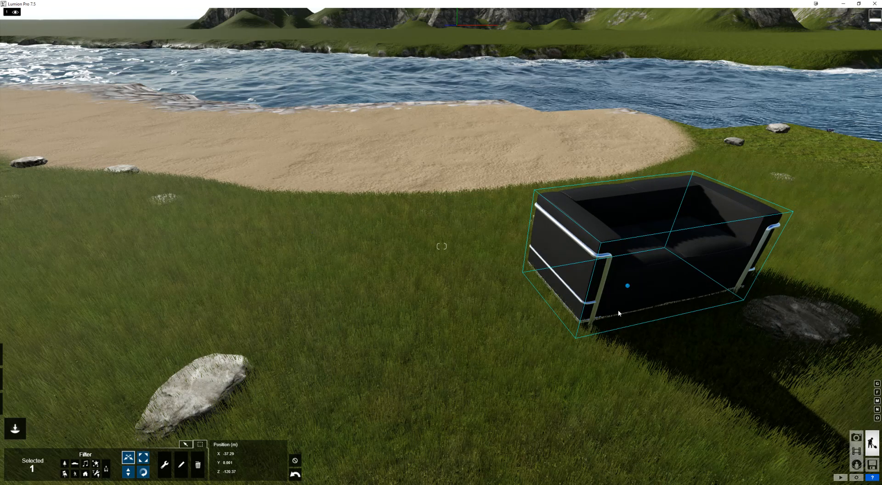
Duplicate the sofa and place the copy next to it on the grass, near the large rock in the foreground.
{"action": "left_click_drag", "start_coordinate": [627, 288], "coordinate": [519, 396], "text": "alt"}
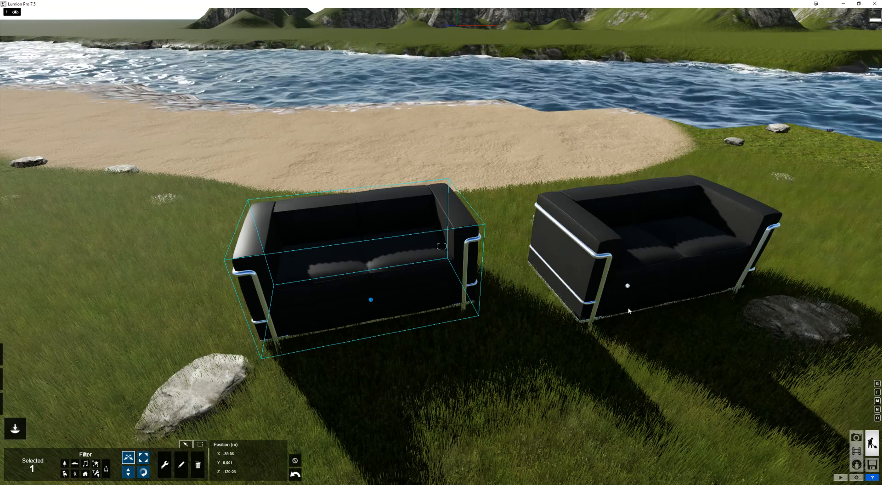
{"action": "scroll", "coordinate": [513, 309], "scroll_direction": "down", "scroll_amount": 1}
{"action": "scroll", "coordinate": [515, 309], "scroll_direction": "down", "scroll_amount": 3}
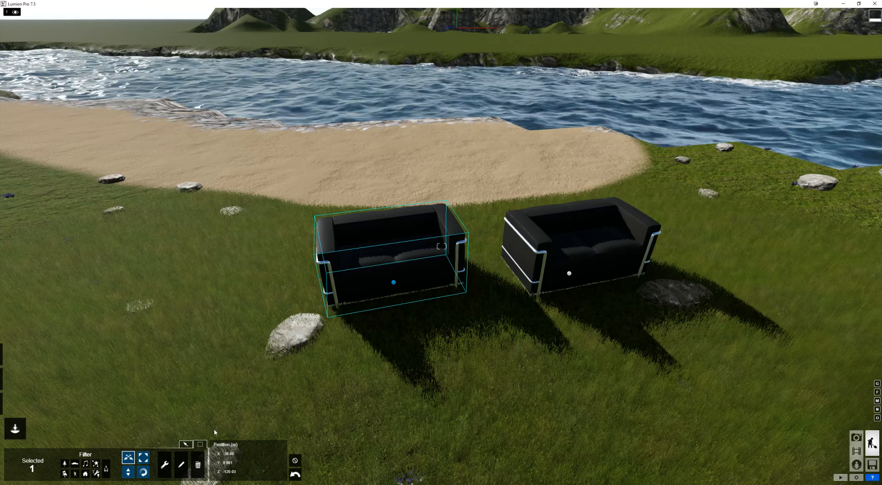
{"action": "mouse_move", "coordinate": [18, 435]}
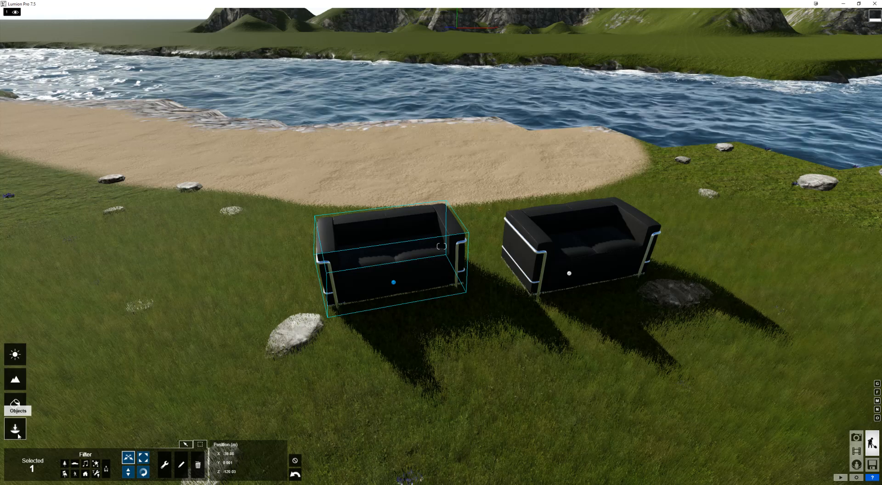
Find the Kermes_Oak_04 tree in the Nature Library by searching for "oak" and place one on the grass near the sand.
{"action": "left_click", "coordinate": [185, 444]}
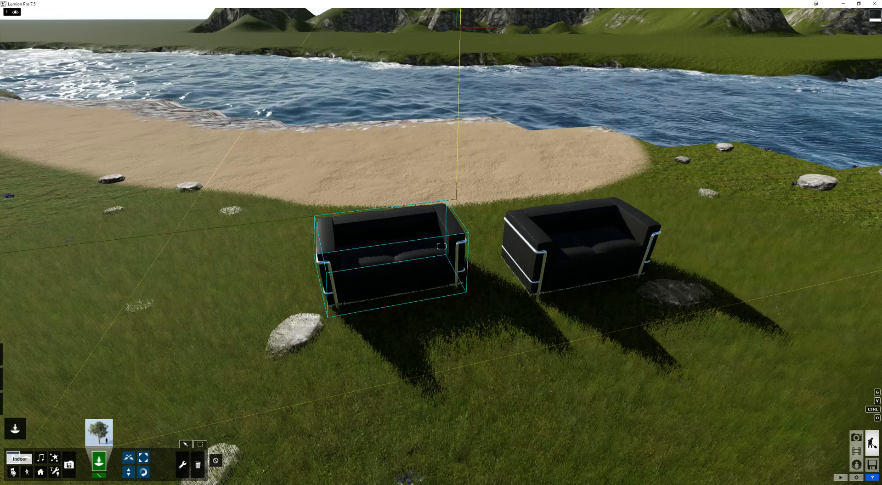
{"action": "left_click", "coordinate": [13, 471]}
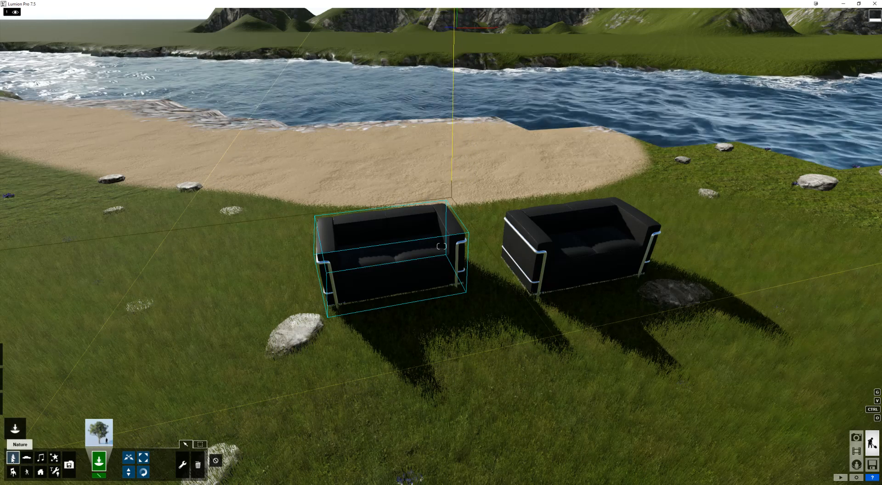
{"action": "left_click", "coordinate": [91, 432]}
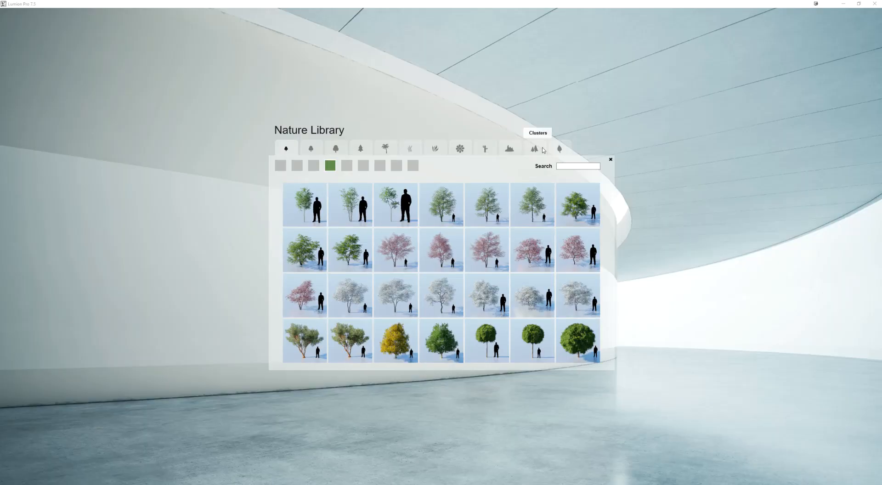
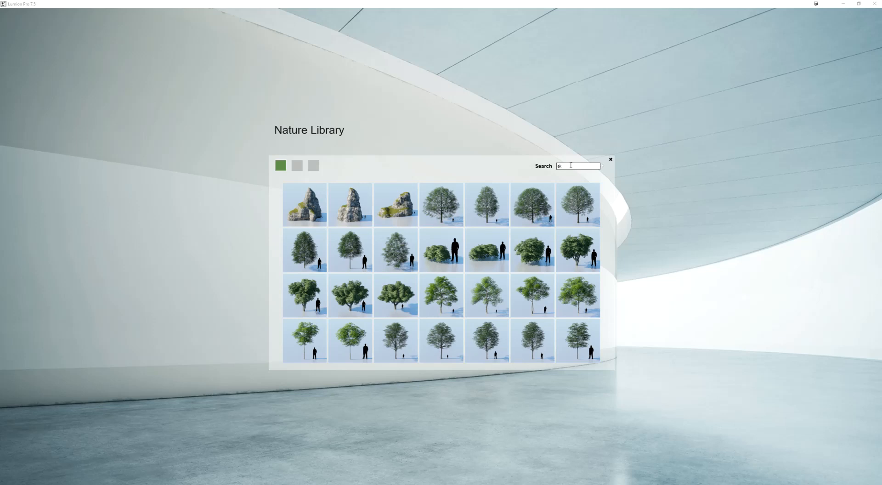
{"action": "type", "text": "o"}
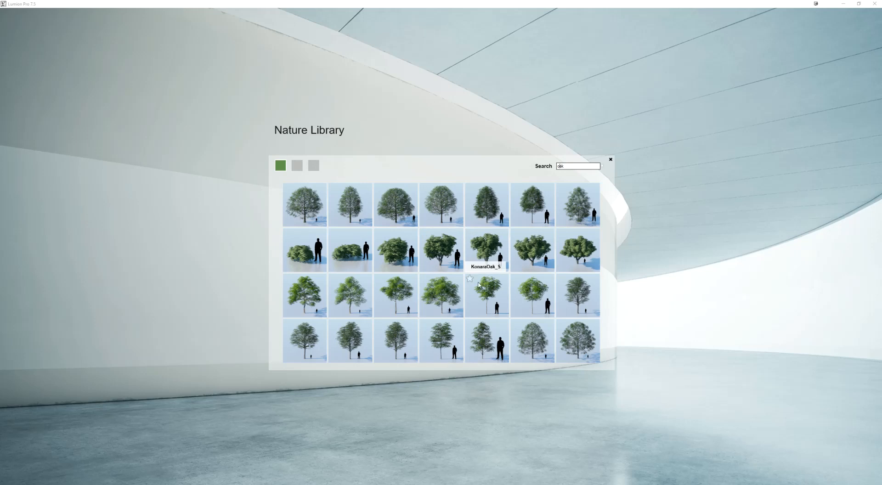
{"action": "left_click", "coordinate": [440, 249]}
{"action": "scroll", "coordinate": [514, 238], "scroll_direction": "down", "scroll_amount": 5}
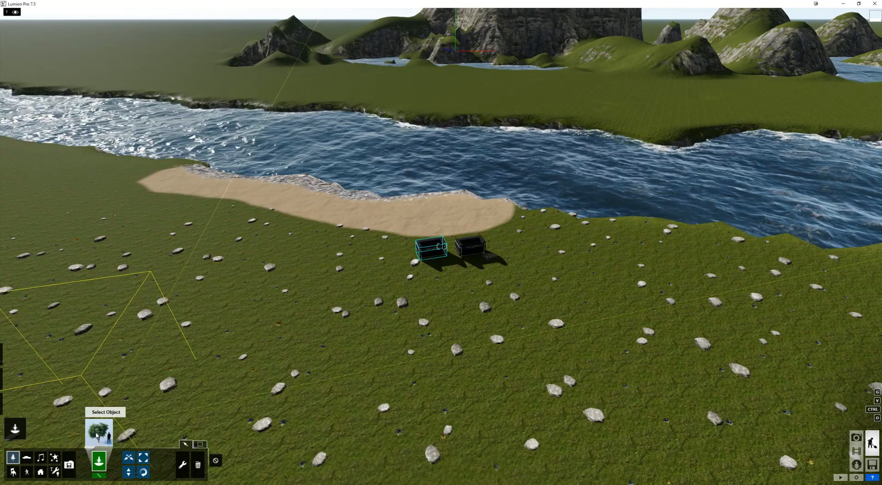
{"action": "left_click", "coordinate": [232, 291]}
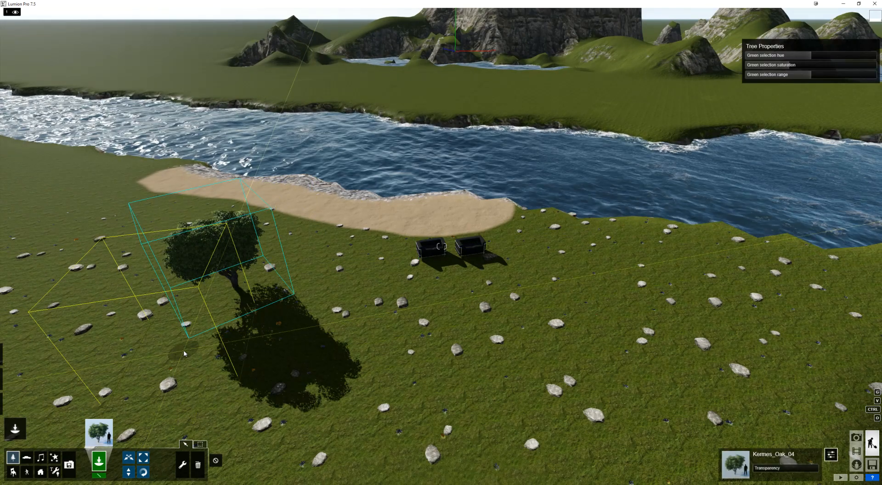
Examine the placed oak's shape, foliage and shadow from ground level and close up.
{"action": "right_click_drag", "start_coordinate": [202, 350], "coordinate": [424, 362]}
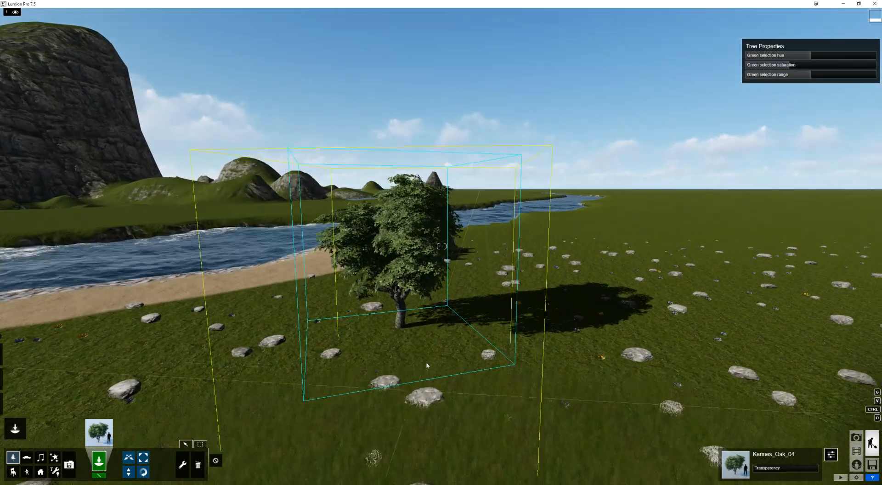
{"action": "scroll", "coordinate": [204, 174], "scroll_direction": "up", "scroll_amount": 3}
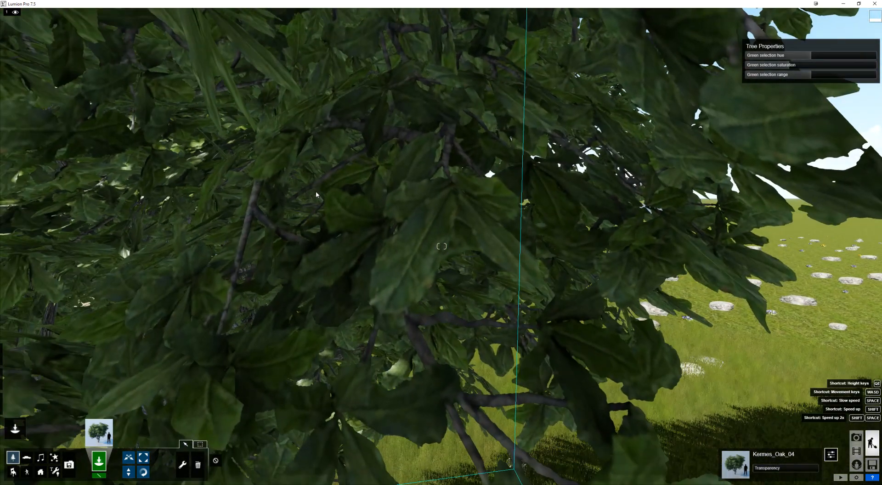
{"action": "scroll", "coordinate": [204, 177], "scroll_direction": "down", "scroll_amount": 3}
{"action": "right_click_drag", "start_coordinate": [204, 176], "coordinate": [133, 147]}
{"action": "right_click_drag", "start_coordinate": [404, 294], "coordinate": [423, 305]}
{"action": "scroll", "coordinate": [382, 274], "scroll_direction": "up", "scroll_amount": 2}
{"action": "scroll", "coordinate": [422, 304], "scroll_direction": "up", "scroll_amount": 2}
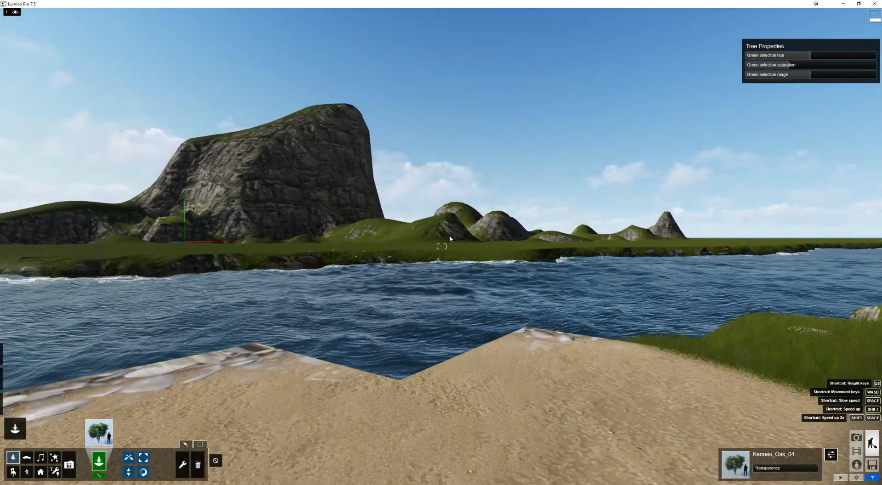
Place one Kermes oak on the plain across the river and another on top of the small rocky hill.
{"action": "scroll", "coordinate": [448, 224], "scroll_direction": "up", "scroll_amount": 3}
{"action": "mouse_move", "coordinate": [448, 224]}
{"action": "right_mouse_down"}
{"action": "mouse_move", "coordinate": [445, 271]}
{"action": "mouse_move", "coordinate": [452, 225]}
{"action": "mouse_move", "coordinate": [440, 221]}
{"action": "mouse_move", "coordinate": [423, 261]}
{"action": "mouse_move", "coordinate": [443, 229]}
{"action": "mouse_move", "coordinate": [435, 223]}
{"action": "right_mouse_up"}
{"action": "key", "text": "q"}
{"action": "key", "text": "w"}
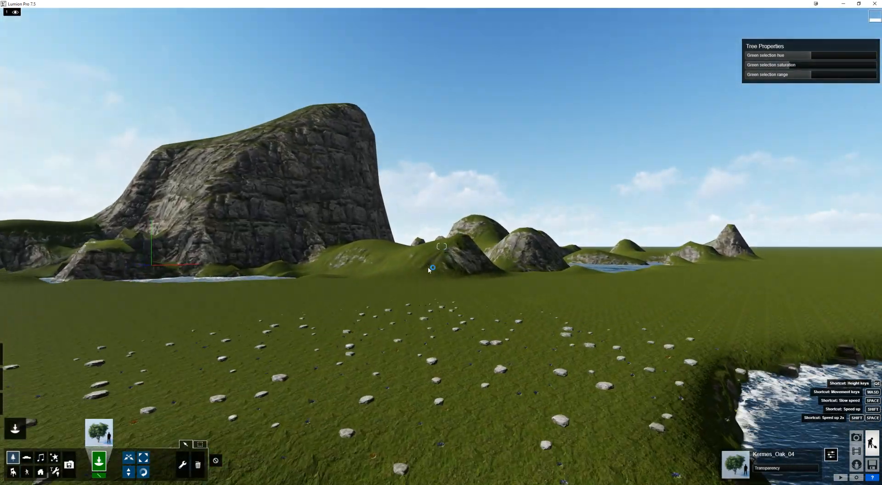
{"action": "key", "text": "w"}
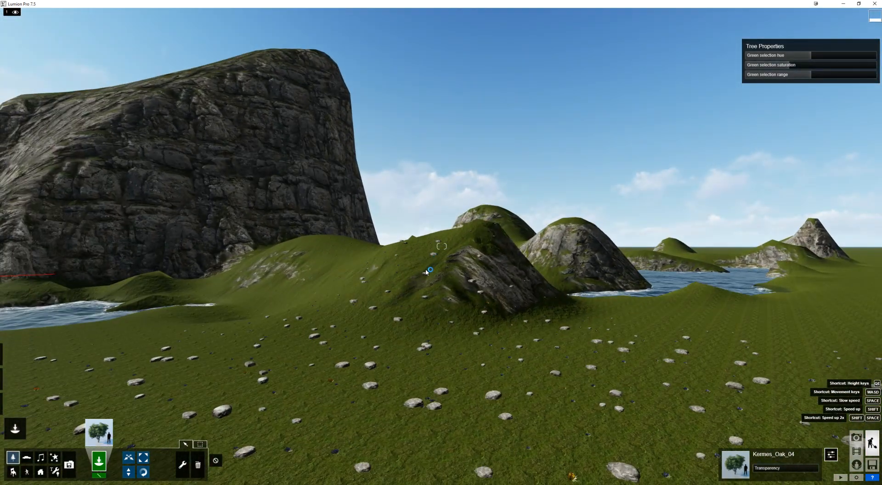
{"action": "right_click_drag", "start_coordinate": [427, 272], "coordinate": [279, 347]}
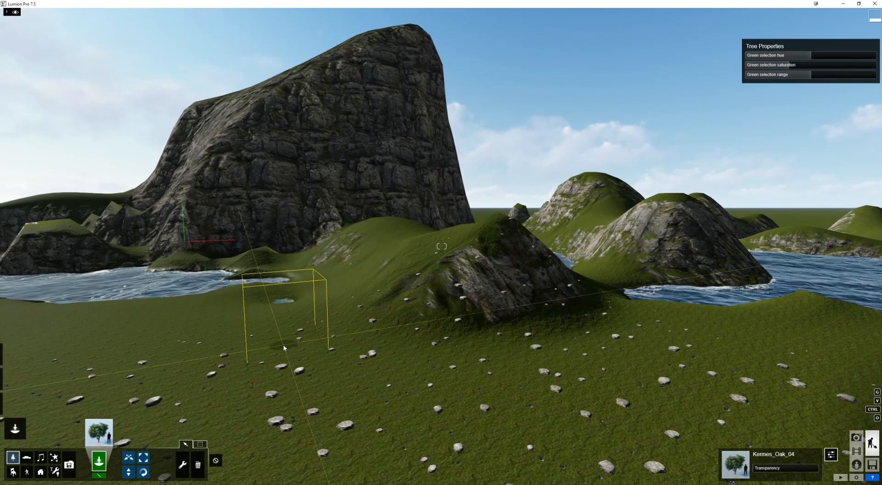
{"action": "left_click", "coordinate": [284, 347]}
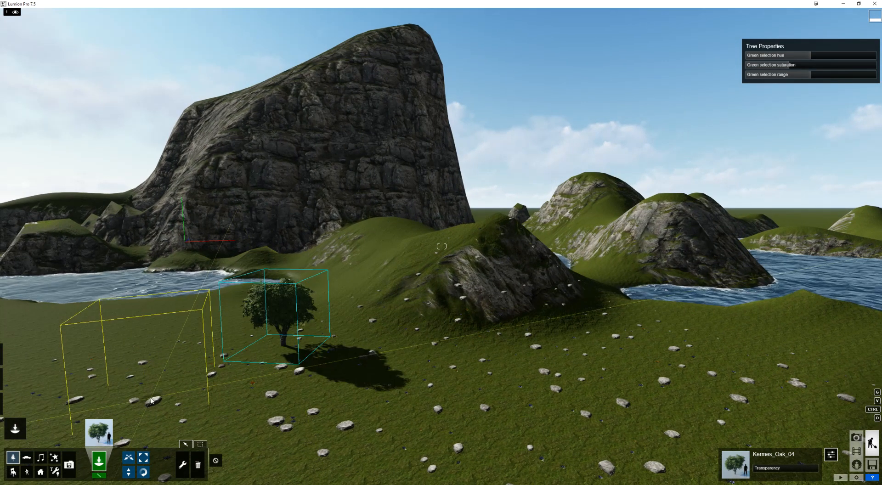
{"action": "left_click", "coordinate": [463, 244]}
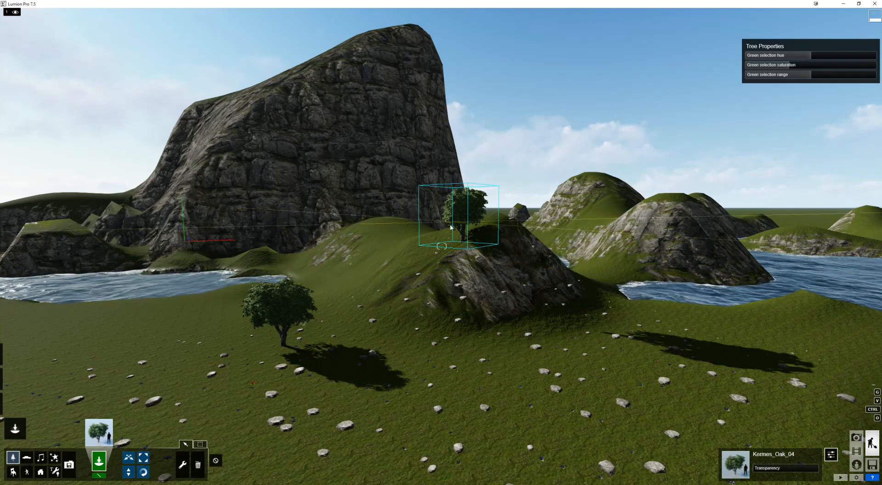
Place another oak on the hill's rocky slope, just in front of the hilltop tree.
{"action": "key", "text": "w"}
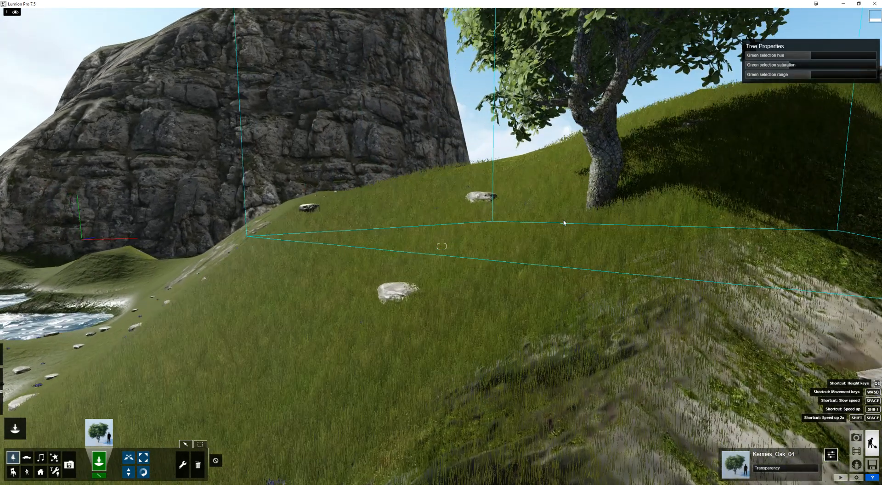
{"action": "right_click_drag", "start_coordinate": [564, 222], "coordinate": [513, 231]}
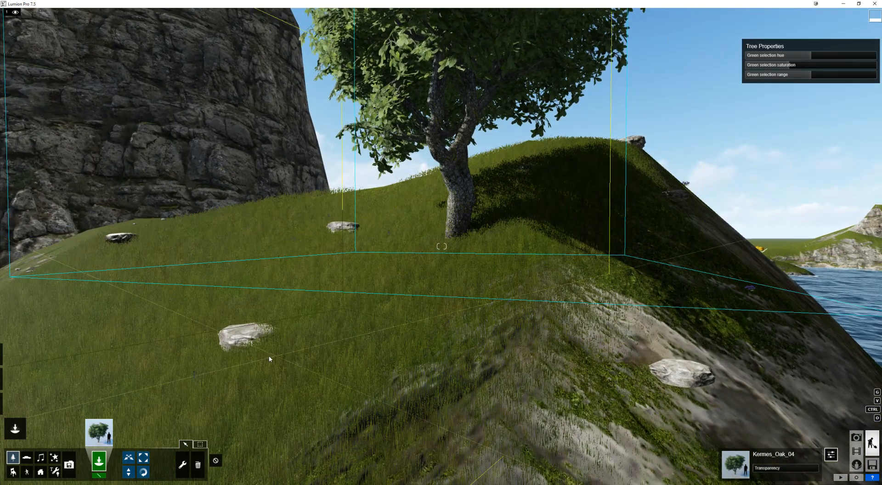
{"action": "left_click", "coordinate": [541, 354]}
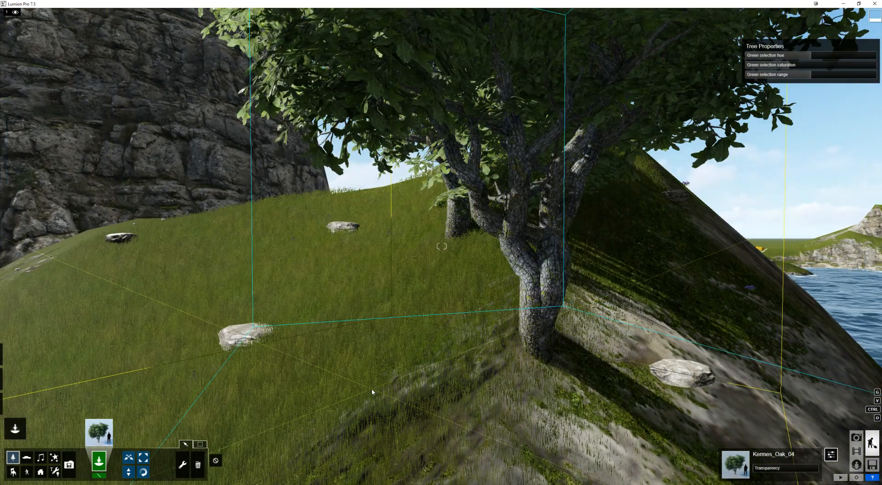
Place one more oak on the open grass beside the tree at the foot of the hill.
{"action": "right_click_drag", "start_coordinate": [373, 389], "coordinate": [603, 316]}
{"action": "key", "text": "a"}
{"action": "key", "text": "e"}
{"action": "key", "text": "shift+s"}
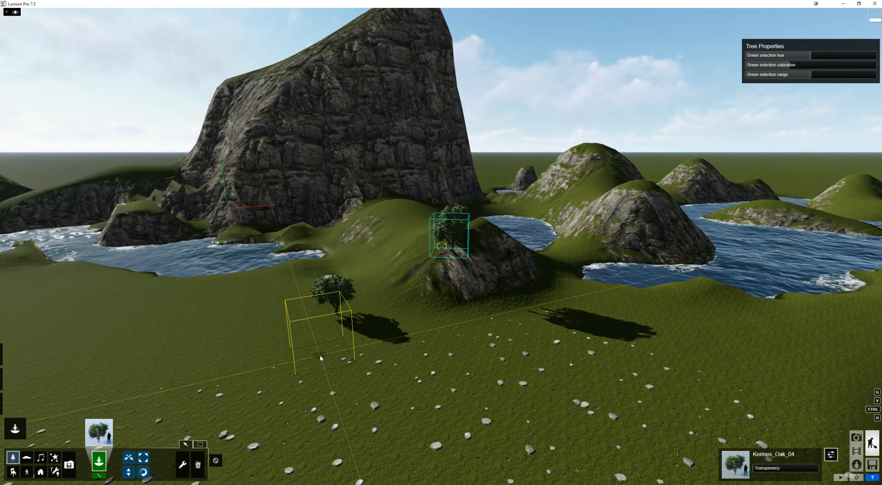
{"action": "left_click_drag", "start_coordinate": [319, 355], "coordinate": [249, 345]}
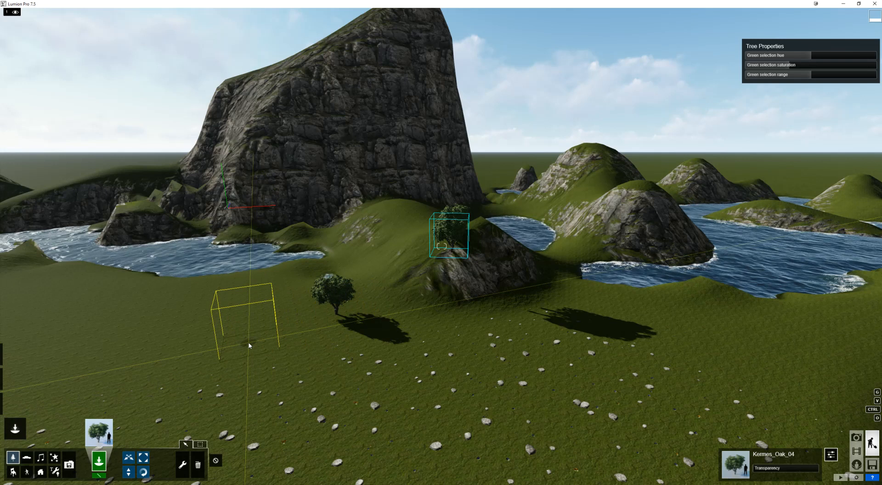
{"action": "left_click", "coordinate": [249, 346]}
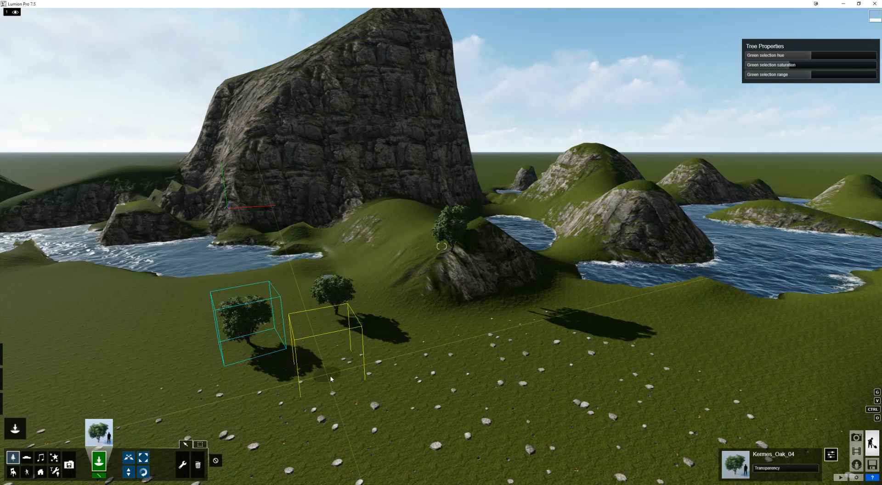
Place 10 copies of the oak at once on the grass in front of the rocky hill.
{"action": "key", "text": "ctrl"}
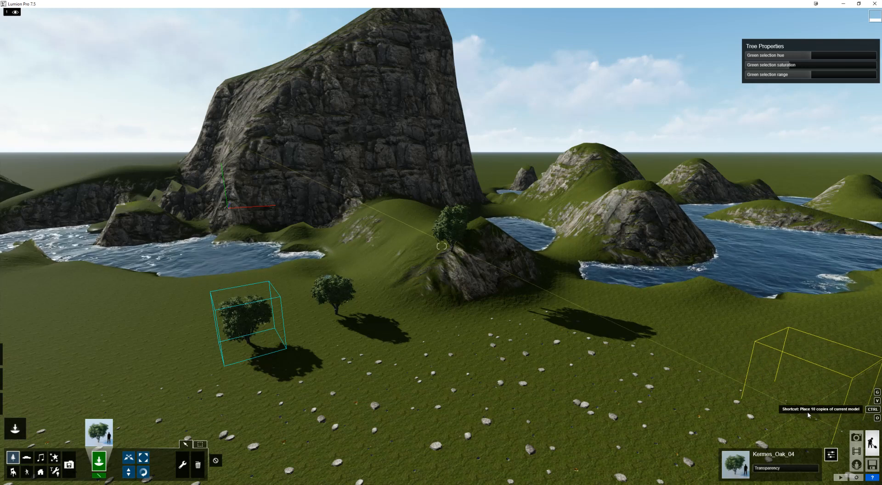
{"action": "left_click", "coordinate": [537, 373], "text": "ctrl"}
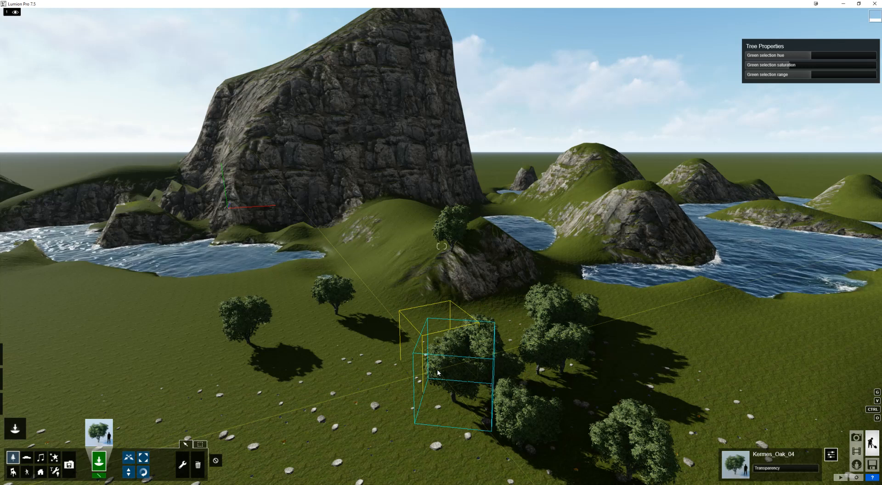
{"action": "scroll", "coordinate": [437, 373], "scroll_direction": "down", "scroll_amount": 4}
{"action": "key", "text": "o"}
{"action": "right_click_drag", "start_coordinate": [437, 373], "coordinate": [550, 375]}
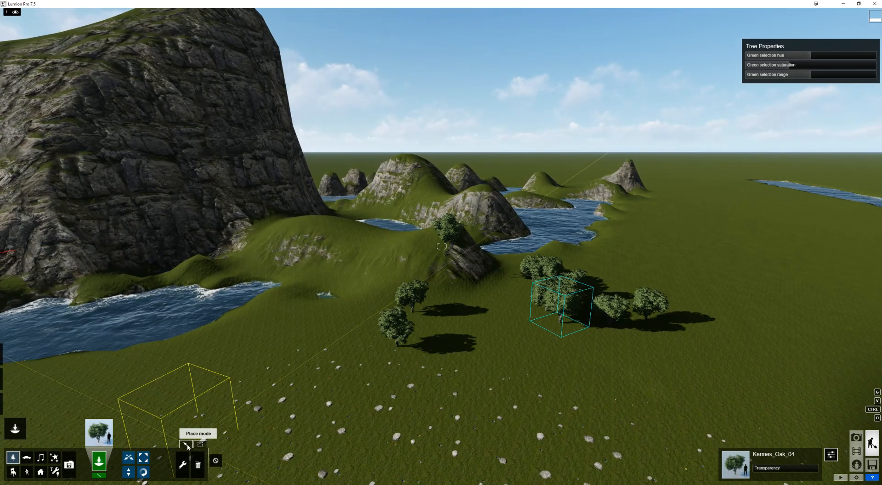
Deselect all objects and select the ten clustered oaks with a selection rectangle.
{"action": "left_click", "coordinate": [216, 462]}
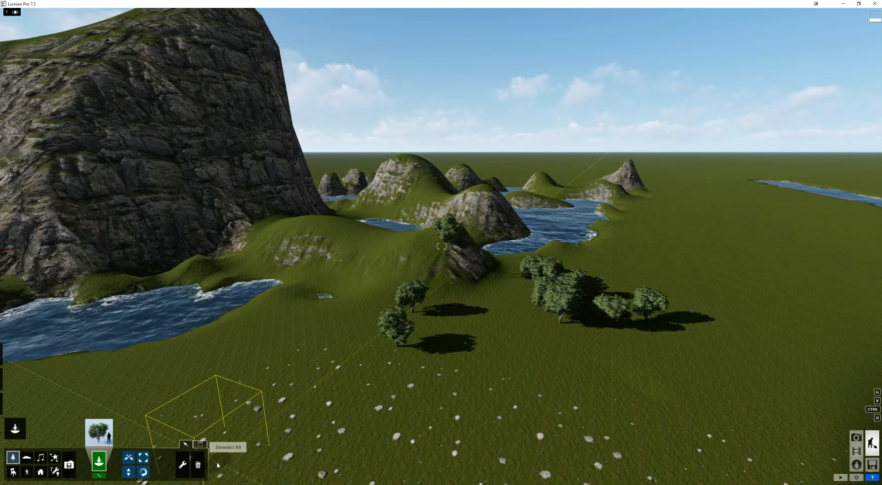
{"action": "left_click", "coordinate": [199, 445]}
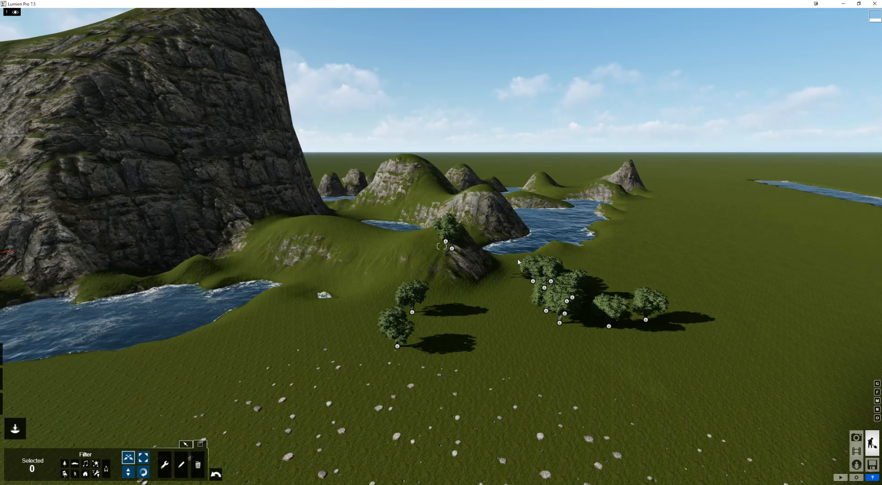
{"action": "left_click_drag", "start_coordinate": [526, 271], "coordinate": [674, 343], "text": "ctrl"}
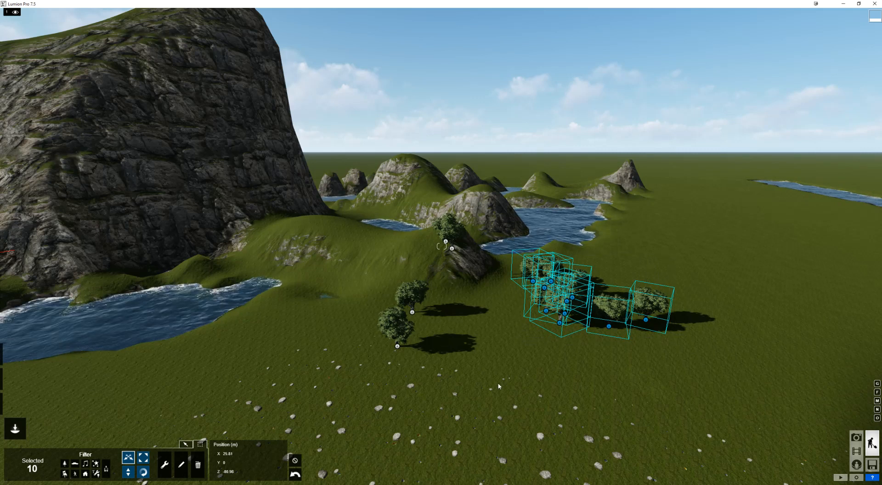
{"action": "scroll", "coordinate": [462, 246], "scroll_direction": "up", "scroll_amount": 2}
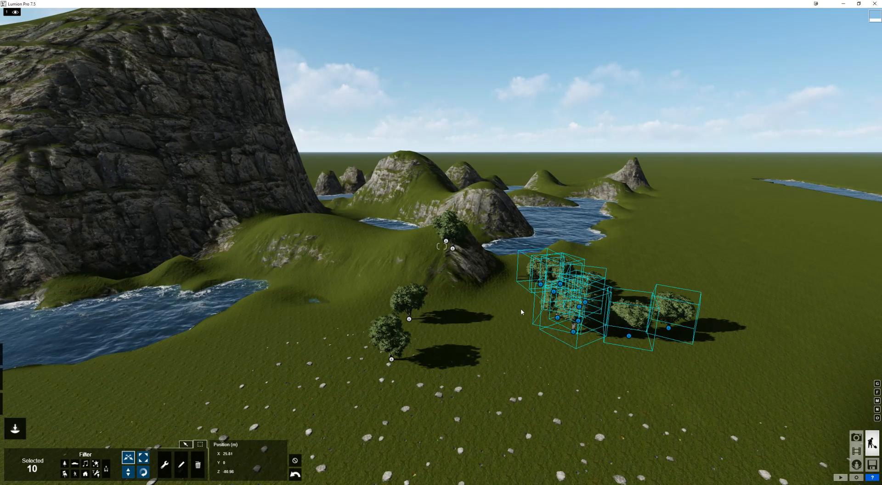
Return to place mode and move the ten selected oaks together from the plain onto the grassy hillside.
{"action": "left_click", "coordinate": [186, 444]}
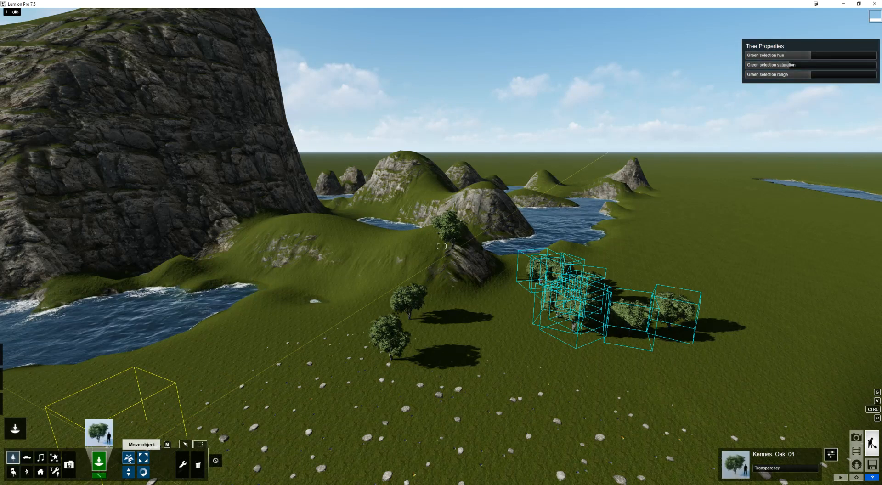
{"action": "right_click_drag", "start_coordinate": [417, 432], "coordinate": [473, 461]}
{"action": "key", "text": "a"}
{"action": "right_click_drag", "start_coordinate": [349, 321], "coordinate": [384, 338]}
{"action": "scroll", "coordinate": [384, 338], "scroll_direction": "up", "scroll_amount": 2}
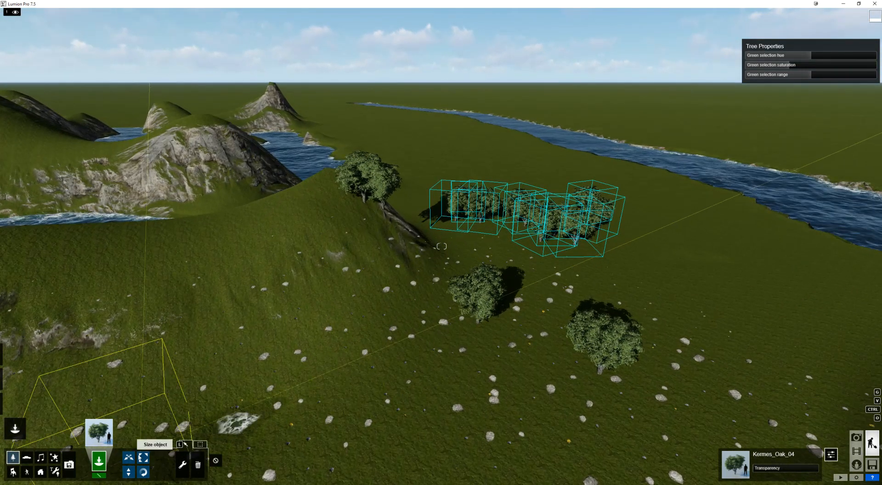
{"action": "left_click", "coordinate": [130, 460]}
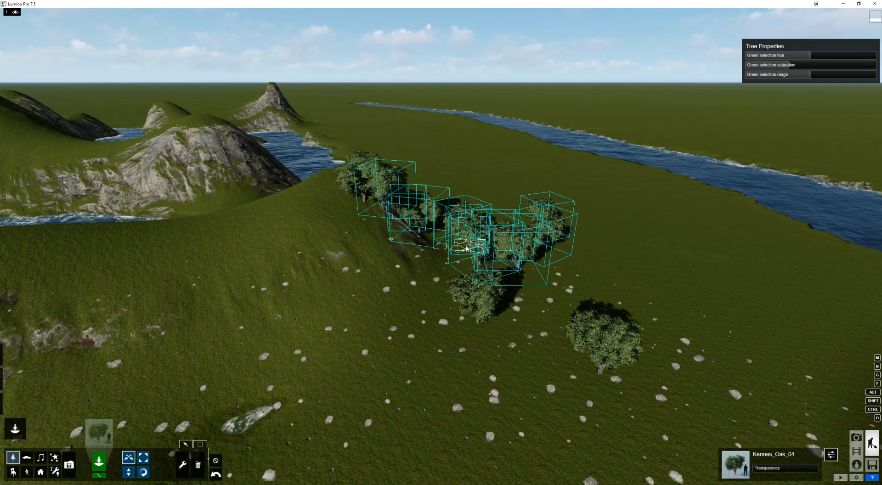
{"action": "left_click_drag", "start_coordinate": [439, 267], "coordinate": [281, 244]}
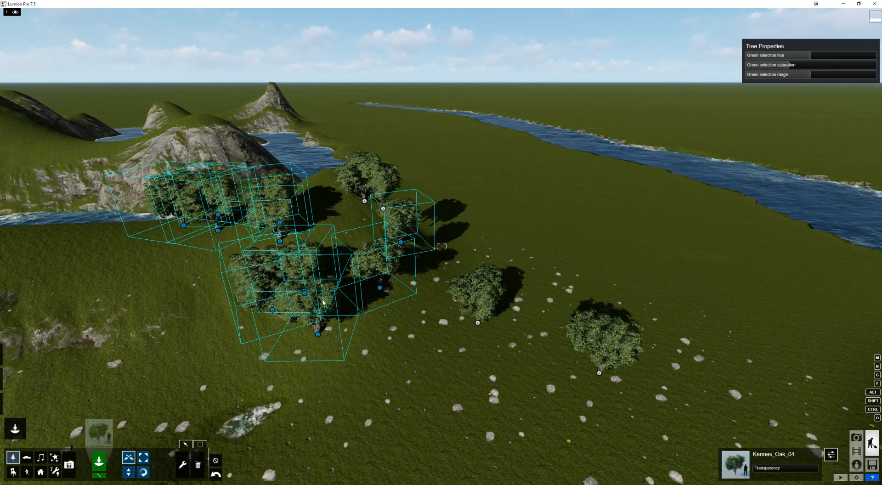
Inspect from ground level and from above how the moved oaks sit on the uneven hillside.
{"action": "key", "text": "o"}
{"action": "right_click_drag", "start_coordinate": [323, 316], "coordinate": [330, 283]}
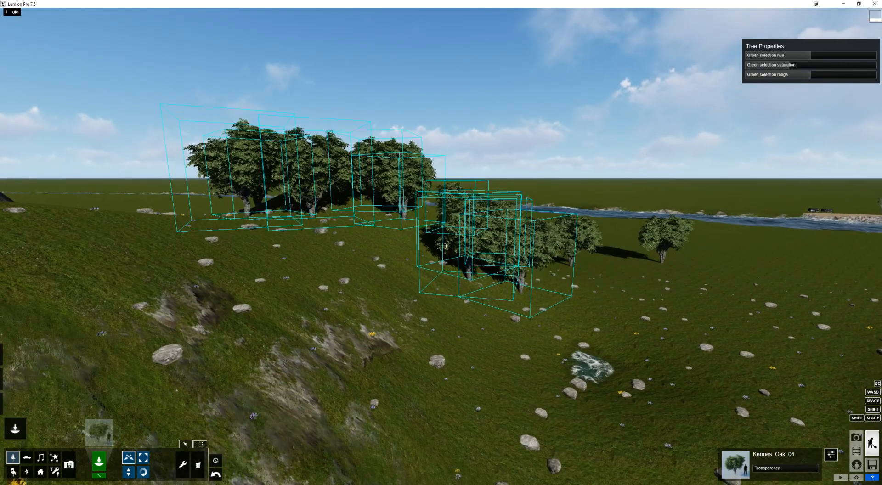
{"action": "key", "text": "w"}
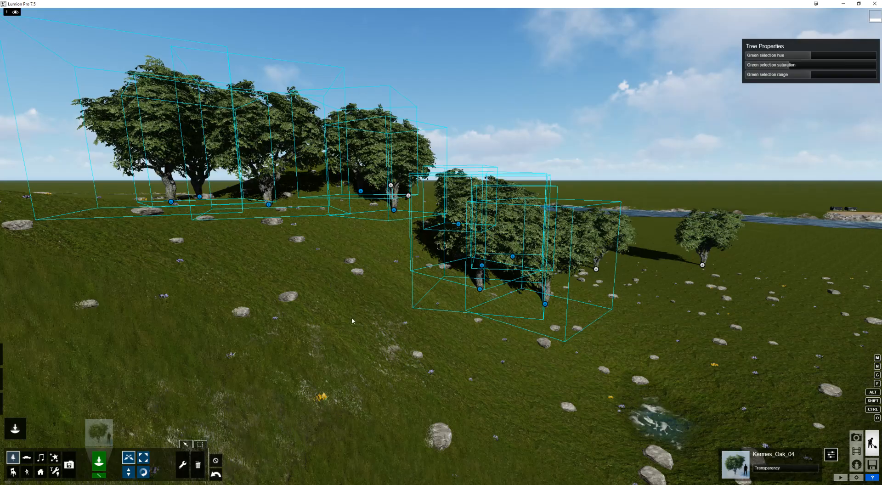
{"action": "key", "text": "o"}
{"action": "right_click_drag", "start_coordinate": [440, 338], "coordinate": [688, 250]}
{"action": "key", "text": "s"}
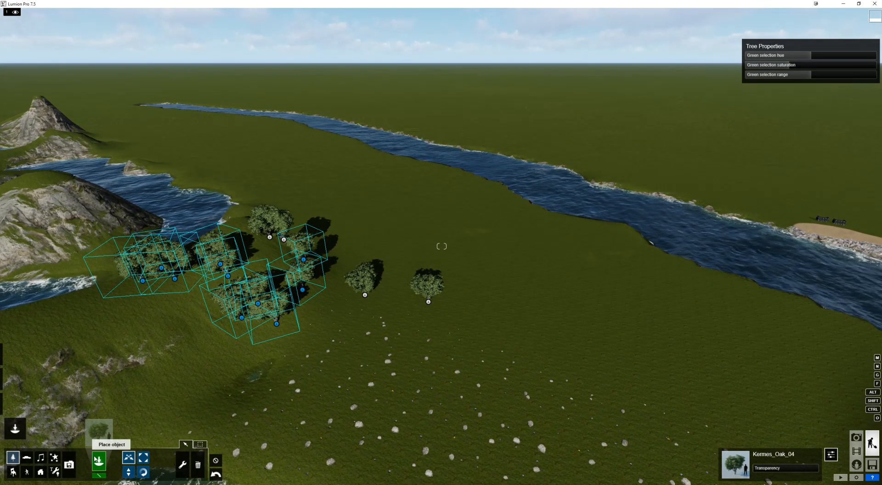
Place a single oak and a batch of ten oaks on the grass plain near the river.
{"action": "left_click", "coordinate": [543, 293]}
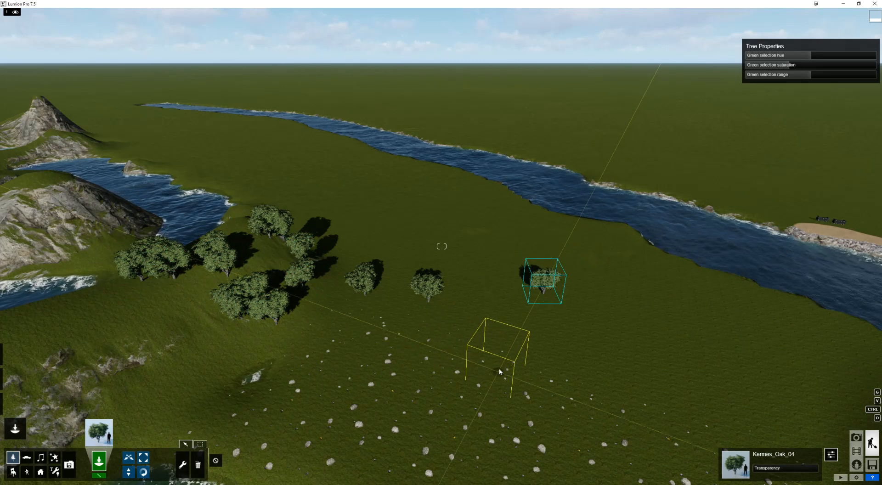
{"action": "left_click", "coordinate": [588, 313], "text": "ctrl"}
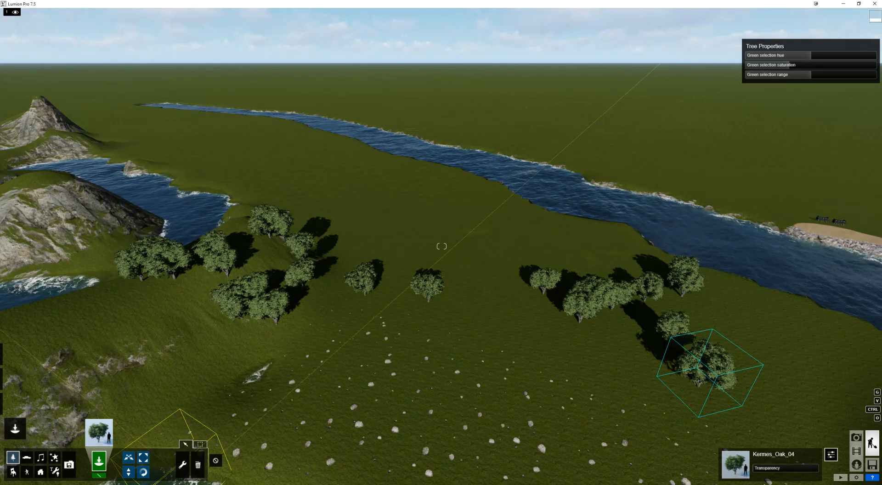
Try to mass-place oaks along a straight line running past the sandy patch on the far riverbank.
{"action": "left_click", "coordinate": [98, 477]}
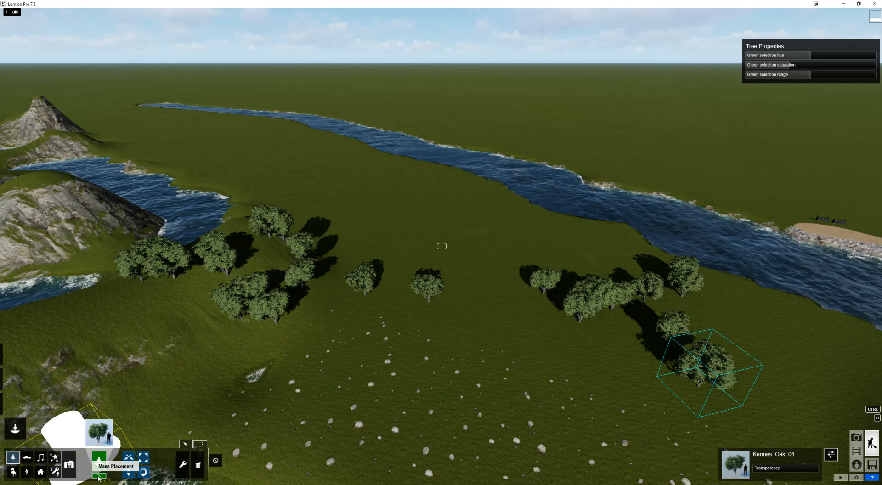
{"action": "key", "text": "a"}
{"action": "right_click_drag", "start_coordinate": [505, 201], "coordinate": [508, 294]}
{"action": "key", "text": "q"}
{"action": "key", "text": "s"}
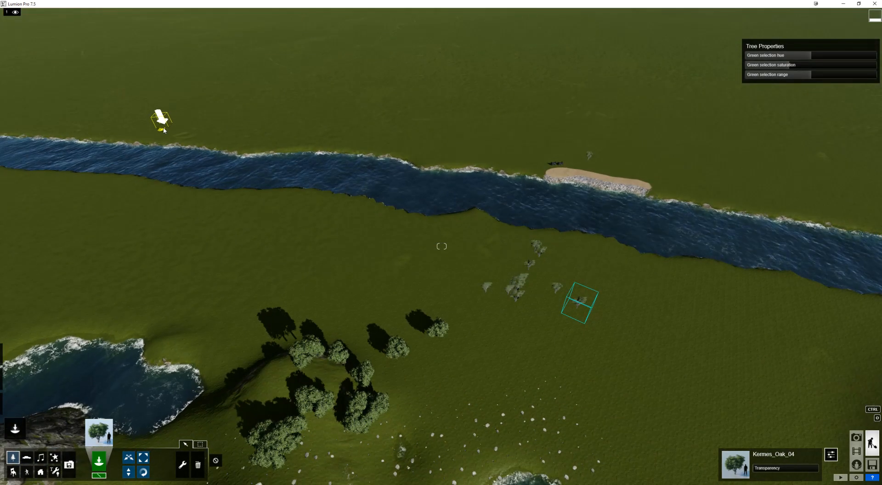
{"action": "left_click_drag", "start_coordinate": [163, 129], "coordinate": [825, 194]}
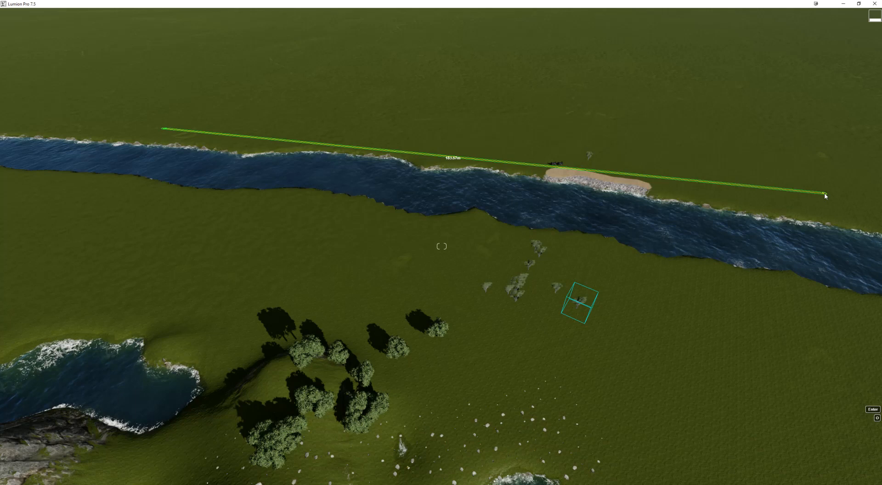
{"action": "left_click", "coordinate": [824, 194]}
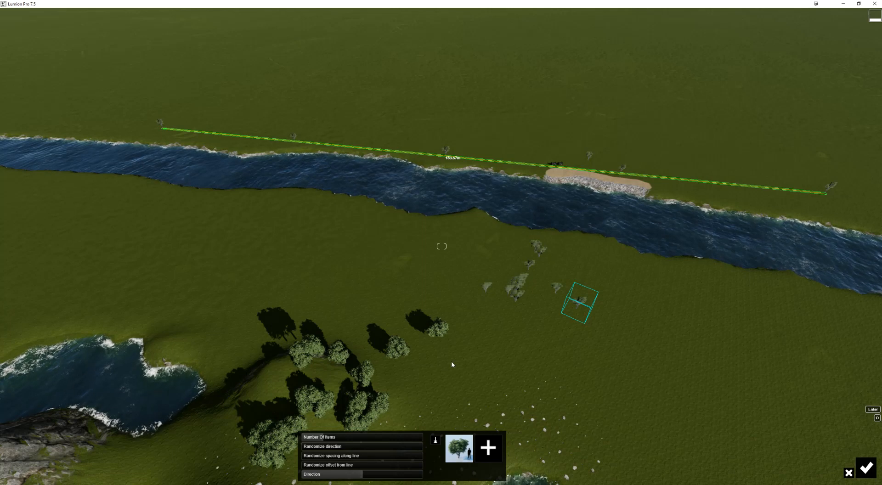
{"action": "left_click", "coordinate": [848, 473]}
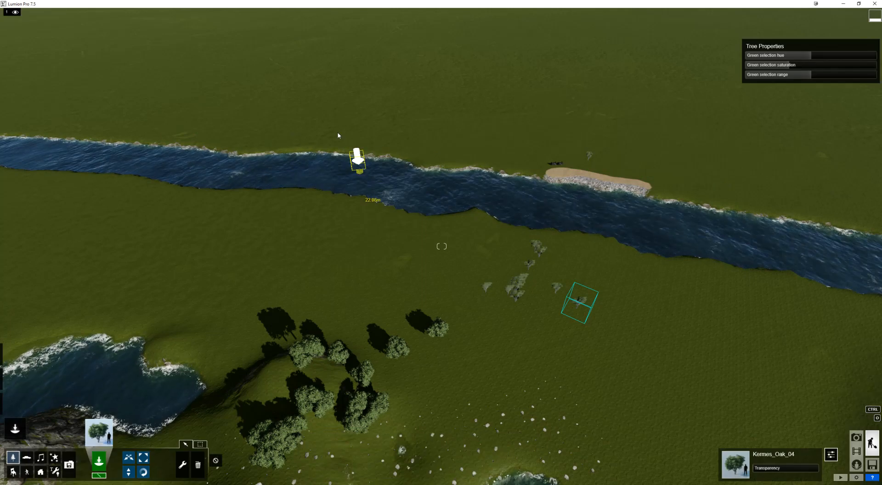
Draw a shorter mass-placement line for oaks along the far riverbank and raise the number of items to the maximum.
{"action": "scroll", "coordinate": [466, 112], "scroll_direction": "up", "scroll_amount": 5}
{"action": "right_click_drag", "start_coordinate": [463, 162], "coordinate": [469, 202]}
{"action": "scroll", "coordinate": [464, 157], "scroll_direction": "up", "scroll_amount": 4}
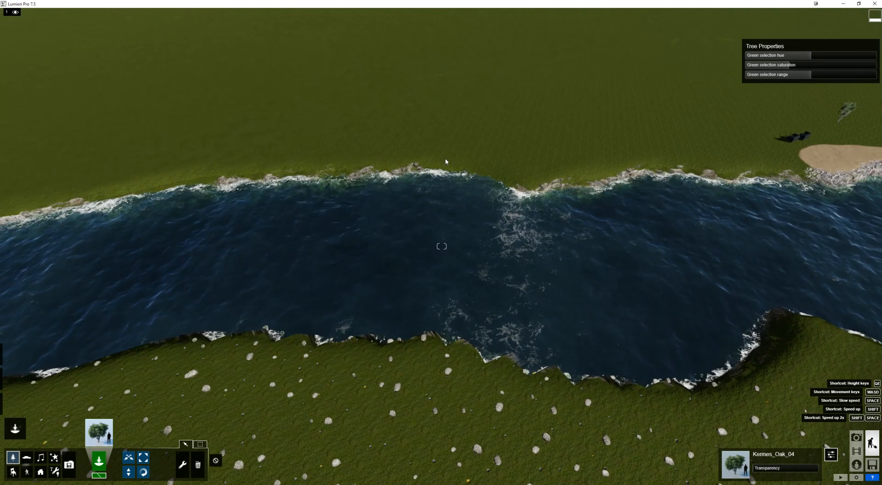
{"action": "left_click", "coordinate": [213, 157]}
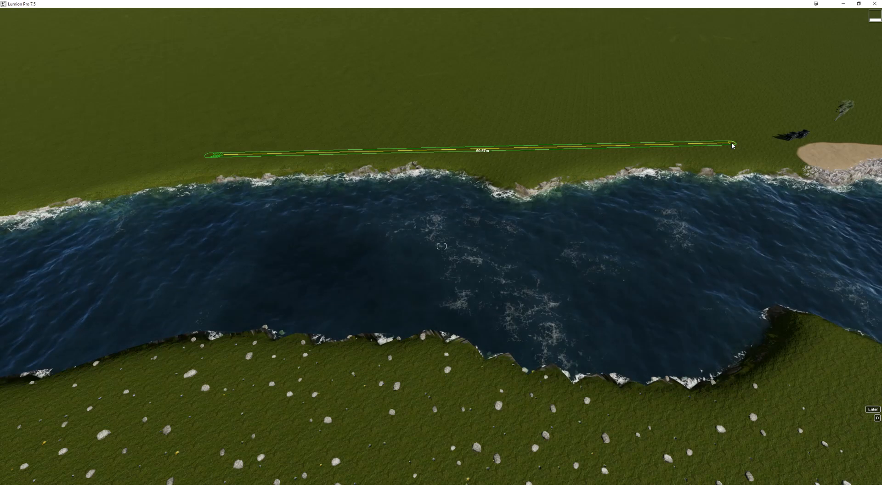
{"action": "left_click", "coordinate": [732, 145]}
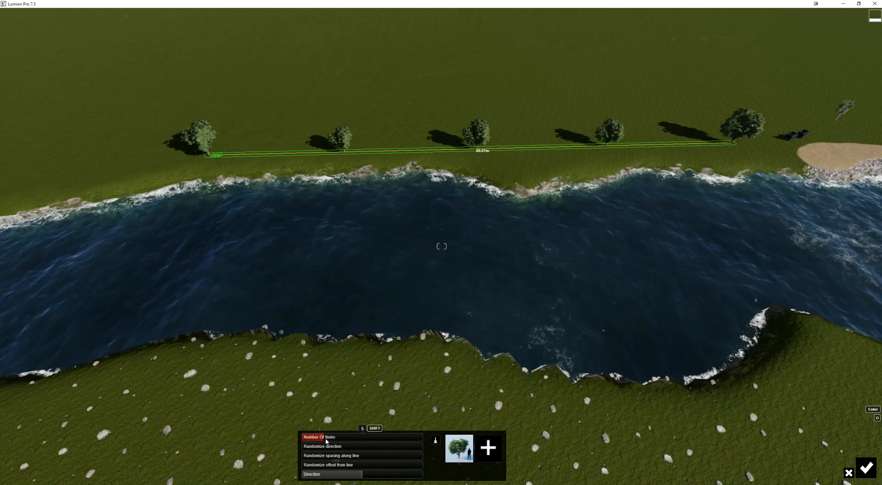
{"action": "left_click_drag", "start_coordinate": [325, 441], "coordinate": [426, 443]}
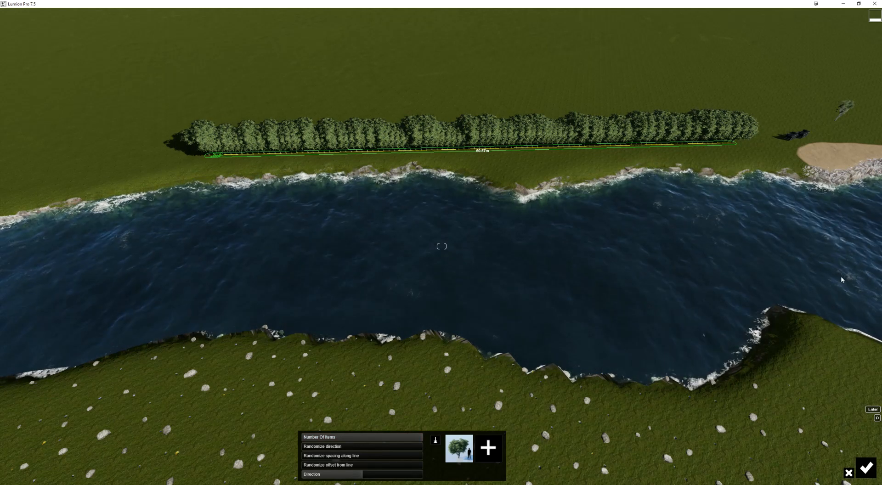
Randomize the direction of the oaks in the row moderately and reduce the number of items to about half the range.
{"action": "right_click_drag", "start_coordinate": [514, 322], "coordinate": [511, 221]}
{"action": "key", "text": "w"}
{"action": "key", "text": "w"}
{"action": "key", "text": "e"}
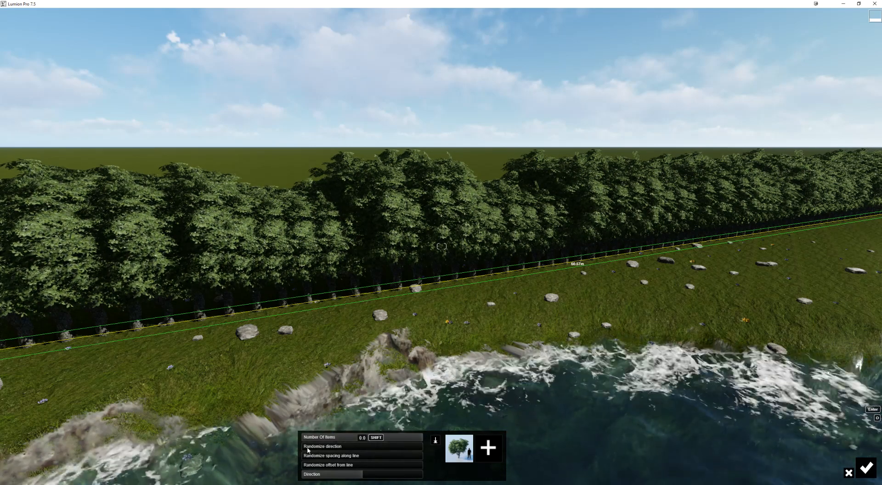
{"action": "left_click_drag", "start_coordinate": [308, 450], "coordinate": [353, 448]}
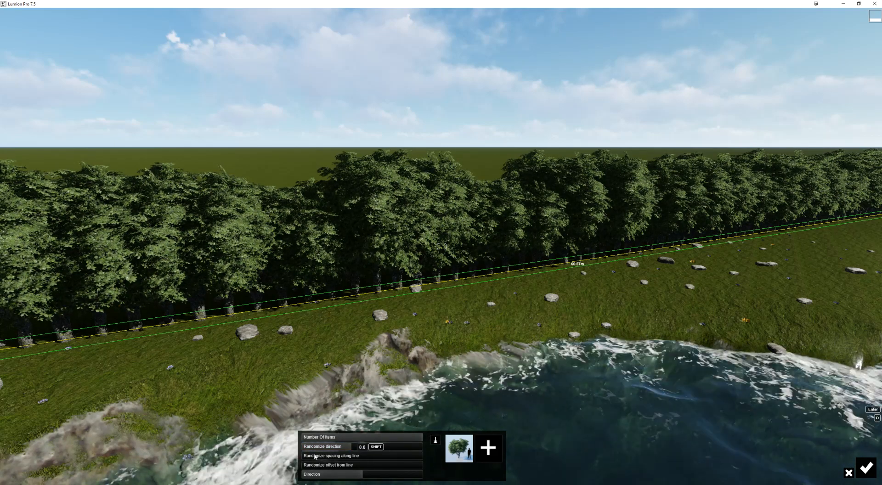
{"action": "left_click", "coordinate": [373, 439]}
{"action": "left_click_drag", "start_coordinate": [372, 439], "coordinate": [366, 440]}
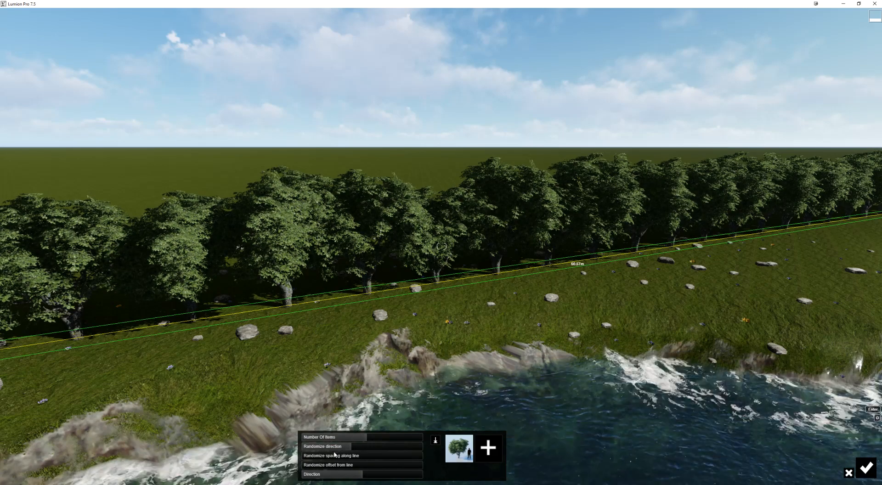
Slightly randomize the oaks' spacing along and offset from the line, and turn their common direction a little.
{"action": "left_click", "coordinate": [311, 457]}
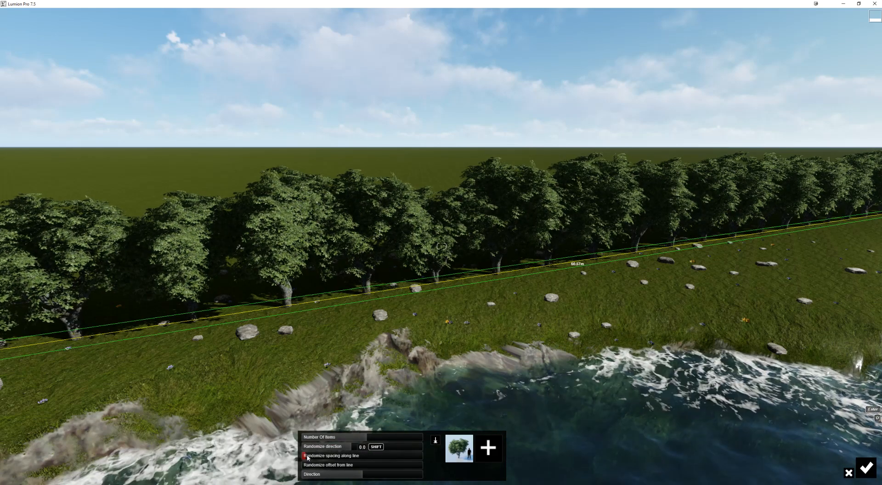
{"action": "left_click_drag", "start_coordinate": [311, 457], "coordinate": [331, 456]}
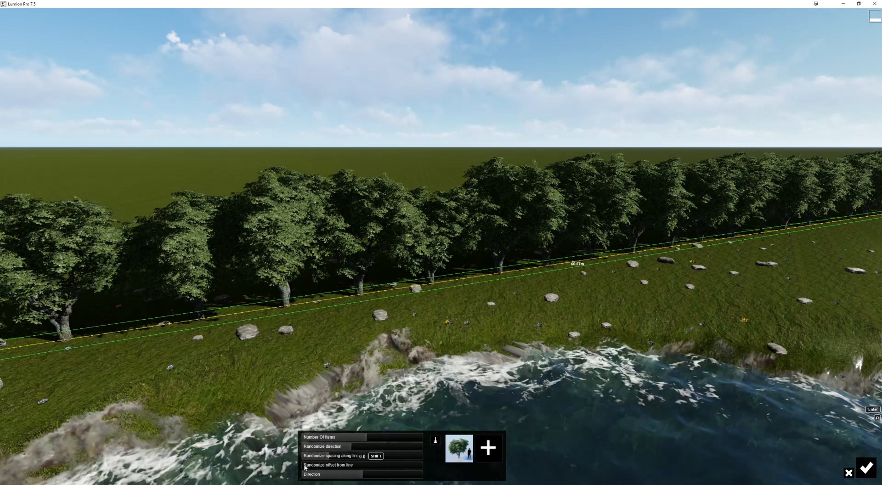
{"action": "left_click_drag", "start_coordinate": [306, 467], "coordinate": [315, 467]}
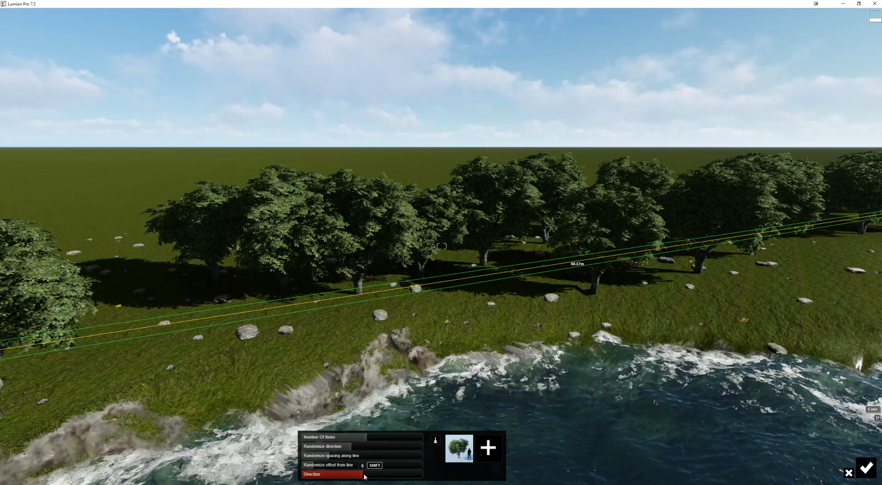
{"action": "left_click_drag", "start_coordinate": [364, 476], "coordinate": [383, 478]}
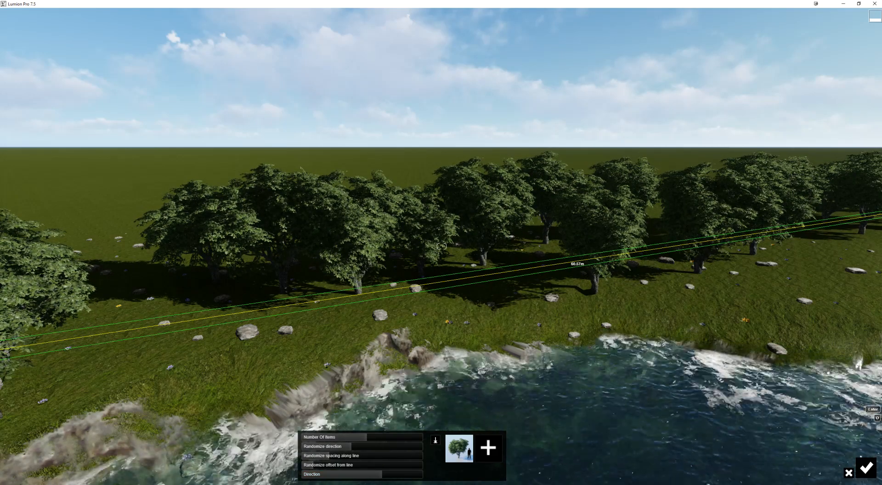
View the whole oak row along the riverbank and cancel its mass placement.
{"action": "right_click_drag", "start_coordinate": [408, 241], "coordinate": [414, 242]}
{"action": "key", "text": "s"}
{"action": "key", "text": "s"}
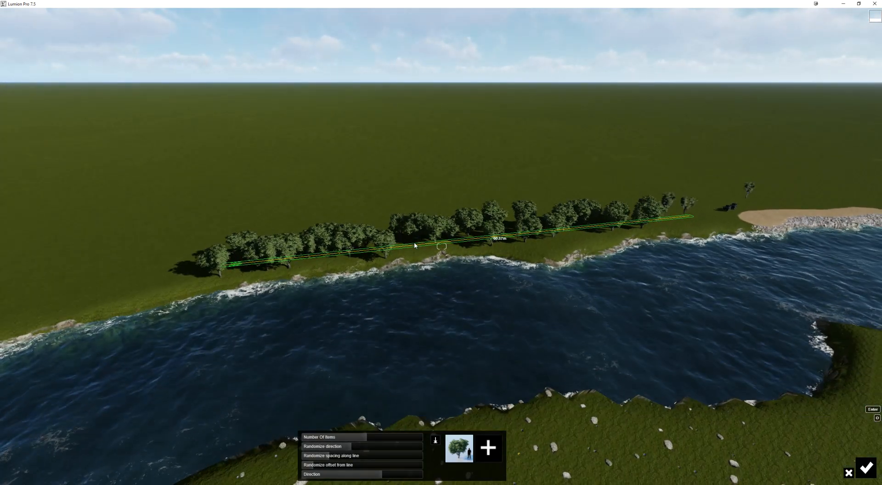
{"action": "left_click", "coordinate": [847, 473]}
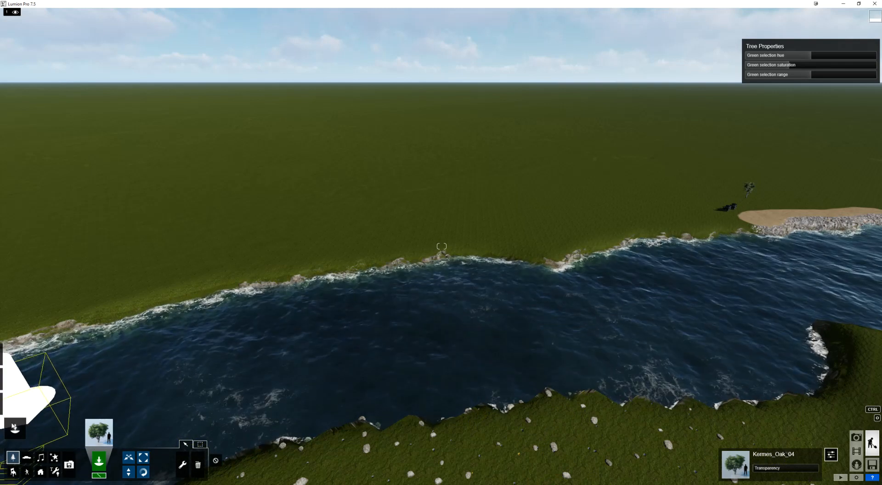
Start a new scene from the daytime preset with a flat grass plain and blue sky.
{"action": "left_click", "coordinate": [872, 466]}
{"action": "left_click", "coordinate": [345, 140]}
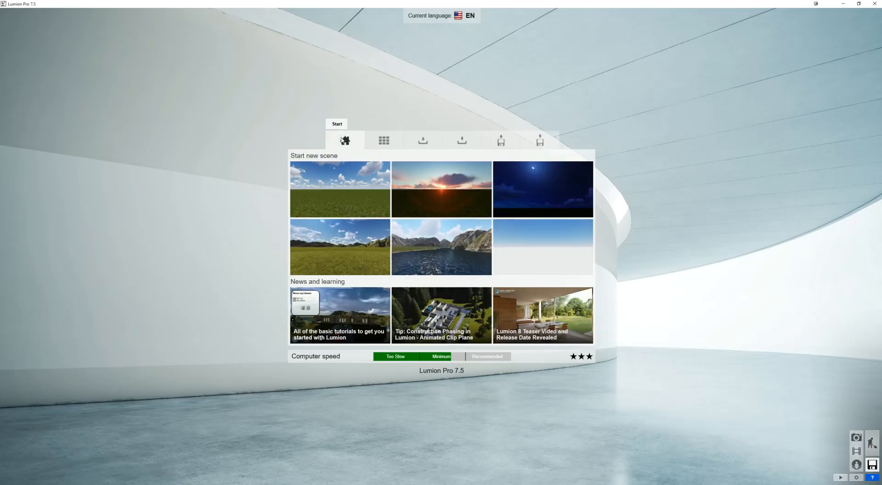
{"action": "left_click", "coordinate": [338, 185]}
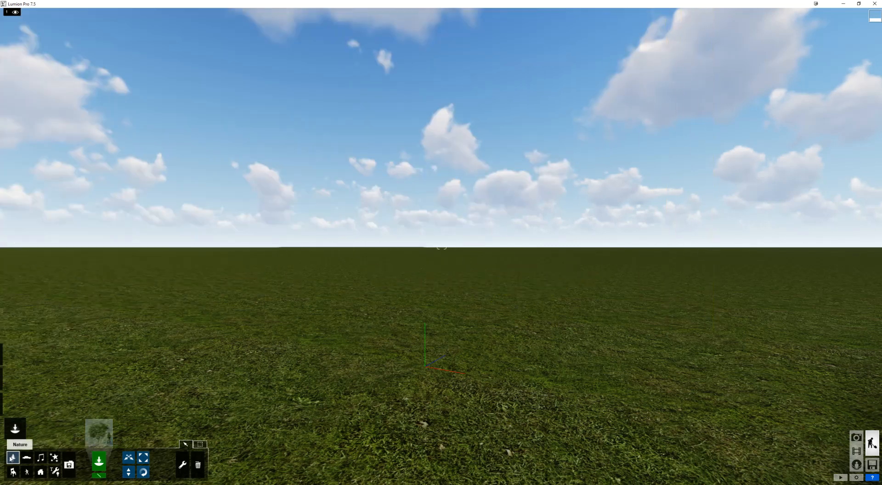
Choose 17999 - Location - Client Name - 00.skp from the SketchUp Master Class reference folder Chapter 13 - Rendering 02 as a new model import.
{"action": "left_click", "coordinate": [70, 466]}
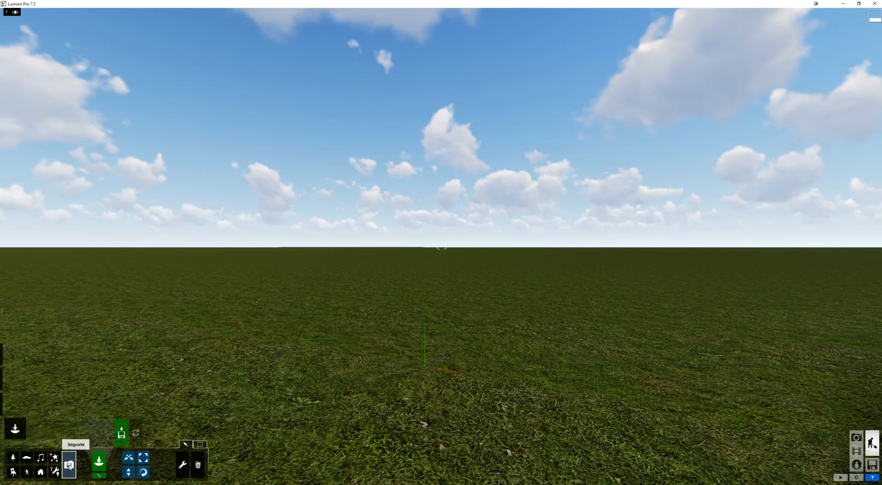
{"action": "left_click", "coordinate": [122, 433]}
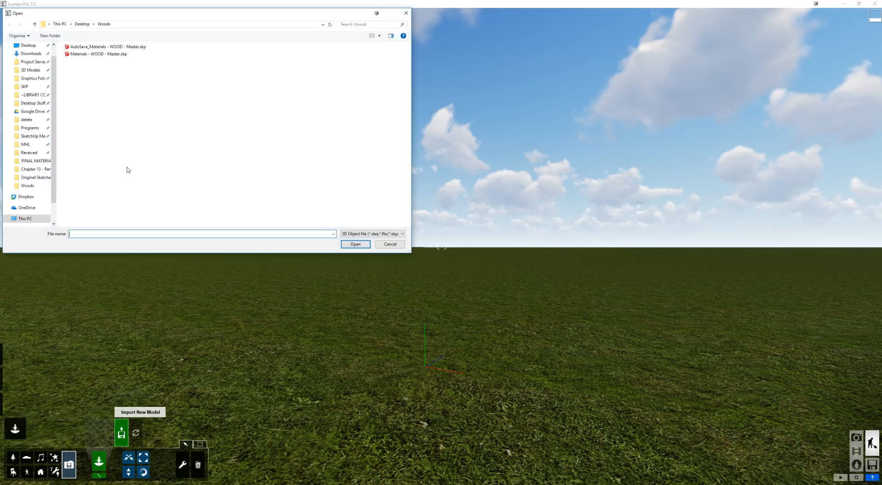
{"action": "left_click", "coordinate": [29, 45]}
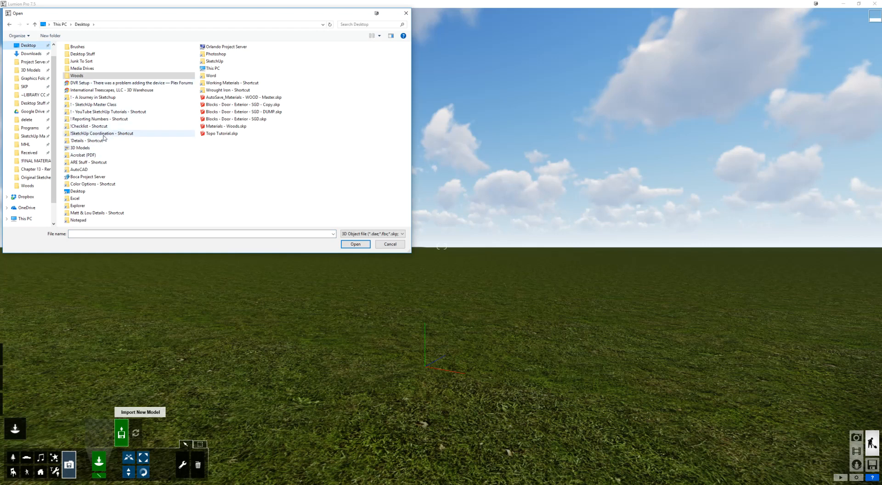
{"action": "double_click", "coordinate": [94, 104]}
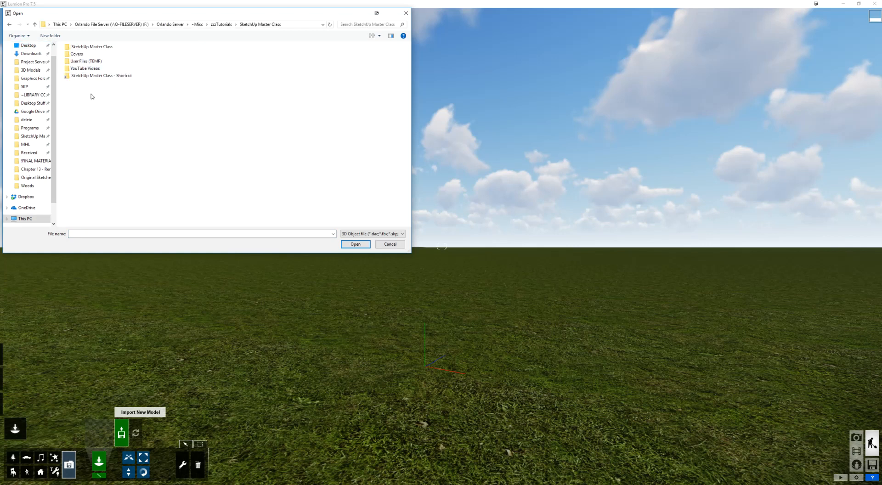
{"action": "double_click", "coordinate": [85, 48]}
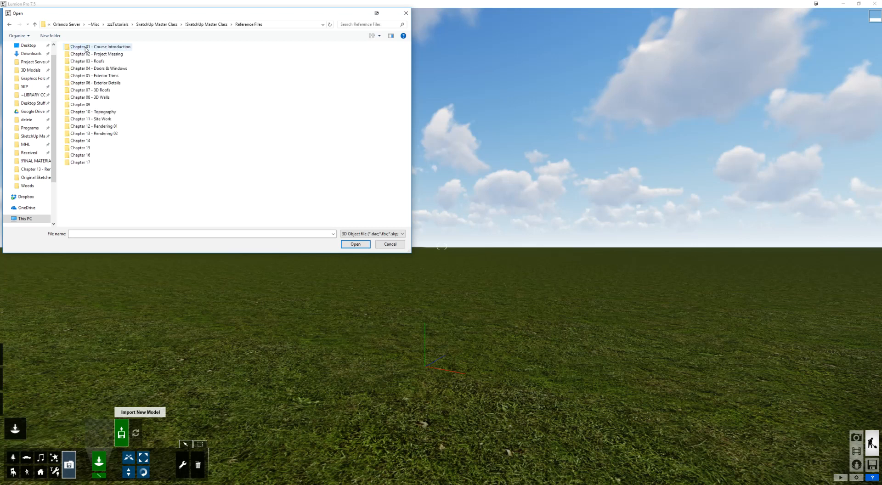
{"action": "double_click", "coordinate": [96, 133]}
{"action": "left_click", "coordinate": [106, 46]}
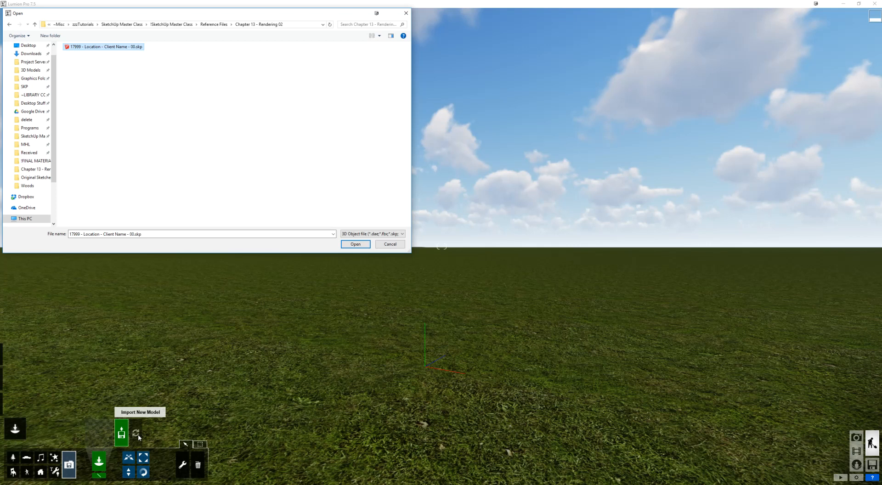
{"action": "double_click", "coordinate": [83, 49]}
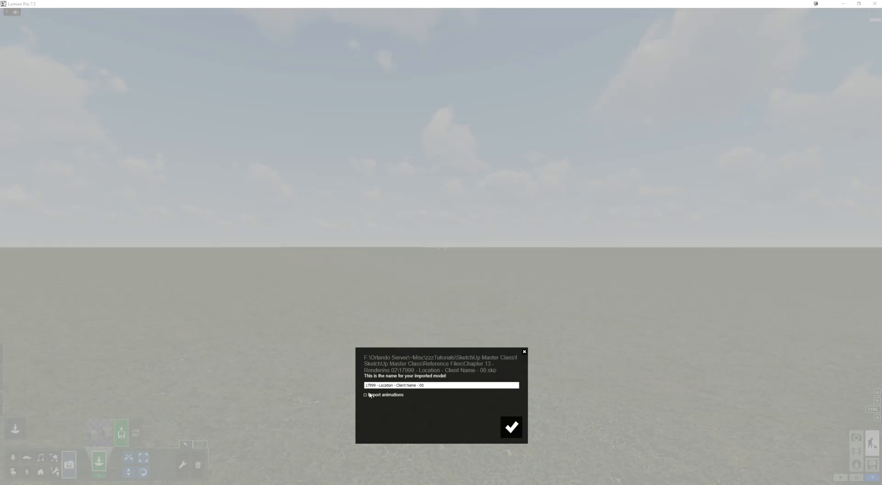
Confirm the model import without animations and place the house near the scene's origin axes.
{"action": "left_click_drag", "start_coordinate": [440, 385], "coordinate": [311, 396]}
{"action": "left_click", "coordinate": [510, 426]}
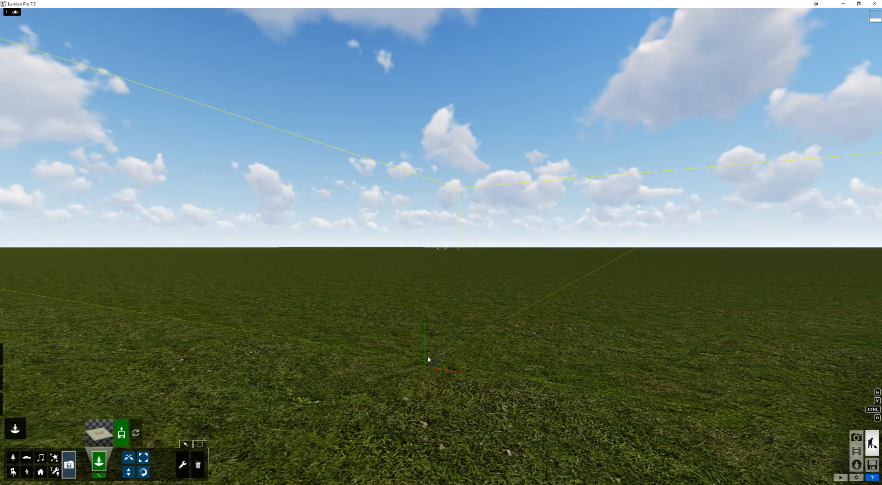
{"action": "left_click", "coordinate": [436, 321]}
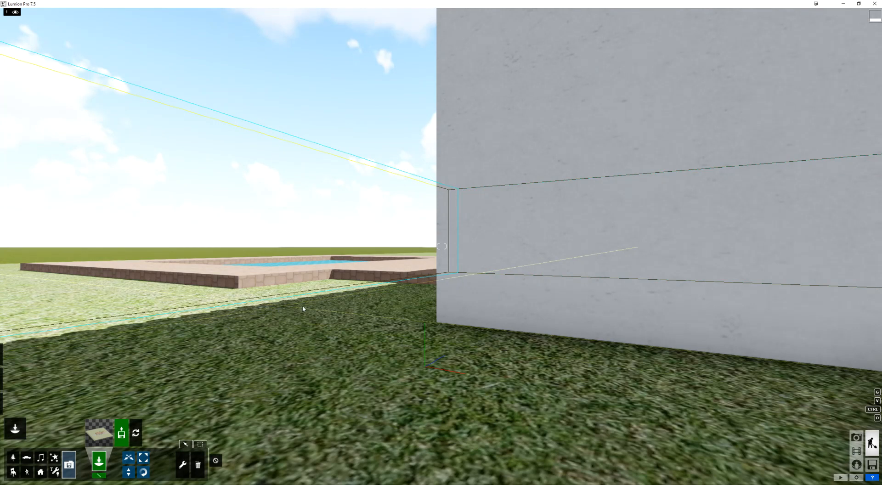
Switch to the house model in SketchUp and examine the building corner beside the pool deck where the model axes meet.
{"action": "key", "text": "alt+Tab"}
{"action": "left_click", "coordinate": [405, 136]}
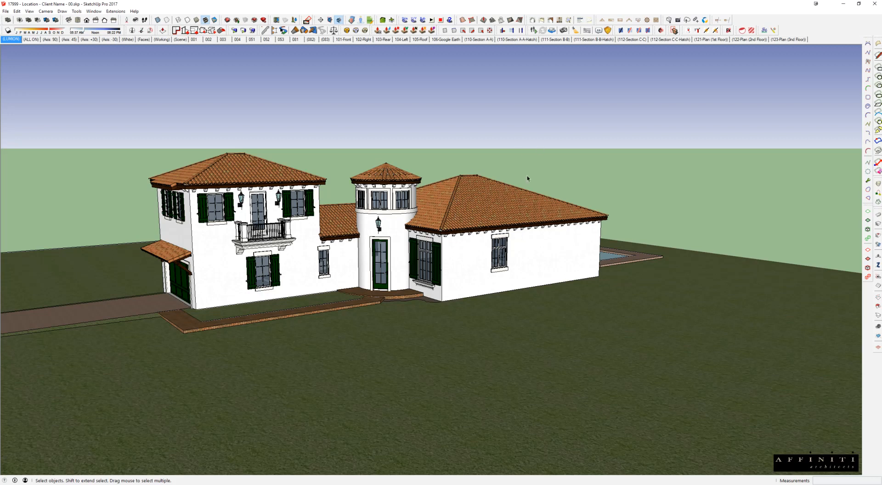
{"action": "mouse_move", "coordinate": [206, 247]}
{"action": "middle_mouse_down"}
{"action": "mouse_move", "coordinate": [213, 260]}
{"action": "mouse_move", "coordinate": [524, 295]}
{"action": "mouse_move", "coordinate": [484, 272]}
{"action": "middle_mouse_up"}
{"action": "scroll", "coordinate": [214, 260], "scroll_direction": "down", "scroll_amount": 4}
{"action": "scroll", "coordinate": [533, 324], "scroll_direction": "up", "scroll_amount": 8}
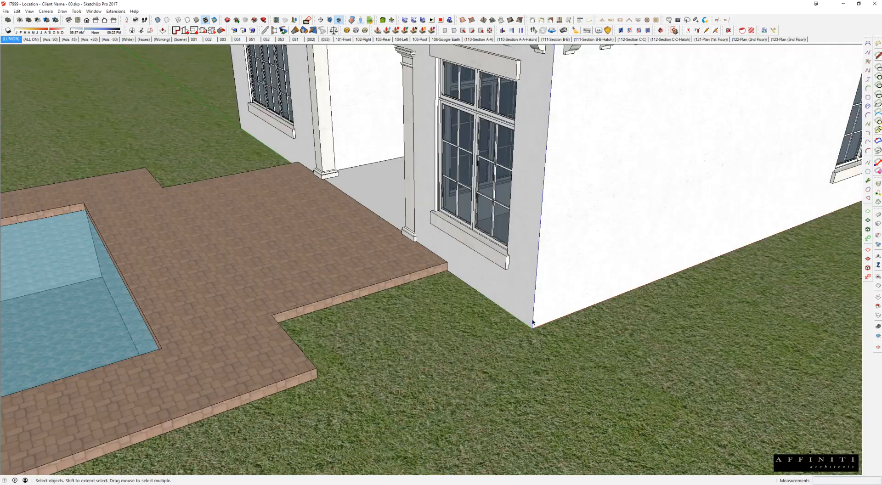
{"action": "scroll", "coordinate": [531, 329], "scroll_direction": "down", "scroll_amount": 10}
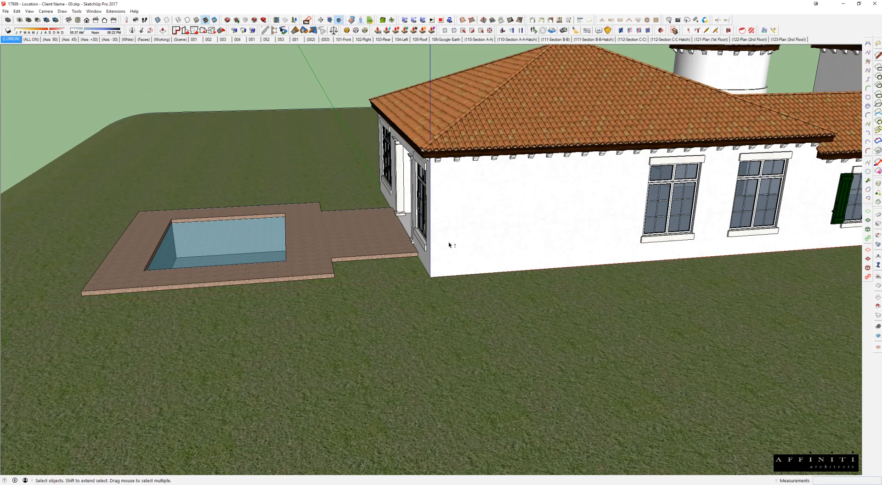
{"action": "middle_click_drag", "start_coordinate": [448, 243], "coordinate": [446, 236]}
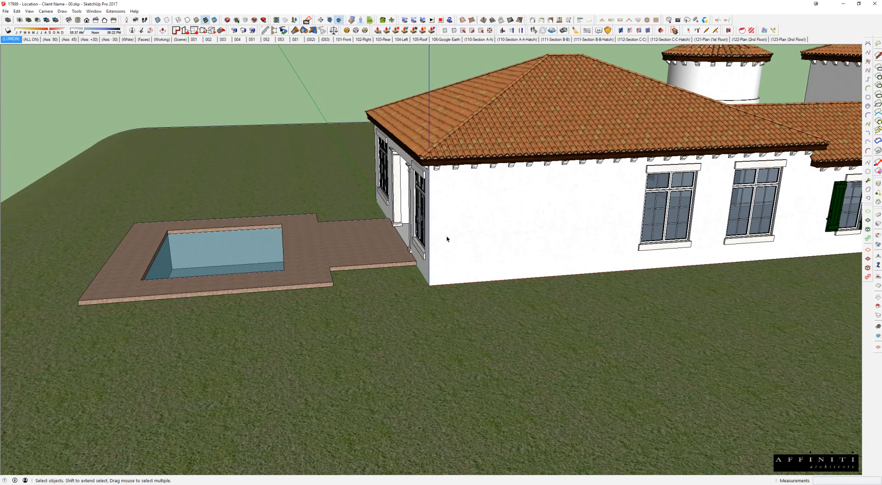
Hide the site group containing the grass terrain, pool and pool deck beside the house.
{"action": "right_click", "coordinate": [298, 187]}
{"action": "left_click", "coordinate": [317, 203]}
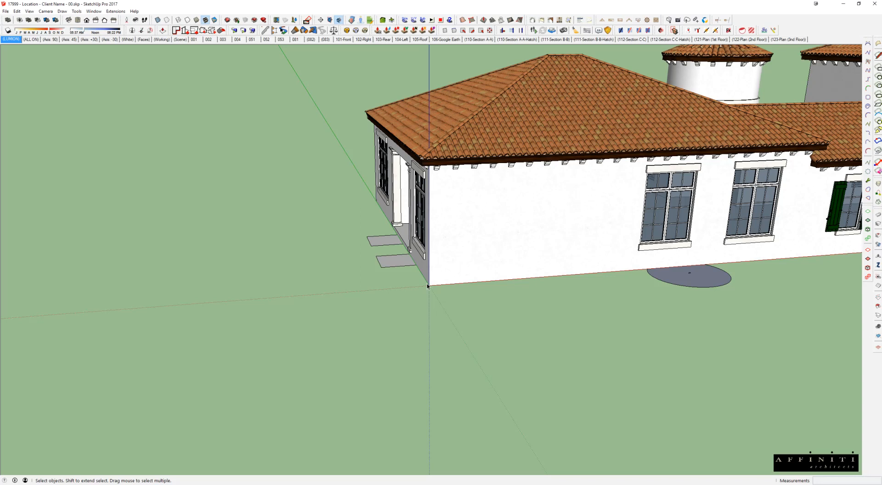
{"action": "scroll", "coordinate": [427, 285], "scroll_direction": "down", "scroll_amount": 2}
{"action": "scroll", "coordinate": [456, 268], "scroll_direction": "down", "scroll_amount": 4}
Select the whole house and move it far away from the model's axis origin.
{"action": "left_click", "coordinate": [459, 248]}
{"action": "scroll", "coordinate": [460, 248], "scroll_direction": "down", "scroll_amount": 6}
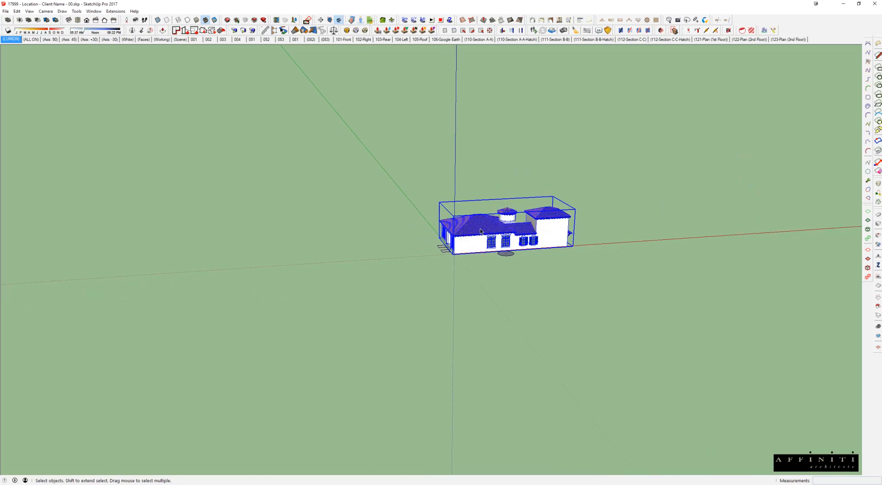
{"action": "middle_click_drag", "start_coordinate": [459, 249], "coordinate": [305, 366]}
{"action": "left_click_drag", "start_coordinate": [189, 249], "coordinate": [509, 440]}
{"action": "scroll", "coordinate": [453, 380], "scroll_direction": "down", "scroll_amount": 5}
{"action": "key", "text": "m"}
{"action": "left_click", "coordinate": [374, 412]}
{"action": "scroll", "coordinate": [750, 106], "scroll_direction": "down", "scroll_amount": 3}
{"action": "middle_click_drag", "start_coordinate": [738, 130], "coordinate": [786, 82], "text": "shift"}
{"action": "left_click", "coordinate": [793, 76]}
{"action": "key", "text": "space"}
{"action": "scroll", "coordinate": [780, 101], "scroll_direction": "down", "scroll_amount": 5}
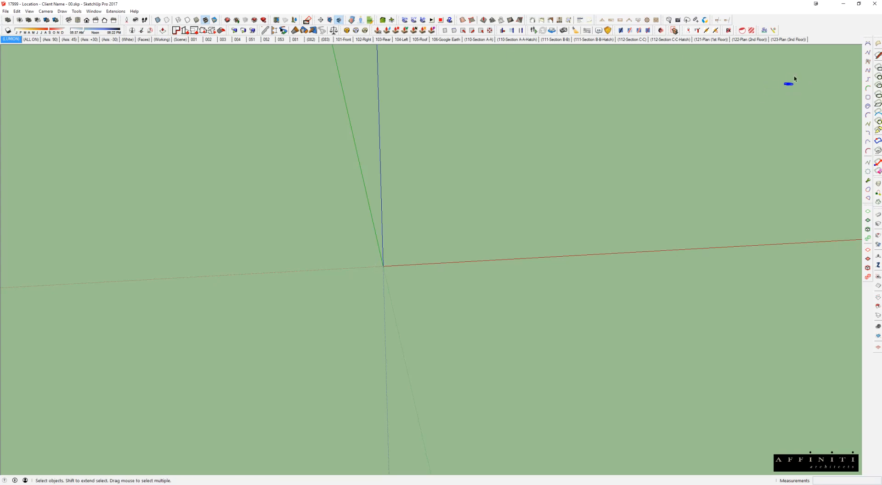
Undo the house move and the hiding of the site group with the pool and terrain.
{"action": "key", "text": "ctrl+z"}
{"action": "scroll", "coordinate": [374, 251], "scroll_direction": "up", "scroll_amount": 6}
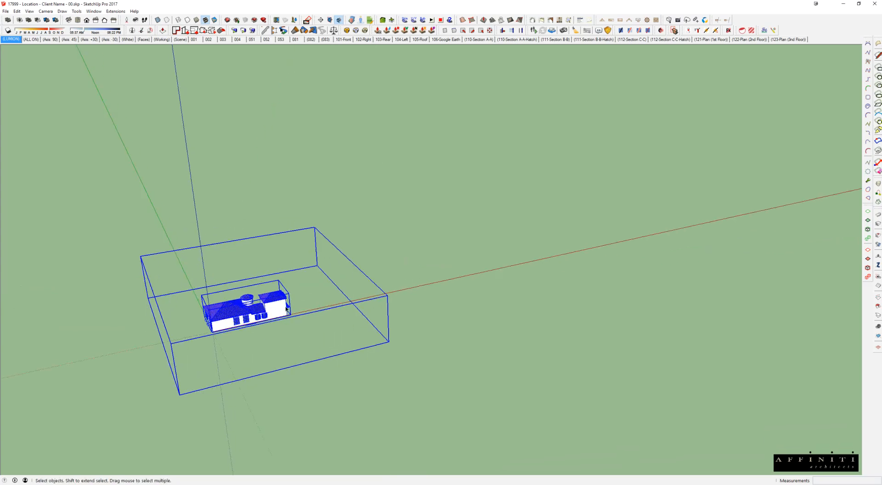
{"action": "scroll", "coordinate": [294, 317], "scroll_direction": "up", "scroll_amount": 4}
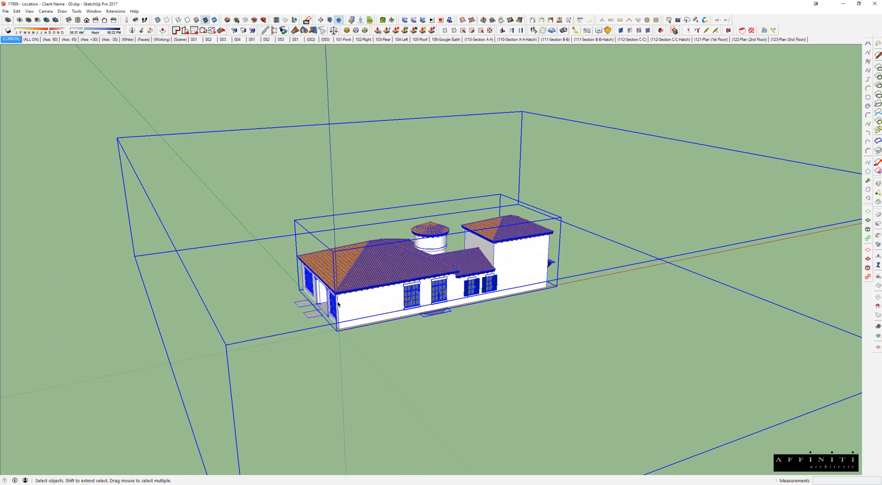
{"action": "scroll", "coordinate": [341, 321], "scroll_direction": "up", "scroll_amount": 1}
{"action": "scroll", "coordinate": [342, 321], "scroll_direction": "up", "scroll_amount": 2}
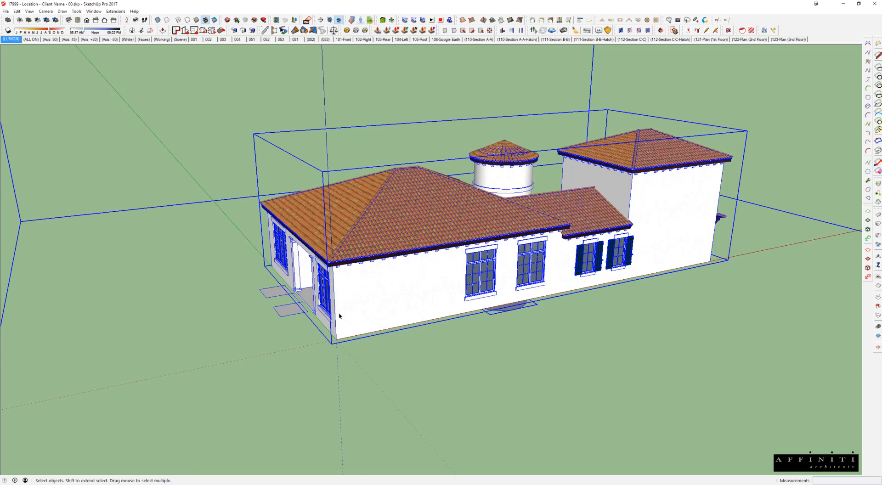
{"action": "middle_click_drag", "start_coordinate": [350, 314], "coordinate": [450, 330]}
{"action": "key", "text": "ctrl+z"}
{"action": "scroll", "coordinate": [375, 312], "scroll_direction": "down", "scroll_amount": 2}
{"action": "scroll", "coordinate": [450, 329], "scroll_direction": "up", "scroll_amount": 5}
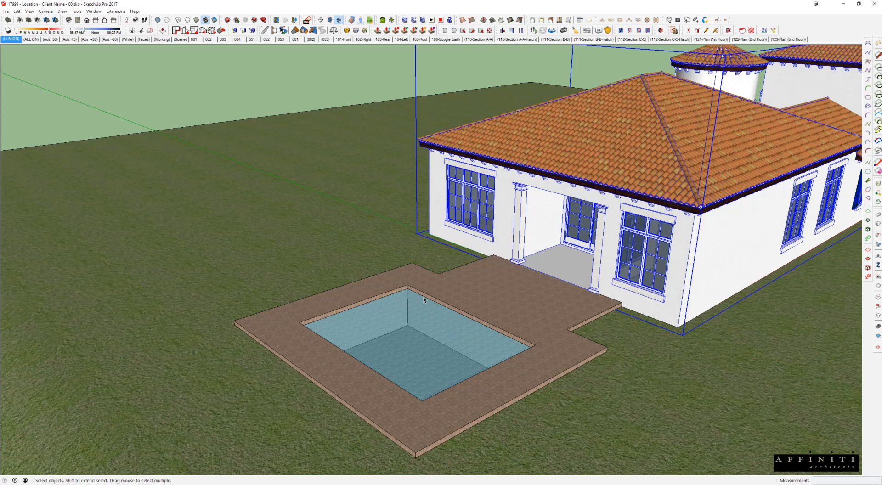
{"action": "scroll", "coordinate": [565, 222], "scroll_direction": "down", "scroll_amount": 2}
Switch to Lumion, clear the model selection, and examine the imported house and pool deck near the origin axes.
{"action": "key", "text": "alt+Tab"}
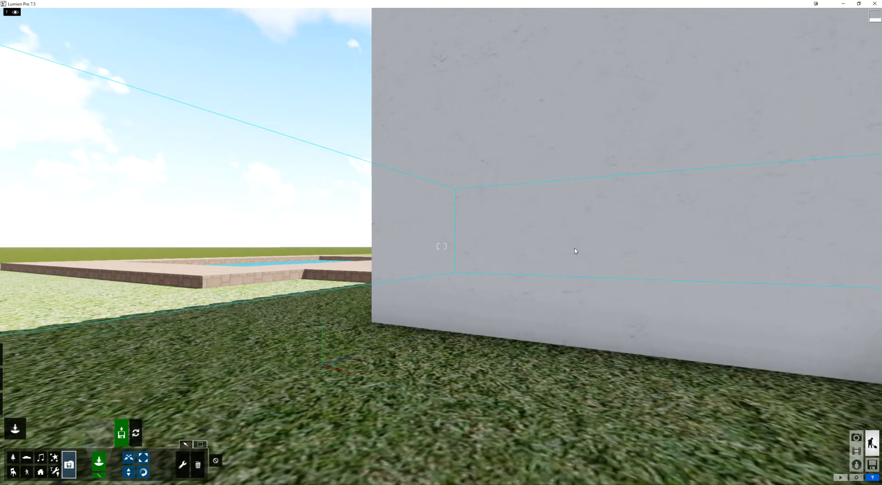
{"action": "right_click_drag", "start_coordinate": [574, 248], "coordinate": [580, 257]}
{"action": "right_click_drag", "start_coordinate": [534, 213], "coordinate": [533, 211]}
{"action": "key", "text": "s"}
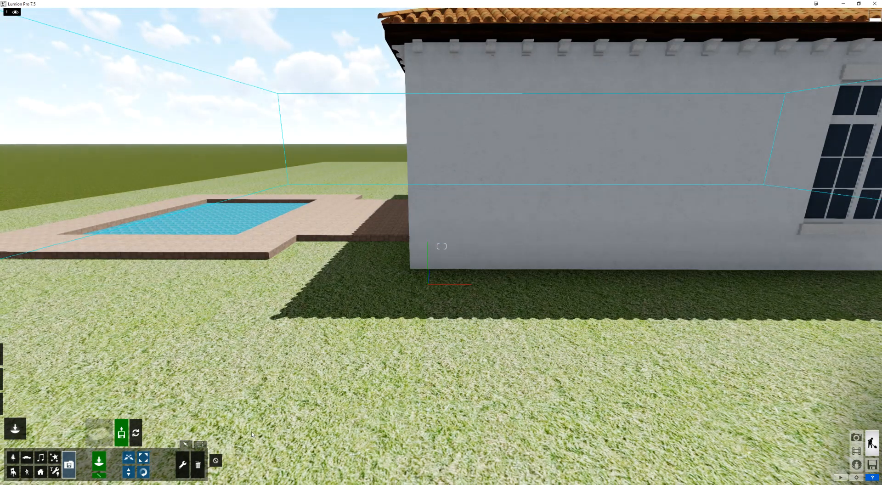
{"action": "left_click", "coordinate": [215, 461]}
{"action": "right_click_drag", "start_coordinate": [450, 283], "coordinate": [364, 238]}
{"action": "key", "text": "o"}
{"action": "scroll", "coordinate": [364, 238], "scroll_direction": "up", "scroll_amount": 3}
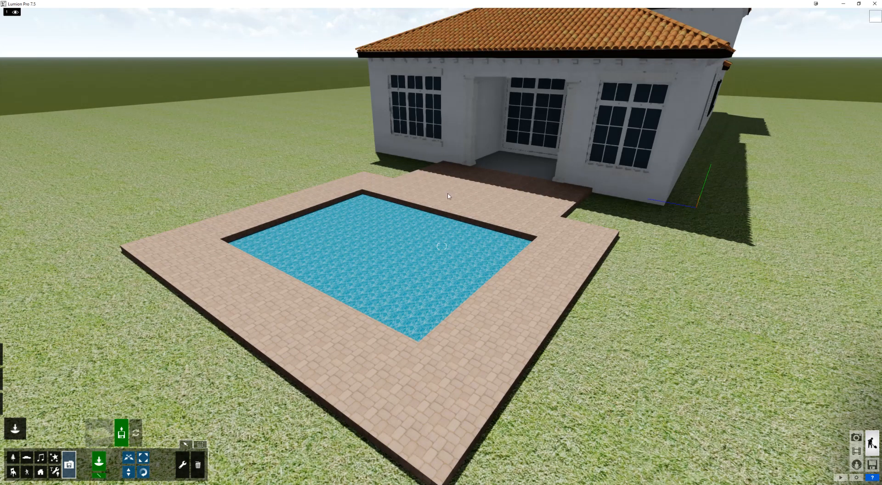
{"action": "scroll", "coordinate": [449, 192], "scroll_direction": "up", "scroll_amount": 2}
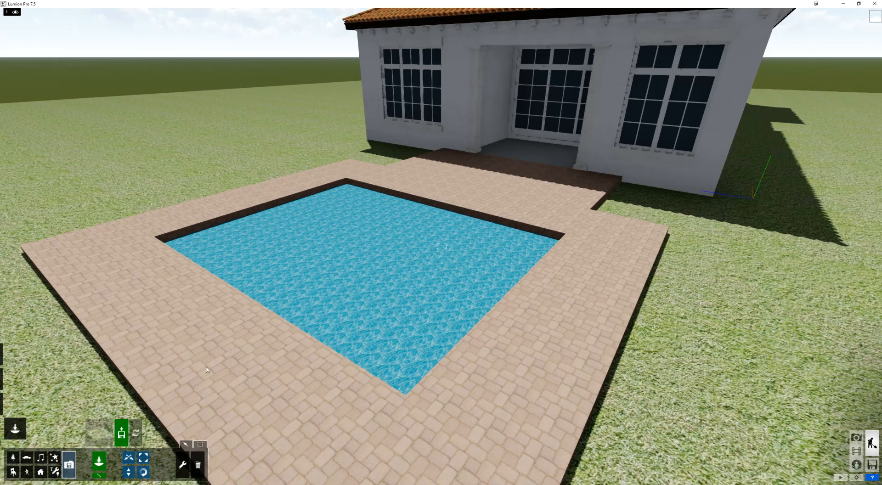
Open the Material Editor, bring up the material library for the pool's water surface, and close it without changes.
{"action": "mouse_move", "coordinate": [16, 385]}
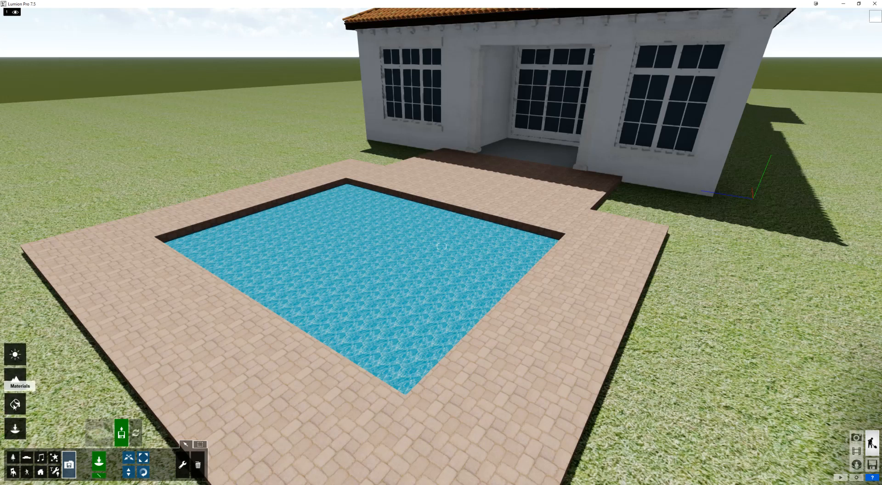
{"action": "left_click", "coordinate": [15, 404]}
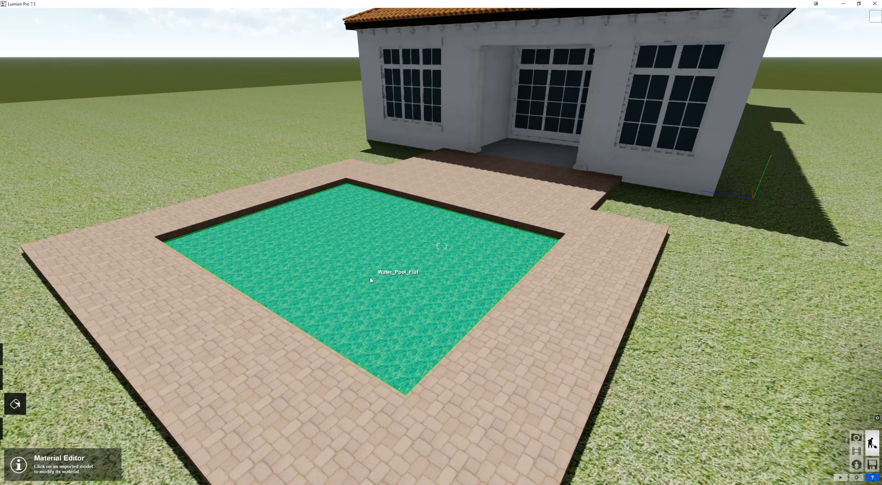
{"action": "left_click", "coordinate": [387, 264]}
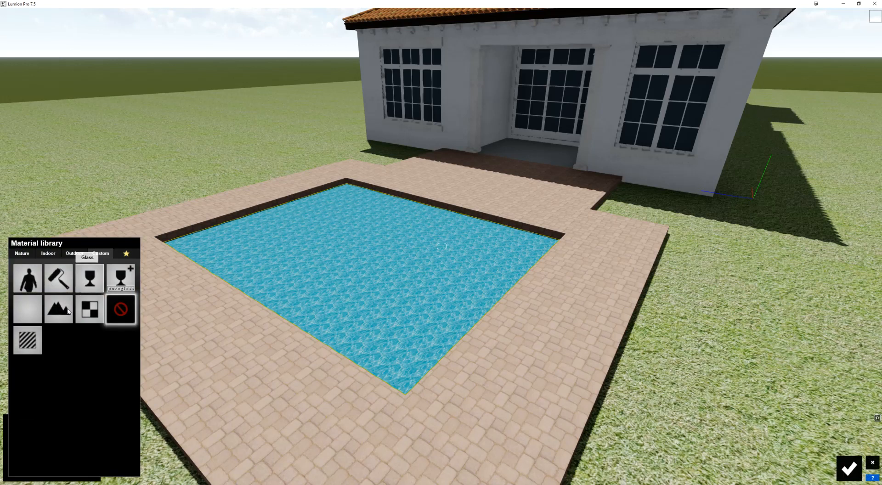
{"action": "left_click", "coordinate": [872, 462]}
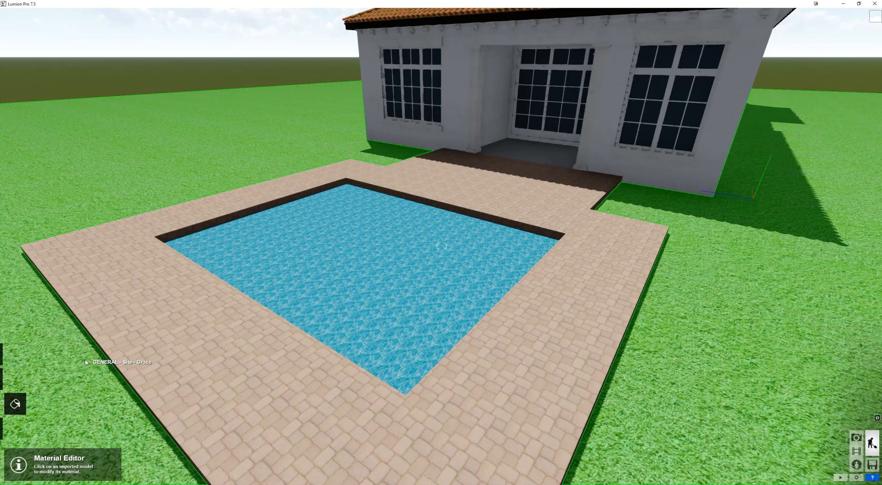
{"action": "mouse_move", "coordinate": [19, 403]}
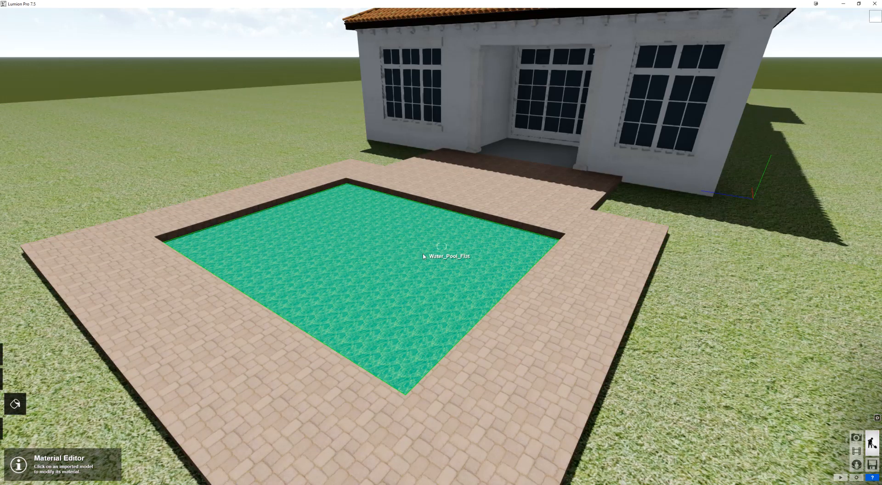
{"action": "scroll", "coordinate": [422, 256], "scroll_direction": "down", "scroll_amount": 3}
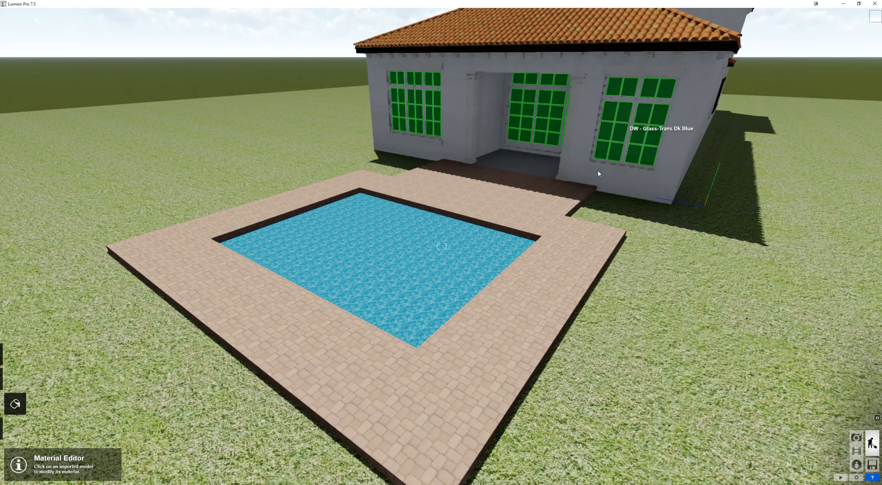
Assign the Nature library's Water material to the Water_Pool_Flat surface.
{"action": "left_click", "coordinate": [390, 263]}
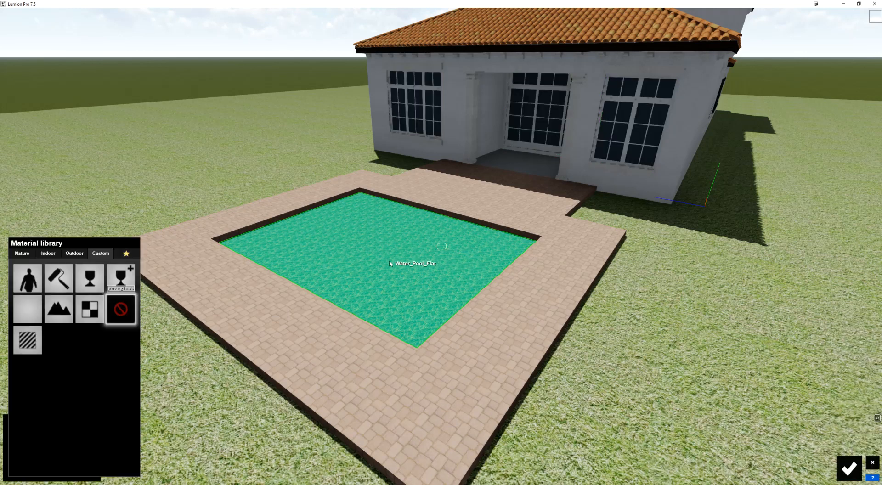
{"action": "left_click", "coordinate": [21, 253]}
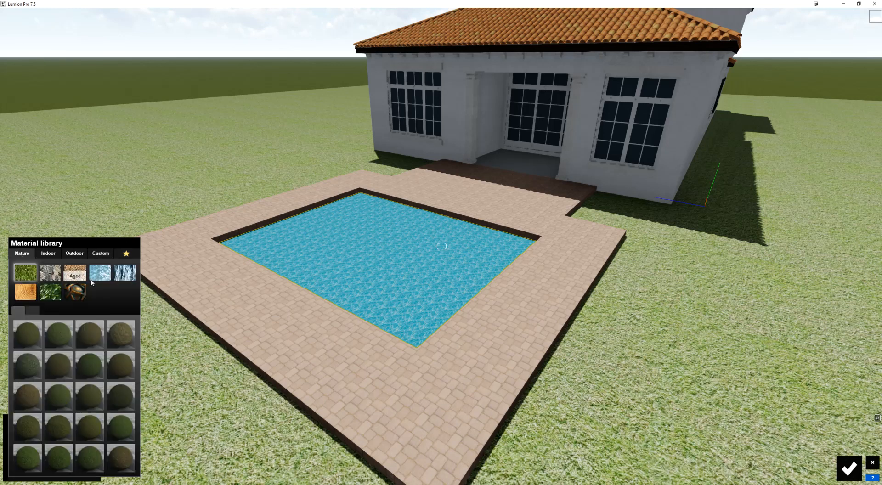
{"action": "left_click", "coordinate": [99, 272]}
{"action": "left_click", "coordinate": [31, 337]}
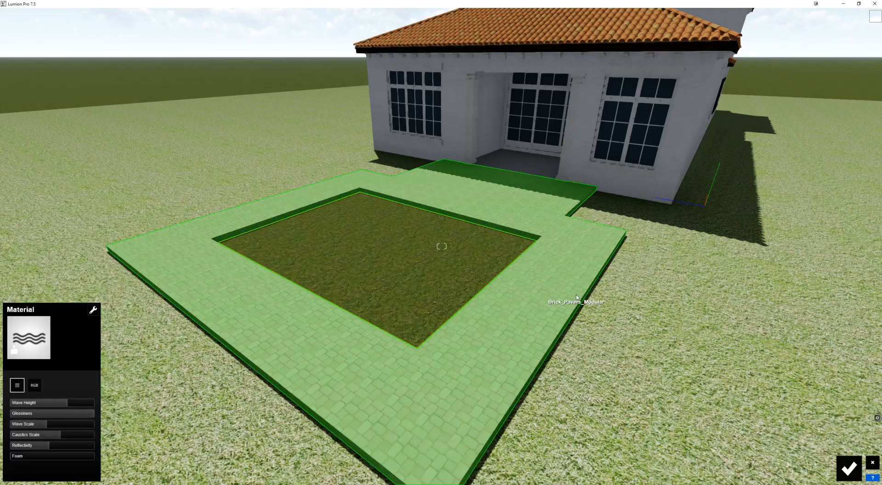
Examine the pool surface up close and from a distance, and discard its water material change.
{"action": "key", "text": "a"}
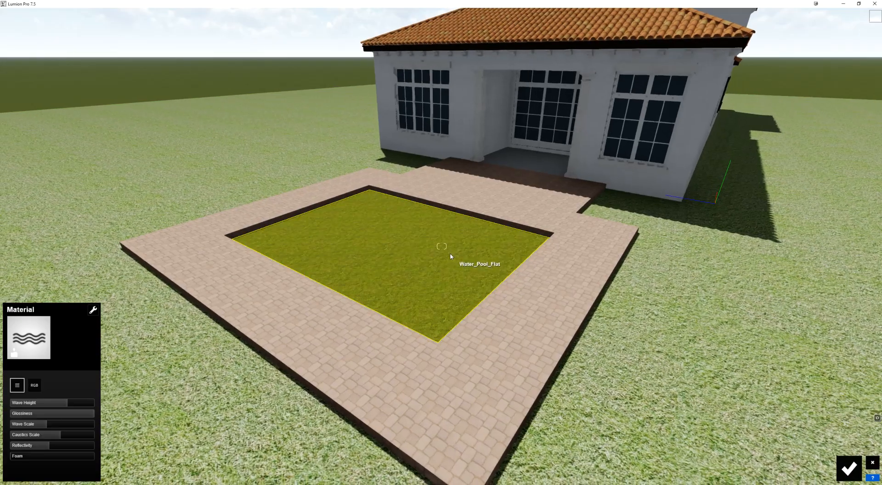
{"action": "key", "text": "w"}
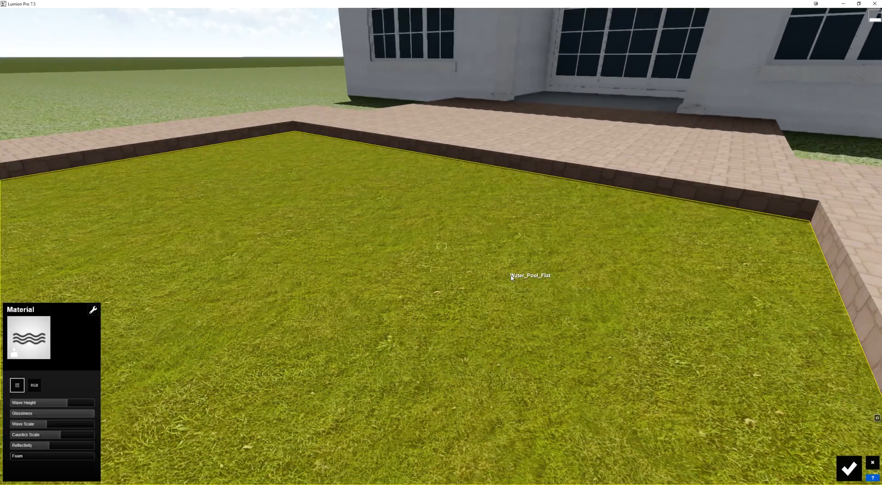
{"action": "mouse_move", "coordinate": [511, 273]}
{"action": "right_mouse_down"}
{"action": "mouse_move", "coordinate": [571, 253]}
{"action": "mouse_move", "coordinate": [502, 289]}
{"action": "mouse_move", "coordinate": [555, 231]}
{"action": "mouse_move", "coordinate": [505, 282]}
{"action": "right_mouse_up"}
{"action": "key", "text": "e"}
{"action": "key", "text": "q"}
{"action": "key", "text": "s"}
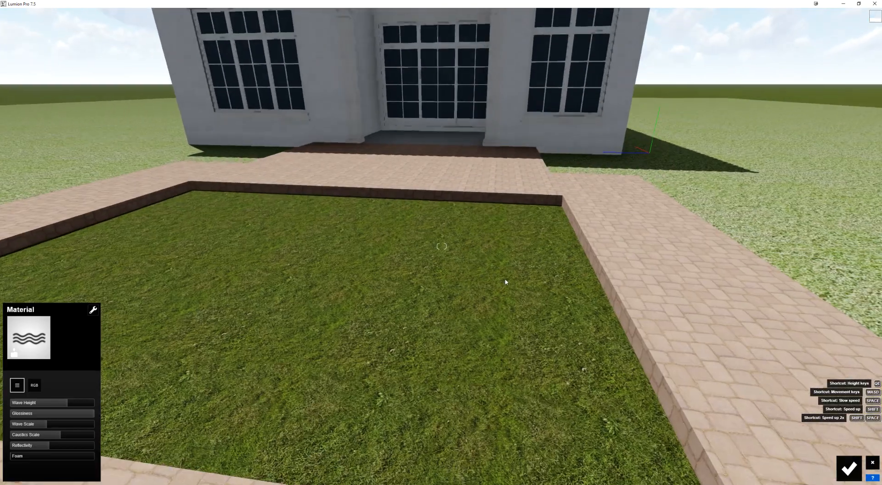
{"action": "key", "text": "s"}
{"action": "key", "text": "s"}
{"action": "key", "text": "q"}
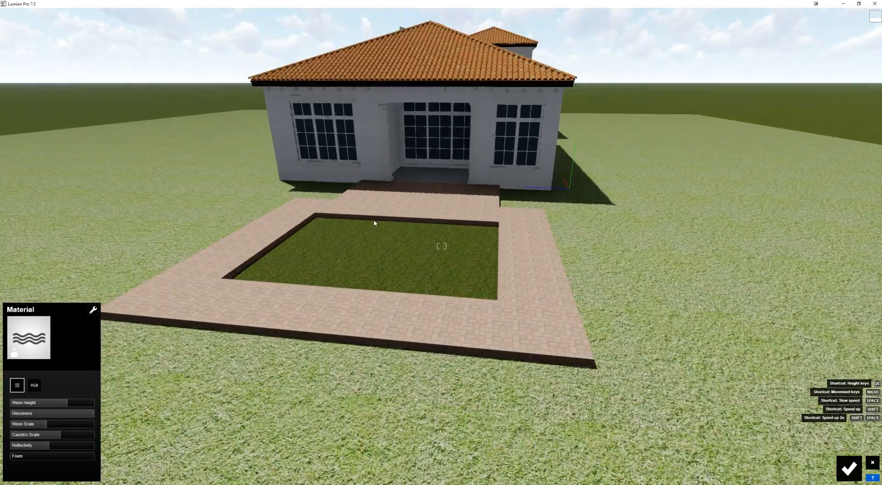
{"action": "right_click_drag", "start_coordinate": [373, 222], "coordinate": [342, 241]}
{"action": "right_click_drag", "start_coordinate": [621, 236], "coordinate": [610, 242]}
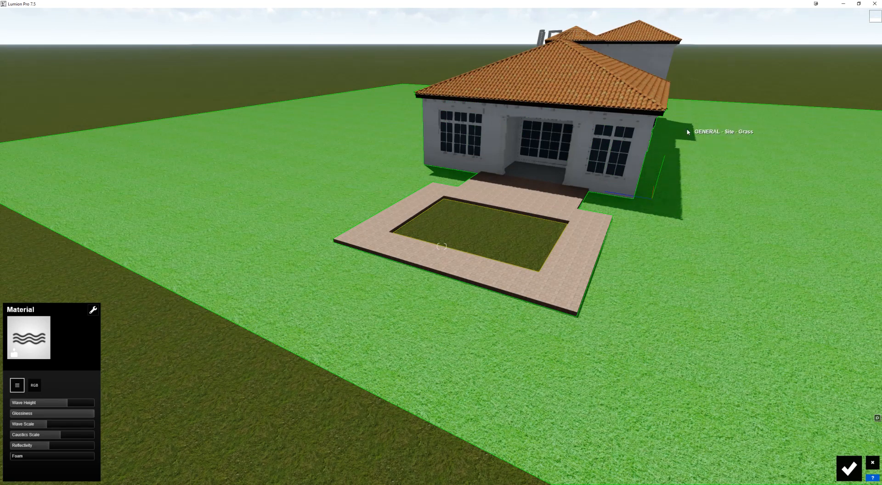
{"action": "key", "text": "Escape"}
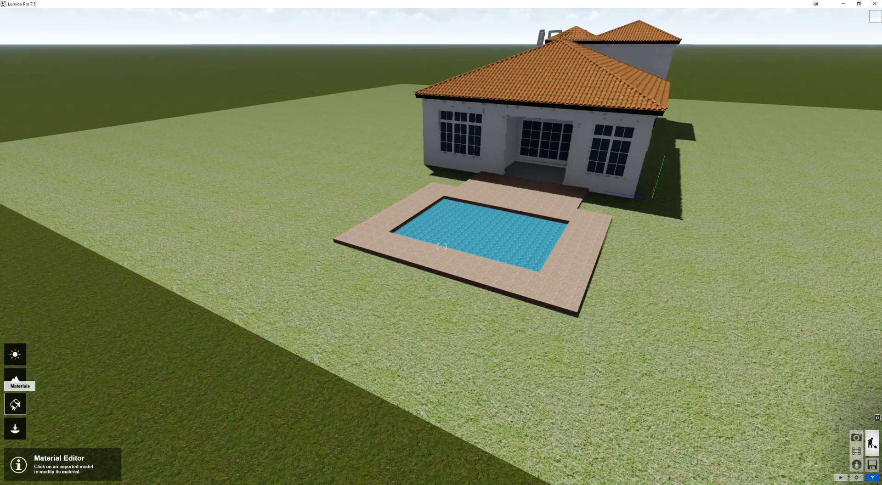
Apply the Nature library's Water material to the Water_Pool_Flat surface and save the material change.
{"action": "left_click", "coordinate": [477, 238]}
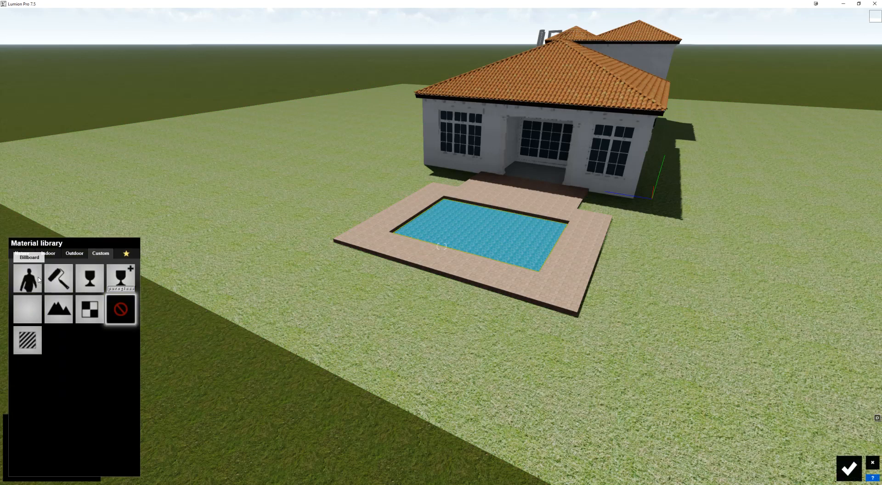
{"action": "left_click", "coordinate": [22, 253]}
{"action": "left_click", "coordinate": [128, 253]}
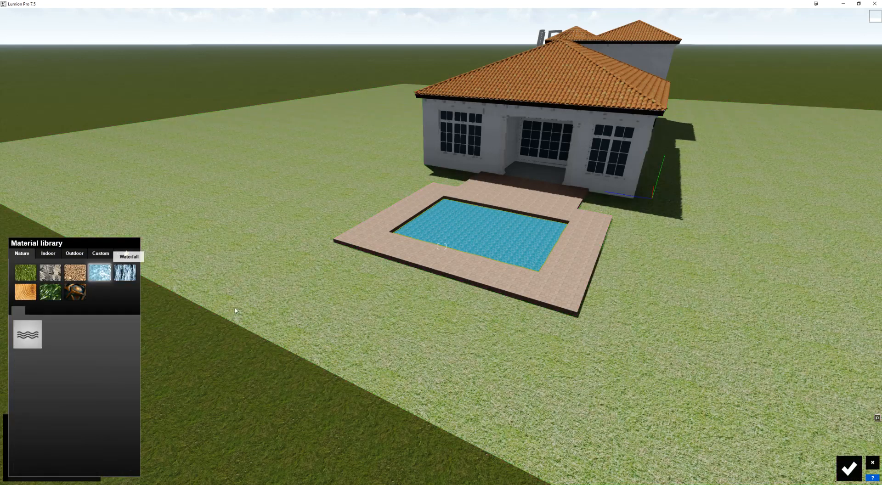
{"action": "left_click", "coordinate": [28, 335]}
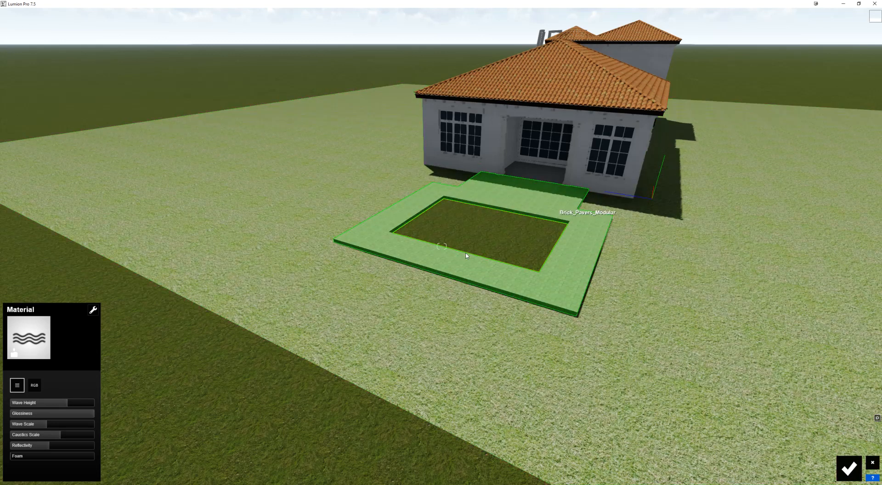
{"action": "left_click", "coordinate": [848, 471]}
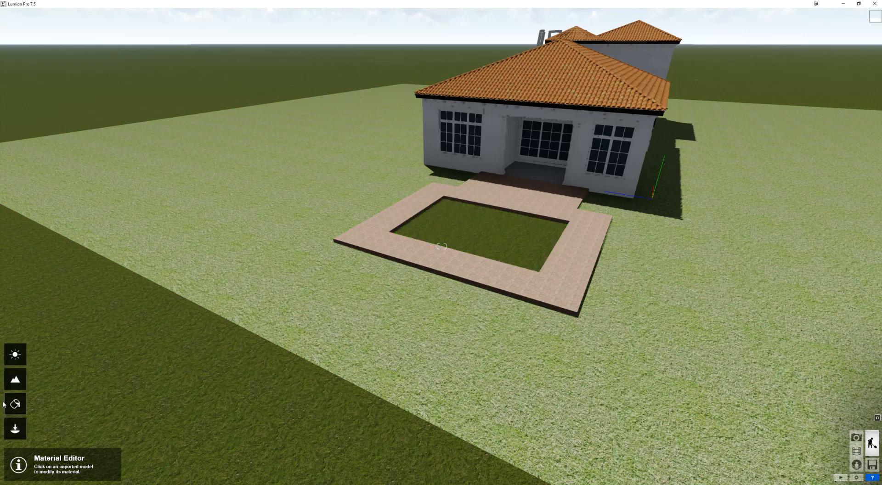
Select the imported house model with a selection rectangle and move it across the ground near the origin axes.
{"action": "left_click", "coordinate": [16, 428]}
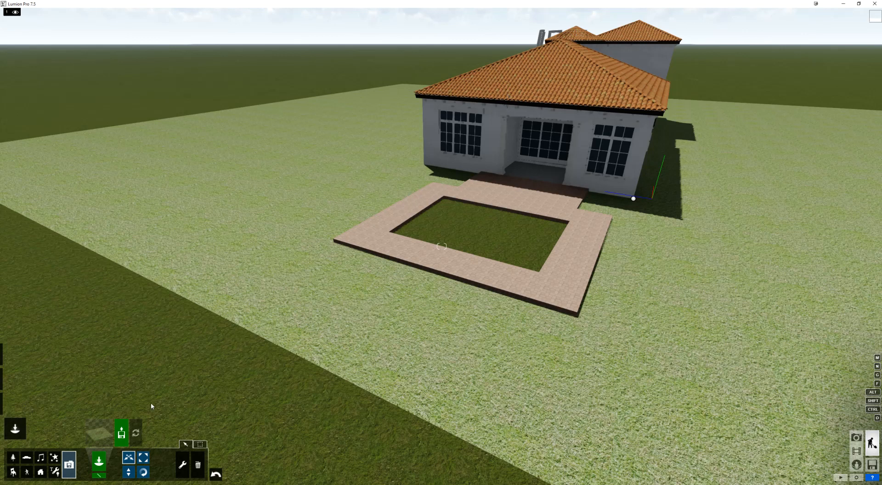
{"action": "left_click", "coordinate": [200, 445]}
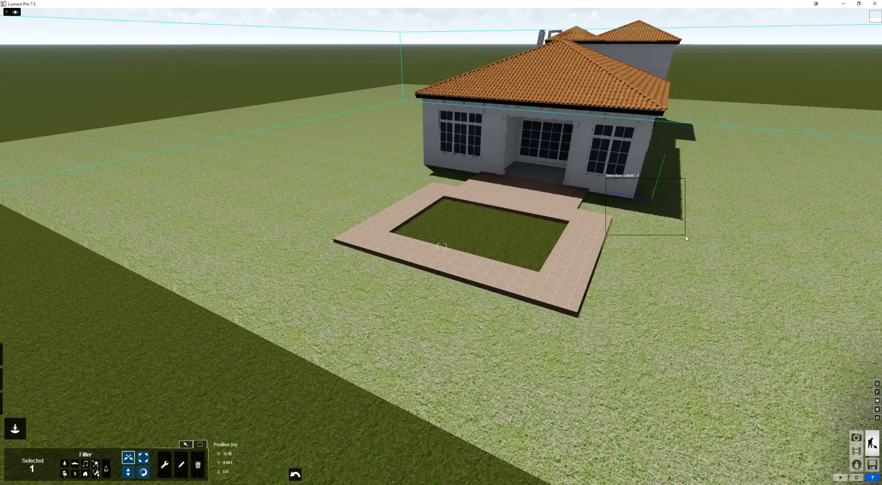
{"action": "left_click", "coordinate": [633, 199]}
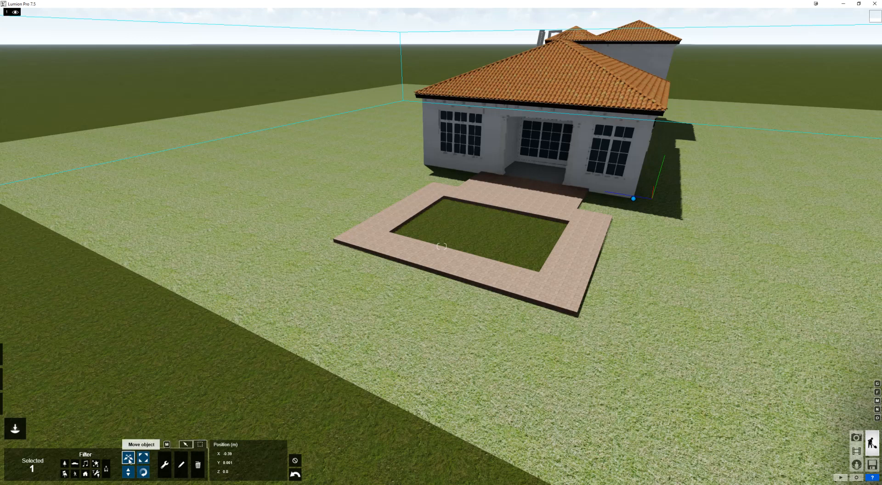
{"action": "left_click_drag", "start_coordinate": [635, 200], "coordinate": [621, 178]}
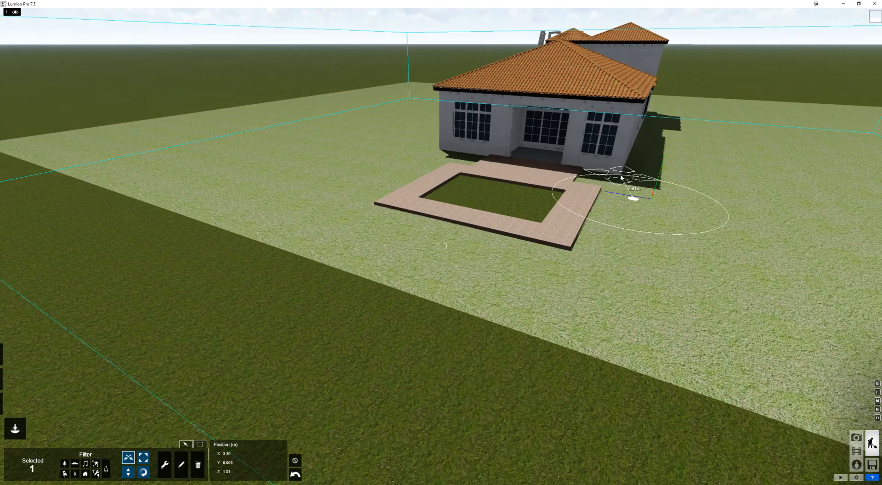
{"action": "left_click_drag", "start_coordinate": [621, 178], "coordinate": [661, 199]}
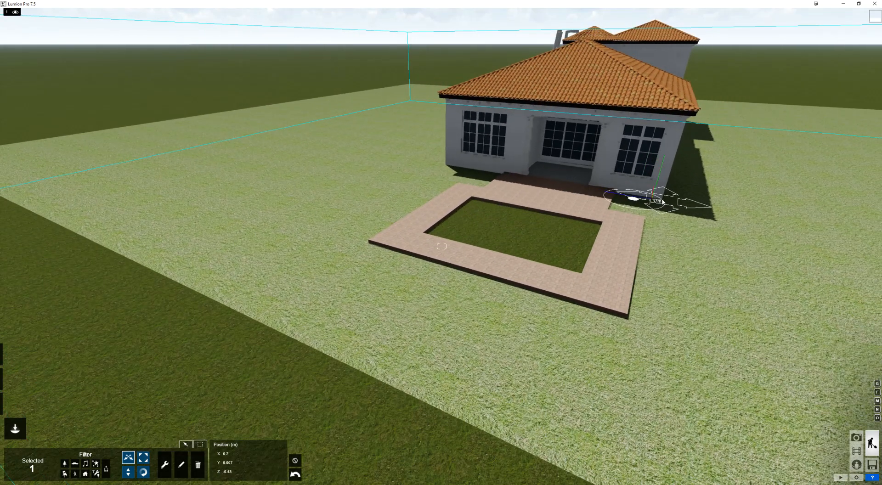
Raise the house vertically until the pool basin clears the terrain.
{"action": "left_click", "coordinate": [129, 472]}
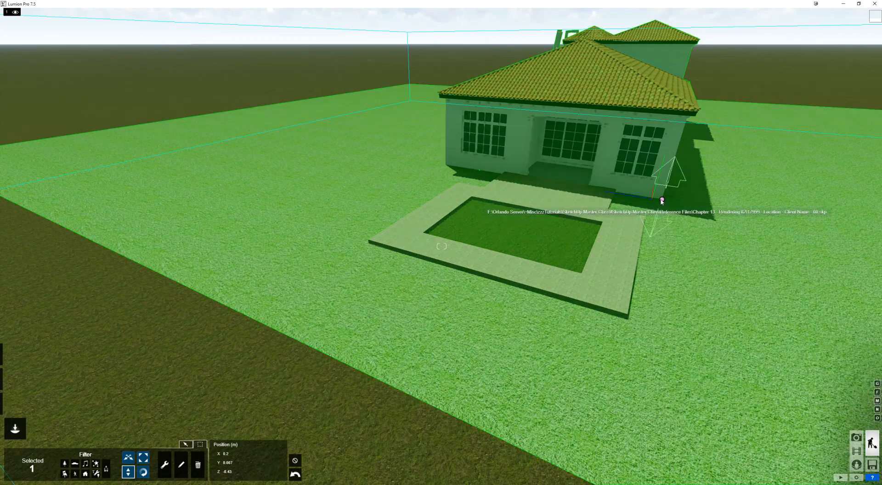
{"action": "left_click_drag", "start_coordinate": [662, 200], "coordinate": [671, 159]}
{"action": "right_click_drag", "start_coordinate": [671, 159], "coordinate": [627, 172]}
{"action": "key", "text": "w"}
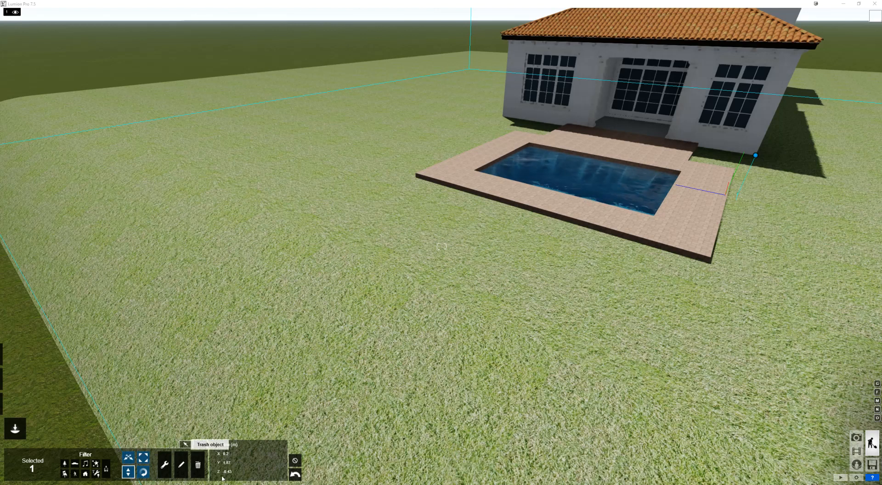
Undo the last two house movements and deselect the model.
{"action": "left_click", "coordinate": [294, 474]}
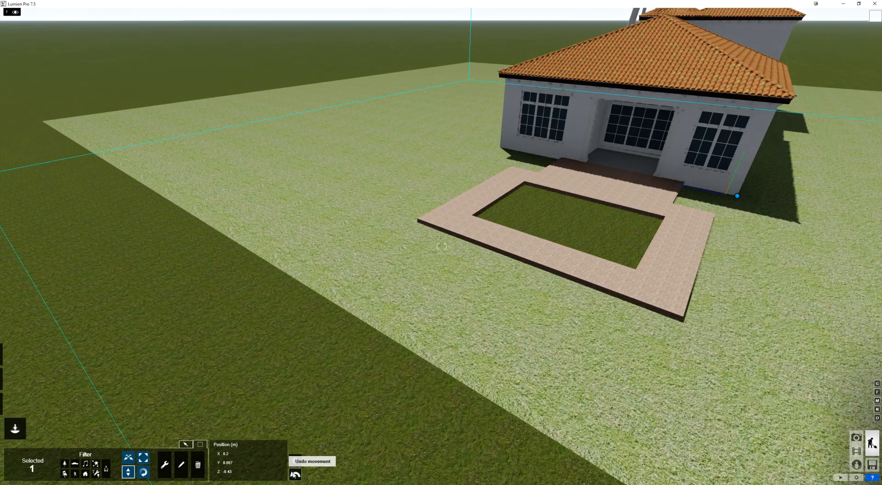
{"action": "left_click", "coordinate": [295, 474]}
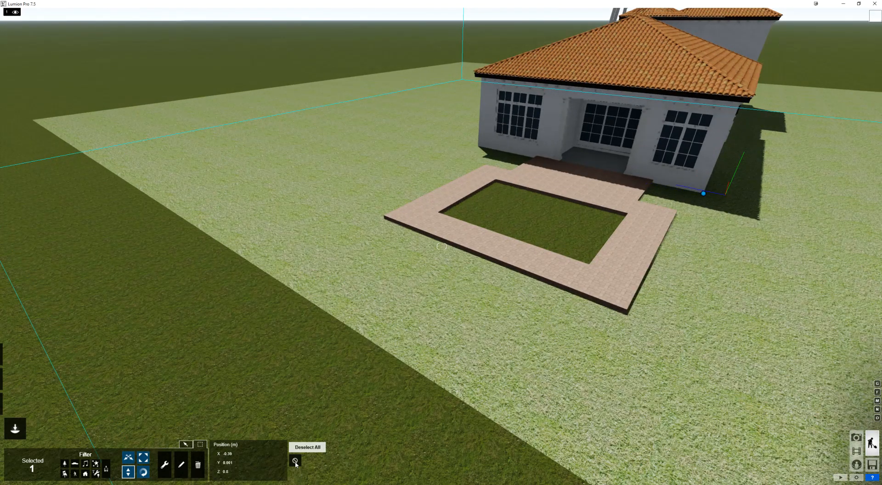
{"action": "left_click", "coordinate": [295, 461]}
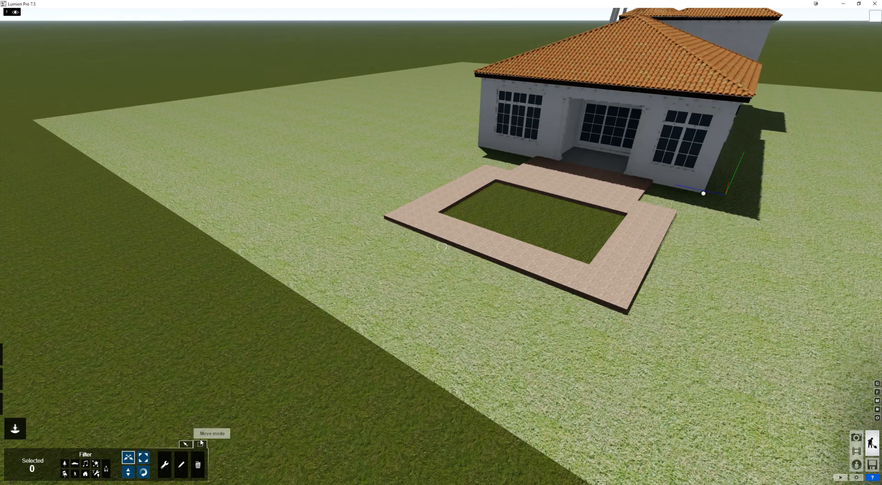
Select the house again and set its X and Z positions to 0.
{"action": "left_click", "coordinate": [702, 192]}
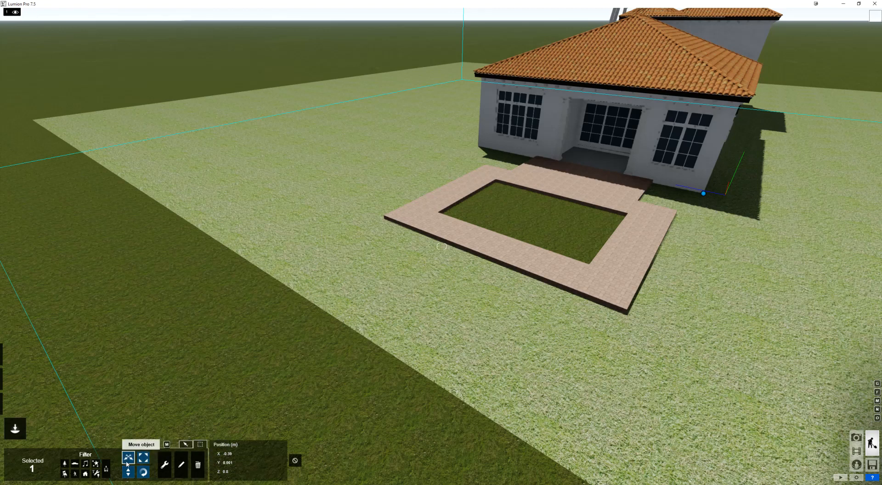
{"action": "mouse_move", "coordinate": [237, 454]}
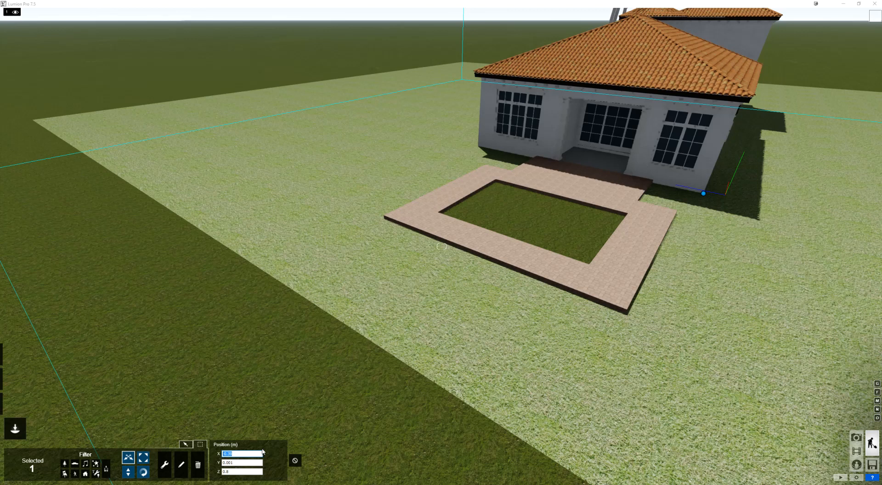
{"action": "left_click", "coordinate": [226, 463]}
{"action": "left_click", "coordinate": [219, 454]}
{"action": "type", "text": "0"}
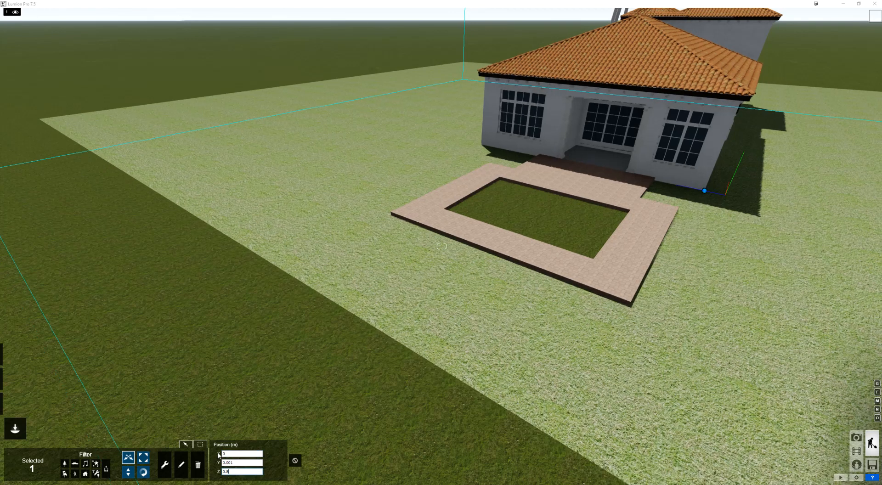
{"action": "key", "text": "Tab"}
{"action": "type", "text": "0"}
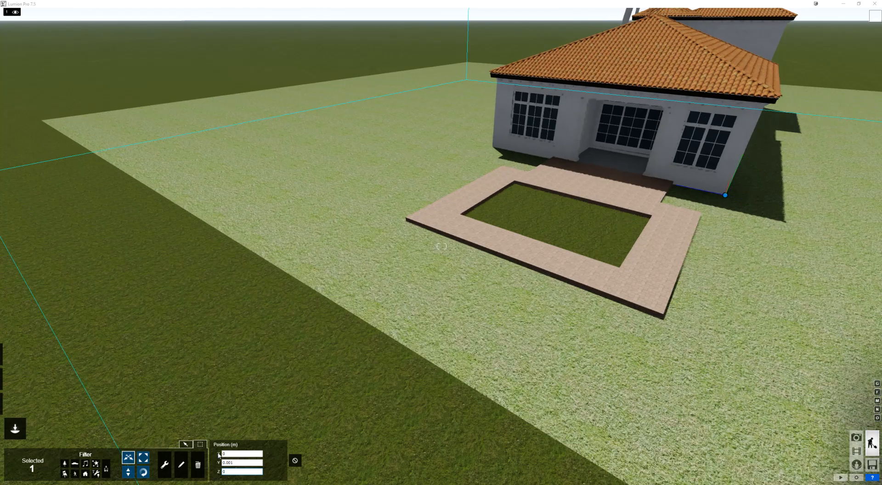
{"action": "key", "text": "Return"}
Offset the house from the origin by setting its X and Z positions to 5 m.
{"action": "right_click_drag", "start_coordinate": [682, 320], "coordinate": [799, 281]}
{"action": "key", "text": "d"}
{"action": "key", "text": "w"}
{"action": "key", "text": "o"}
{"action": "right_click_drag", "start_coordinate": [461, 177], "coordinate": [399, 218]}
{"action": "mouse_move", "coordinate": [234, 454]}
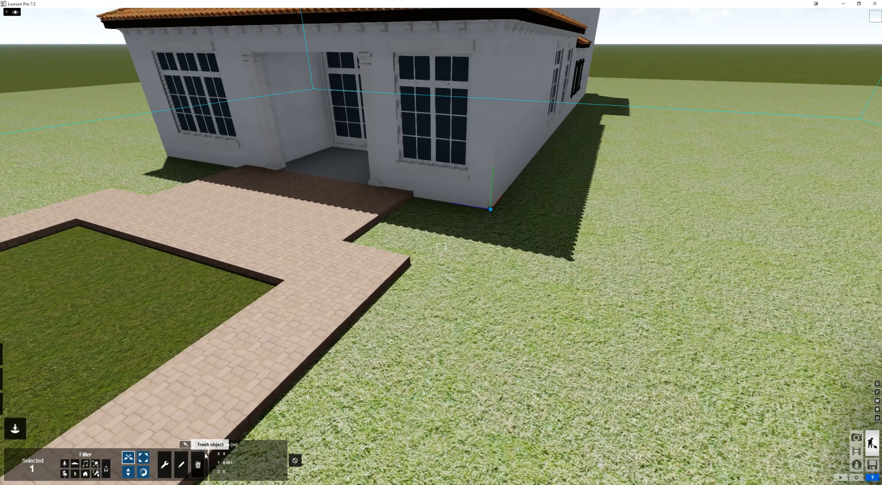
{"action": "left_click", "coordinate": [232, 454]}
{"action": "type", "text": "5"}
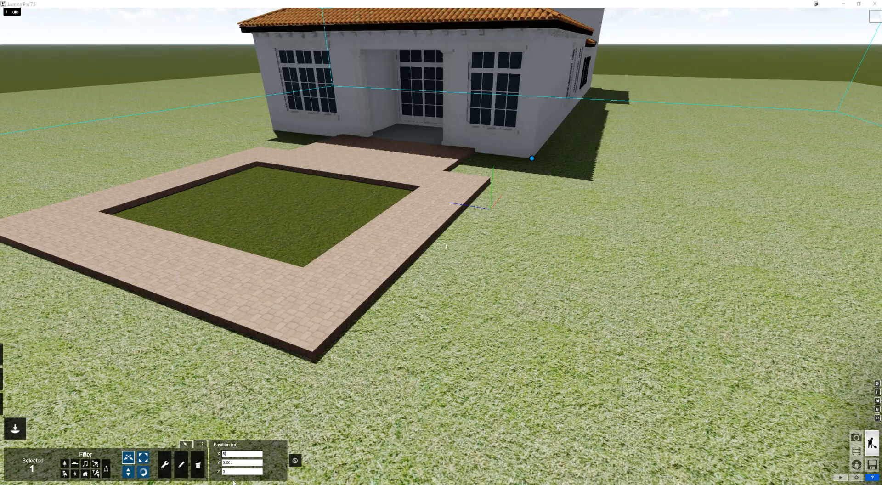
{"action": "left_click", "coordinate": [223, 473]}
{"action": "type", "text": "5"}
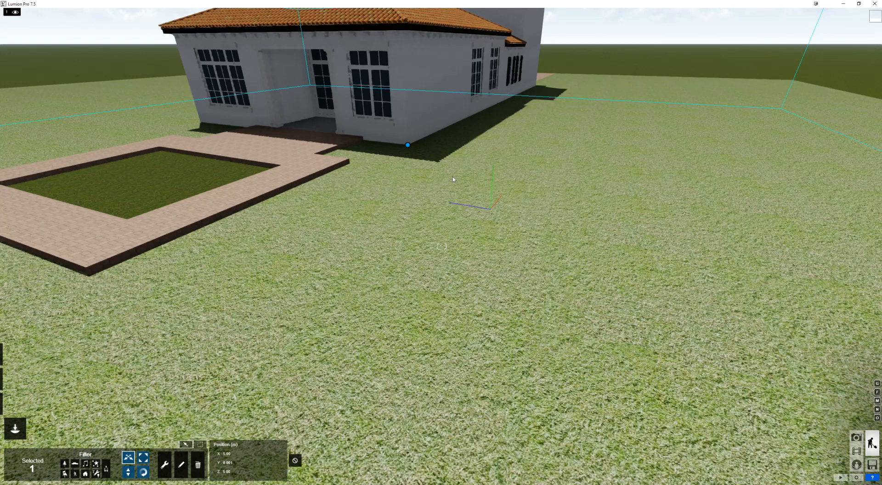
Return the house to the origin axes by setting its X and Z positions back to 0.
{"action": "mouse_move", "coordinate": [210, 456]}
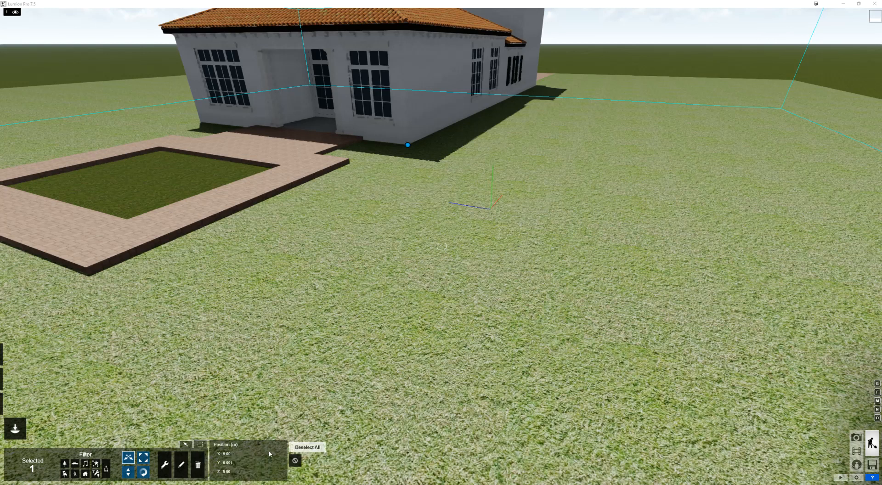
{"action": "left_click", "coordinate": [229, 453]}
{"action": "type", "text": "0"}
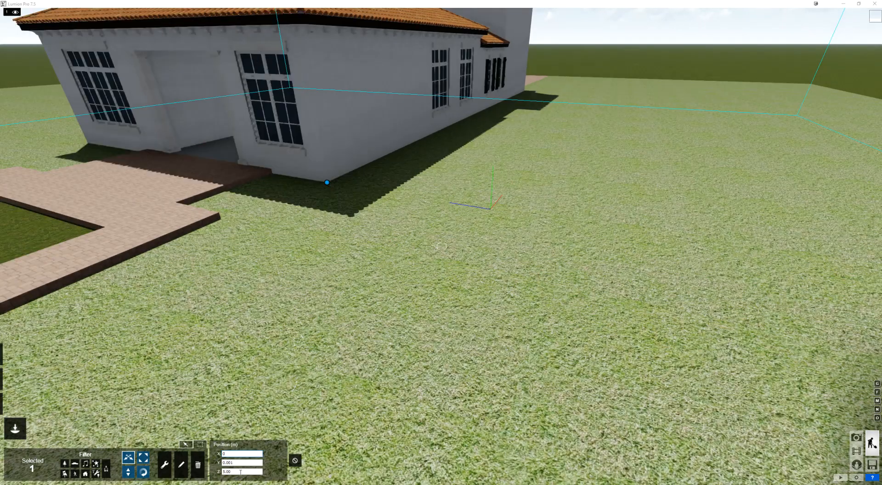
{"action": "left_click", "coordinate": [251, 472]}
{"action": "type", "text": "0"}
{"action": "key", "text": "Return"}
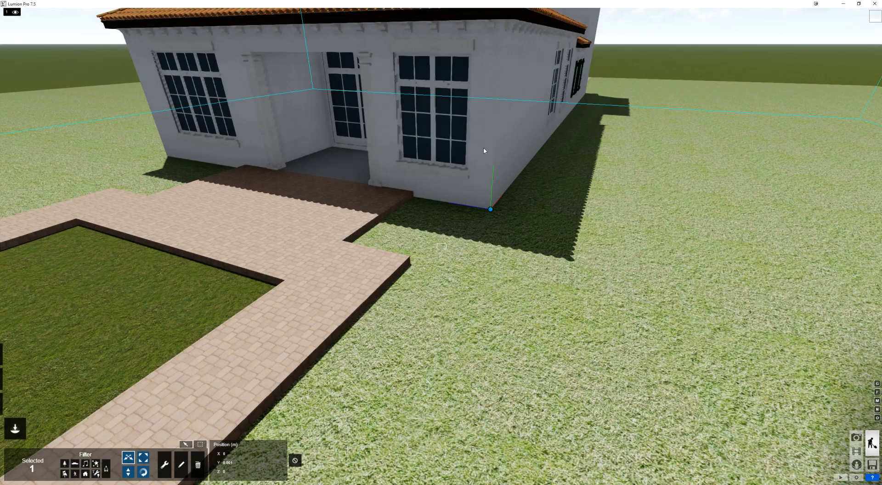
Set the house's Y position to 10 m and view the raised model from a distance.
{"action": "left_click", "coordinate": [244, 463]}
{"action": "left_click", "coordinate": [251, 462]}
{"action": "left_click_drag", "start_coordinate": [251, 463], "coordinate": [215, 463]}
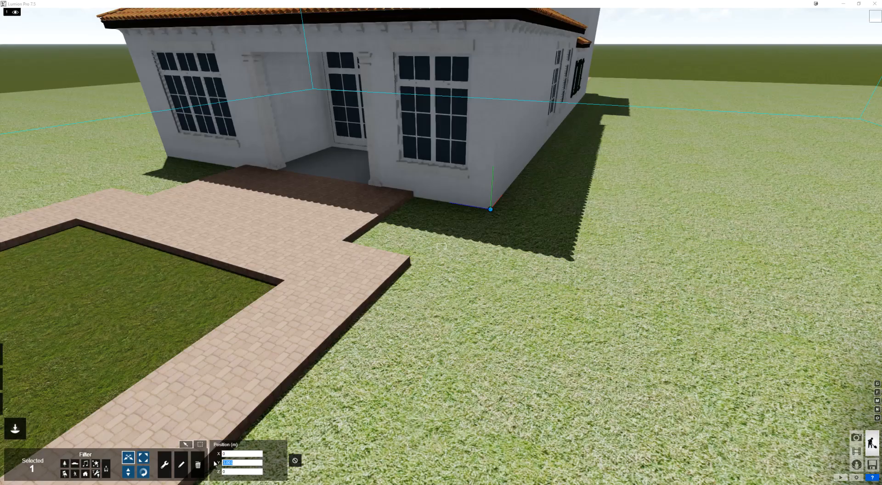
{"action": "type", "text": "10"}
{"action": "key", "text": "Return"}
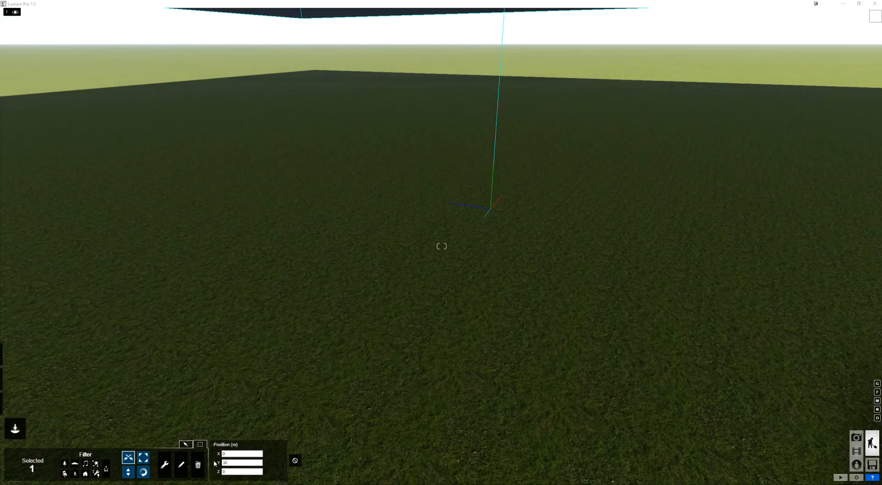
{"action": "right_click_drag", "start_coordinate": [288, 418], "coordinate": [313, 419]}
{"action": "scroll", "coordinate": [291, 401], "scroll_direction": "down", "scroll_amount": 5}
{"action": "key", "text": "e"}
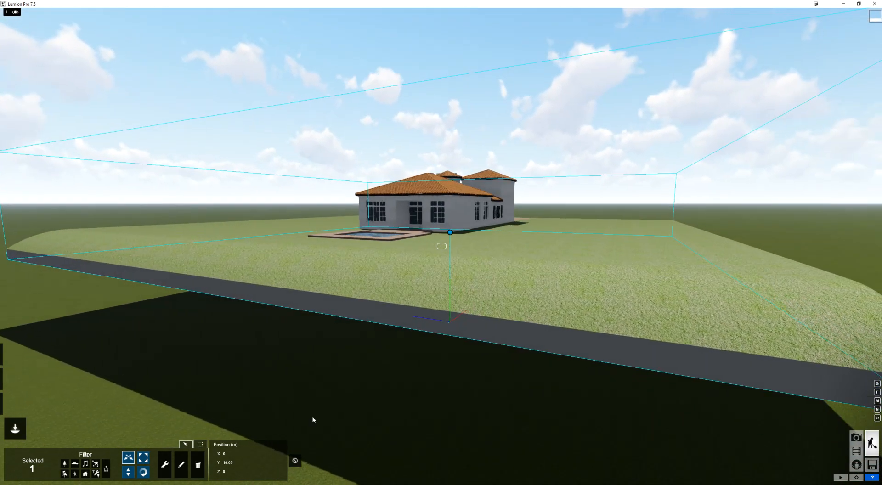
{"action": "key", "text": "o"}
{"action": "right_click_drag", "start_coordinate": [427, 334], "coordinate": [413, 415]}
{"action": "right_click_drag", "start_coordinate": [517, 290], "coordinate": [477, 267]}
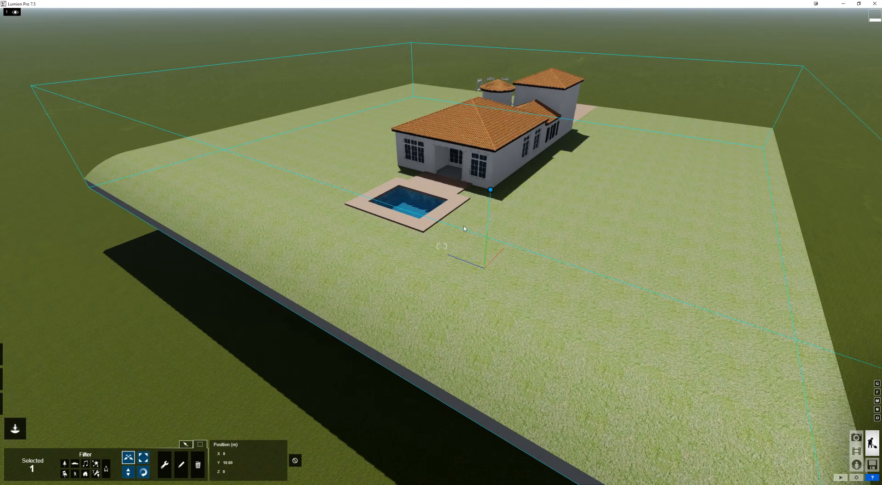
Set the house's Y position to 2 m so that the pool sits above the terrain.
{"action": "left_click_drag", "start_coordinate": [236, 463], "coordinate": [217, 466]}
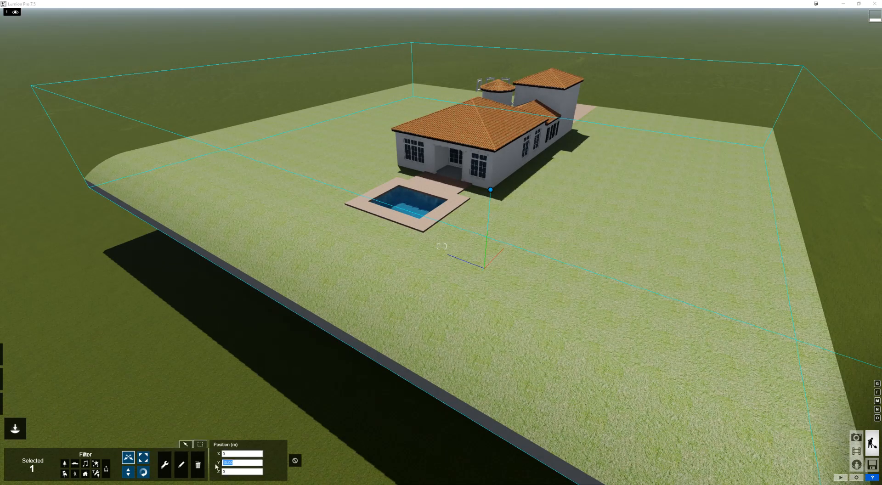
{"action": "type", "text": "2"}
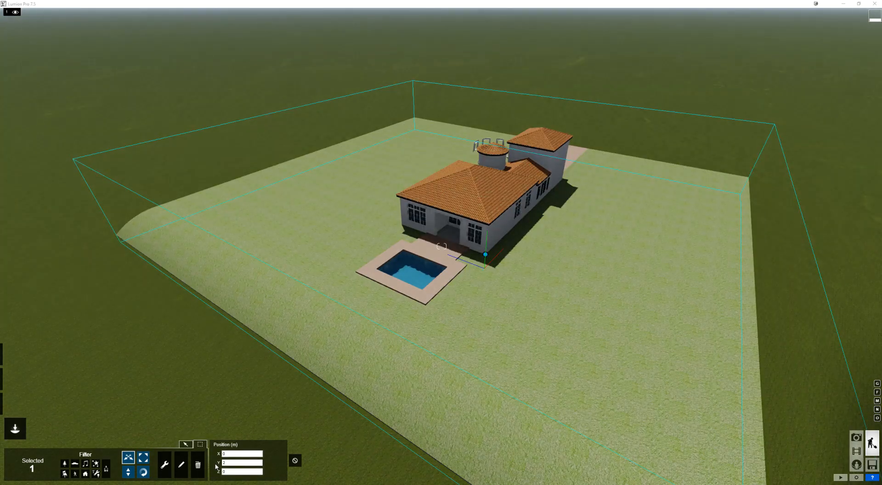
{"action": "right_click_drag", "start_coordinate": [414, 268], "coordinate": [490, 201]}
{"action": "key", "text": "w"}
{"action": "key", "text": "a"}
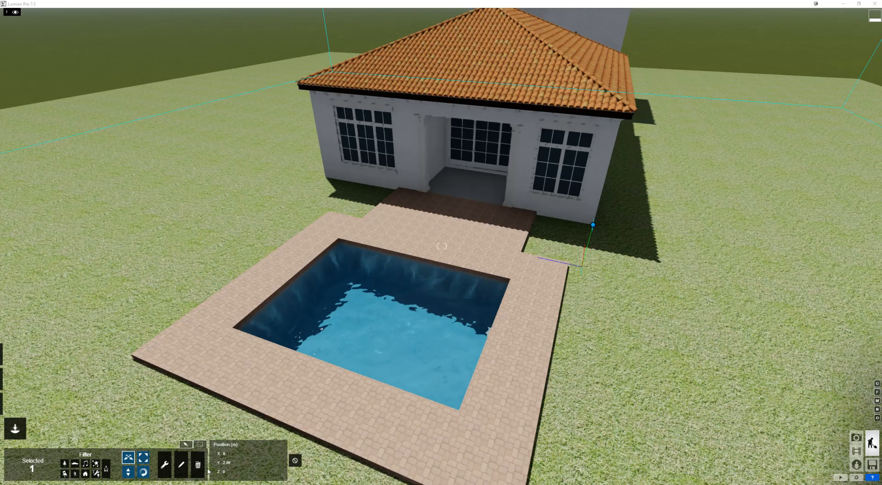
{"action": "mouse_move", "coordinate": [211, 484]}
{"action": "left_click", "coordinate": [198, 464]}
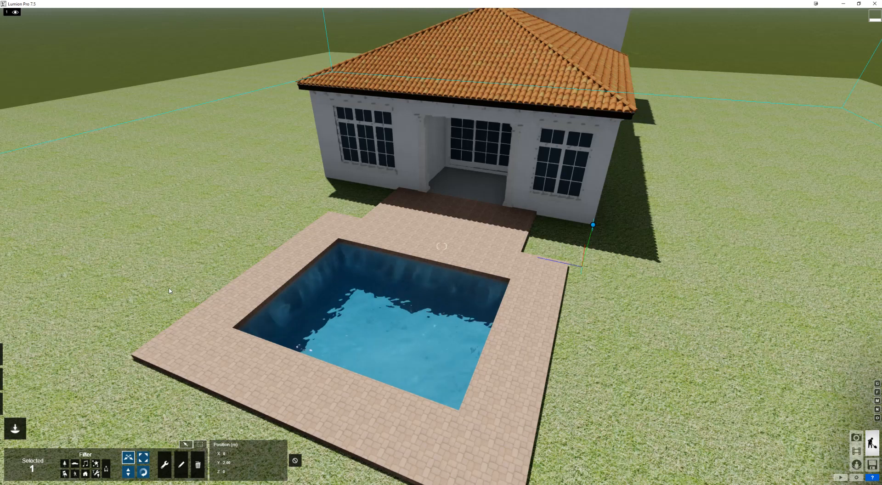
Examine the trim around the round tower's upper windows.
{"action": "right_click_drag", "start_coordinate": [529, 266], "coordinate": [578, 205]}
{"action": "right_click_drag", "start_coordinate": [528, 216], "coordinate": [377, 220]}
{"action": "scroll", "coordinate": [555, 230], "scroll_direction": "down", "scroll_amount": 5}
{"action": "key", "text": "a"}
{"action": "key", "text": "q"}
{"action": "right_click_drag", "start_coordinate": [193, 223], "coordinate": [186, 223]}
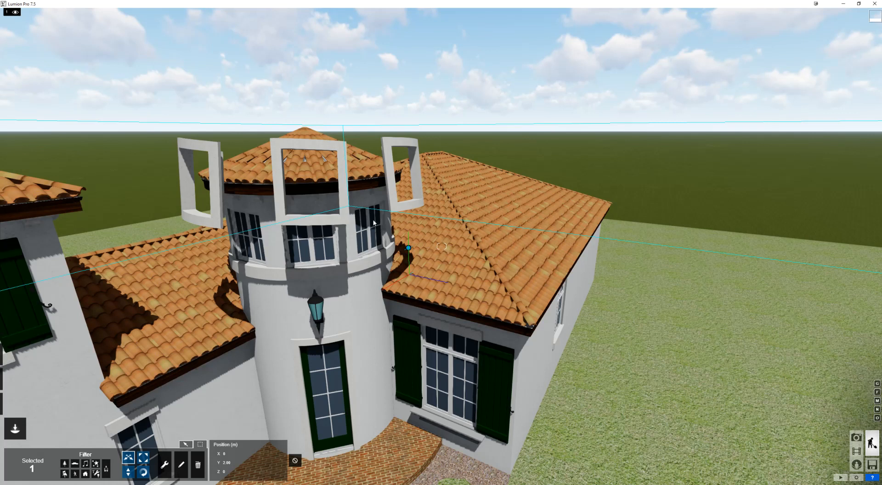
Switch to SketchUp and compare the round tower's upper windows with the imported model in Lumion.
{"action": "key", "text": "alt+Tab"}
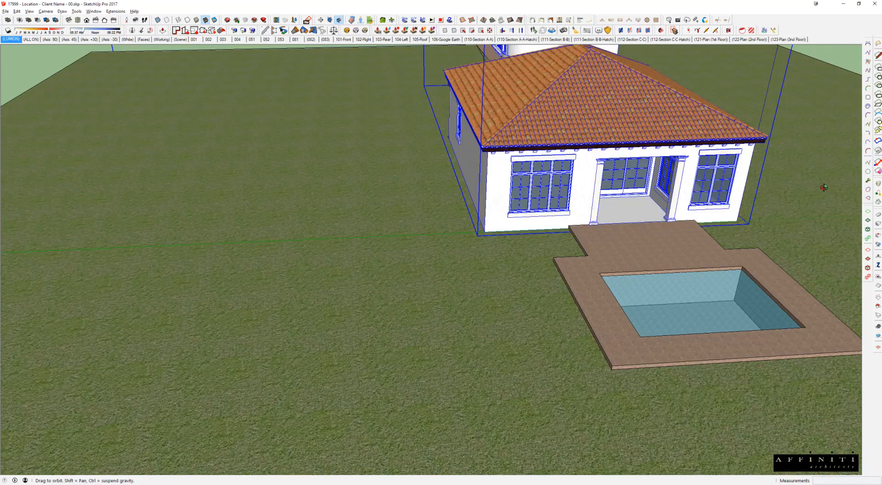
{"action": "mouse_move", "coordinate": [823, 187]}
{"action": "middle_mouse_down"}
{"action": "mouse_move", "coordinate": [464, 408]}
{"action": "mouse_move", "coordinate": [762, 339]}
{"action": "middle_mouse_up"}
{"action": "scroll", "coordinate": [569, 193], "scroll_direction": "up", "scroll_amount": 8}
{"action": "middle_click_drag", "start_coordinate": [583, 165], "coordinate": [497, 220]}
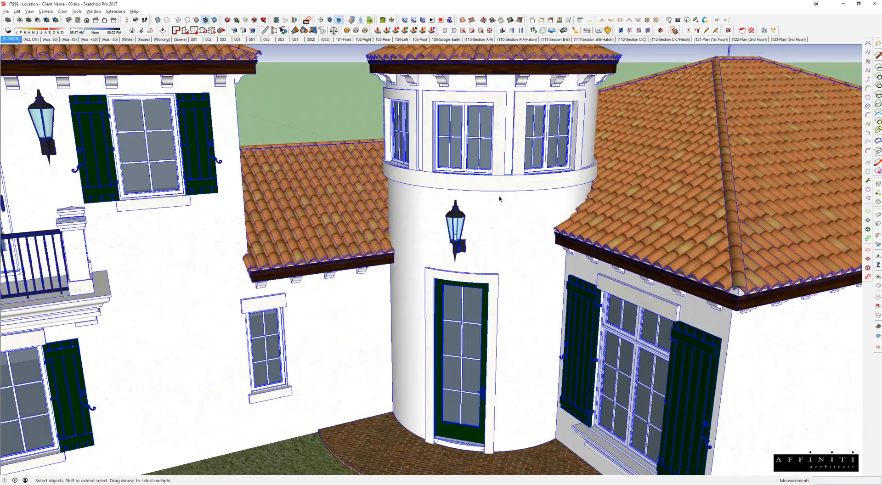
{"action": "key", "text": "alt+Tab"}
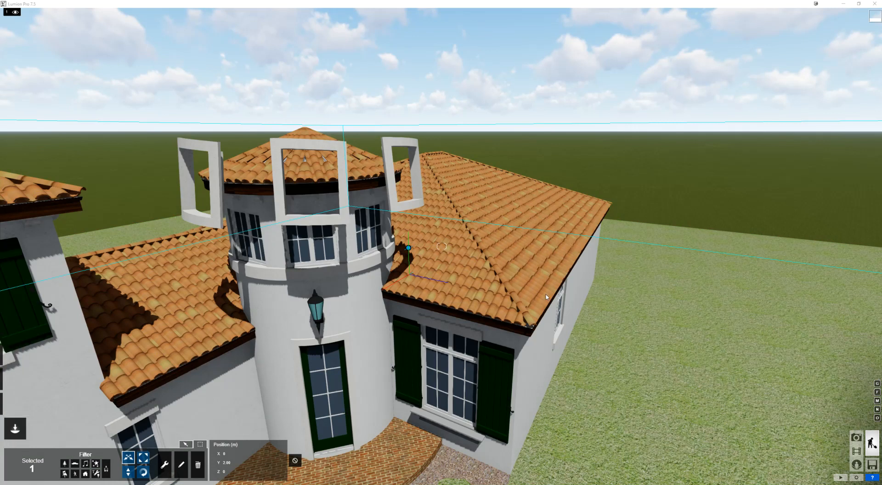
{"action": "key", "text": "alt+Tab"}
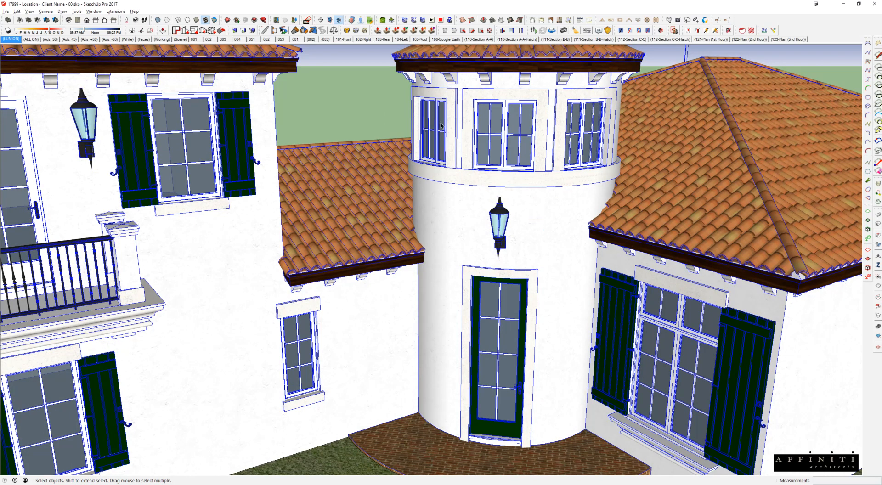
Switch to Lumion and bring up the Re-import Model option for the imported house.
{"action": "key", "text": "alt+Tab"}
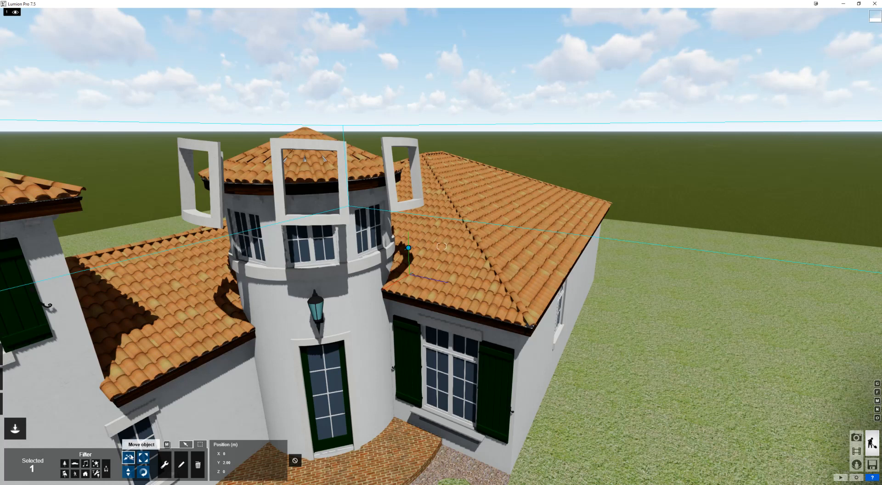
{"action": "left_click", "coordinate": [185, 444]}
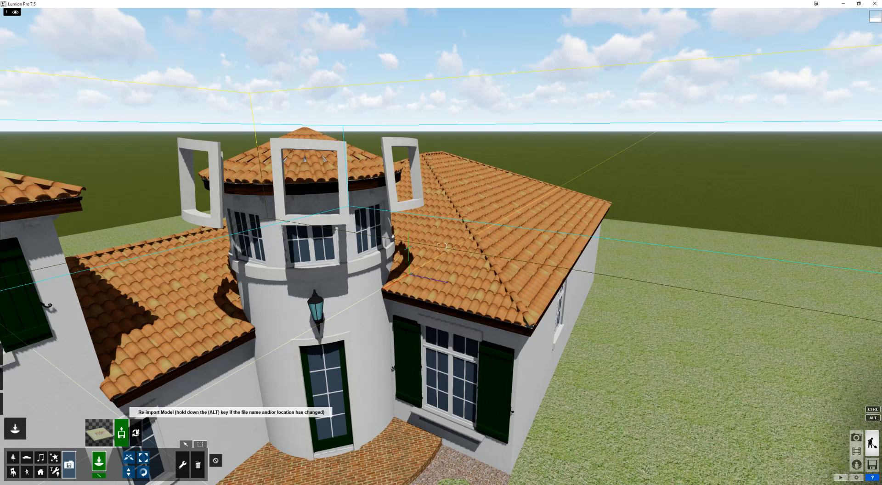
{"action": "left_click", "coordinate": [136, 434]}
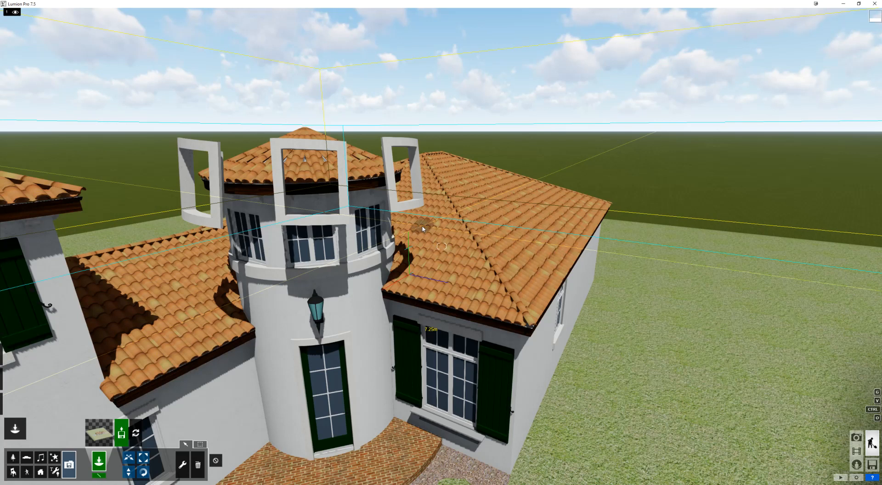
Switch to SketchUp, isolate the round tower's curved windows from the rest of the house, and open the middle one to inspect its geometry.
{"action": "key", "text": "alt+Tab"}
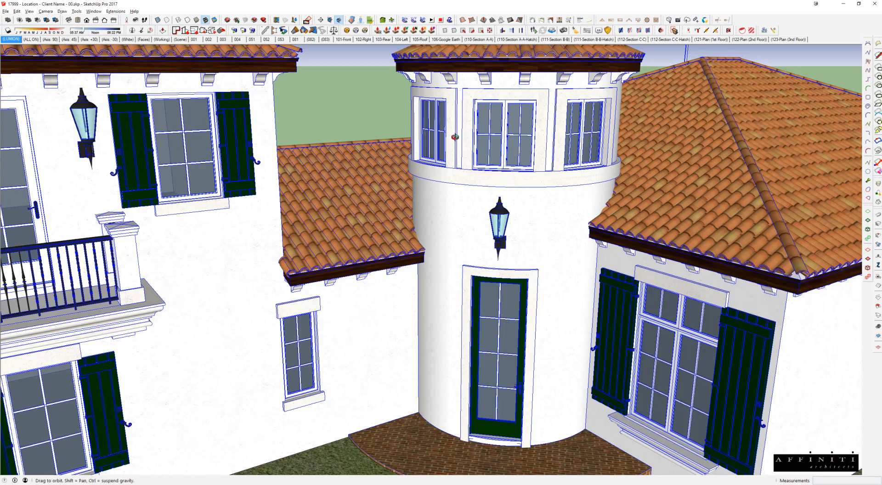
{"action": "middle_click_drag", "start_coordinate": [442, 133], "coordinate": [461, 139]}
{"action": "scroll", "coordinate": [493, 98], "scroll_direction": "up", "scroll_amount": 5}
{"action": "double_click", "coordinate": [454, 136]}
{"action": "key", "text": "h"}
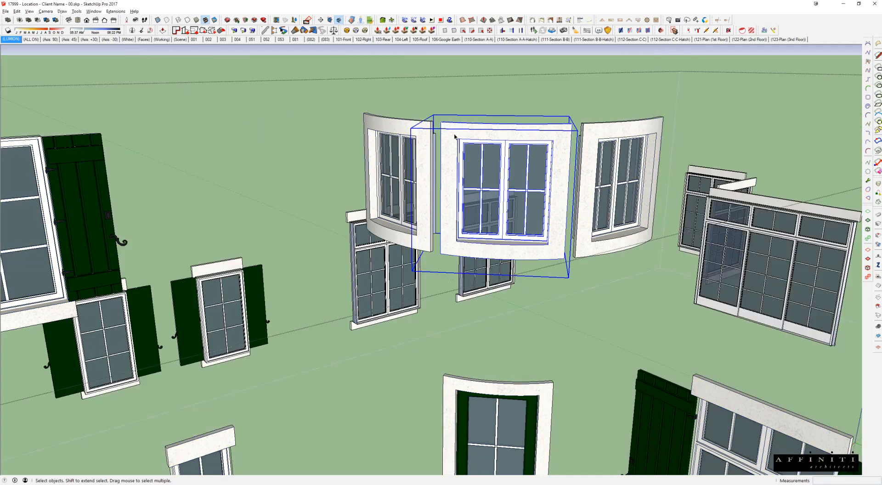
{"action": "middle_click_drag", "start_coordinate": [488, 134], "coordinate": [523, 166]}
{"action": "double_click", "coordinate": [461, 132]}
{"action": "left_click", "coordinate": [461, 131]}
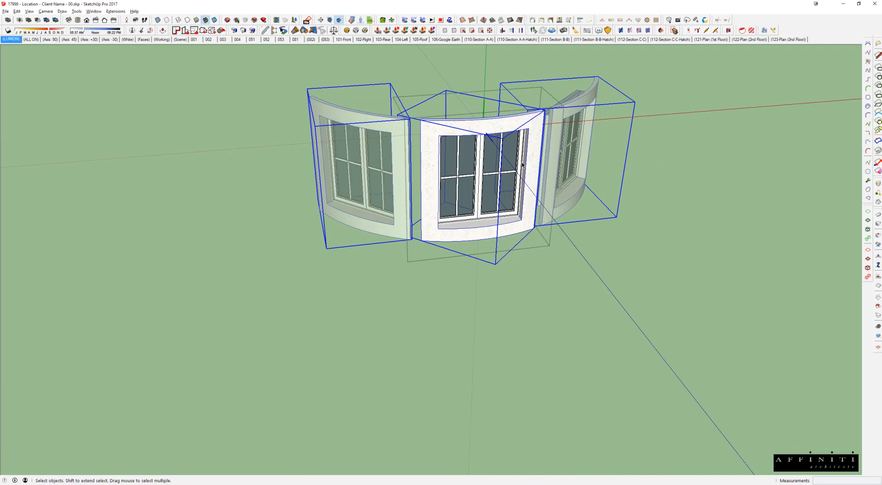
Leave the opened curved window and open the neighbouring one to inspect its geometry and axes.
{"action": "key", "text": "Escape"}
{"action": "left_click", "coordinate": [504, 158]}
{"action": "scroll", "coordinate": [397, 123], "scroll_direction": "up", "scroll_amount": 3}
{"action": "double_click", "coordinate": [396, 122]}
{"action": "left_click", "coordinate": [397, 122]}
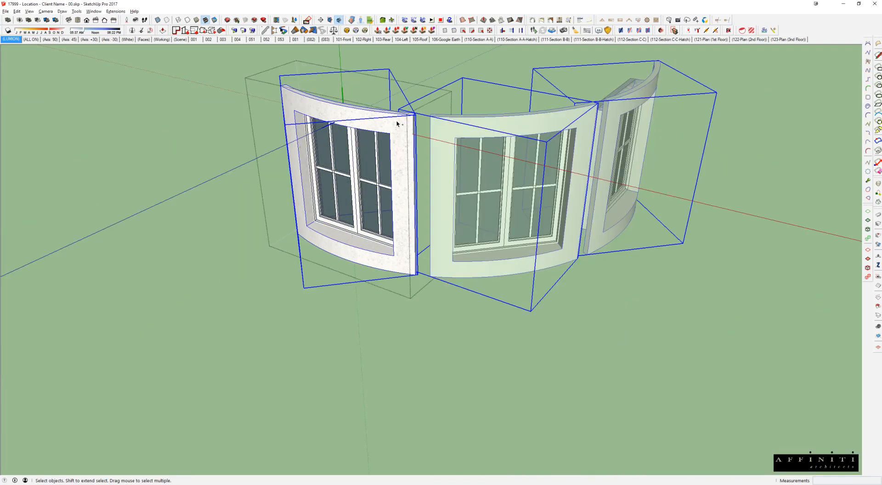
Open the round tower's third curved window to inspect its nested frame geometry, and return to the full house model.
{"action": "key", "text": "Escape"}
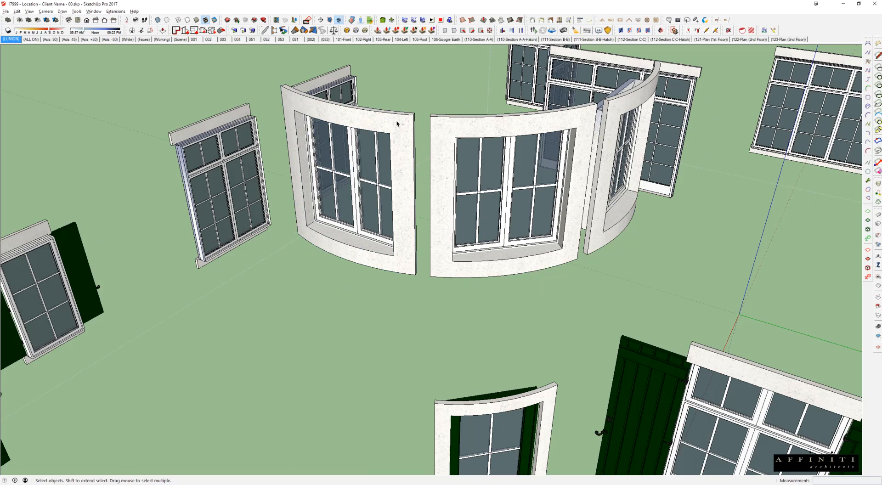
{"action": "double_click", "coordinate": [619, 107]}
{"action": "key", "text": "Escape"}
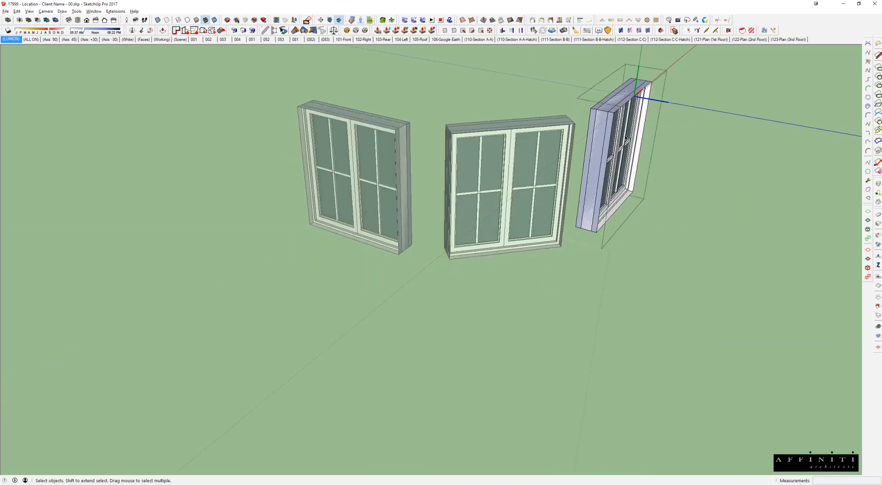
{"action": "left_click", "coordinate": [625, 137]}
{"action": "middle_click_drag", "start_coordinate": [625, 138], "coordinate": [473, 140]}
{"action": "key", "text": "Escape"}
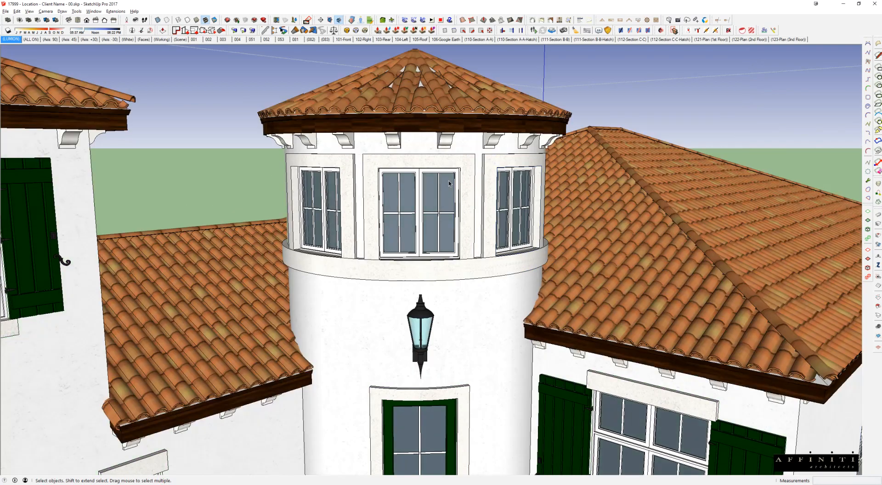
{"action": "scroll", "coordinate": [449, 183], "scroll_direction": "down", "scroll_amount": 3}
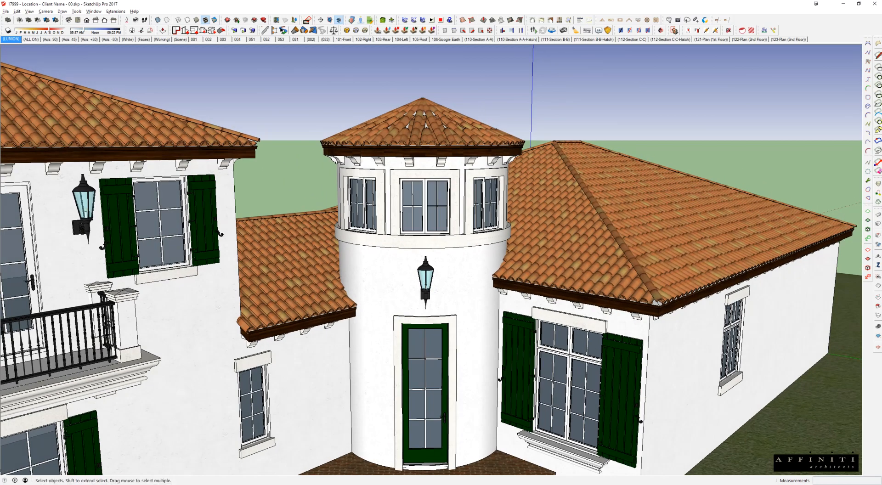
Switch to Lumion and re-import the updated house model.
{"action": "key", "text": "alt+Tab"}
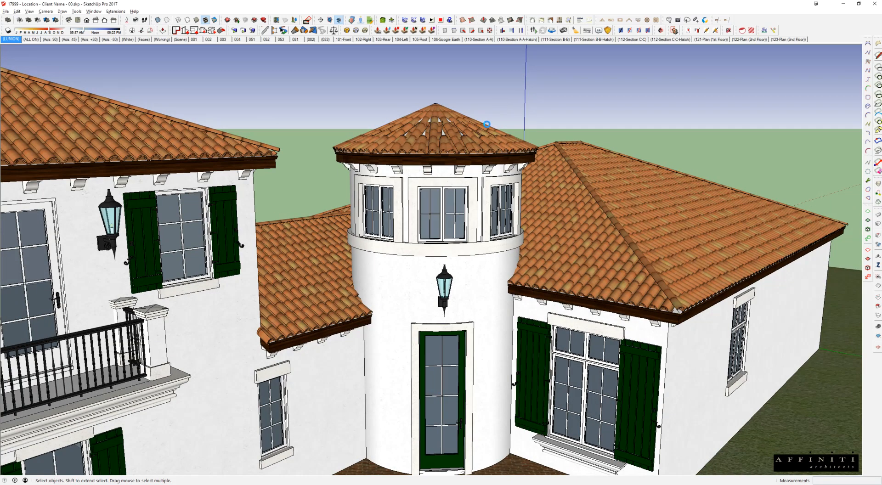
{"action": "key", "text": "alt+Tab"}
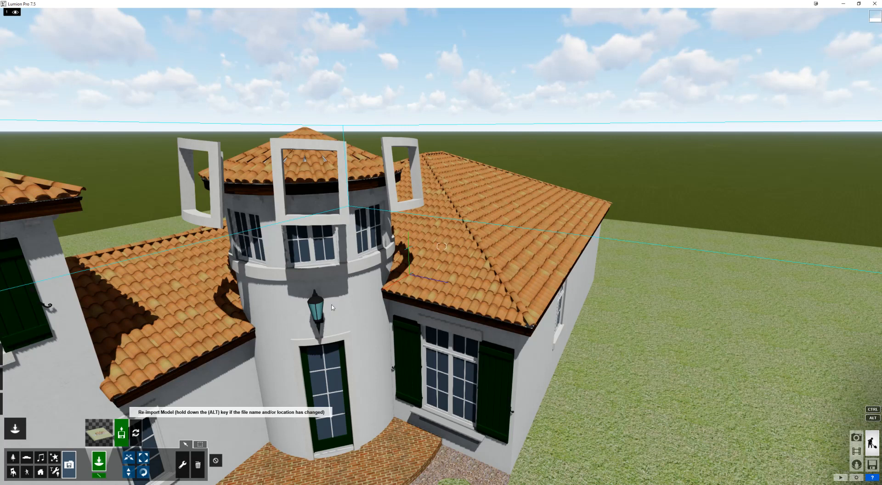
{"action": "left_click", "coordinate": [127, 441]}
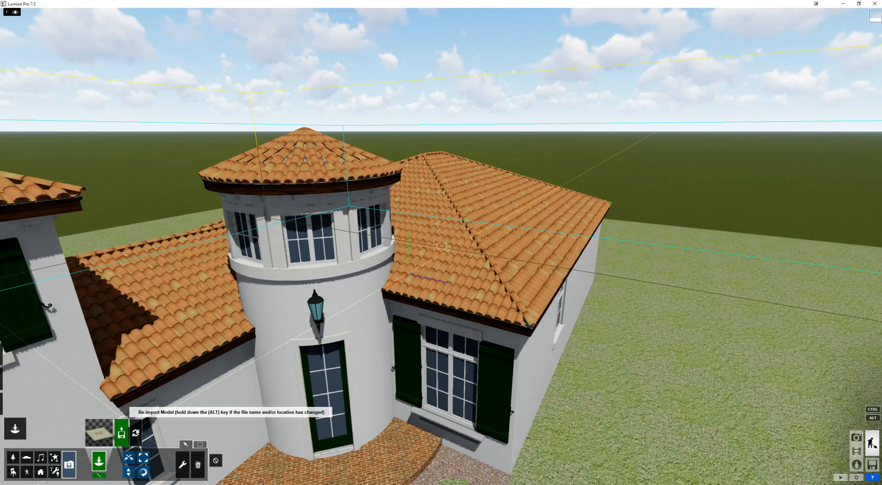
Examine the re-imported house from close and far viewpoints, including the round tower's upper windows, balcony and entry walk.
{"action": "right_click_drag", "start_coordinate": [293, 294], "coordinate": [271, 221]}
{"action": "right_click_drag", "start_coordinate": [363, 367], "coordinate": [365, 387]}
{"action": "key", "text": "e"}
{"action": "key", "text": "s"}
{"action": "key", "text": "a"}
{"action": "key", "text": "d"}
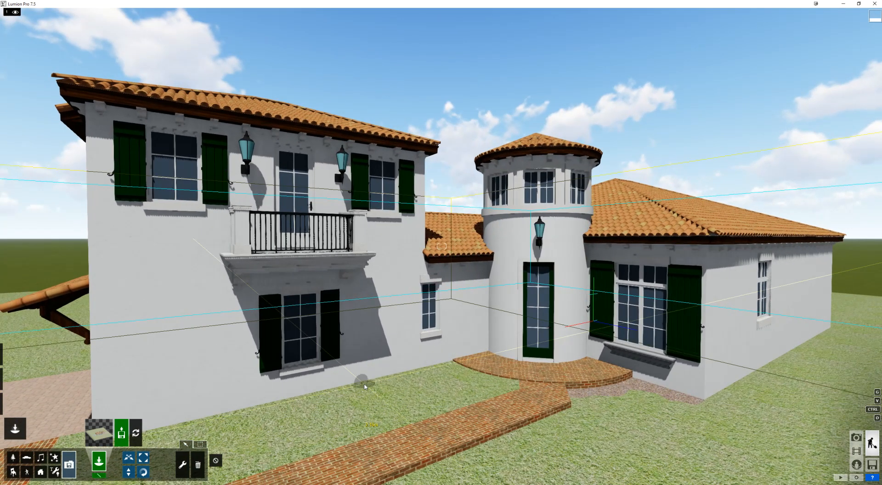
{"action": "key", "text": "s"}
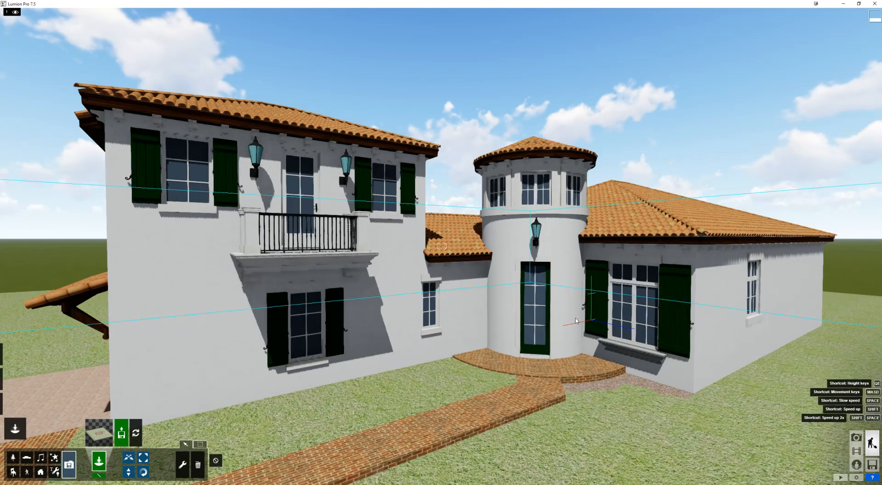
{"action": "key", "text": "q"}
{"action": "key", "text": "d"}
{"action": "right_click_drag", "start_coordinate": [528, 325], "coordinate": [419, 361]}
{"action": "key", "text": "s"}
{"action": "key", "text": "a"}
{"action": "key", "text": "w"}
{"action": "key", "text": "e"}
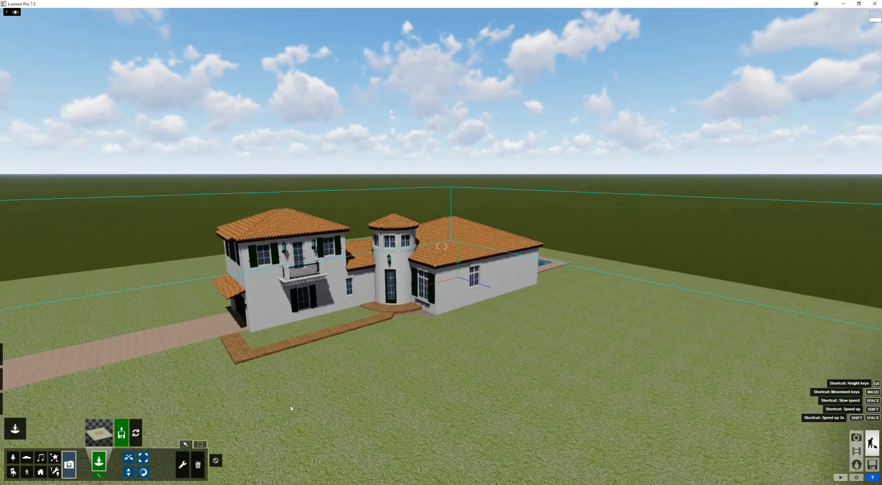
Turn on the ocean in the landscape settings.
{"action": "mouse_move", "coordinate": [16, 423]}
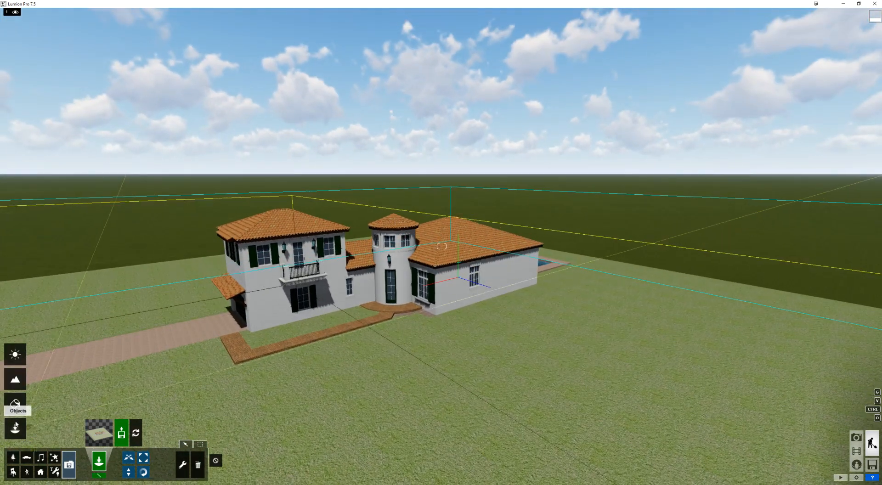
{"action": "left_click", "coordinate": [16, 379]}
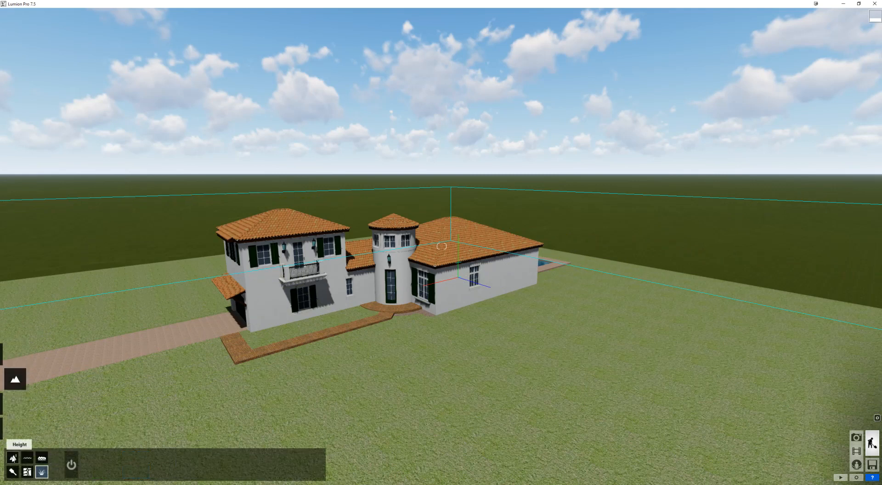
{"action": "left_click", "coordinate": [41, 458]}
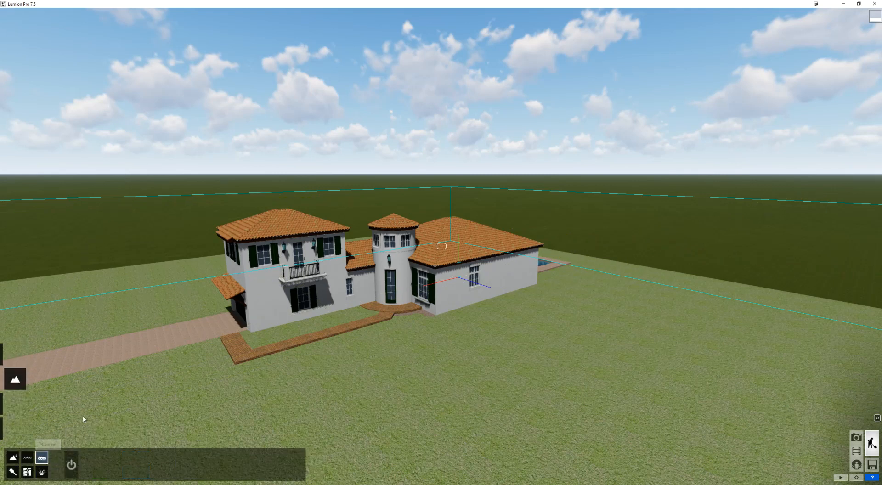
{"action": "left_click", "coordinate": [71, 464]}
Examine the shoreline and the ocean's water level around the edge of the house site.
{"action": "key", "text": "d"}
{"action": "right_click_drag", "start_coordinate": [661, 281], "coordinate": [643, 330]}
{"action": "key", "text": "s"}
{"action": "key", "text": "a"}
{"action": "key", "text": "e"}
{"action": "key", "text": "q"}
{"action": "right_click_drag", "start_coordinate": [521, 357], "coordinate": [525, 366]}
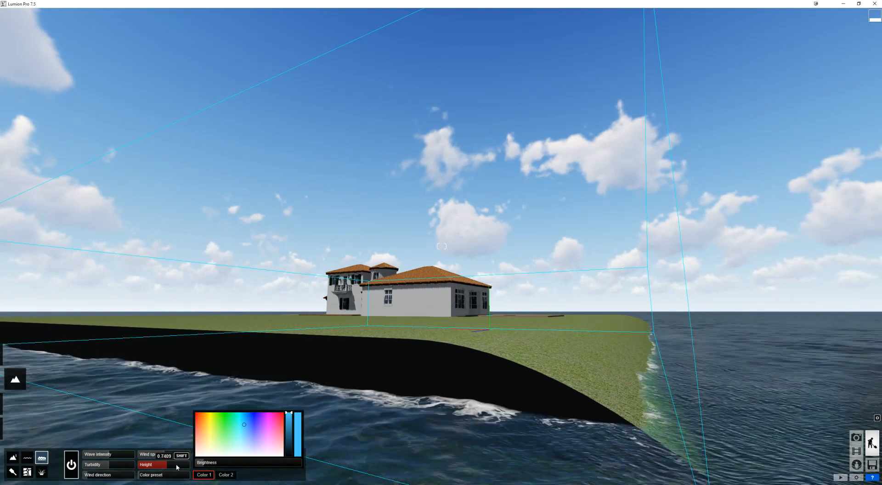
{"action": "right_click_drag", "start_coordinate": [374, 239], "coordinate": [607, 86]}
{"action": "key", "text": "o"}
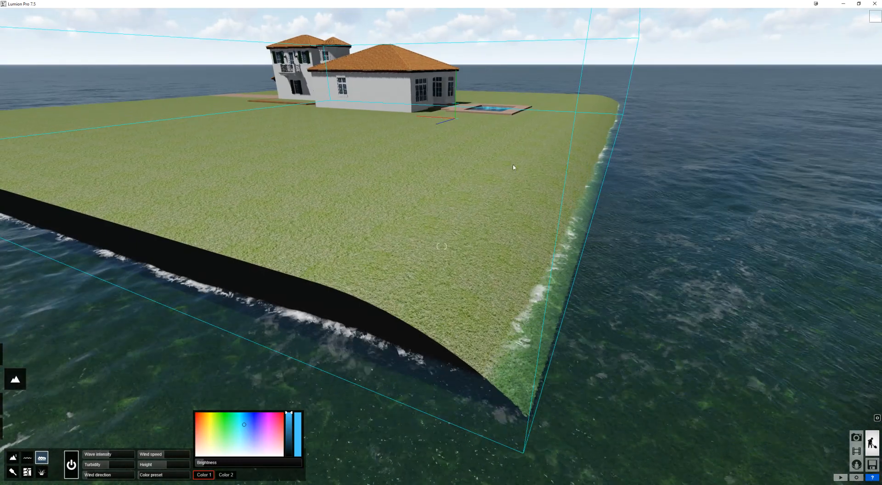
Examine the front of the house and its lawn against the surrounding ocean from near and raised viewpoints.
{"action": "right_click_drag", "start_coordinate": [441, 246], "coordinate": [473, 277]}
{"action": "right_click_drag", "start_coordinate": [368, 205], "coordinate": [335, 187]}
{"action": "key", "text": "w"}
{"action": "right_click_drag", "start_coordinate": [442, 246], "coordinate": [415, 215]}
{"action": "key", "text": "w"}
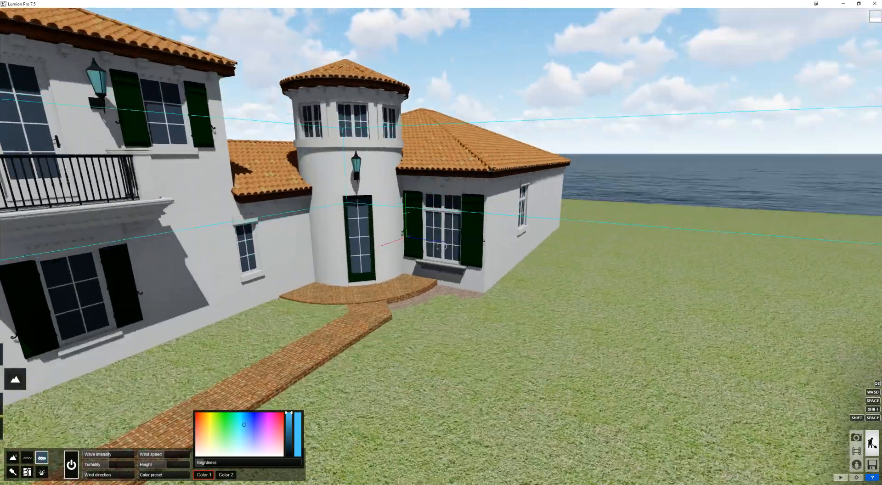
{"action": "key", "text": "s"}
{"action": "right_click_drag", "start_coordinate": [415, 215], "coordinate": [355, 236]}
{"action": "scroll", "coordinate": [416, 215], "scroll_direction": "down", "scroll_amount": 3}
{"action": "right_click_drag", "start_coordinate": [415, 215], "coordinate": [372, 213]}
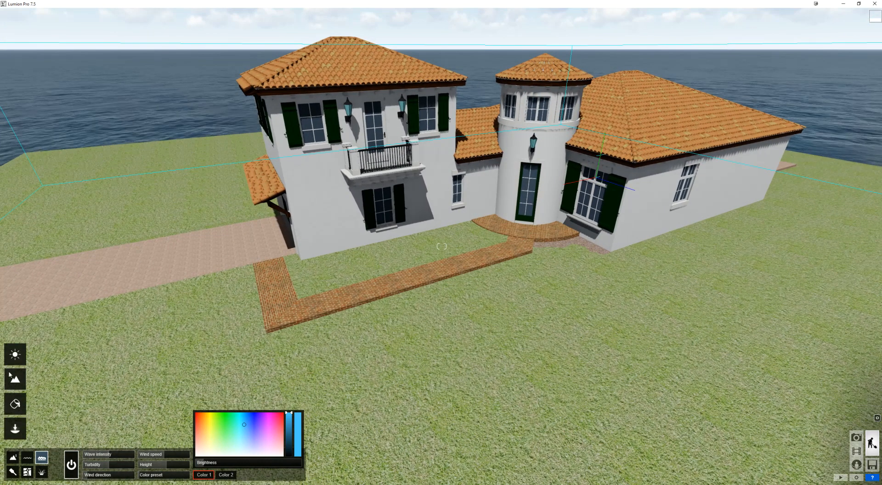
Open the Material Editor for the imported house model.
{"action": "left_click", "coordinate": [16, 404]}
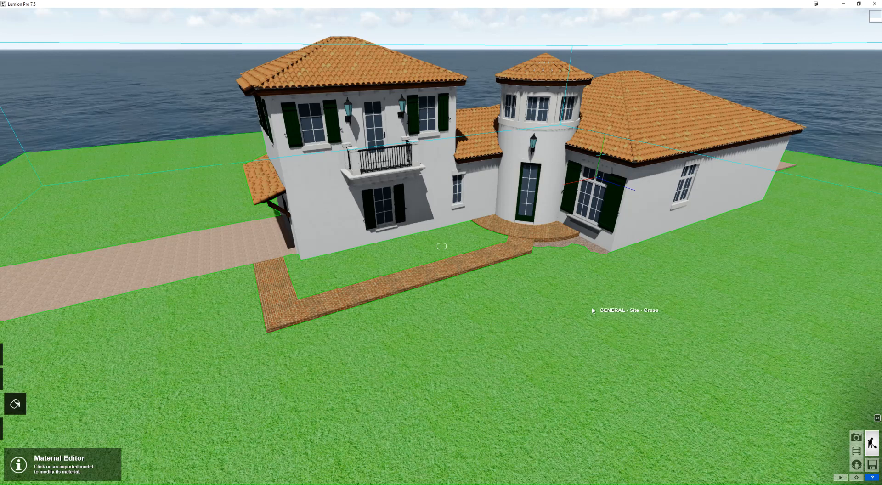
Assign the custom Landscape material to the site grass around the house and save the material change.
{"action": "left_click", "coordinate": [553, 321]}
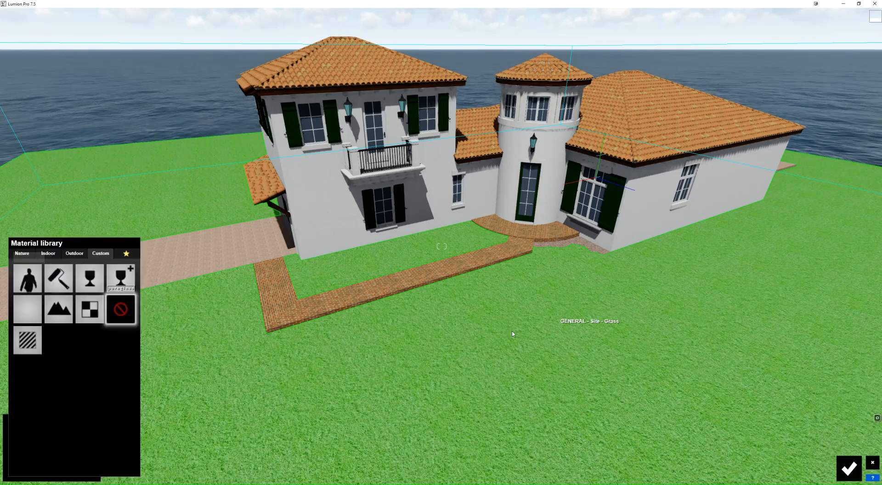
{"action": "left_click", "coordinate": [28, 255]}
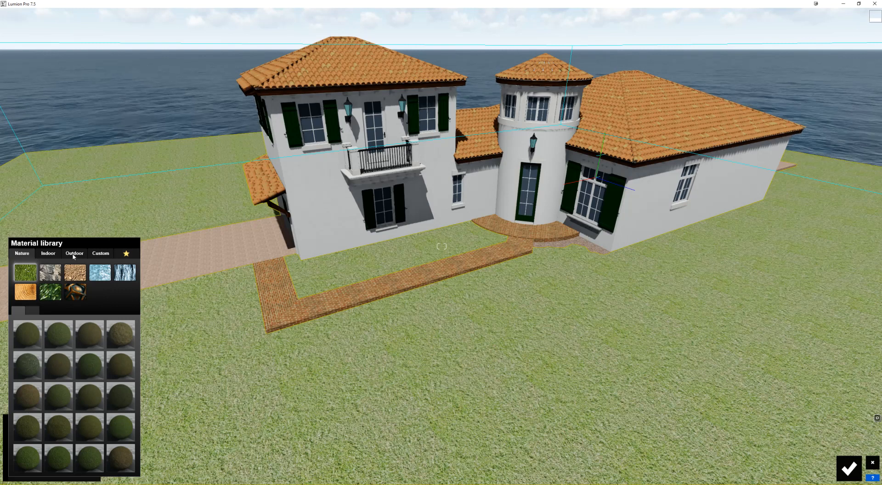
{"action": "left_click", "coordinate": [49, 258]}
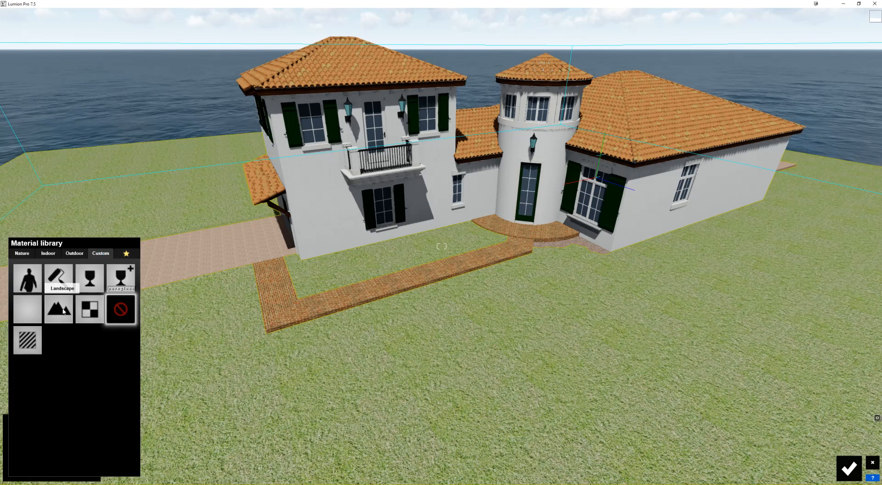
{"action": "left_click", "coordinate": [58, 309]}
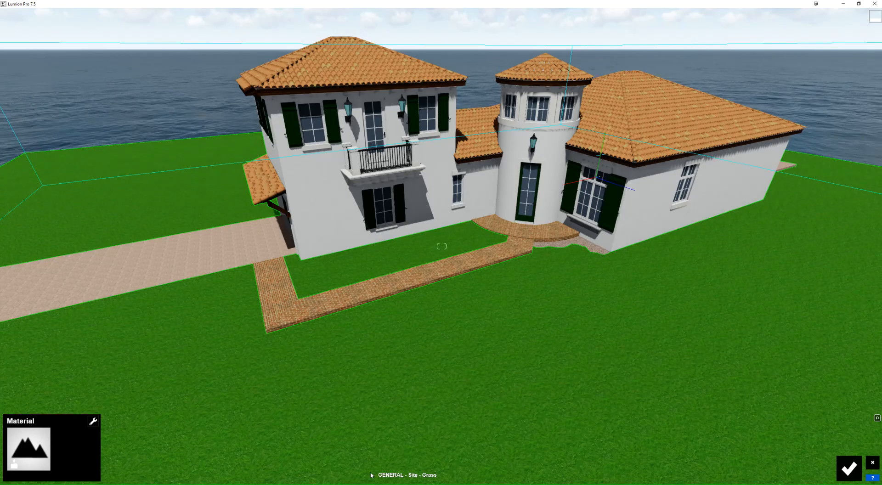
{"action": "key", "text": "e"}
{"action": "right_click_drag", "start_coordinate": [370, 456], "coordinate": [377, 432]}
{"action": "key", "text": "a"}
{"action": "key", "text": "q"}
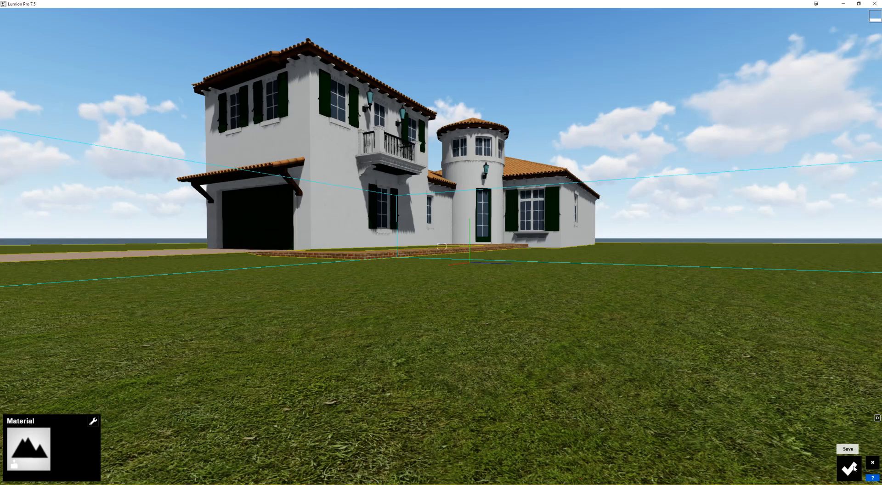
{"action": "left_click", "coordinate": [849, 468]}
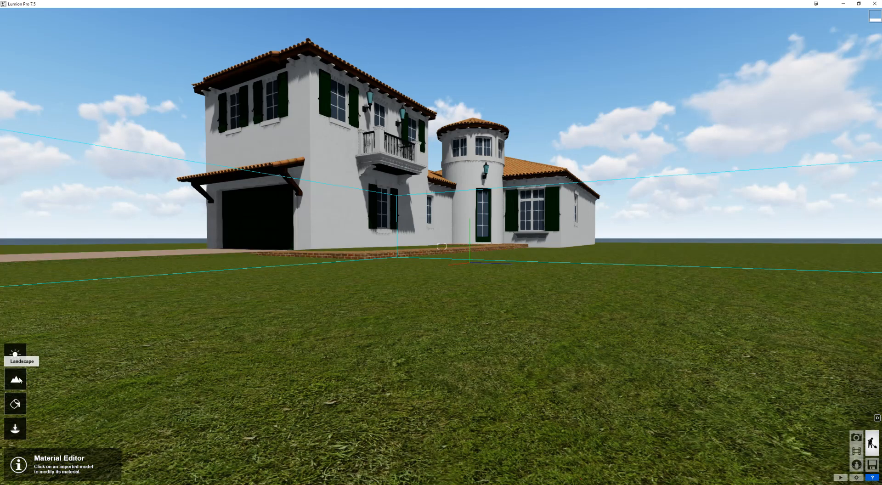
Turn on the landscape grass and set its Grass Height to 2.2.
{"action": "left_click", "coordinate": [20, 380]}
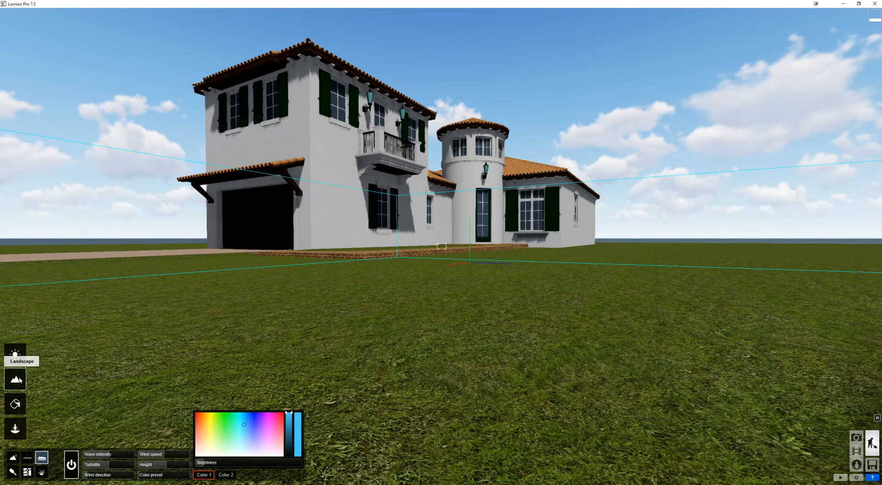
{"action": "left_click", "coordinate": [47, 469]}
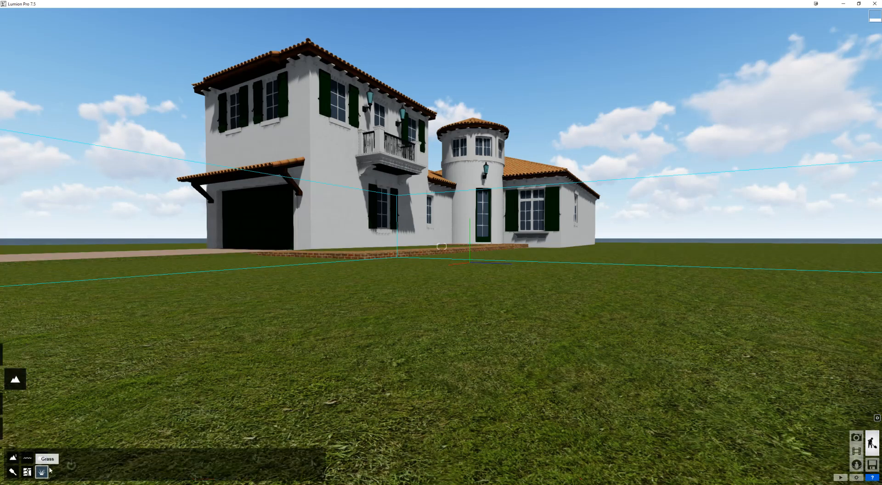
{"action": "left_click", "coordinate": [71, 464]}
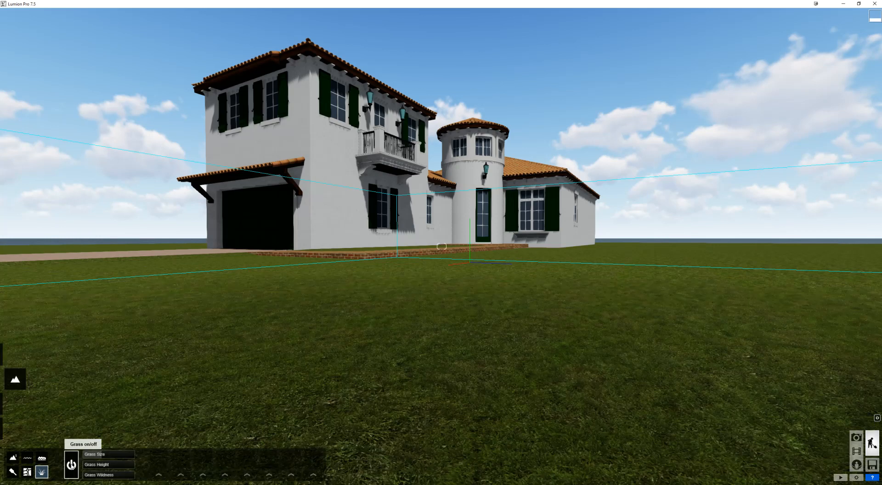
{"action": "left_click", "coordinate": [96, 465]}
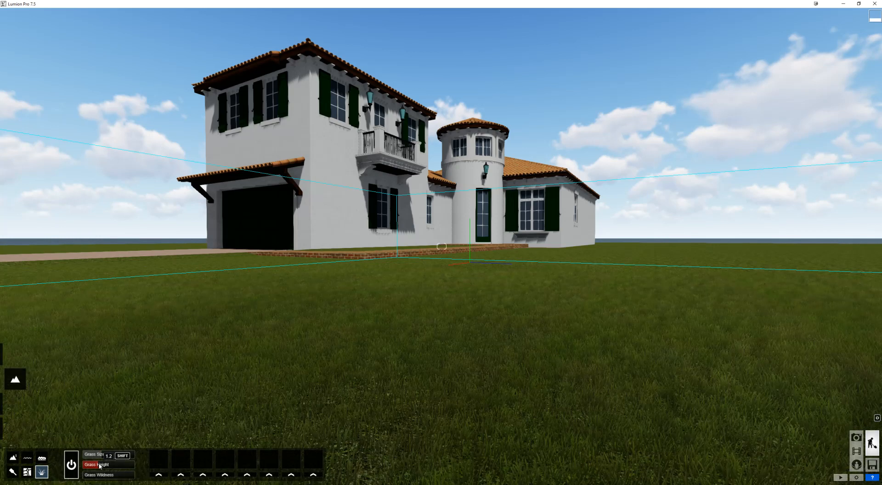
{"action": "left_click_drag", "start_coordinate": [104, 465], "coordinate": [116, 465]}
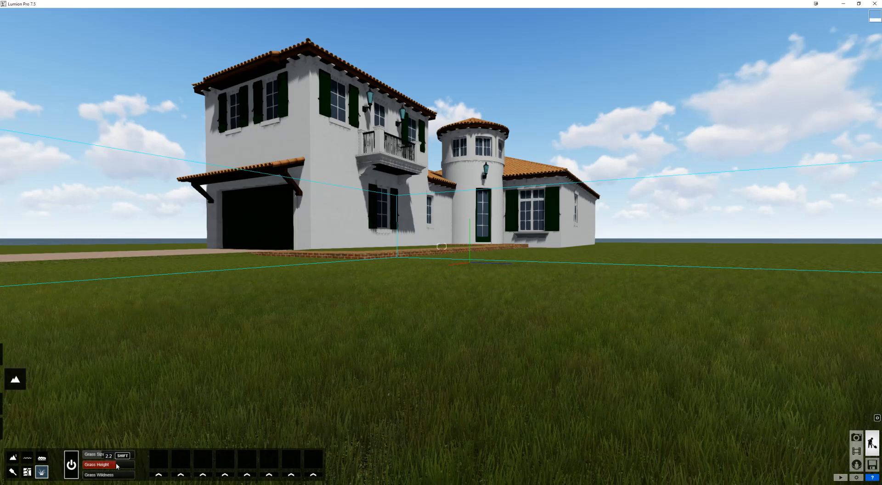
Add the pink-flowered clover to the first grass item slot and inspect the lawn near the entrance.
{"action": "left_click", "coordinate": [159, 459]}
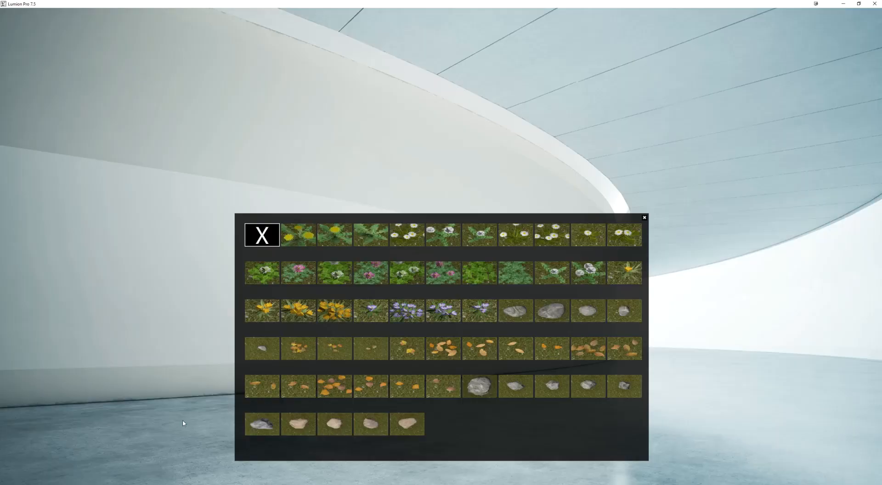
{"action": "left_click", "coordinate": [295, 275]}
{"action": "right_click_drag", "start_coordinate": [409, 330], "coordinate": [409, 413]}
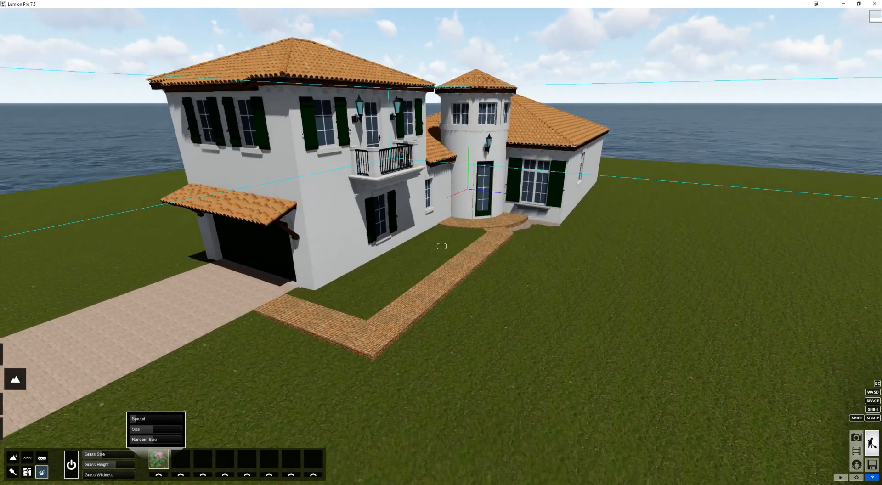
{"action": "scroll", "coordinate": [430, 252], "scroll_direction": "up", "scroll_amount": 4}
{"action": "right_click_drag", "start_coordinate": [431, 253], "coordinate": [541, 233]}
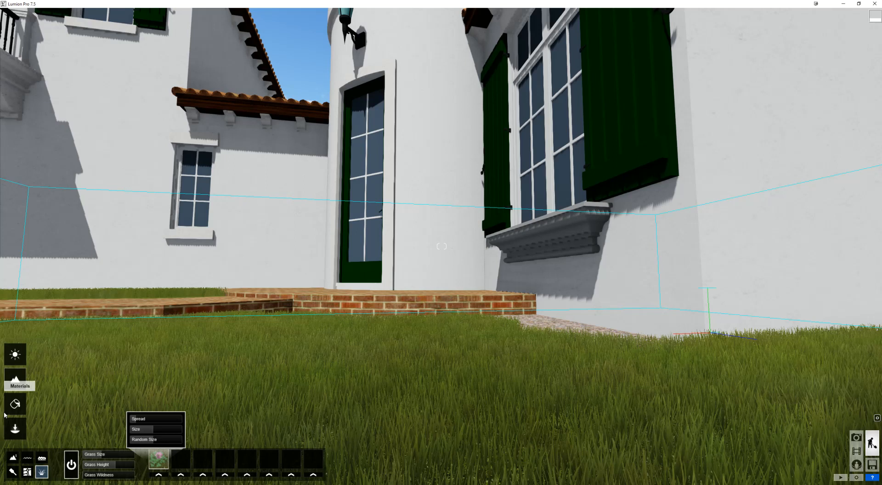
Replace the site grass material with the Nature grass Ground 028 2048, comparing it with Ground 023 2048 and Ground 024 2048.
{"action": "left_click", "coordinate": [15, 429]}
{"action": "left_click", "coordinate": [16, 377]}
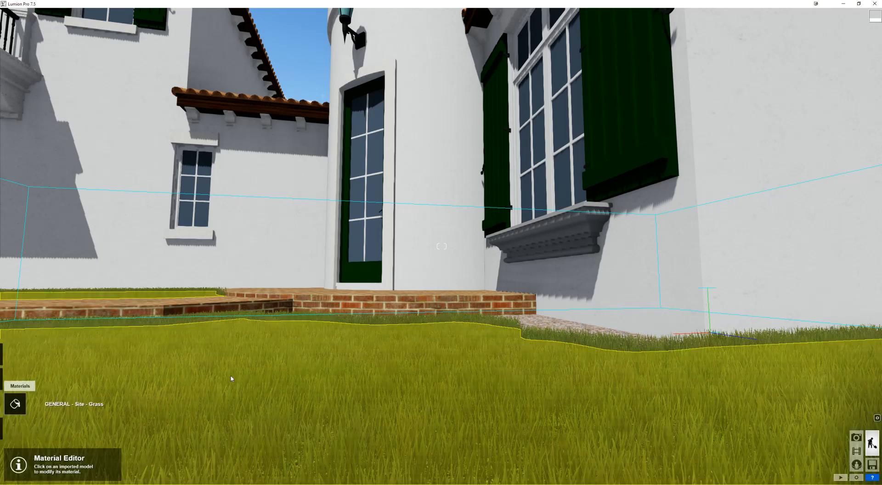
{"action": "left_click", "coordinate": [165, 374]}
{"action": "left_click", "coordinate": [34, 443]}
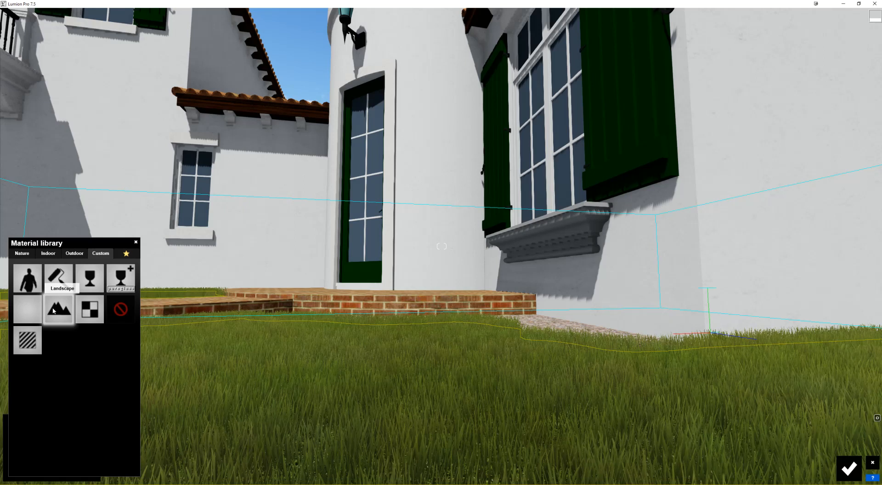
{"action": "left_click", "coordinate": [23, 254]}
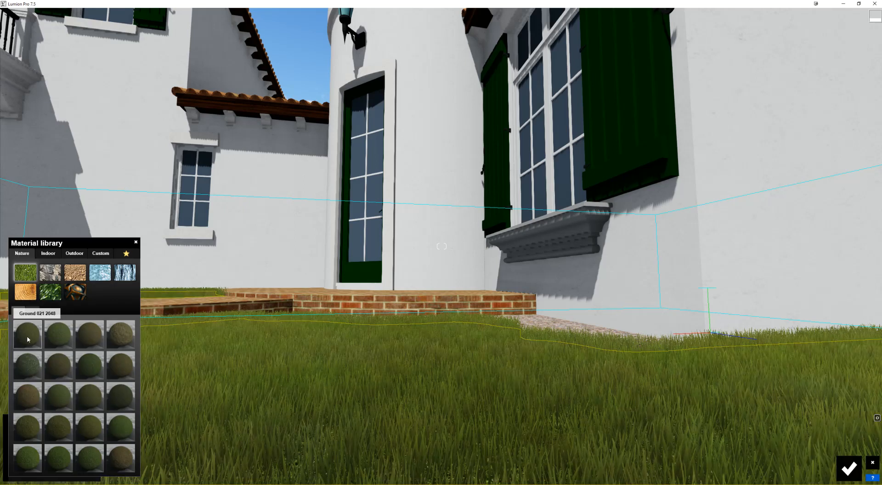
{"action": "left_click", "coordinate": [95, 338]}
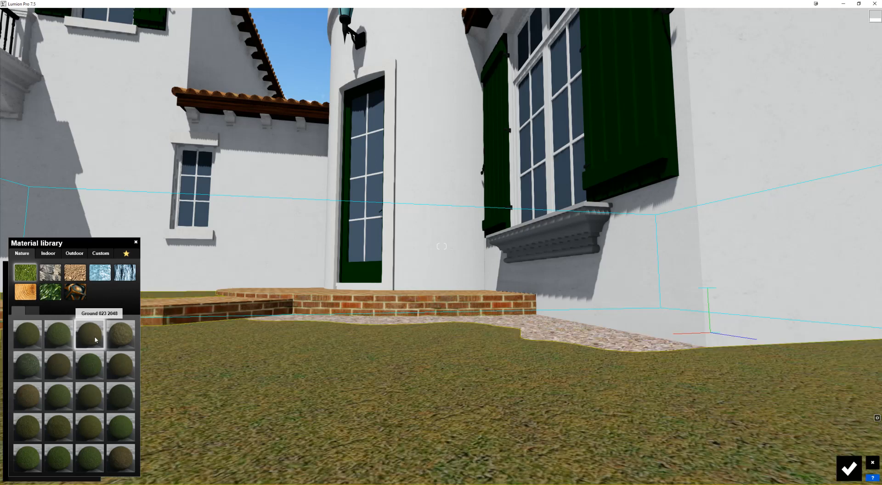
{"action": "left_click", "coordinate": [119, 334]}
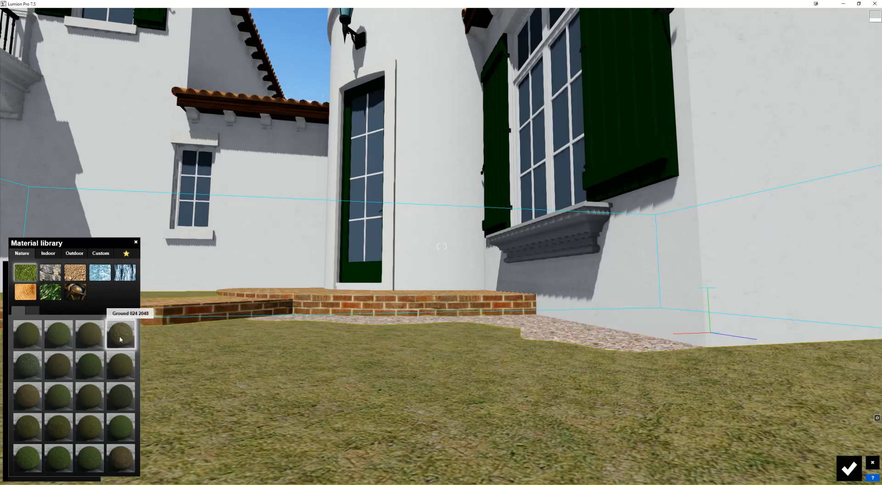
{"action": "left_click", "coordinate": [117, 367]}
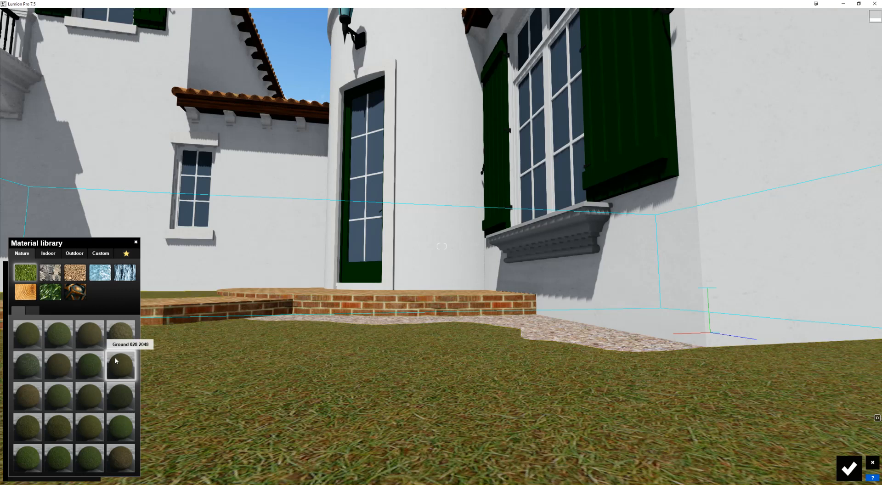
{"action": "left_click", "coordinate": [116, 361]}
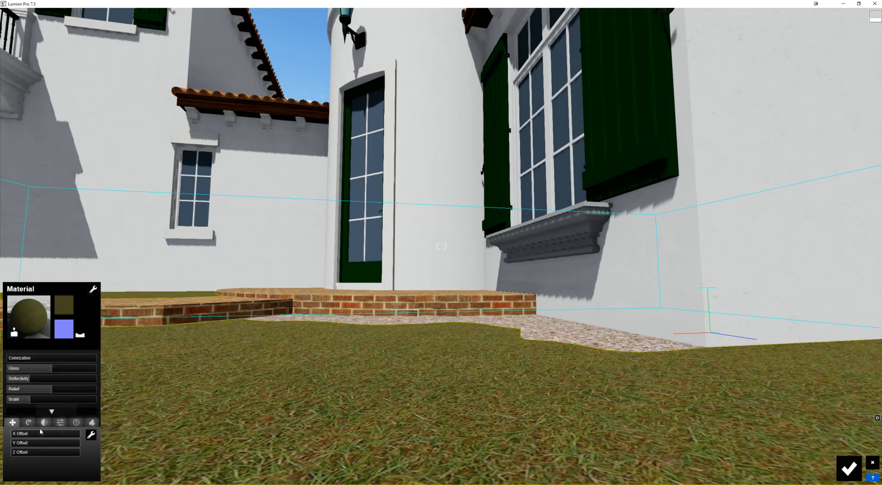
Examine the grass ground texture up close beside the brick entrance steps.
{"action": "key", "text": "q"}
{"action": "key", "text": "w"}
{"action": "right_click_drag", "start_coordinate": [331, 343], "coordinate": [351, 367]}
{"action": "right_click_drag", "start_coordinate": [312, 316], "coordinate": [330, 335]}
{"action": "key", "text": "e"}
{"action": "key", "text": "q"}
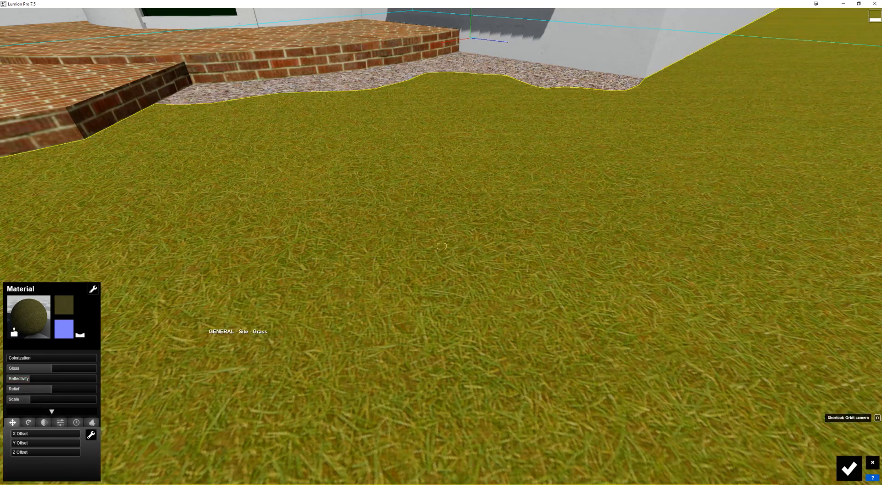
{"action": "right_click_drag", "start_coordinate": [214, 339], "coordinate": [200, 329]}
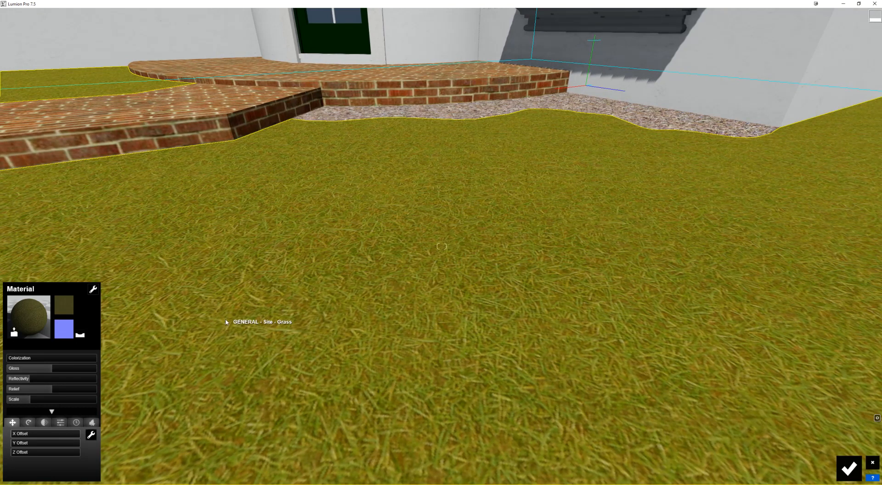
Switch to SketchUp and draw a freehand vine-shaped outline up from the base of the side wall, between the corner and the window.
{"action": "key", "text": "alt+Tab"}
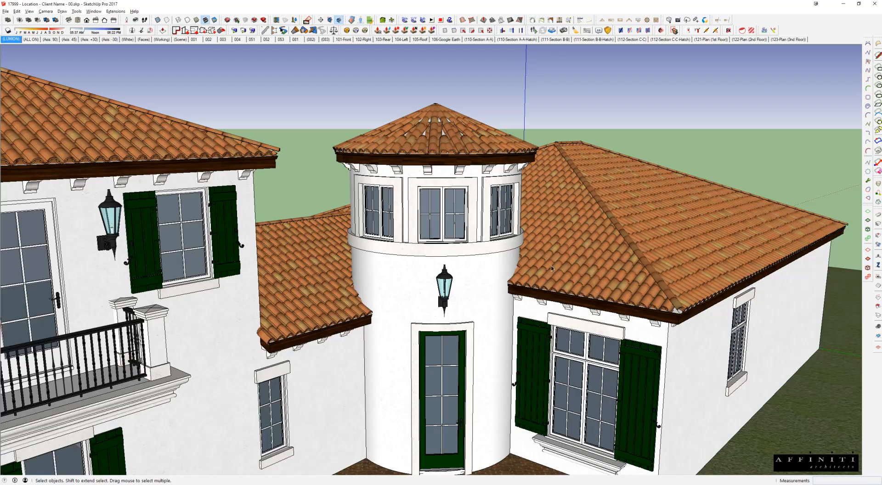
{"action": "middle_click_drag", "start_coordinate": [551, 269], "coordinate": [435, 293]}
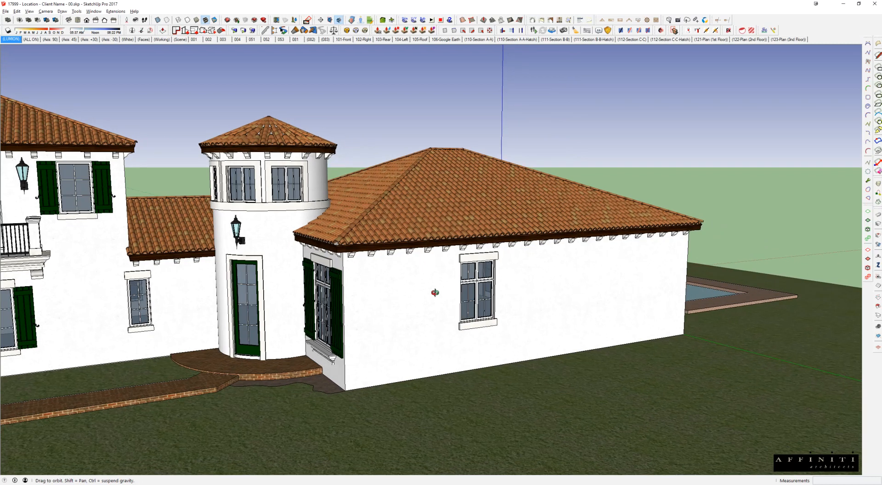
{"action": "scroll", "coordinate": [396, 329], "scroll_direction": "up", "scroll_amount": 8}
{"action": "key", "text": "r"}
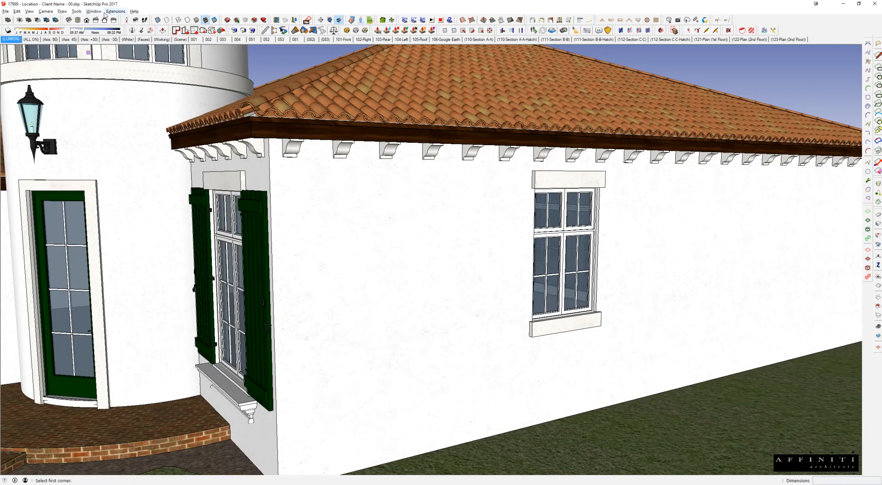
{"action": "left_click", "coordinate": [62, 11]}
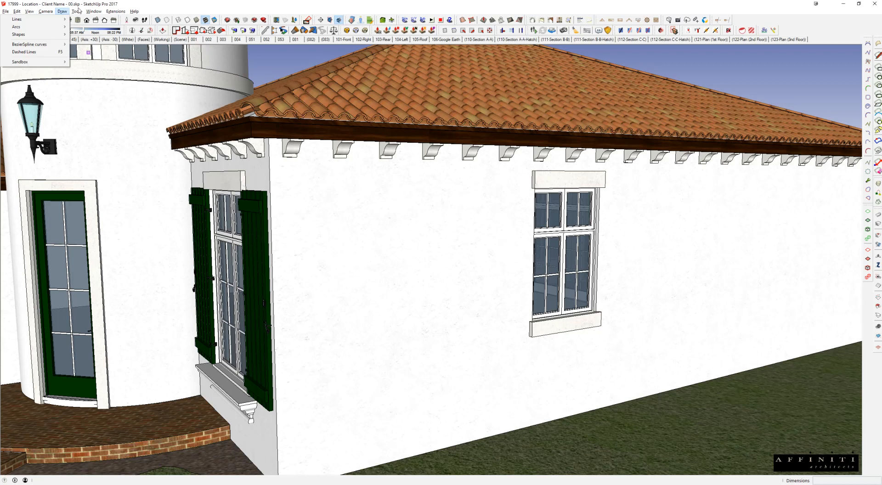
{"action": "mouse_move", "coordinate": [55, 19]}
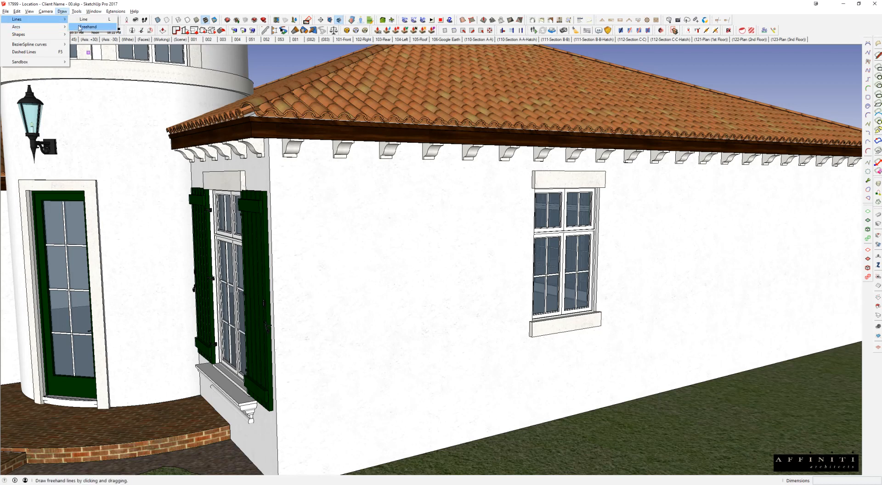
{"action": "left_click", "coordinate": [85, 27]}
{"action": "mouse_move", "coordinate": [378, 463]}
{"action": "left_mouse_down"}
{"action": "mouse_move", "coordinate": [357, 401]}
{"action": "mouse_move", "coordinate": [378, 345]}
{"action": "mouse_move", "coordinate": [352, 271]}
{"action": "mouse_move", "coordinate": [361, 198]}
{"action": "mouse_move", "coordinate": [417, 183]}
{"action": "mouse_move", "coordinate": [429, 230]}
{"action": "mouse_move", "coordinate": [415, 278]}
{"action": "mouse_move", "coordinate": [450, 324]}
{"action": "mouse_move", "coordinate": [425, 452]}
{"action": "left_mouse_up"}
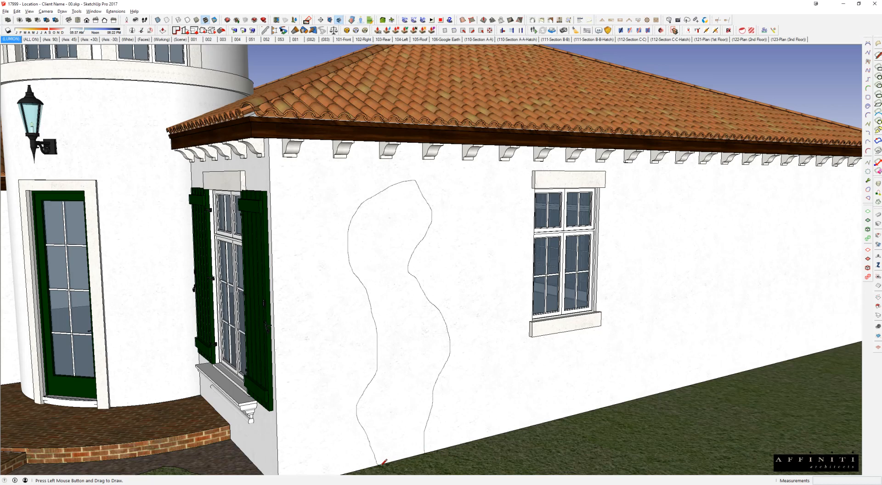
Select the vine-shaped face with its edges and make it a group.
{"action": "key", "text": "space"}
{"action": "left_click", "coordinate": [395, 398]}
{"action": "double_click", "coordinate": [384, 381]}
{"action": "middle_click_drag", "start_coordinate": [385, 381], "coordinate": [420, 359]}
{"action": "key", "text": "g"}
{"action": "scroll", "coordinate": [408, 354], "scroll_direction": "down", "scroll_amount": 1}
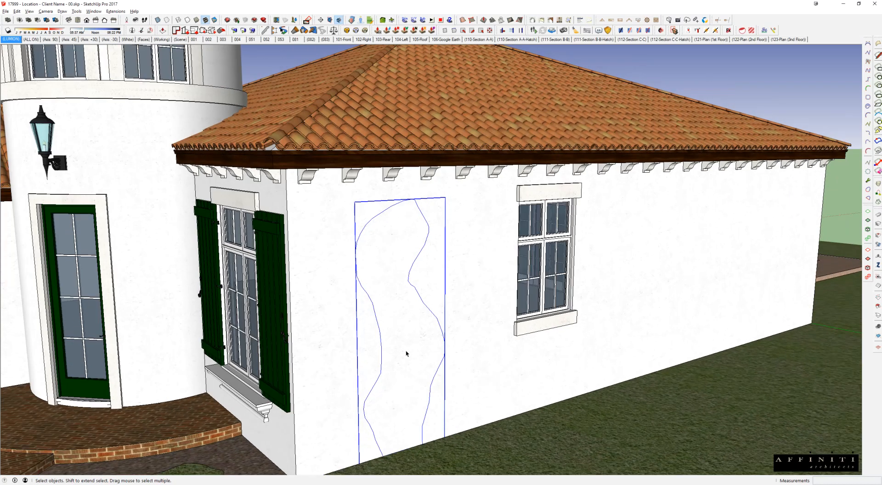
Paint the face inside the vine group with the dark leafy foliage material and close the group.
{"action": "double_click", "coordinate": [406, 352]}
{"action": "key", "text": "b"}
{"action": "left_click", "coordinate": [384, 264]}
{"action": "scroll", "coordinate": [384, 264], "scroll_direction": "up", "scroll_amount": 5}
{"action": "mouse_move", "coordinate": [384, 265]}
{"action": "middle_mouse_down"}
{"action": "mouse_move", "coordinate": [391, 282]}
{"action": "mouse_move", "coordinate": [421, 293]}
{"action": "mouse_move", "coordinate": [425, 271]}
{"action": "middle_mouse_up"}
{"action": "key", "text": "space"}
{"action": "scroll", "coordinate": [421, 293], "scroll_direction": "down", "scroll_amount": 2}
{"action": "key", "text": "Escape"}
Move the vine group slightly out from the side wall along the green axis.
{"action": "left_click", "coordinate": [424, 315]}
{"action": "key", "text": "m"}
{"action": "left_click", "coordinate": [461, 301]}
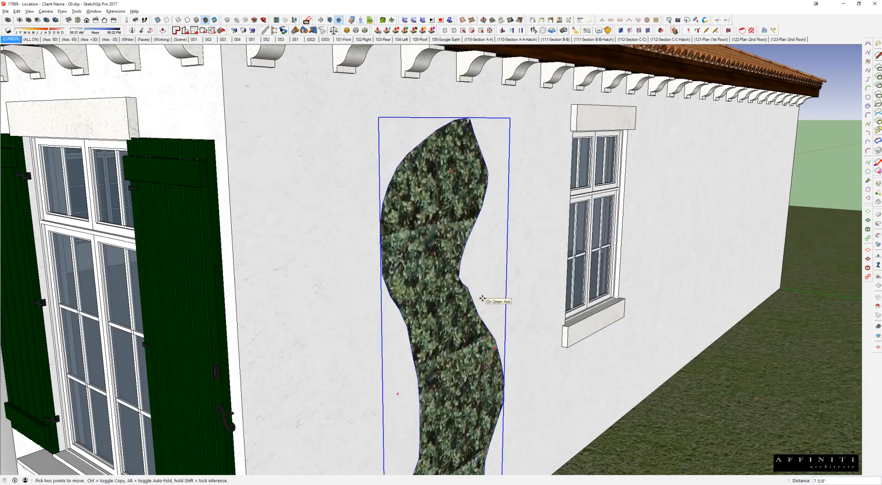
{"action": "key", "text": "Return"}
{"action": "key", "text": "space"}
{"action": "scroll", "coordinate": [482, 299], "scroll_direction": "down", "scroll_amount": 3}
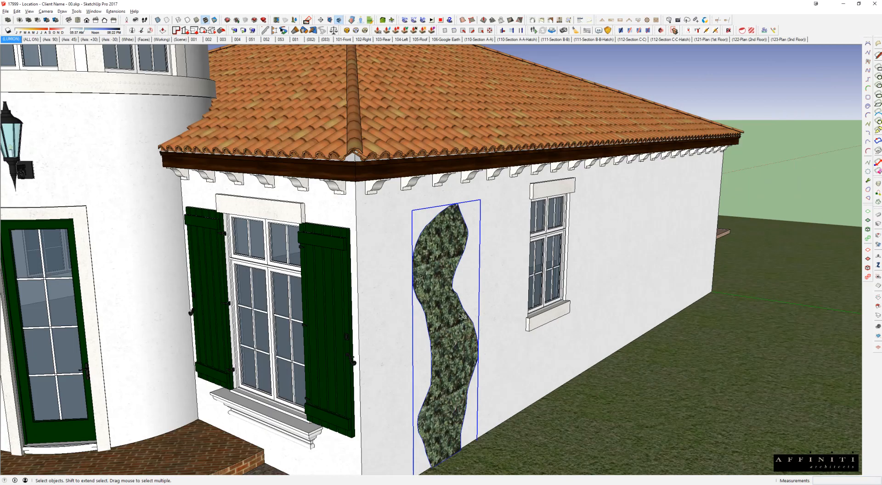
Open the ground group and draw a rectangle on the lawn in front of the side wall, selecting its face.
{"action": "middle_click_drag", "start_coordinate": [482, 299], "coordinate": [481, 279]}
{"action": "left_click", "coordinate": [787, 177]}
{"action": "middle_click_drag", "start_coordinate": [645, 296], "coordinate": [468, 332]}
{"action": "middle_click_drag", "start_coordinate": [419, 350], "coordinate": [459, 289]}
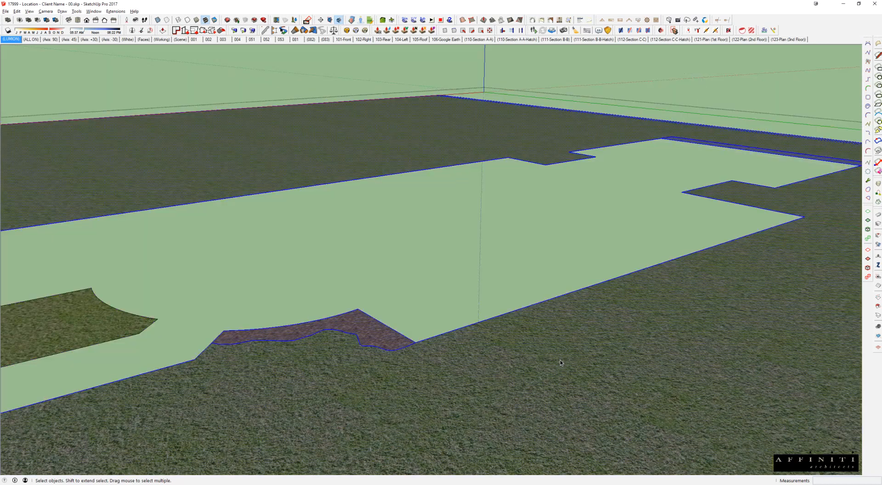
{"action": "key", "text": "r"}
{"action": "left_click", "coordinate": [494, 351]}
{"action": "left_click", "coordinate": [834, 354]}
{"action": "key", "text": "space"}
{"action": "left_click", "coordinate": [663, 329]}
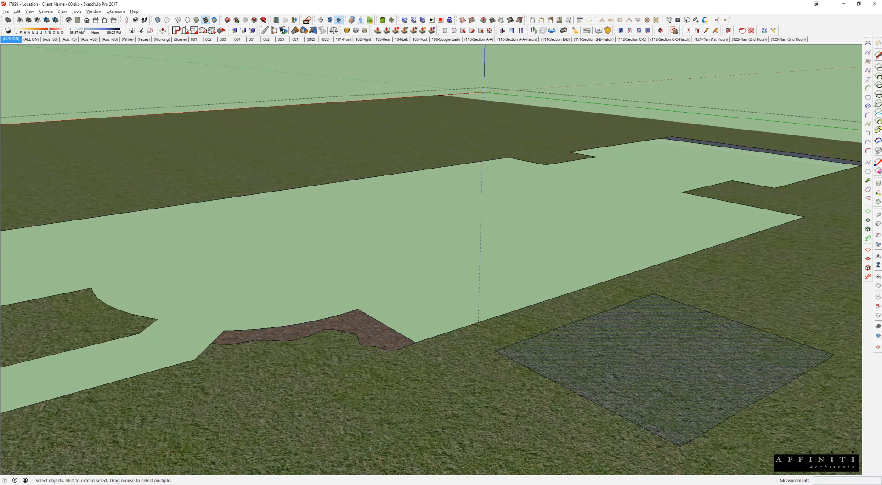
Paint the lawn rectangle with the brighter green grass material and close the ground group.
{"action": "key", "text": "b"}
{"action": "left_click", "coordinate": [636, 324]}
{"action": "mouse_move", "coordinate": [636, 324]}
{"action": "middle_mouse_down"}
{"action": "mouse_move", "coordinate": [640, 362]}
{"action": "mouse_move", "coordinate": [545, 300]}
{"action": "mouse_move", "coordinate": [537, 307]}
{"action": "middle_mouse_up"}
{"action": "key", "text": "space"}
{"action": "key", "text": "Escape"}
{"action": "scroll", "coordinate": [537, 307], "scroll_direction": "up", "scroll_amount": 3}
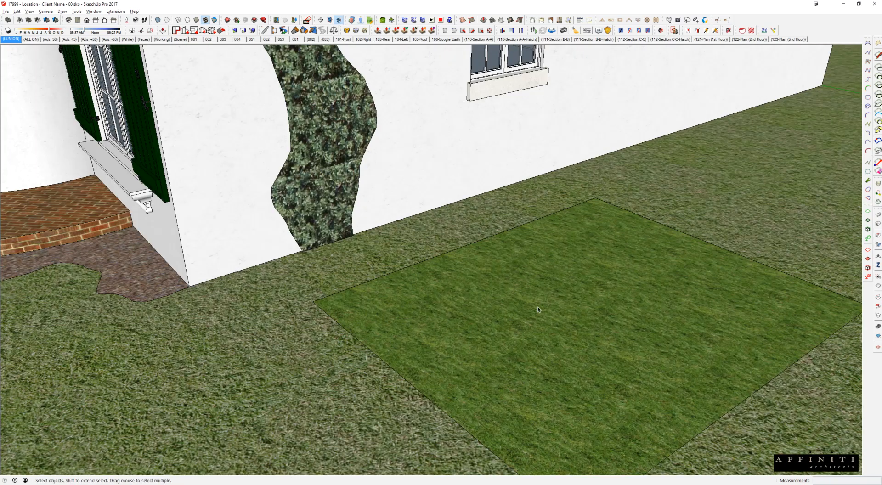
Switch to Lumion, save the site grass material, and re-import the updated house model.
{"action": "middle_click_drag", "start_coordinate": [484, 313], "coordinate": [534, 309], "text": "shift"}
{"action": "scroll", "coordinate": [502, 293], "scroll_direction": "down", "scroll_amount": 3}
{"action": "scroll", "coordinate": [534, 310], "scroll_direction": "down", "scroll_amount": 1}
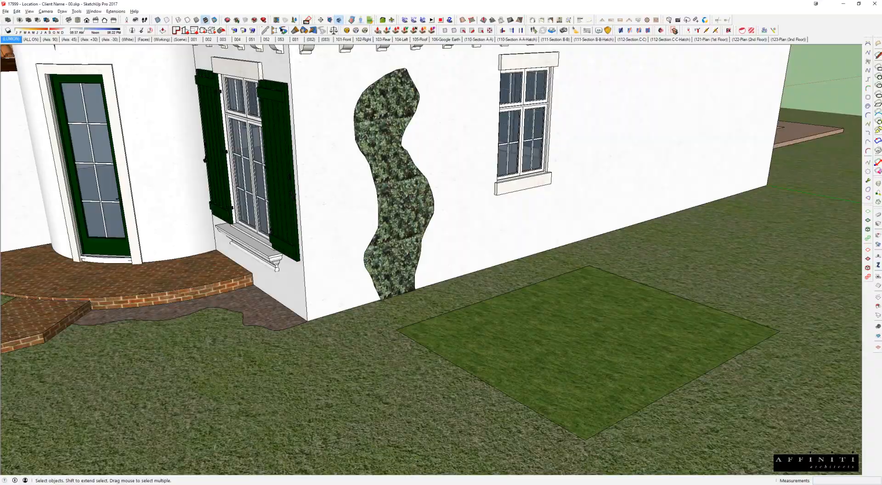
{"action": "key", "text": "alt+Tab"}
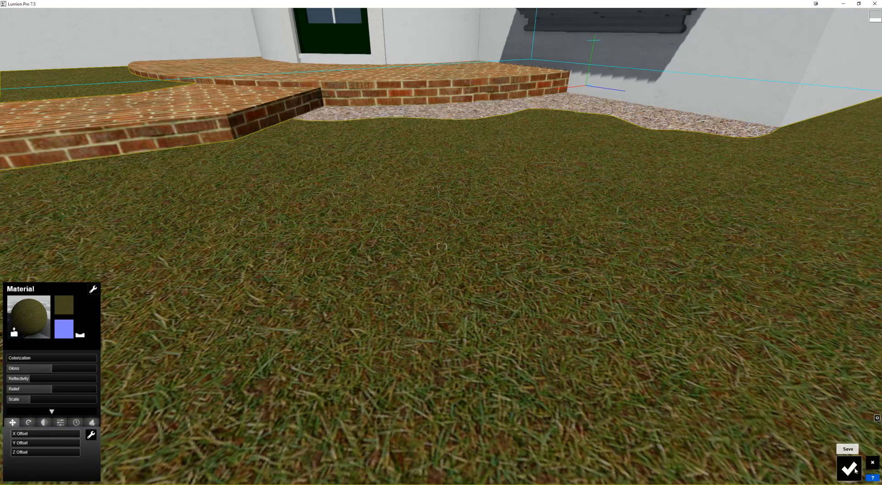
{"action": "left_click", "coordinate": [855, 469]}
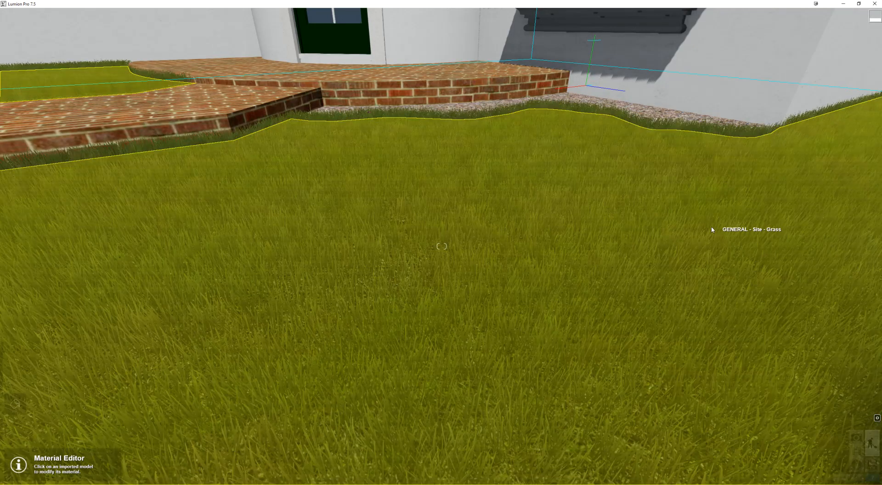
{"action": "left_click", "coordinate": [17, 428]}
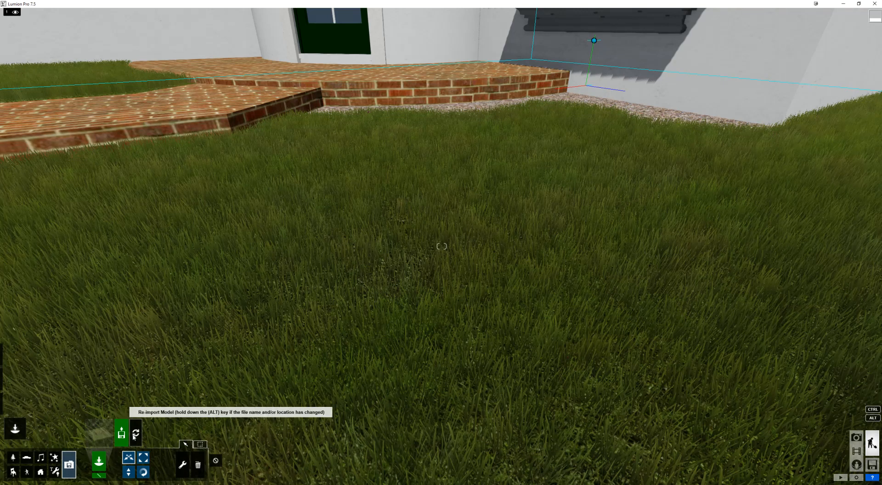
Examine the vine surface and the lawn rectangle beside the side wall in the re-imported model.
{"action": "key", "text": "s"}
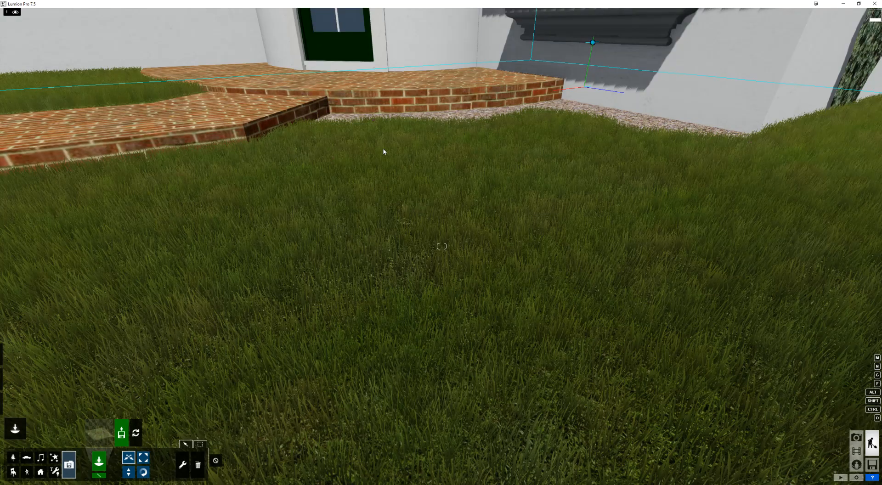
{"action": "right_click_drag", "start_coordinate": [409, 210], "coordinate": [353, 205]}
{"action": "key", "text": "d"}
{"action": "key", "text": "q"}
{"action": "key", "text": "d"}
{"action": "key", "text": "d"}
{"action": "key", "text": "s"}
{"action": "key", "text": "a"}
{"action": "right_click_drag", "start_coordinate": [557, 222], "coordinate": [613, 202]}
{"action": "key", "text": "w"}
{"action": "right_click_drag", "start_coordinate": [434, 225], "coordinate": [450, 236]}
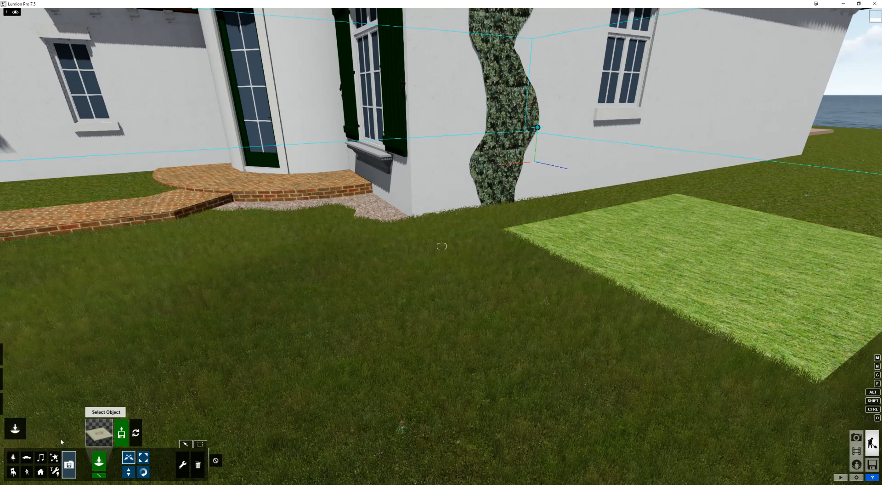
Assign the custom landscape material to the Grass1 rectangle on the lawn.
{"action": "mouse_move", "coordinate": [15, 428]}
{"action": "left_click", "coordinate": [15, 403]}
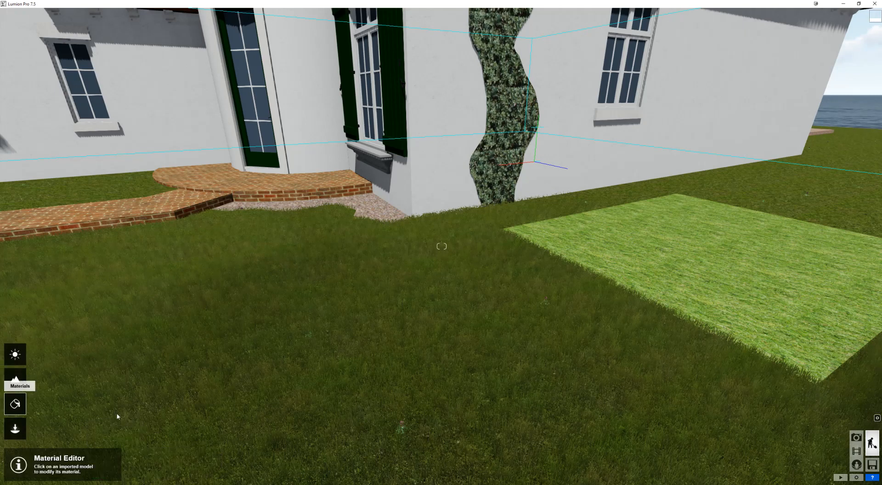
{"action": "left_click", "coordinate": [700, 242]}
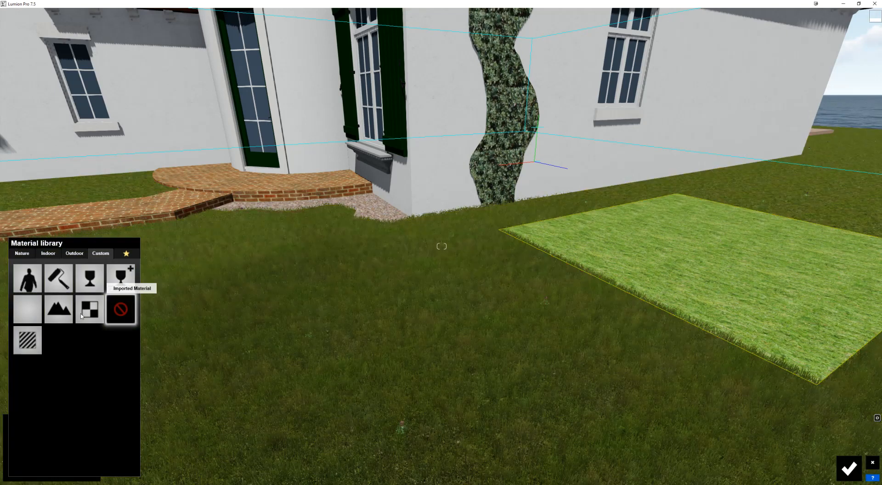
{"action": "left_click", "coordinate": [60, 309]}
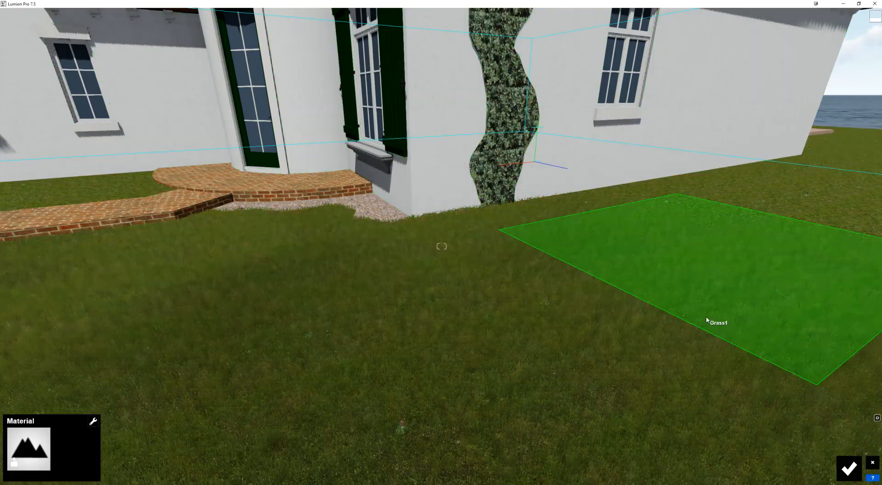
Replace the lawn rectangle's landscape material with the Ground 036 2048 grass from the nature materials.
{"action": "key", "text": "w"}
{"action": "right_click_drag", "start_coordinate": [705, 316], "coordinate": [704, 317]}
{"action": "right_click_drag", "start_coordinate": [616, 281], "coordinate": [582, 280]}
{"action": "key", "text": "d"}
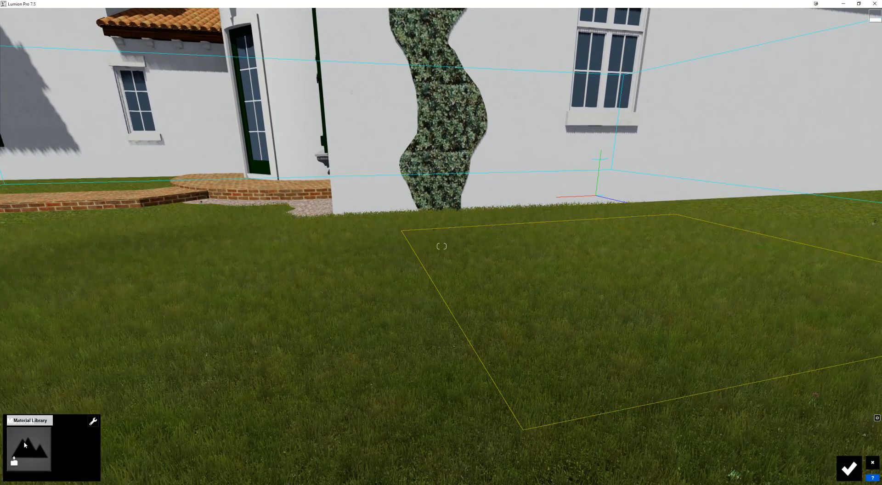
{"action": "left_click", "coordinate": [19, 452]}
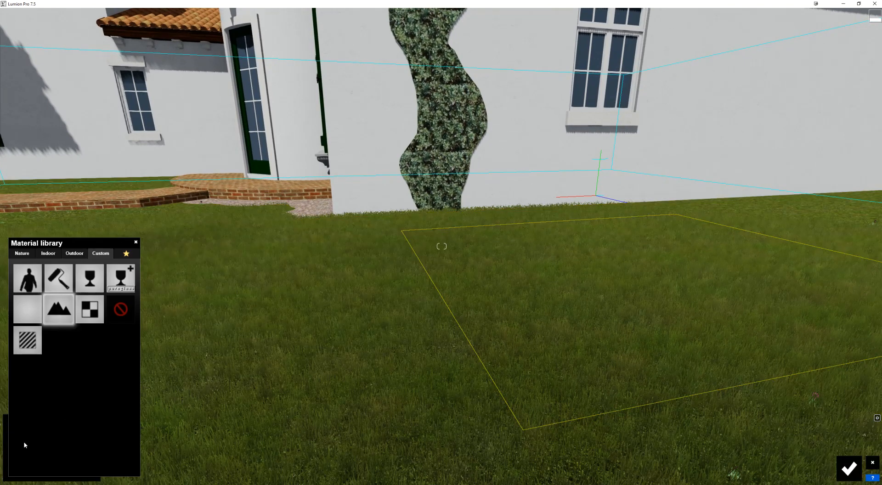
{"action": "left_click", "coordinate": [59, 317]}
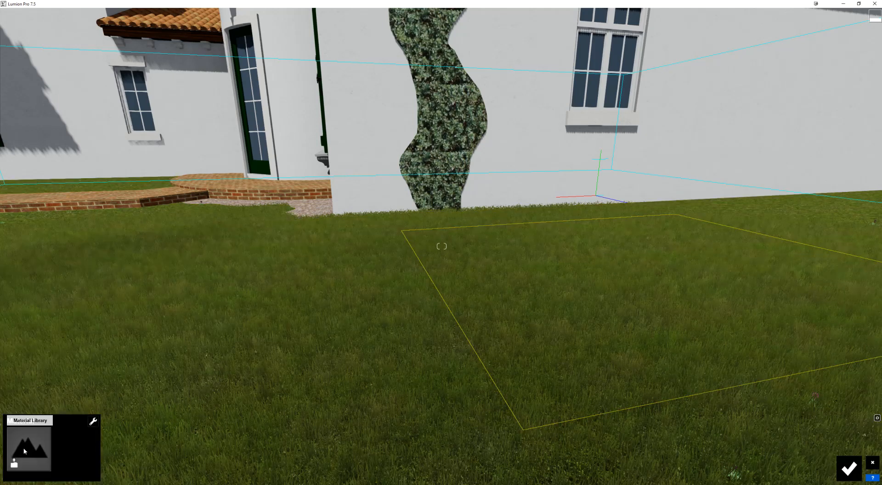
{"action": "left_click", "coordinate": [25, 451]}
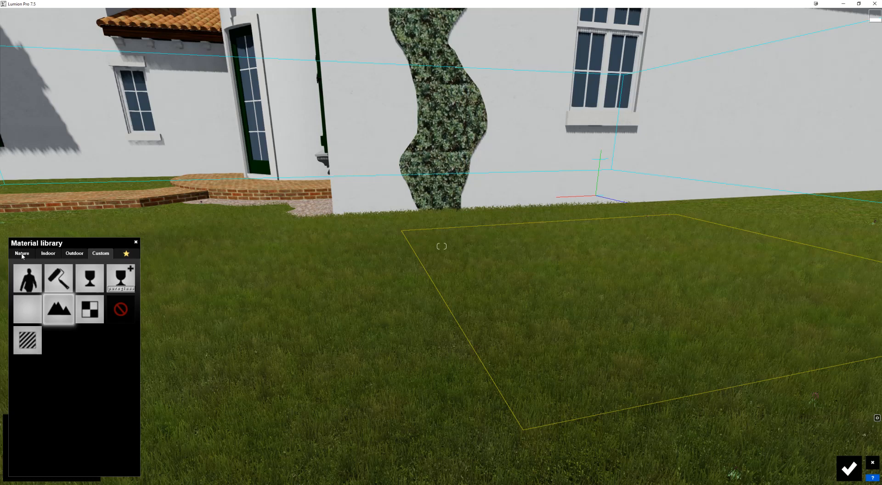
{"action": "left_click", "coordinate": [22, 254]}
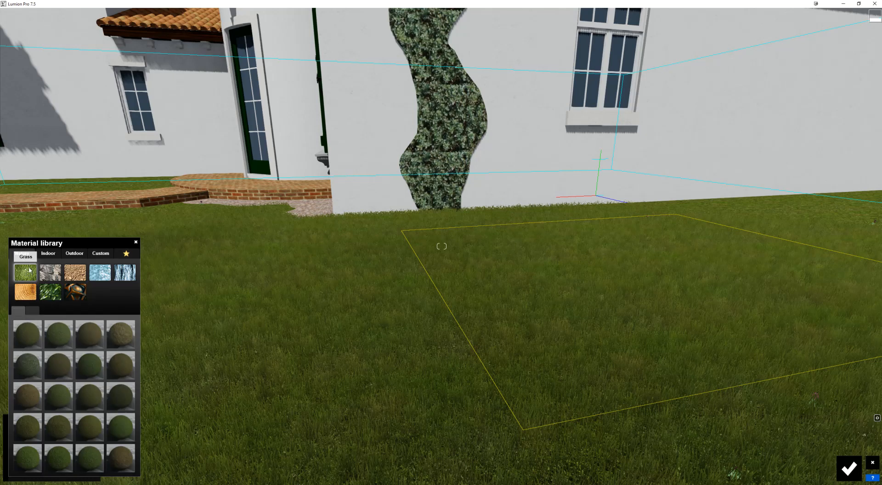
{"action": "left_click", "coordinate": [120, 431]}
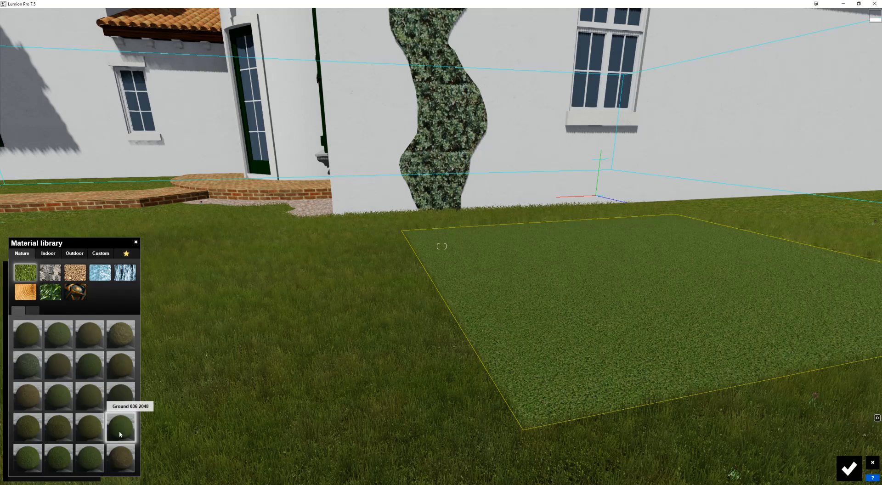
Examine the Ground 036 2048 grass on the lawn rectangle from several distances and from above.
{"action": "key", "text": "w"}
{"action": "key", "text": "d"}
{"action": "right_click_drag", "start_coordinate": [570, 360], "coordinate": [561, 402]}
{"action": "key", "text": "e"}
{"action": "key", "text": "q"}
{"action": "key", "text": "s"}
{"action": "key", "text": "a"}
{"action": "key", "text": "a"}
{"action": "key", "text": "q"}
{"action": "key", "text": "s"}
{"action": "right_click_drag", "start_coordinate": [535, 339], "coordinate": [518, 331]}
{"action": "key", "text": "a"}
{"action": "key", "text": "d"}
{"action": "left_click", "coordinate": [524, 306]}
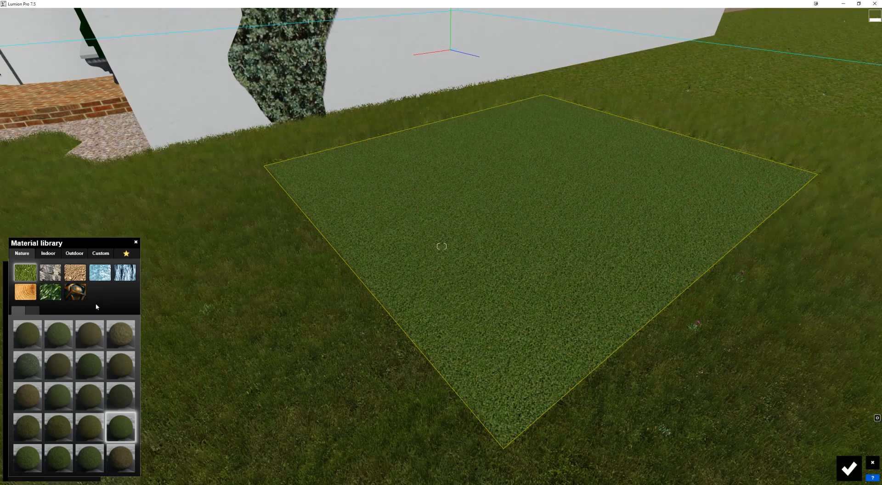
Apply the Ground 022 2048 grass to the lawn rectangle, show its leaves settings, and save the material.
{"action": "left_click", "coordinate": [58, 331]}
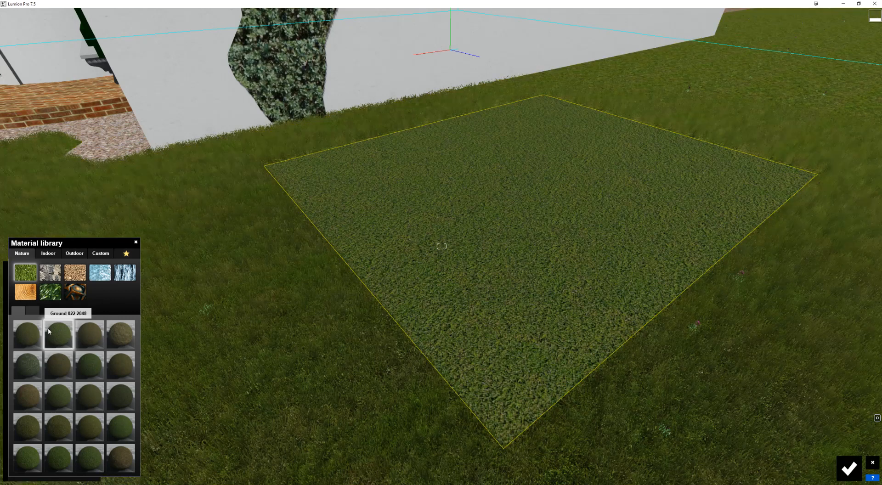
{"action": "left_click", "coordinate": [487, 301]}
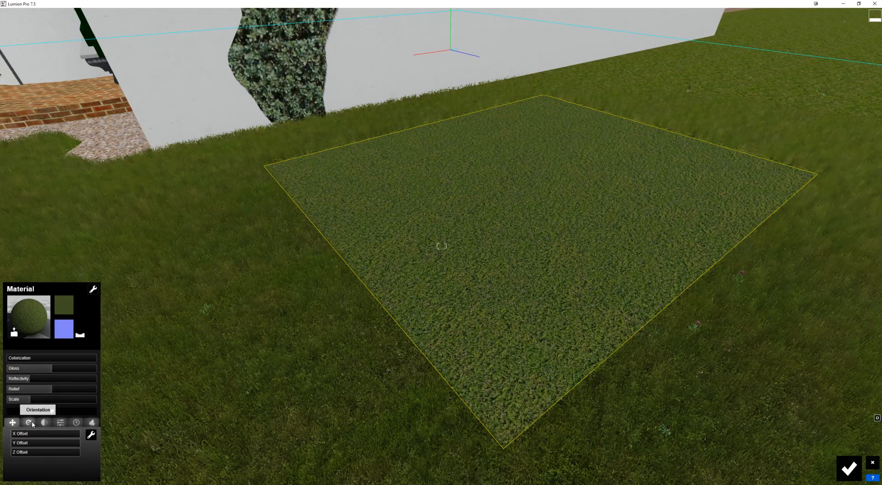
{"action": "left_click", "coordinate": [91, 422]}
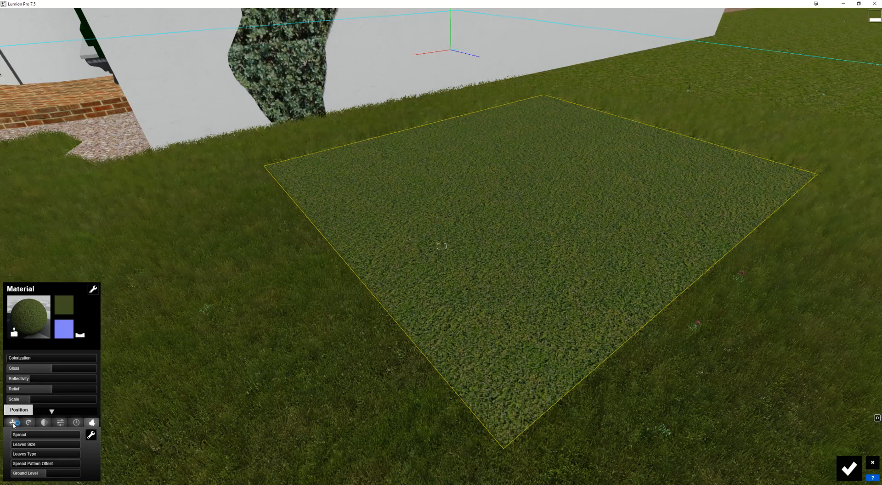
{"action": "right_click_drag", "start_coordinate": [495, 299], "coordinate": [421, 190]}
{"action": "scroll", "coordinate": [494, 299], "scroll_direction": "down", "scroll_amount": 2}
{"action": "scroll", "coordinate": [495, 299], "scroll_direction": "up", "scroll_amount": 3}
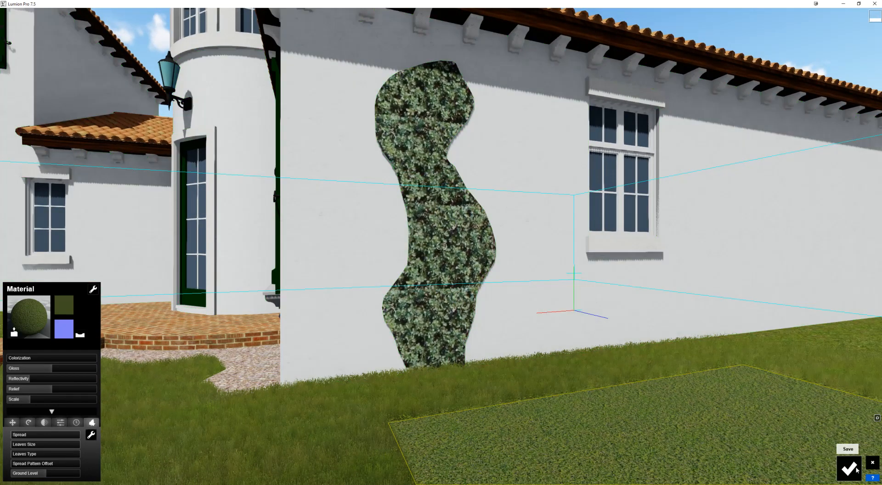
{"action": "left_click", "coordinate": [856, 470]}
Try the dark green ivy and orange-red leaves on the Buttonwood Hedge 01 vine surface, then settle on the Leaves7 material.
{"action": "right_click_drag", "start_coordinate": [615, 327], "coordinate": [712, 336]}
{"action": "mouse_move", "coordinate": [851, 338]}
{"action": "right_mouse_down"}
{"action": "mouse_move", "coordinate": [865, 343]}
{"action": "mouse_move", "coordinate": [865, 330]}
{"action": "right_mouse_up"}
{"action": "key", "text": "w"}
{"action": "right_click_drag", "start_coordinate": [397, 95], "coordinate": [396, 73]}
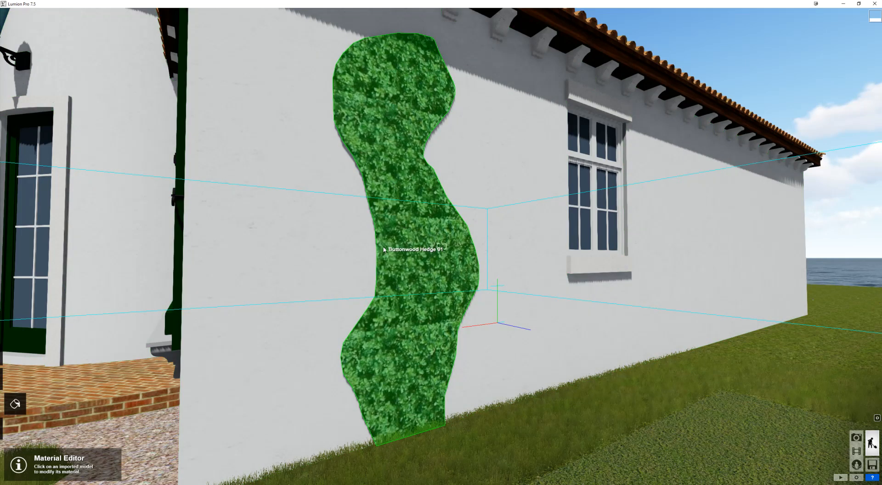
{"action": "left_click", "coordinate": [430, 246]}
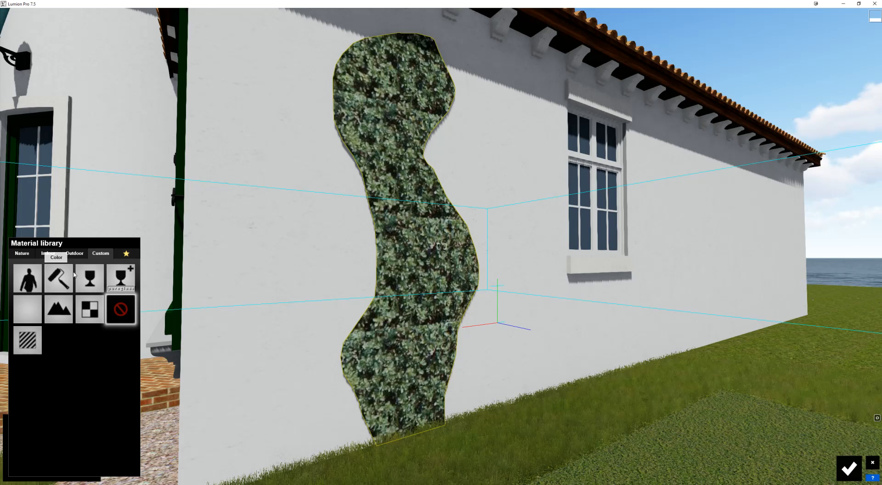
{"action": "left_click", "coordinate": [25, 255]}
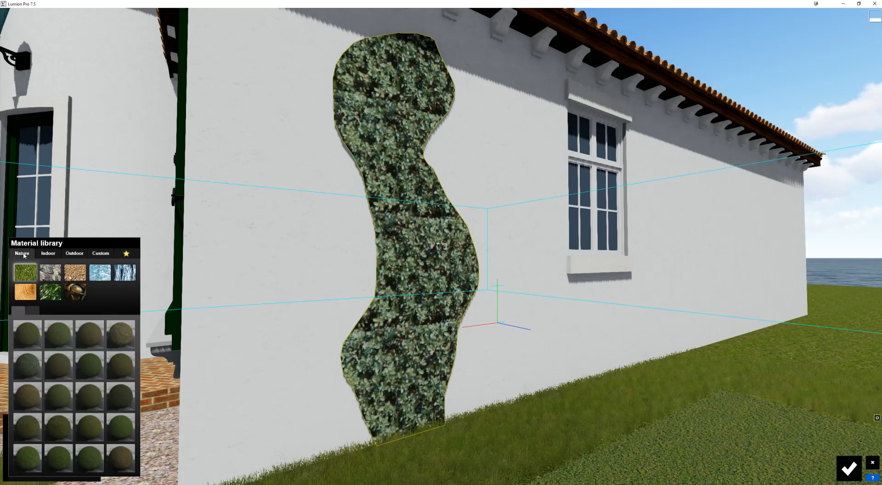
{"action": "left_click", "coordinate": [49, 296]}
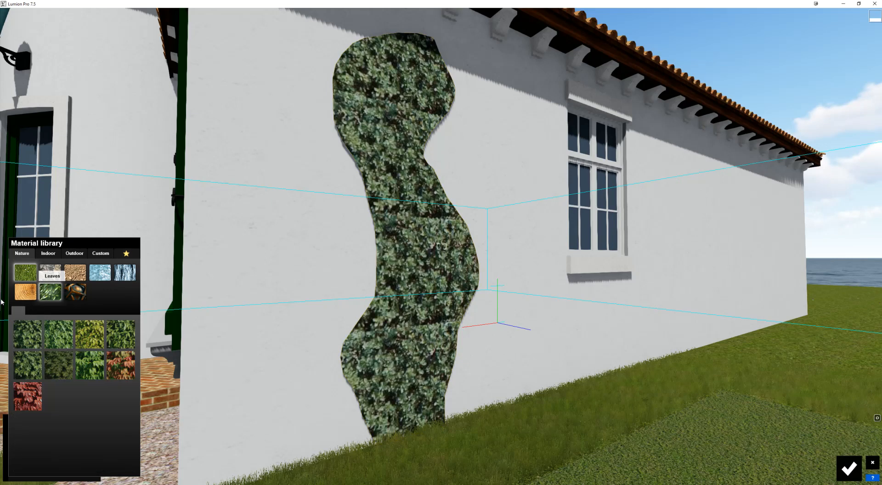
{"action": "left_click", "coordinate": [28, 334]}
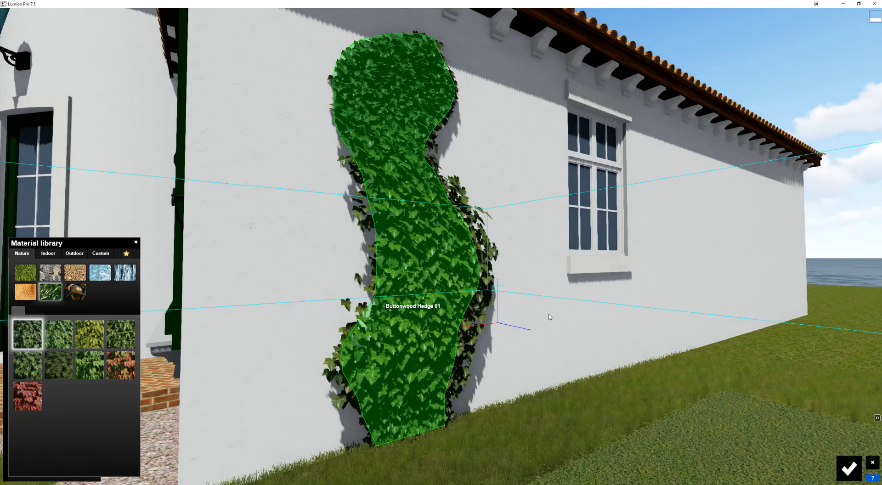
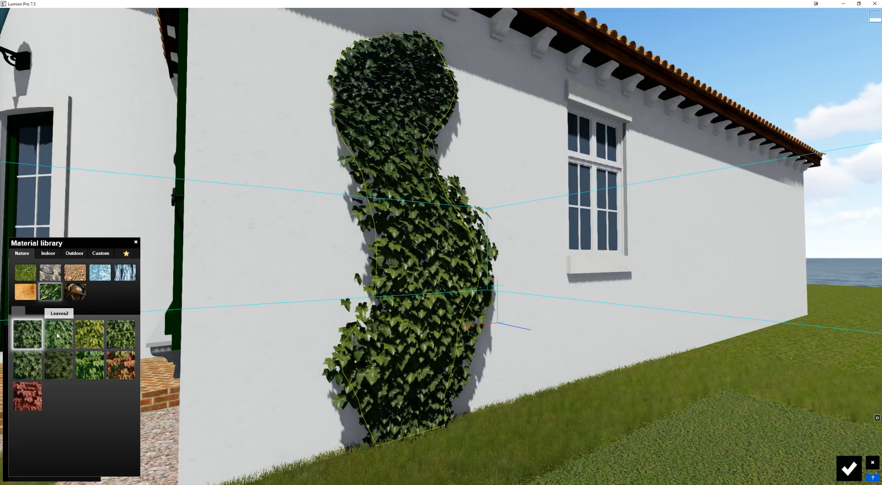
{"action": "left_click", "coordinate": [121, 363]}
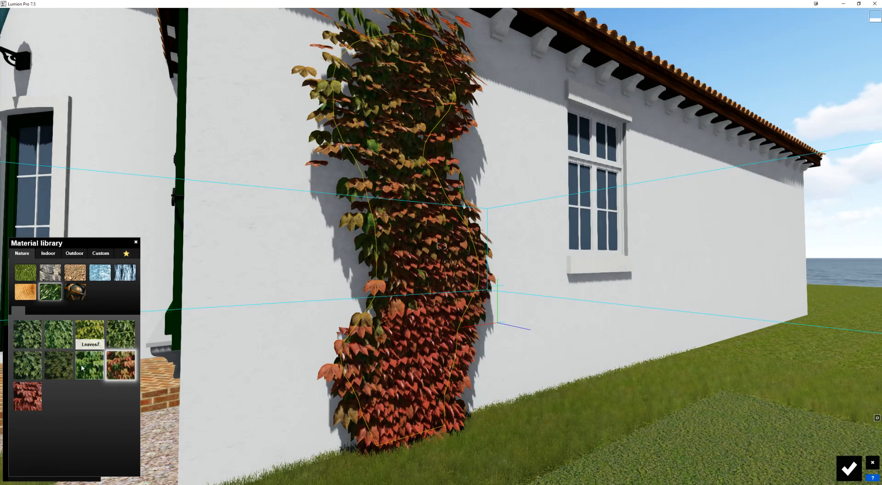
{"action": "left_click", "coordinate": [89, 365]}
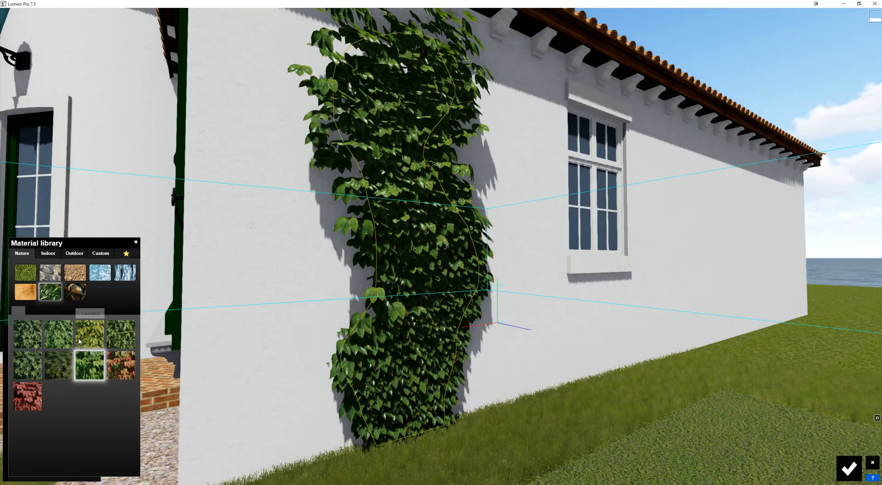
Slightly reduce the vine leaves' Spread and set their Leaves Size to 0.0.
{"action": "left_click", "coordinate": [399, 268]}
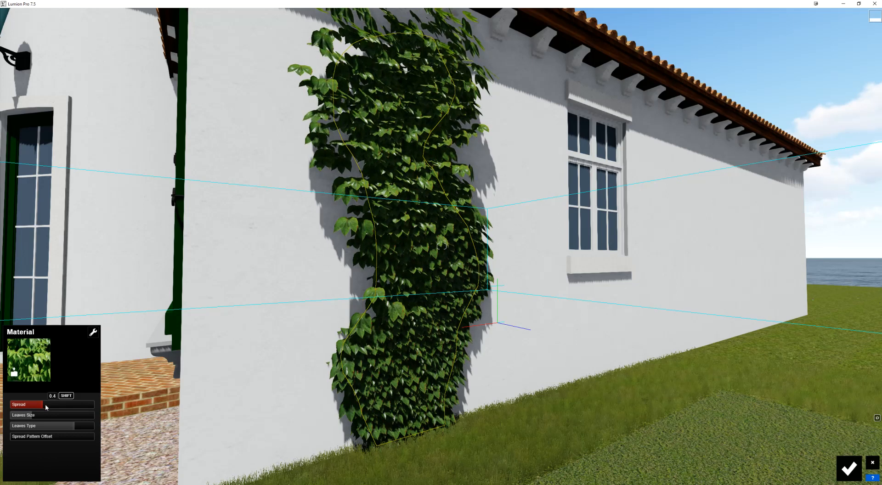
{"action": "left_click_drag", "start_coordinate": [48, 406], "coordinate": [31, 417]}
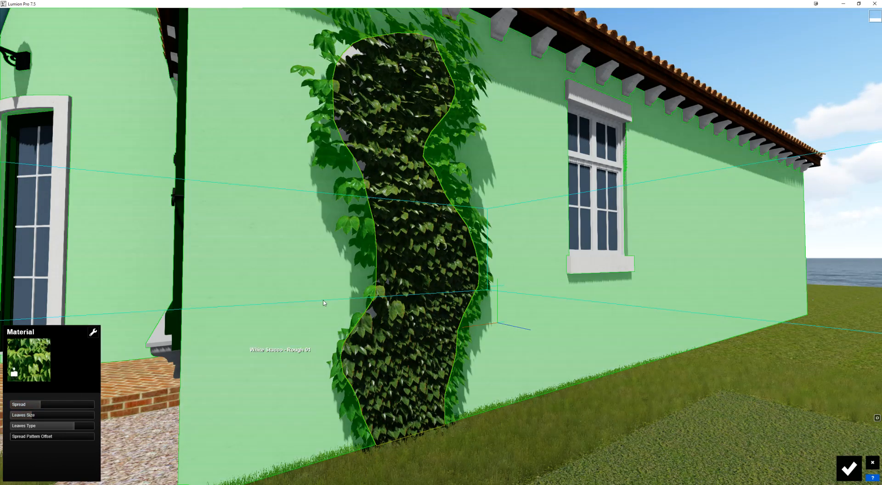
{"action": "right_click_drag", "start_coordinate": [343, 296], "coordinate": [321, 324]}
{"action": "key", "text": "w"}
{"action": "key", "text": "w"}
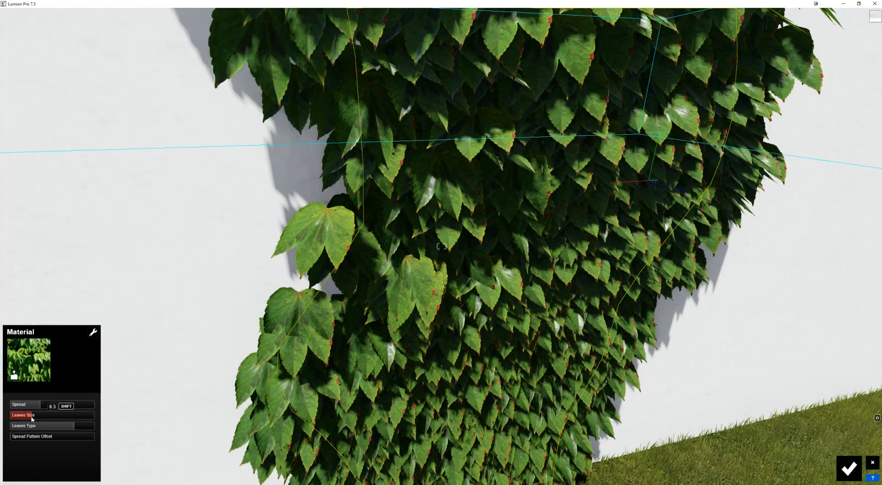
{"action": "left_click_drag", "start_coordinate": [33, 416], "coordinate": [10, 419]}
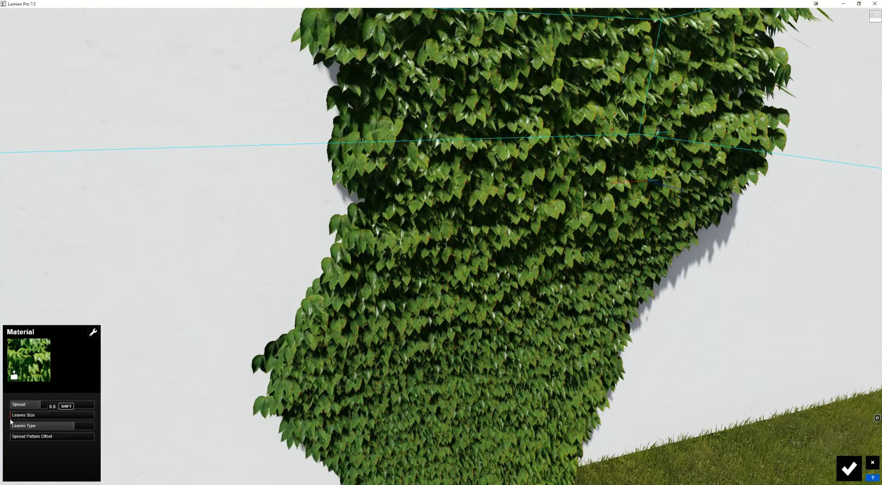
Lower the vine material's Leaves Type past 0.7 to a yellow-green leaf variety.
{"action": "right_click_drag", "start_coordinate": [193, 349], "coordinate": [276, 351]}
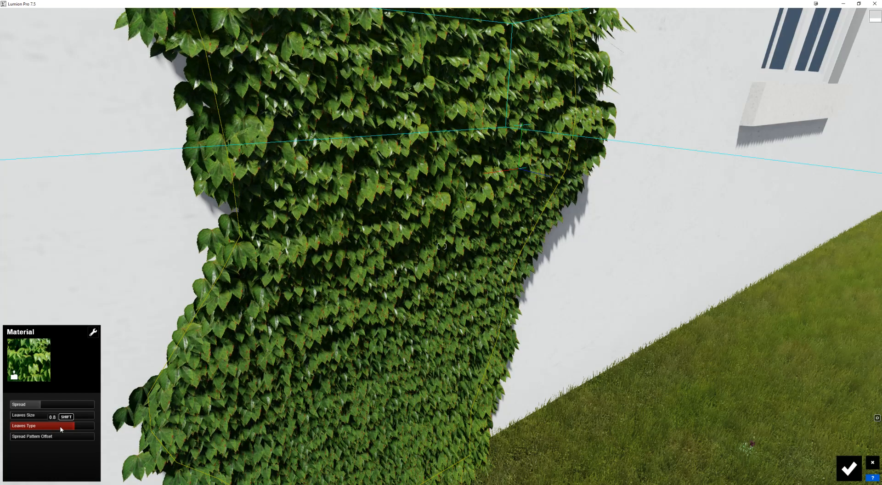
{"action": "left_click", "coordinate": [67, 427]}
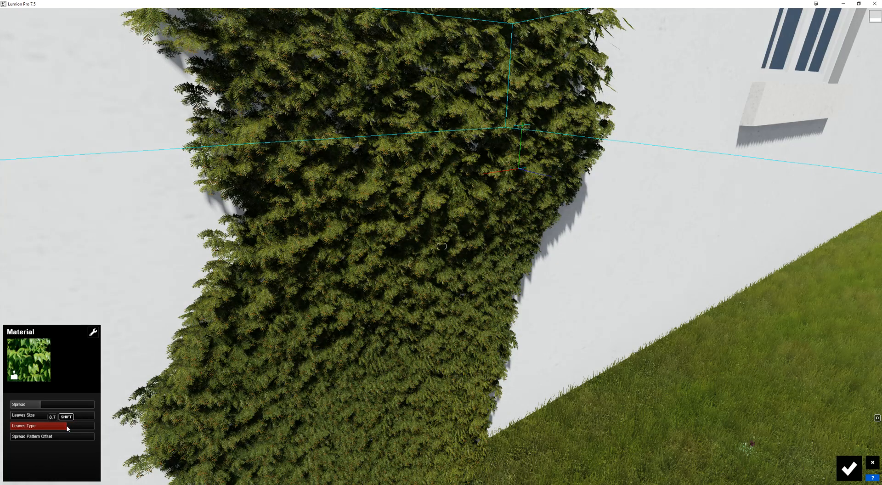
{"action": "left_click_drag", "start_coordinate": [62, 427], "coordinate": [37, 432]}
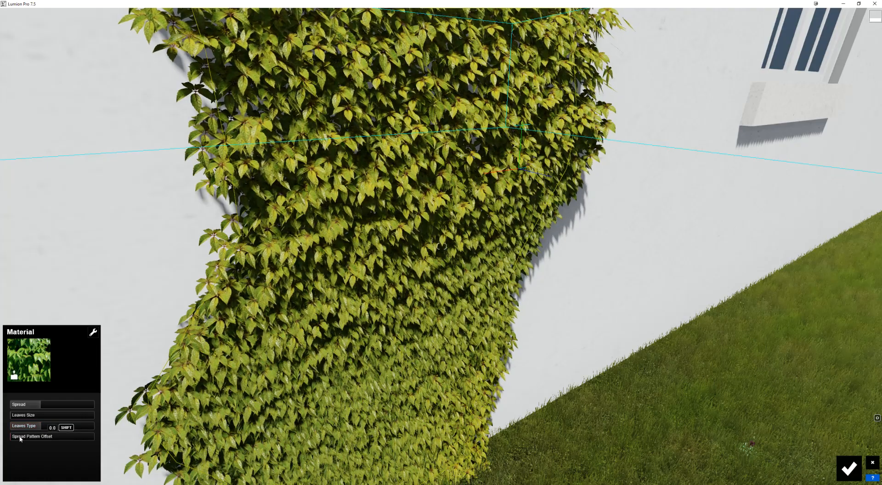
Raise the vine material's Spread Pattern Offset to shift how the leaves are distributed over the surface.
{"action": "left_click", "coordinate": [22, 438]}
{"action": "key", "text": "s"}
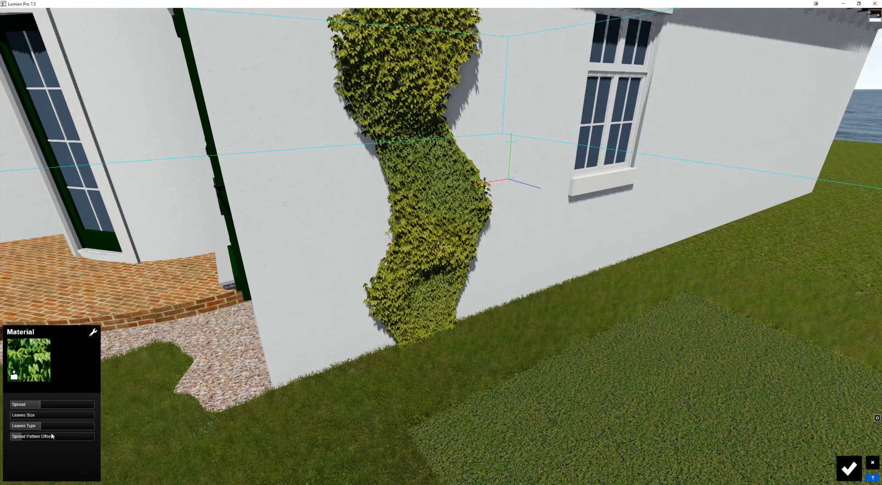
{"action": "left_click", "coordinate": [29, 438]}
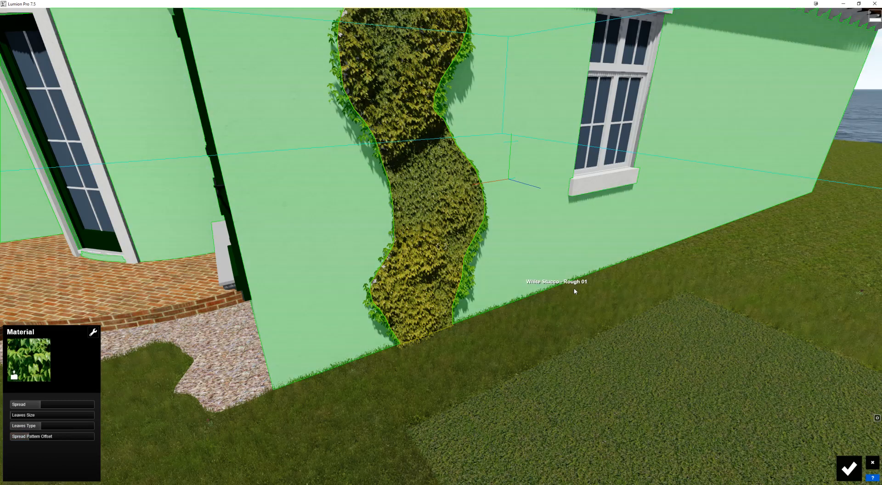
{"action": "key", "text": "s"}
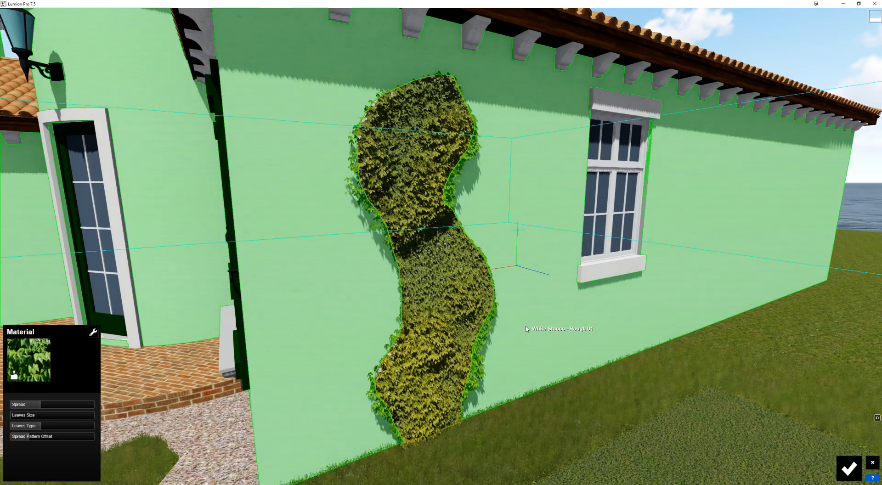
Switch to SketchUp and draw a long, narrow rectangle on the lawn alongside the front brick walkway.
{"action": "key", "text": "alt+Tab"}
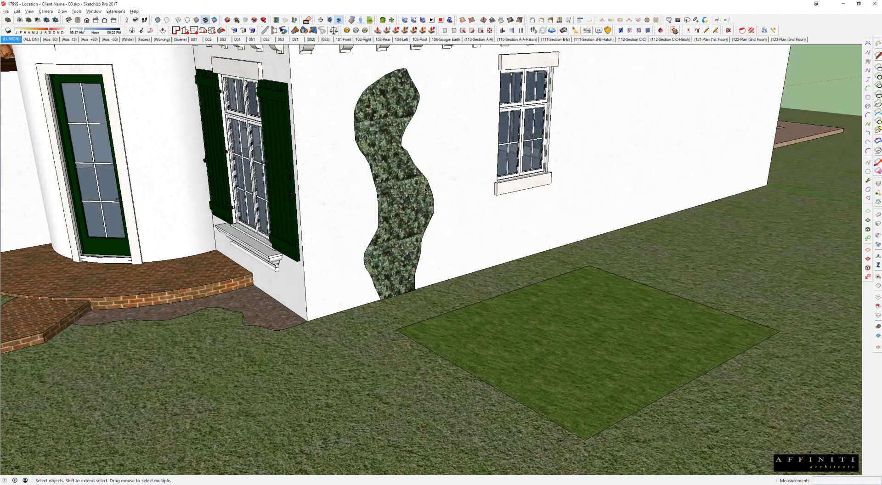
{"action": "scroll", "coordinate": [513, 281], "scroll_direction": "down", "scroll_amount": 6}
{"action": "scroll", "coordinate": [514, 281], "scroll_direction": "up", "scroll_amount": 8}
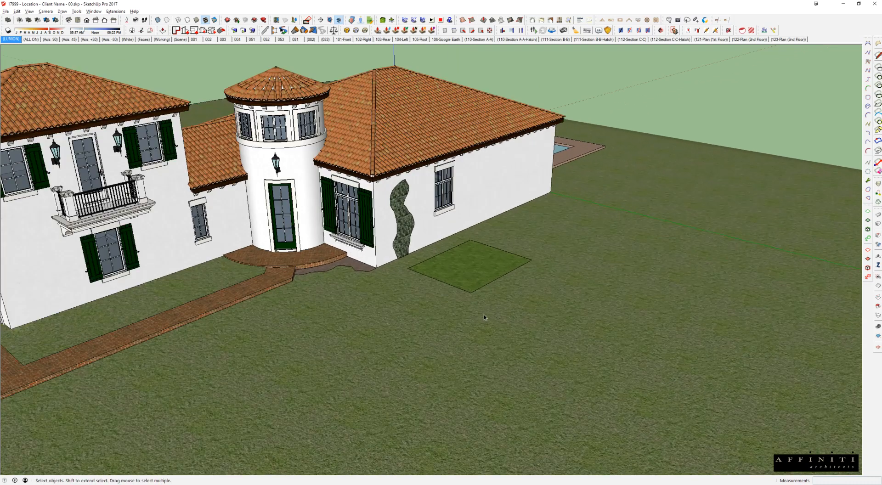
{"action": "key", "text": "c"}
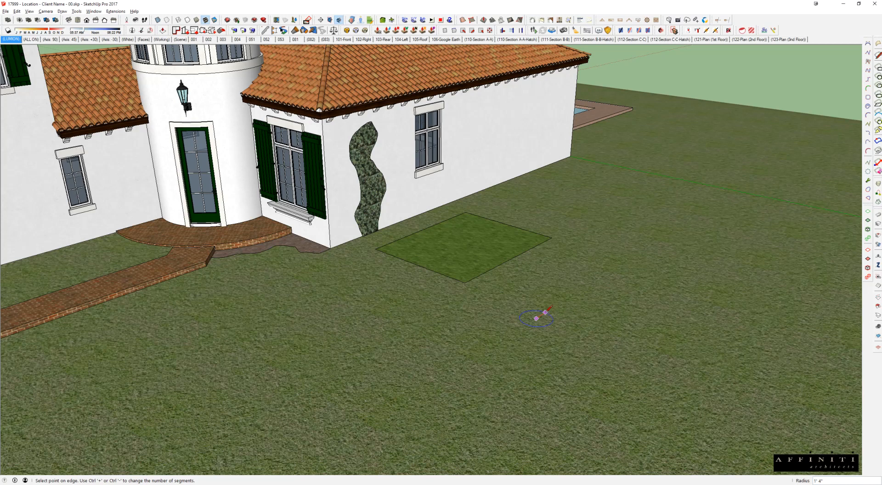
{"action": "key", "text": "r"}
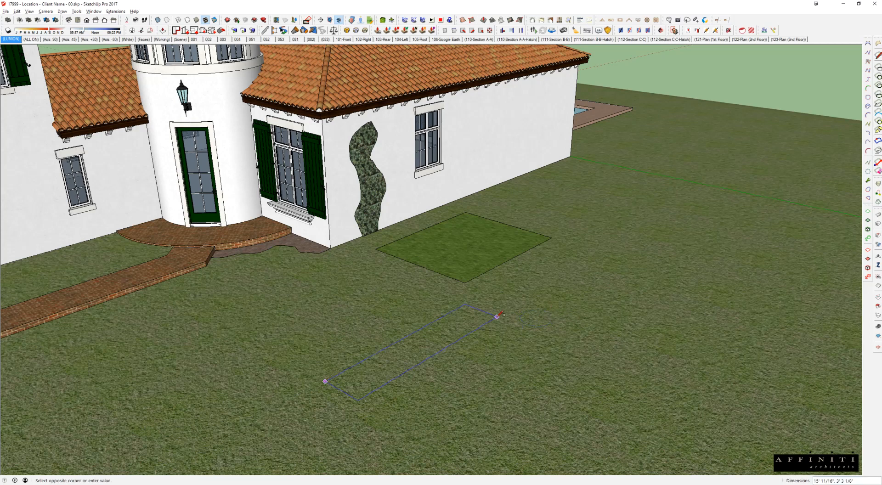
{"action": "scroll", "coordinate": [490, 286], "scroll_direction": "down", "scroll_amount": 4}
{"action": "scroll", "coordinate": [490, 286], "scroll_direction": "down", "scroll_amount": 2}
{"action": "scroll", "coordinate": [366, 368], "scroll_direction": "up", "scroll_amount": 6}
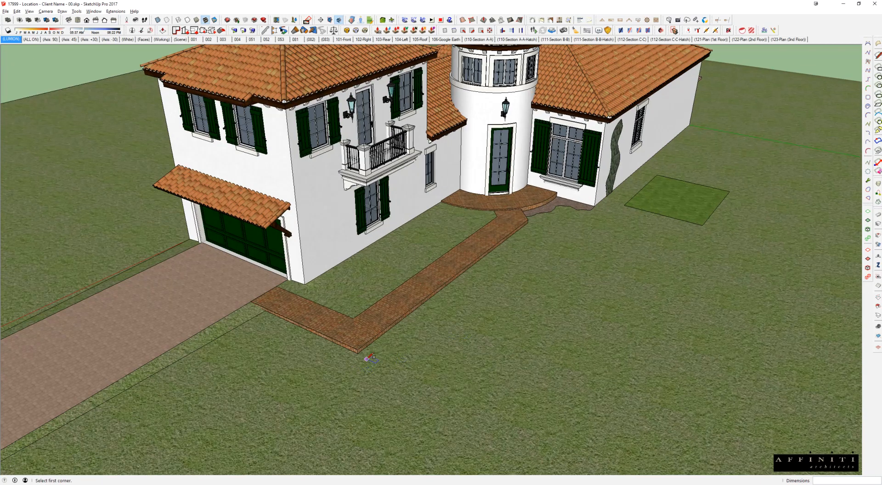
{"action": "left_click", "coordinate": [567, 219]}
Push/Pull the narrow rectangle upward into a hedge-height box.
{"action": "scroll", "coordinate": [558, 228], "scroll_direction": "up", "scroll_amount": 2}
{"action": "key", "text": "p"}
{"action": "left_click", "coordinate": [522, 238]}
{"action": "left_click", "coordinate": [527, 211]}
Select the whole hedge box and copy it to the house side of the brick walkway.
{"action": "key", "text": "space"}
{"action": "left_click", "coordinate": [528, 218]}
{"action": "triple_click", "coordinate": [527, 218]}
{"action": "middle_click_drag", "start_coordinate": [527, 212], "coordinate": [629, 390]}
{"action": "key", "text": "m"}
{"action": "left_click", "coordinate": [594, 421]}
{"action": "key", "text": "ctrl"}
{"action": "scroll", "coordinate": [464, 351], "scroll_direction": "up", "scroll_amount": 3}
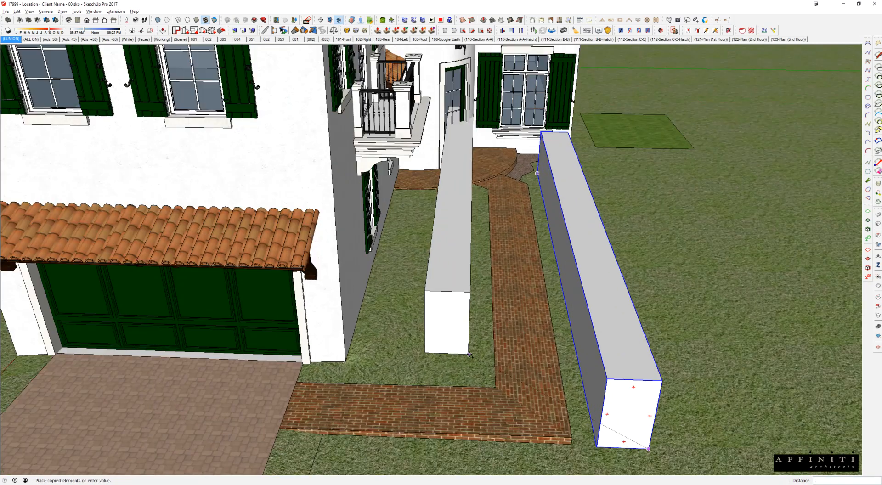
{"action": "left_click", "coordinate": [486, 376]}
Scale the copied box shorter so that it stops before the round entry steps.
{"action": "middle_click_drag", "start_coordinate": [486, 376], "coordinate": [275, 294]}
{"action": "key", "text": "space"}
{"action": "key", "text": "s"}
{"action": "key", "text": "x"}
{"action": "left_click_drag", "start_coordinate": [557, 143], "coordinate": [482, 208]}
{"action": "key", "text": "x"}
{"action": "key", "text": "space"}
{"action": "scroll", "coordinate": [452, 214], "scroll_direction": "down", "scroll_amount": 1}
Select all geometry of the shortened box and make it a group.
{"action": "key", "text": "shift+e"}
{"action": "triple_click", "coordinate": [452, 213]}
{"action": "key", "text": "g"}
Try painting the shorter box's group from outside with the hedge material, and undo it.
{"action": "key", "text": "b"}
{"action": "left_click", "coordinate": [461, 191]}
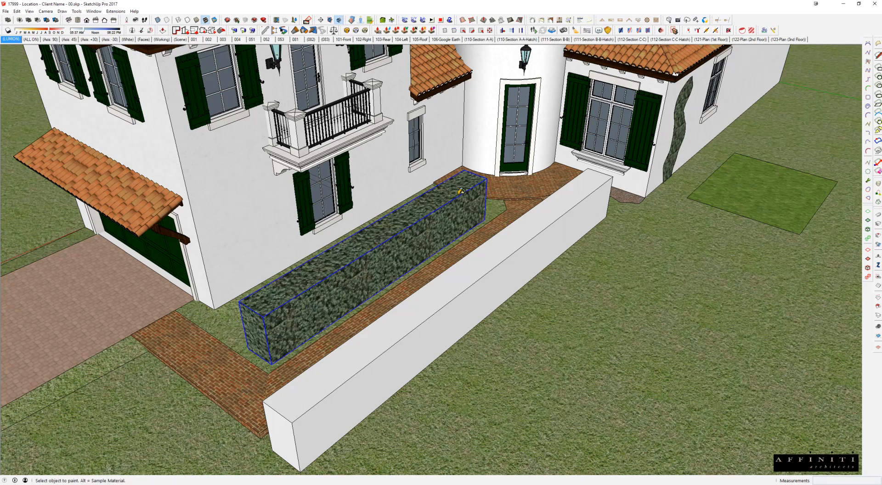
{"action": "key", "text": "ctrl+z"}
Open the shorter box's group and paint all its faces with the hedge material.
{"action": "key", "text": "space"}
{"action": "scroll", "coordinate": [445, 224], "scroll_direction": "up", "scroll_amount": 2}
{"action": "double_click", "coordinate": [443, 220]}
{"action": "key", "text": "ctrl+a"}
{"action": "key", "text": "b"}
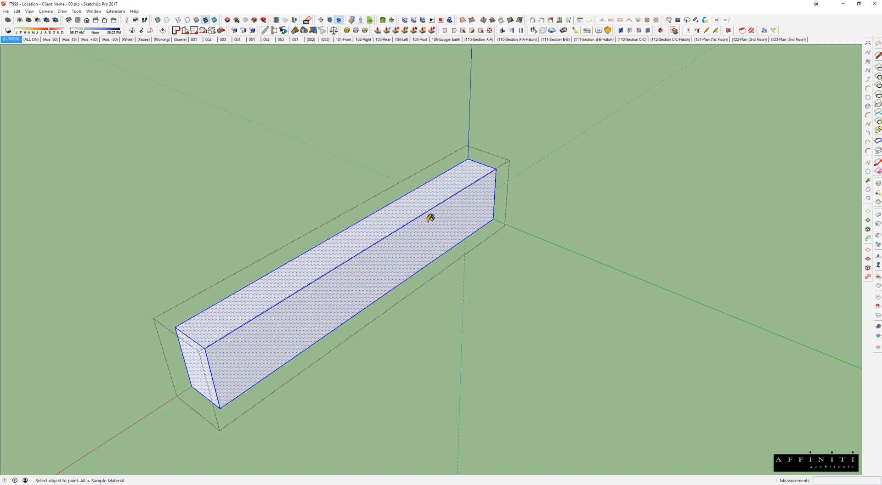
{"action": "left_click", "coordinate": [430, 217]}
{"action": "key", "text": "space"}
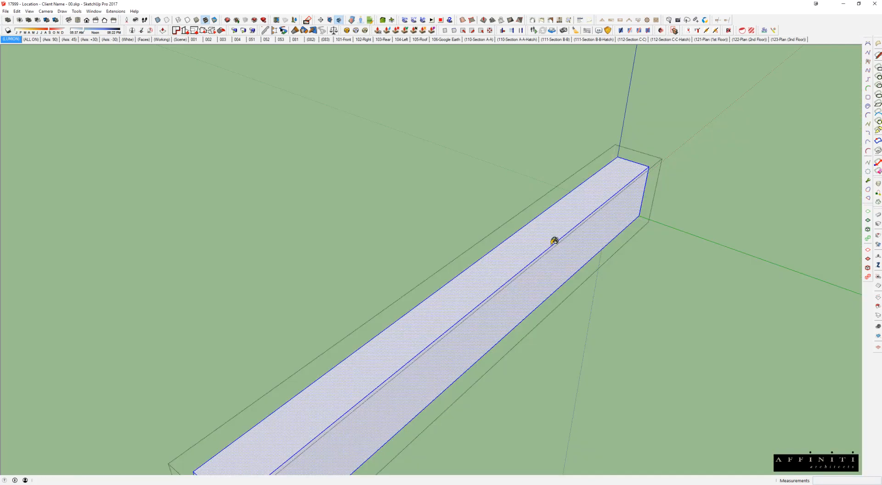
Paint all faces inside the longer box's group with the hedge material and close the group.
{"action": "key", "text": "b"}
{"action": "left_click", "coordinate": [556, 239]}
{"action": "key", "text": "space"}
{"action": "key", "text": "Escape"}
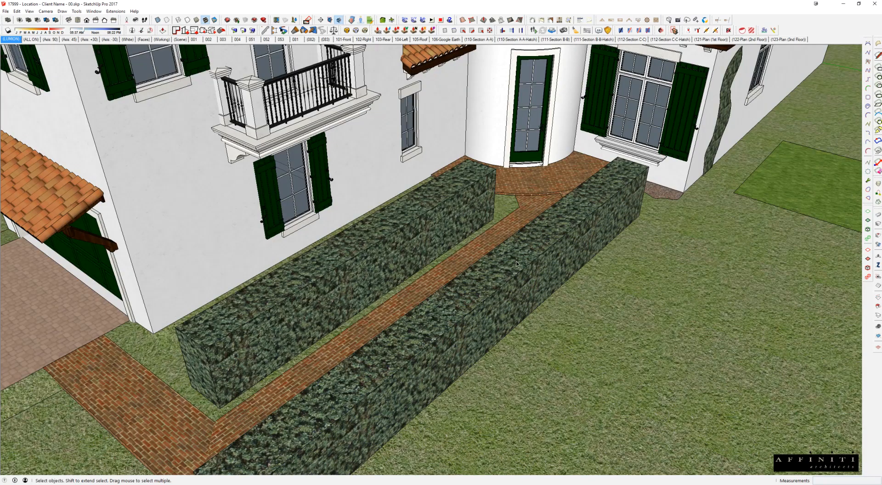
Open the shorter hedge box's group and repaint all its faces solid red.
{"action": "scroll", "coordinate": [519, 257], "scroll_direction": "up", "scroll_amount": 4}
{"action": "middle_click_drag", "start_coordinate": [344, 207], "coordinate": [516, 157]}
{"action": "scroll", "coordinate": [345, 208], "scroll_direction": "down", "scroll_amount": 4}
{"action": "double_click", "coordinate": [515, 156]}
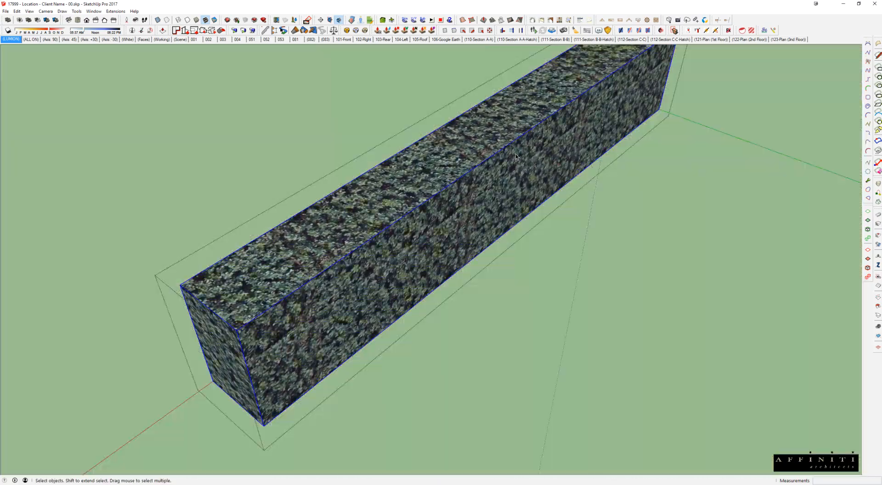
{"action": "scroll", "coordinate": [15, 168], "scroll_direction": "up", "scroll_amount": 2}
{"action": "scroll", "coordinate": [504, 140], "scroll_direction": "up", "scroll_amount": 6}
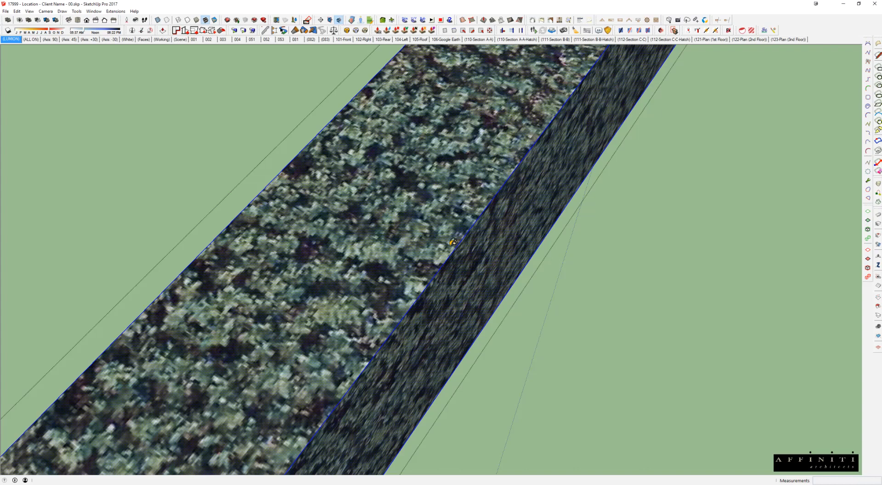
{"action": "scroll", "coordinate": [439, 198], "scroll_direction": "down", "scroll_amount": 1}
{"action": "left_click", "coordinate": [452, 190]}
{"action": "scroll", "coordinate": [455, 189], "scroll_direction": "down", "scroll_amount": 5}
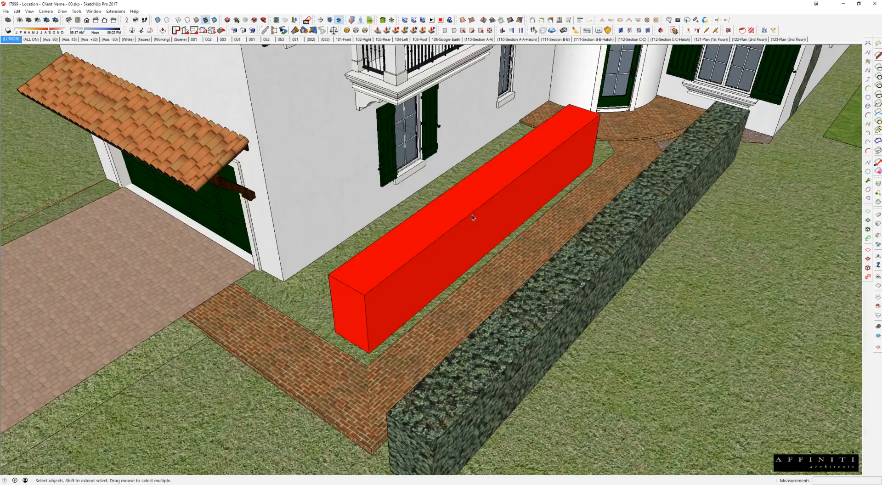
{"action": "scroll", "coordinate": [474, 213], "scroll_direction": "up", "scroll_amount": 5}
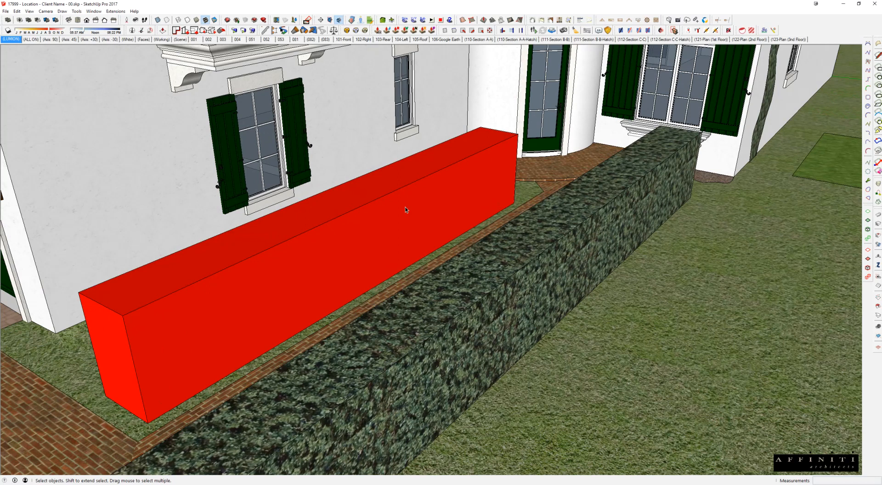
{"action": "scroll", "coordinate": [405, 209], "scroll_direction": "down", "scroll_amount": 5}
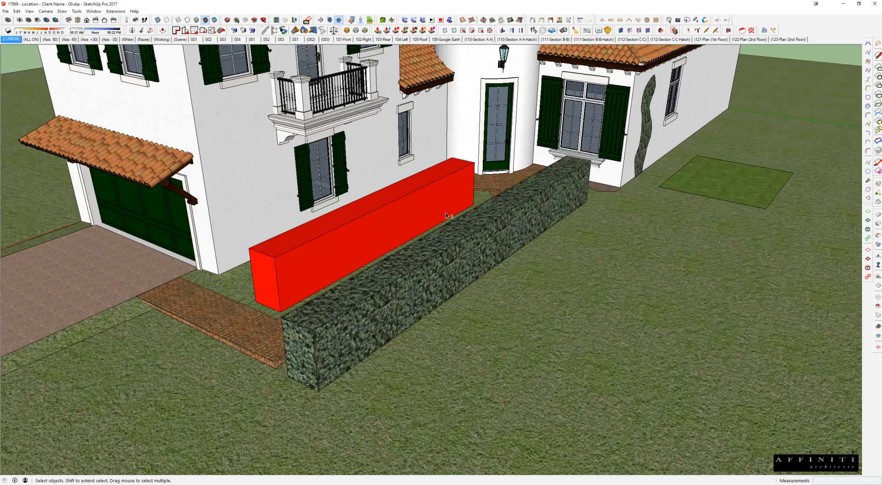
Draw a circle with a 6-inch radius on the lawn beside the hedge and extrude it into a tall column.
{"action": "middle_click_drag", "start_coordinate": [416, 216], "coordinate": [421, 248]}
{"action": "key", "text": "c"}
{"action": "left_click", "coordinate": [523, 307]}
{"action": "type", "text": "6"}
{"action": "key", "text": "Return"}
{"action": "key", "text": "p"}
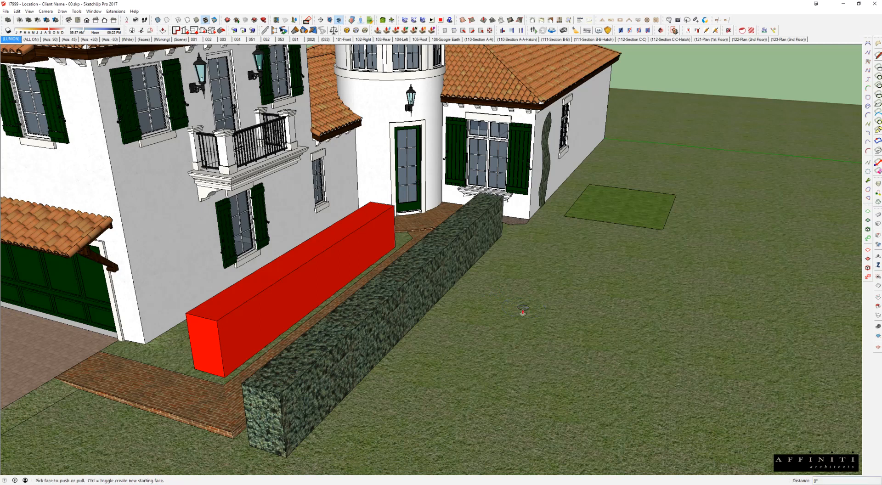
{"action": "left_click", "coordinate": [522, 312]}
{"action": "left_click", "coordinate": [535, 215]}
Group the column and place a copy of it farther out on the lawn.
{"action": "key", "text": "space"}
{"action": "triple_click", "coordinate": [526, 238]}
{"action": "key", "text": "g"}
{"action": "key", "text": "m"}
{"action": "left_click", "coordinate": [524, 314]}
{"action": "key", "text": "ctrl"}
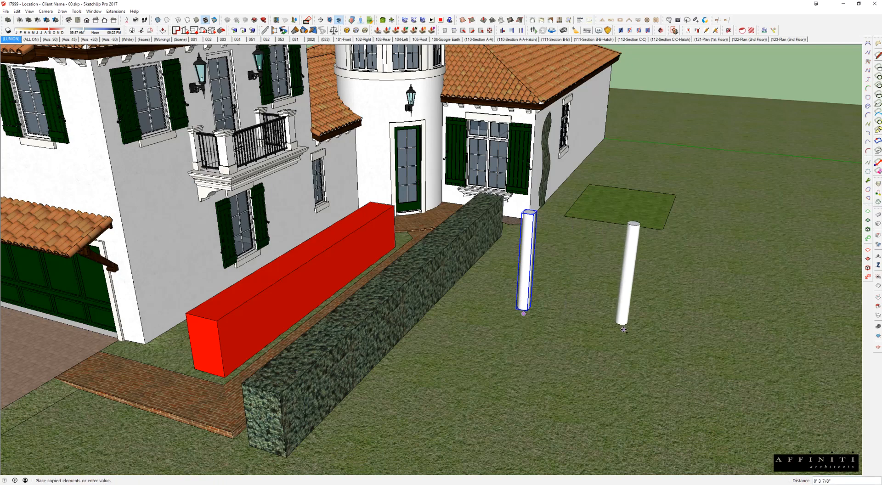
{"action": "left_click", "coordinate": [633, 332]}
Draw a circle with a 60-inch radius near the two columns and make it a group.
{"action": "scroll", "coordinate": [608, 298], "scroll_direction": "up", "scroll_amount": 3}
{"action": "middle_click_drag", "start_coordinate": [565, 292], "coordinate": [572, 323]}
{"action": "key", "text": "c"}
{"action": "middle_click_drag", "start_coordinate": [515, 204], "coordinate": [484, 269], "text": "shift"}
{"action": "scroll", "coordinate": [484, 270], "scroll_direction": "up", "scroll_amount": 3}
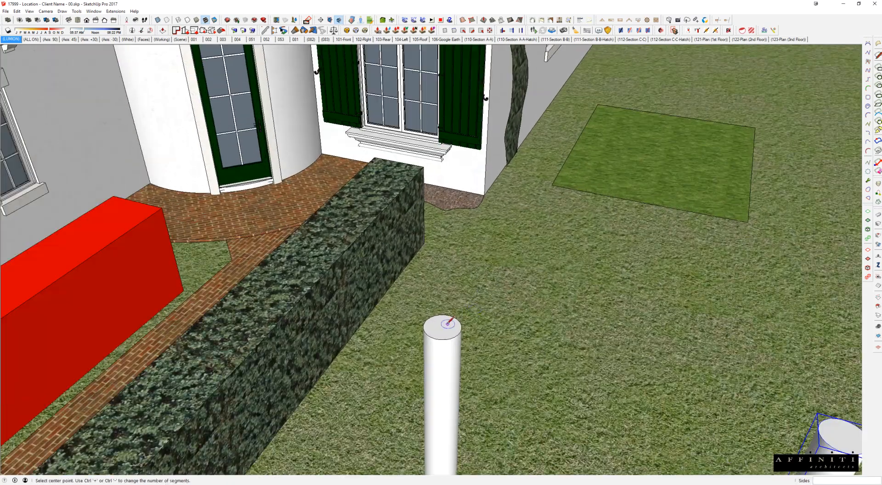
{"action": "left_click", "coordinate": [437, 324]}
{"action": "scroll", "coordinate": [439, 323], "scroll_direction": "down", "scroll_amount": 3}
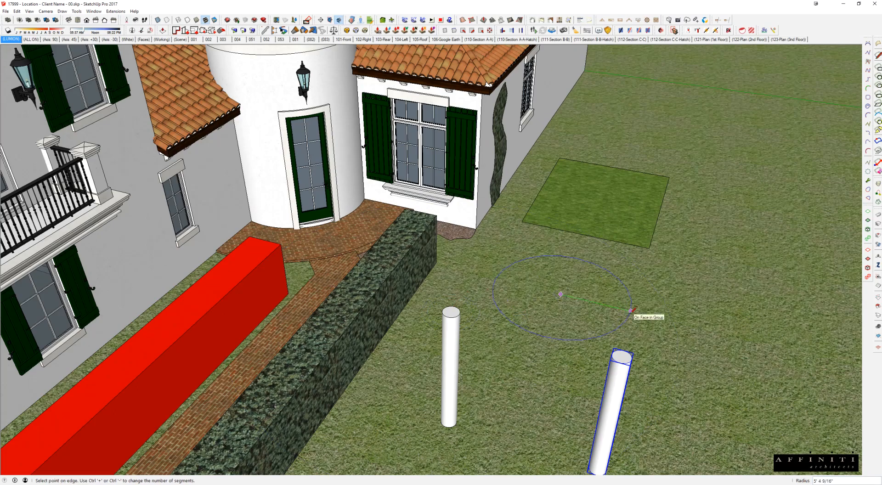
{"action": "type", "text": "60"}
{"action": "key", "text": "Return"}
{"action": "key", "text": "space"}
{"action": "double_click", "coordinate": [592, 304]}
{"action": "key", "text": "g"}
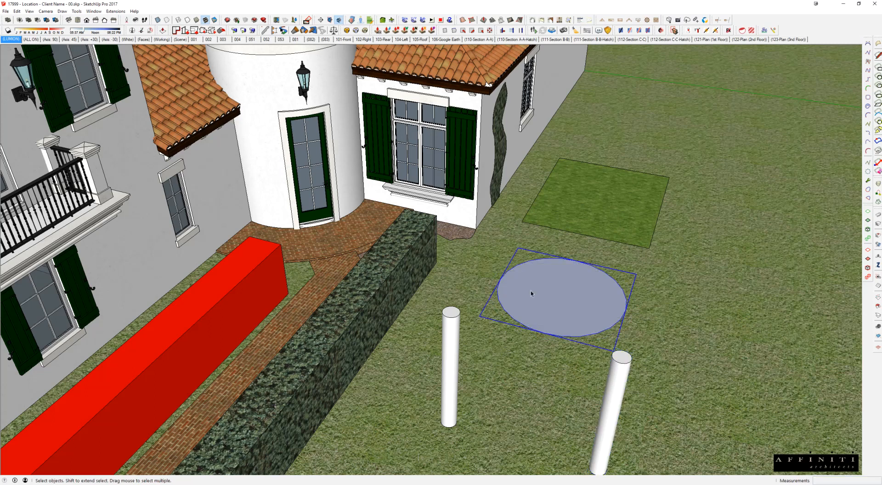
Inside the circle's group, draw a vertical line up from the circle's centre and erase the horizontal radius line.
{"action": "scroll", "coordinate": [532, 291], "scroll_direction": "up", "scroll_amount": 3}
{"action": "double_click", "coordinate": [539, 293]}
{"action": "mouse_move", "coordinate": [539, 294]}
{"action": "middle_mouse_down", "text": "shift"}
{"action": "mouse_move", "coordinate": [470, 311]}
{"action": "mouse_move", "coordinate": [502, 286]}
{"action": "middle_mouse_up", "text": "shift"}
{"action": "key", "text": "l"}
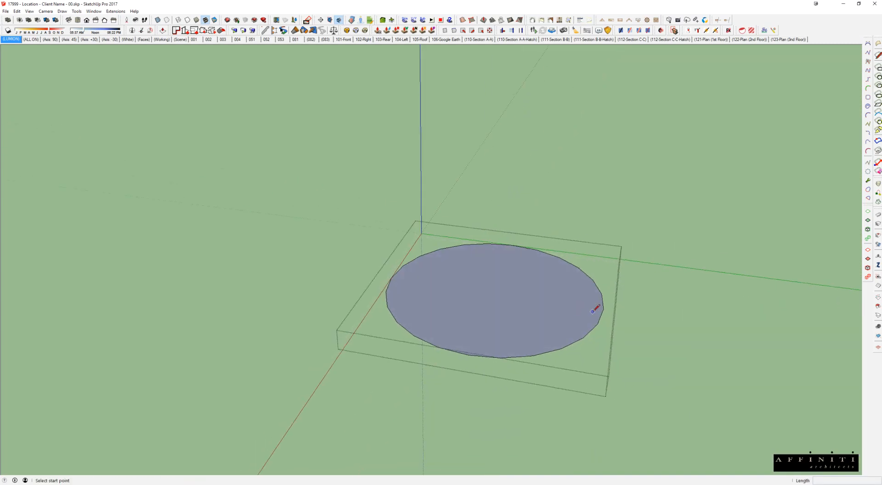
{"action": "left_click", "coordinate": [603, 308]}
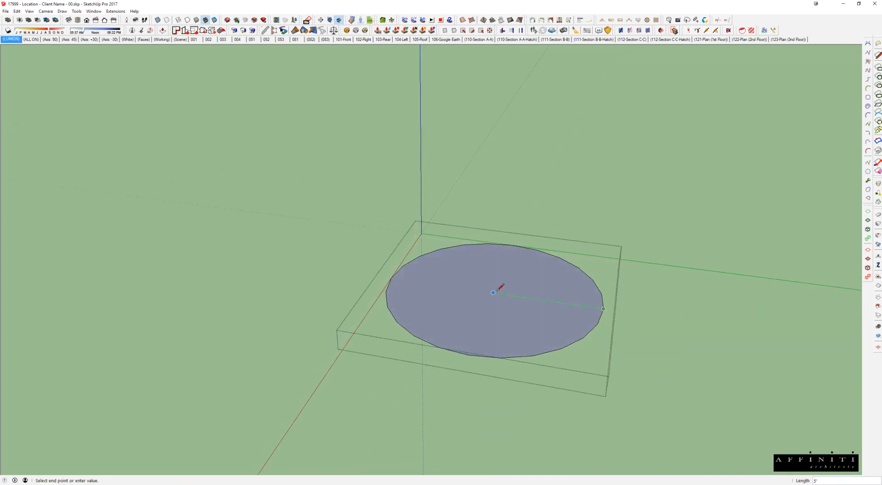
{"action": "left_click", "coordinate": [493, 291]}
{"action": "left_click", "coordinate": [502, 117]}
{"action": "key", "text": "e"}
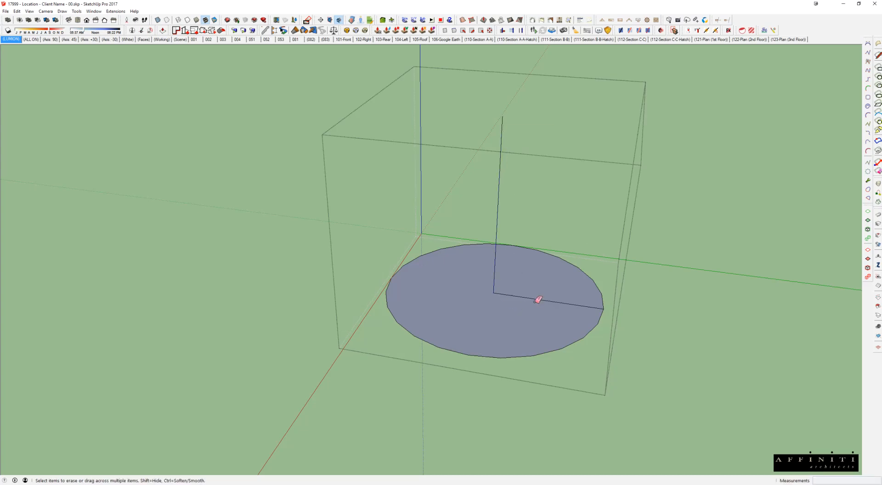
{"action": "left_click_drag", "start_coordinate": [540, 289], "coordinate": [531, 297]}
{"action": "key", "text": "space"}
{"action": "left_click", "coordinate": [531, 297]}
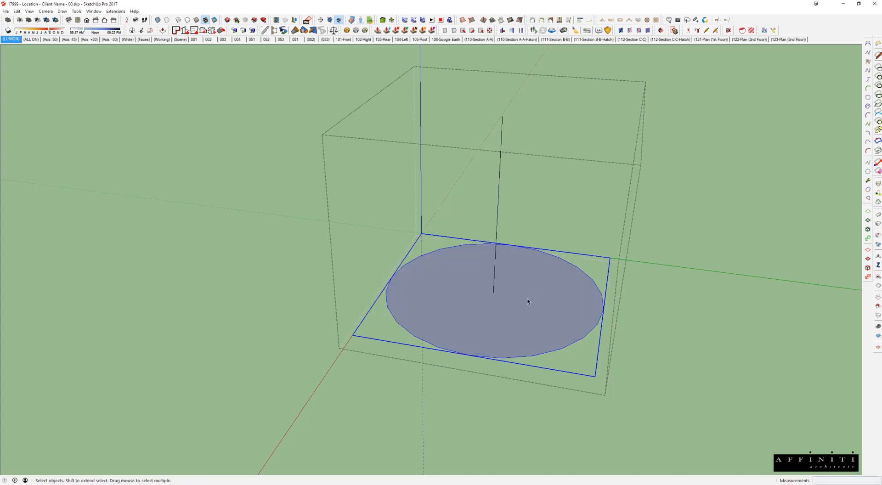
{"action": "key", "text": "c"}
{"action": "left_click", "coordinate": [492, 292]}
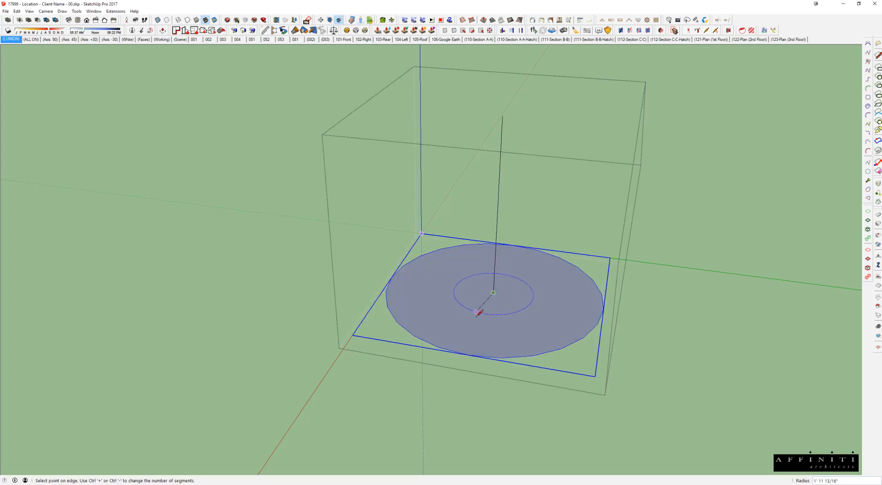
{"action": "key", "text": "Escape"}
Draw a small rectangle next to the circle and extrude it upward into a box.
{"action": "middle_click_drag", "start_coordinate": [496, 293], "coordinate": [475, 295]}
{"action": "key", "text": "r"}
{"action": "left_click", "coordinate": [545, 252]}
{"action": "left_click", "coordinate": [618, 223]}
{"action": "key", "text": "p"}
{"action": "left_click", "coordinate": [581, 247]}
{"action": "left_click", "coordinate": [580, 208]}
Draw a second circle from the same centre out to the existing circle's edge.
{"action": "key", "text": "c"}
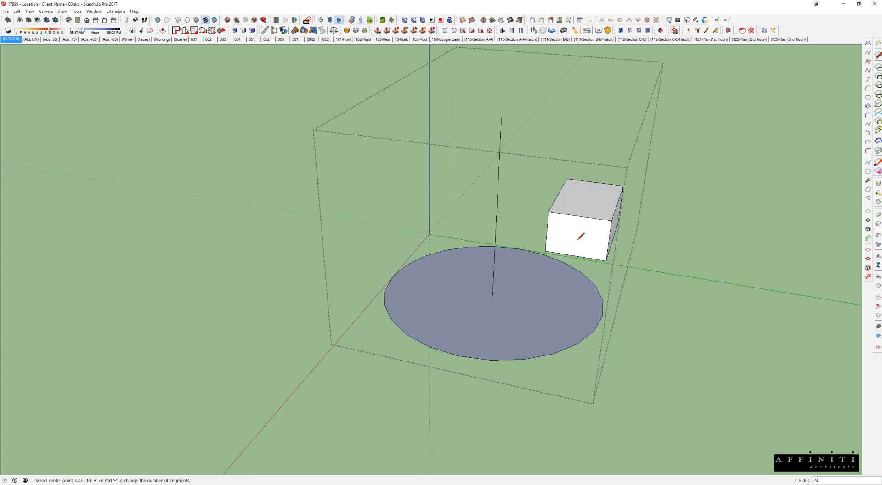
{"action": "left_click", "coordinate": [492, 294]}
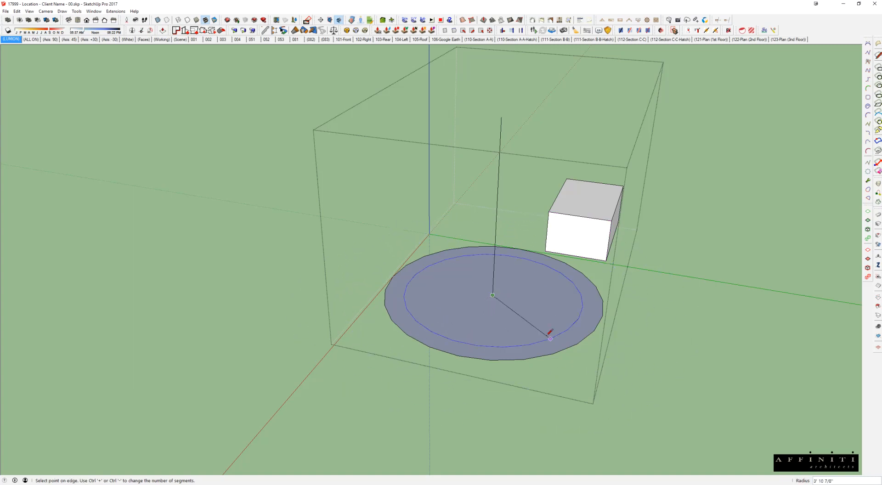
{"action": "left_click", "coordinate": [605, 313]}
{"action": "key", "text": "space"}
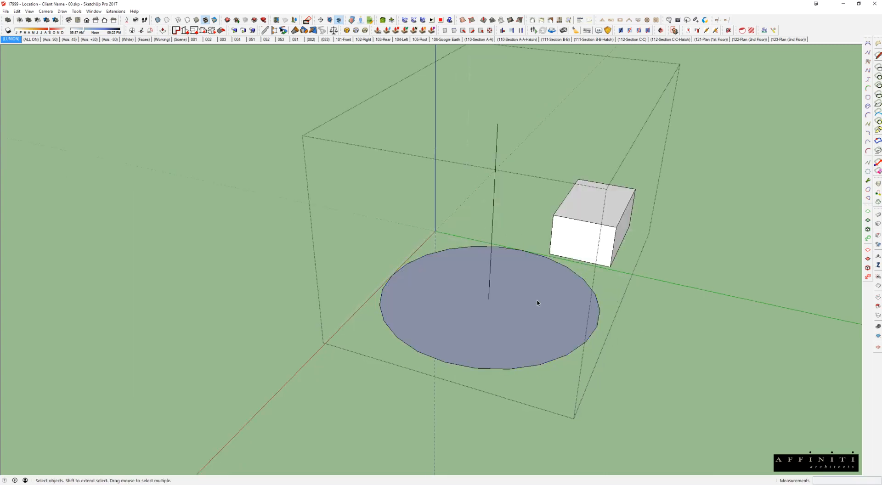
Rotate the grouped circle 90 degrees about its centre so that it stands perpendicular to the other circle.
{"action": "left_click", "coordinate": [540, 297]}
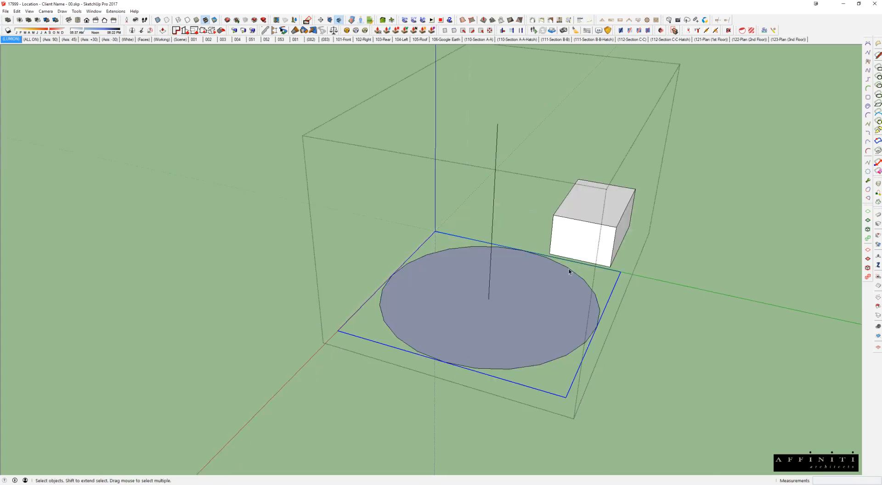
{"action": "key", "text": "q"}
{"action": "left_click_drag", "start_coordinate": [488, 299], "coordinate": [396, 437]}
{"action": "left_click", "coordinate": [383, 441]}
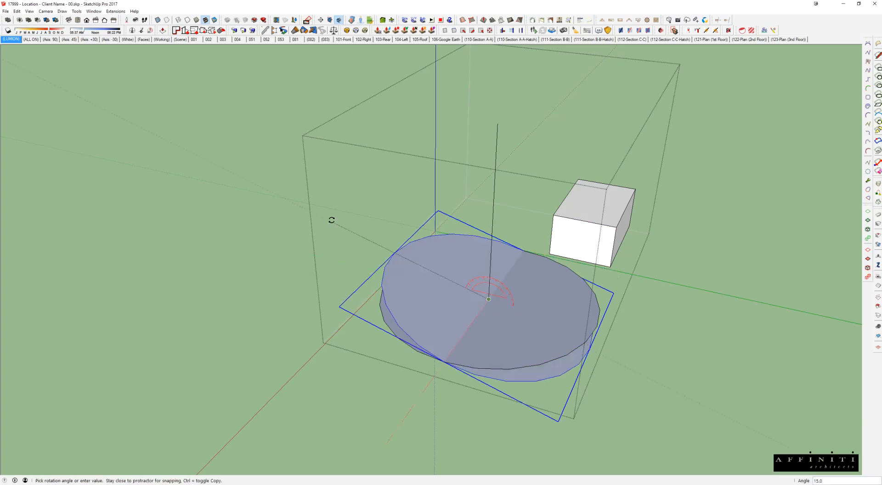
{"action": "type", "text": "90"}
{"action": "key", "text": "Return"}
Group the horizontal circle and erase the vertical line at its centre.
{"action": "key", "text": "space"}
{"action": "double_click", "coordinate": [524, 321]}
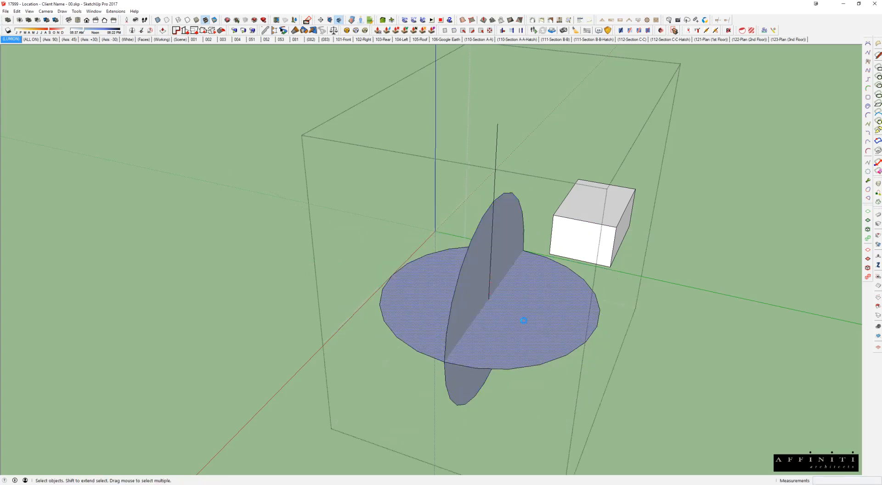
{"action": "key", "text": "g"}
{"action": "left_click", "coordinate": [470, 274]}
{"action": "key", "text": "e"}
{"action": "left_click", "coordinate": [495, 168]}
Split the upright circle with a vertical line through its centre and erase one half.
{"action": "key", "text": "space"}
{"action": "left_click", "coordinate": [486, 263]}
{"action": "scroll", "coordinate": [457, 324], "scroll_direction": "up", "scroll_amount": 4}
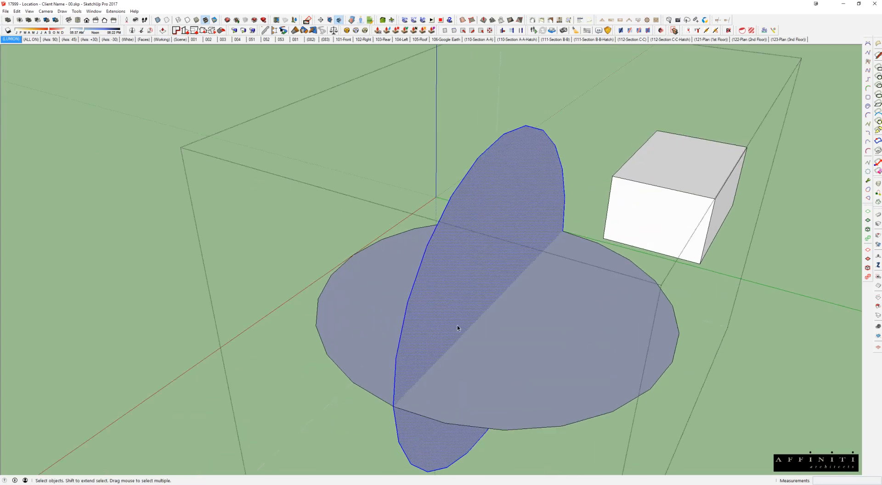
{"action": "key", "text": "l"}
{"action": "left_click", "coordinate": [517, 116]}
{"action": "scroll", "coordinate": [515, 156], "scroll_direction": "down", "scroll_amount": 3}
{"action": "left_click", "coordinate": [505, 323]}
{"action": "key", "text": "e"}
{"action": "left_click", "coordinate": [461, 302]}
Move the grouped horizontal circle straight down until it sits clear below the upright half circle.
{"action": "key", "text": "space"}
{"action": "left_click", "coordinate": [528, 258]}
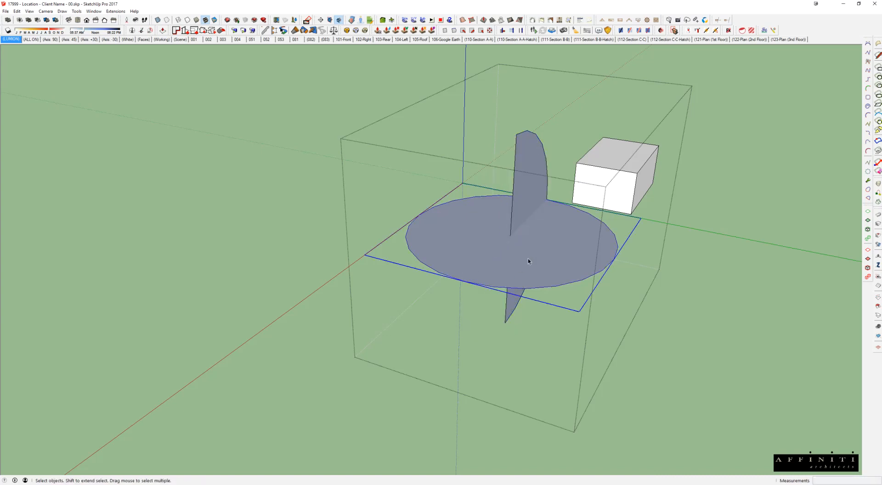
{"action": "scroll", "coordinate": [527, 258], "scroll_direction": "up", "scroll_amount": 2}
{"action": "middle_click_drag", "start_coordinate": [541, 247], "coordinate": [569, 242]}
{"action": "key", "text": "m"}
{"action": "left_click", "coordinate": [573, 251]}
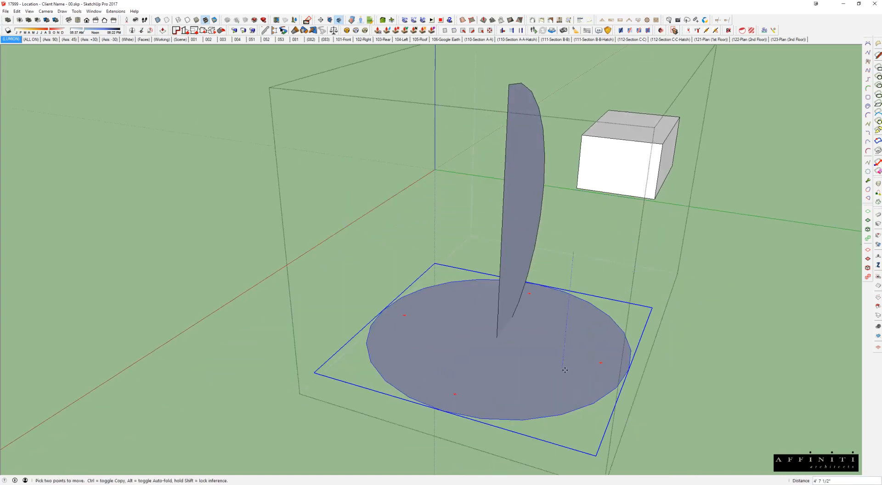
{"action": "middle_click_drag", "start_coordinate": [566, 317], "coordinate": [584, 186], "text": "shift"}
{"action": "left_click", "coordinate": [570, 302]}
Sweep the half circle around the horizontal circle with Follow Me to form a sphere.
{"action": "key", "text": "space"}
{"action": "double_click", "coordinate": [542, 266]}
{"action": "key", "text": "shift+f"}
{"action": "left_click", "coordinate": [540, 117]}
{"action": "key", "text": "space"}
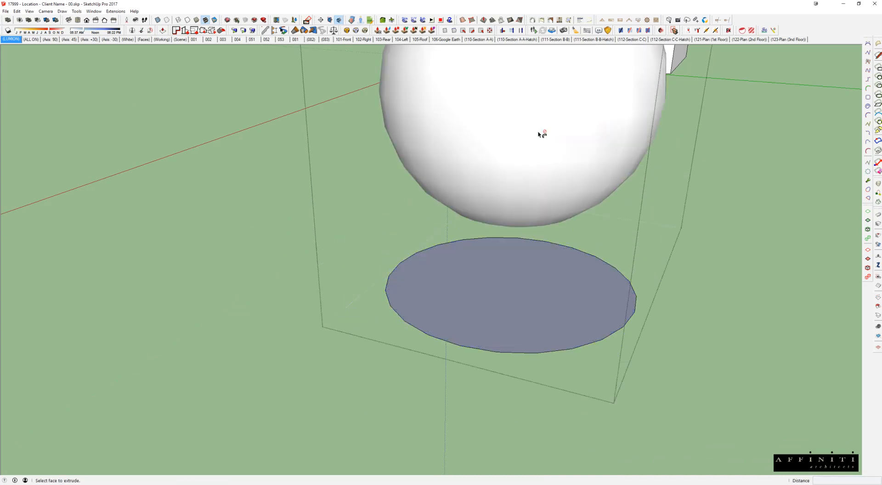
Group the sphere, cut it out of its parent group and delete the leftover construction geometry and small box.
{"action": "scroll", "coordinate": [536, 183], "scroll_direction": "down", "scroll_amount": 2}
{"action": "middle_click_drag", "start_coordinate": [536, 183], "coordinate": [473, 311], "text": "shift"}
{"action": "left_click", "coordinate": [472, 293]}
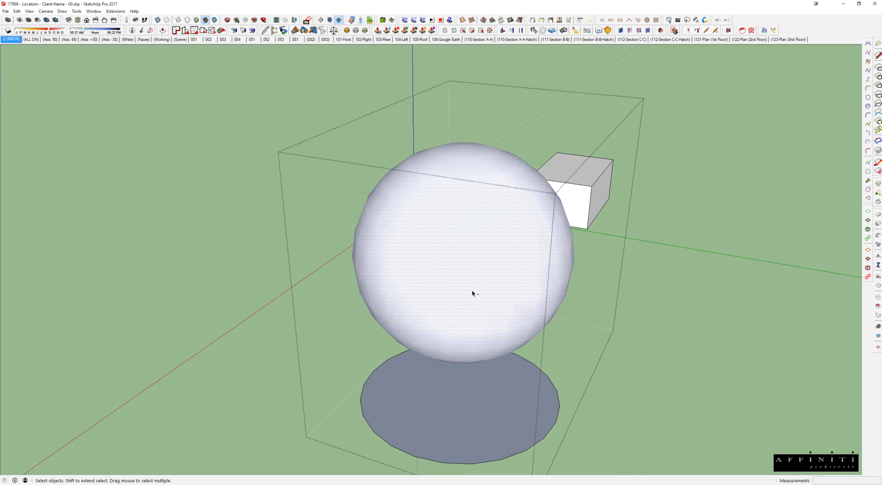
{"action": "key", "text": "g"}
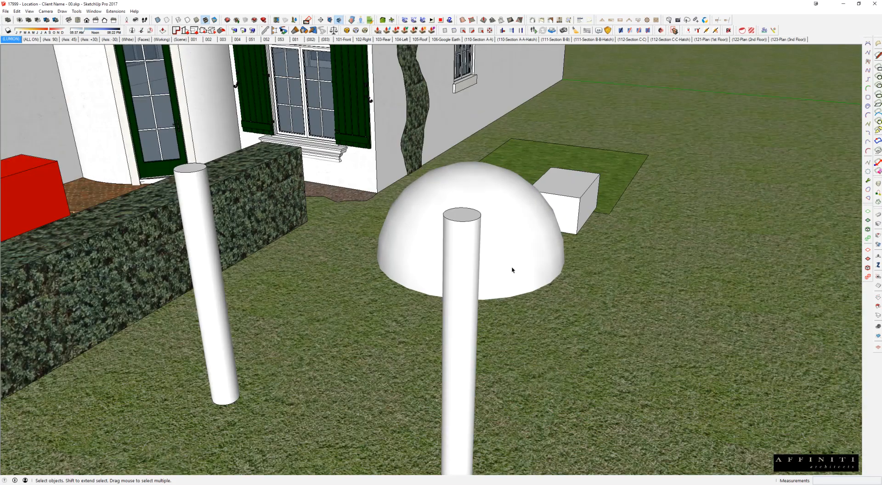
{"action": "key", "text": "Delete"}
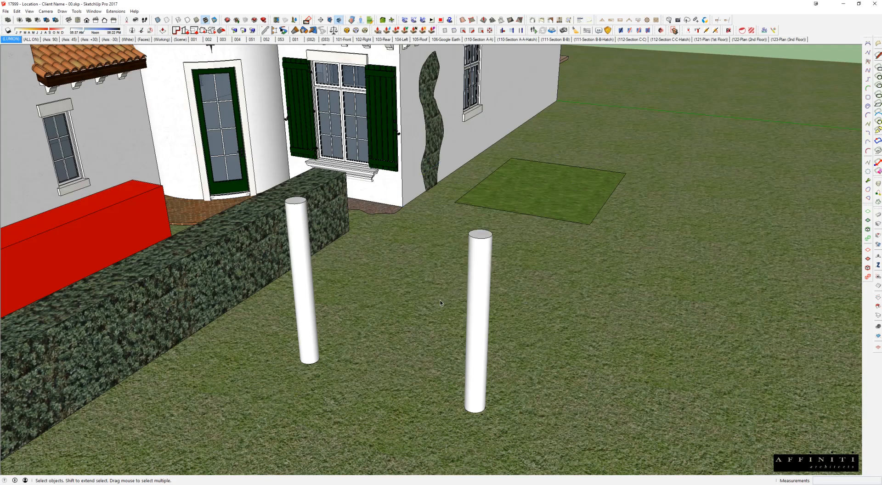
Paste the sphere next to the two columns and line it up with the column nearer the hedge.
{"action": "middle_click_drag", "start_coordinate": [440, 300], "coordinate": [555, 302]}
{"action": "key", "text": "ctrl+v"}
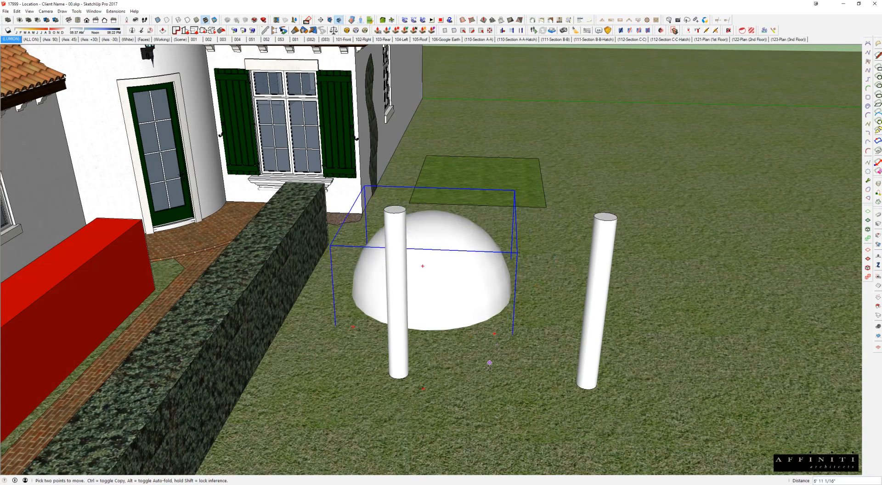
{"action": "left_click", "coordinate": [466, 457]}
{"action": "middle_click_drag", "start_coordinate": [476, 238], "coordinate": [599, 304]}
{"action": "left_click", "coordinate": [517, 277]}
{"action": "left_click", "coordinate": [512, 301]}
Raise the sphere vertically until it rests on top of its column.
{"action": "middle_click_drag", "start_coordinate": [512, 301], "coordinate": [490, 214]}
{"action": "left_click", "coordinate": [489, 214]}
{"action": "left_click", "coordinate": [490, 115]}
{"action": "middle_click_drag", "start_coordinate": [490, 115], "coordinate": [483, 276]}
{"action": "left_click", "coordinate": [483, 277]}
{"action": "left_click", "coordinate": [487, 130]}
{"action": "middle_click_drag", "start_coordinate": [486, 130], "coordinate": [473, 340]}
Draw a rectangle about 10' 6" by 8' 11" around the second column's base and extrude it upward into a box.
{"action": "key", "text": "r"}
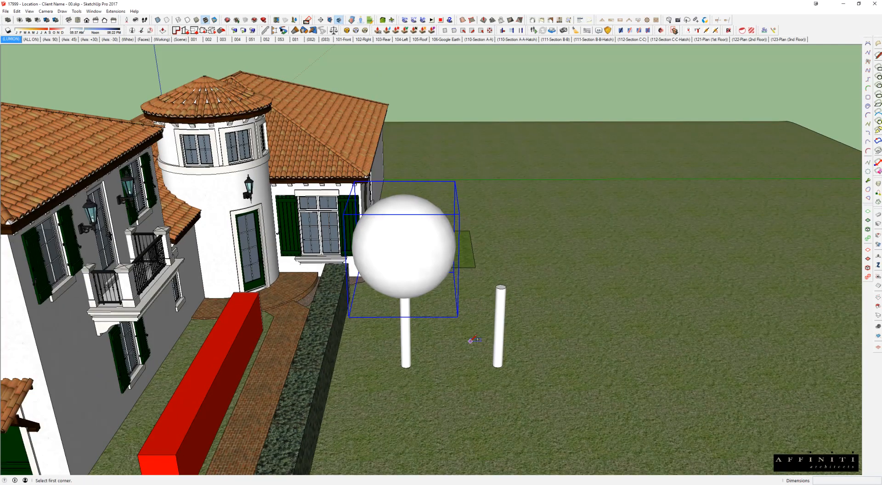
{"action": "left_click", "coordinate": [459, 338]}
{"action": "left_click", "coordinate": [556, 392]}
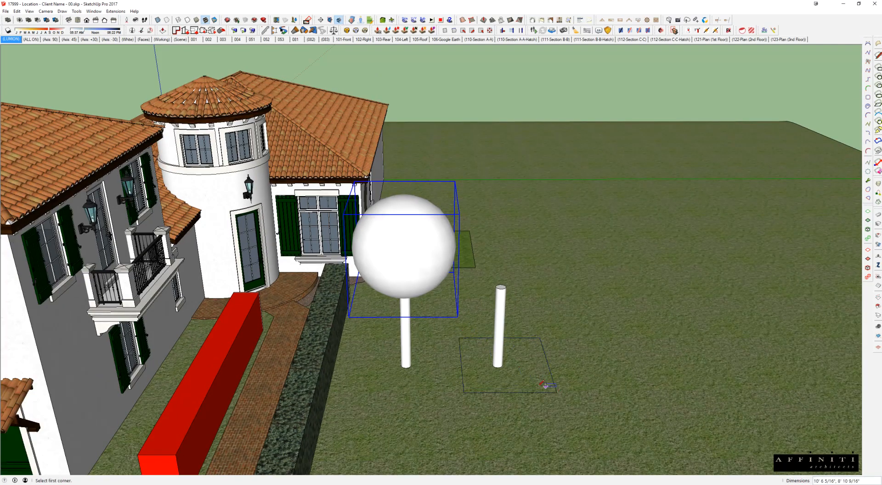
{"action": "key", "text": "p"}
{"action": "left_click", "coordinate": [518, 375]}
{"action": "left_click", "coordinate": [523, 342]}
Group the box and lift it straight up onto the top of the second column.
{"action": "key", "text": "space"}
{"action": "double_click", "coordinate": [518, 354]}
{"action": "key", "text": "m"}
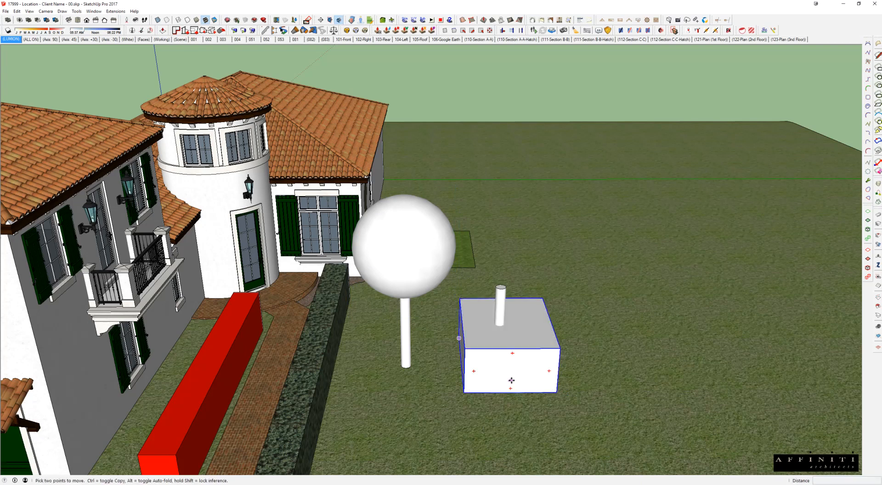
{"action": "left_click", "coordinate": [510, 380]}
{"action": "middle_click_drag", "start_coordinate": [515, 281], "coordinate": [537, 116]}
{"action": "scroll", "coordinate": [522, 251], "scroll_direction": "up", "scroll_amount": 2}
{"action": "middle_click_drag", "start_coordinate": [528, 191], "coordinate": [510, 471], "text": "shift"}
{"action": "scroll", "coordinate": [522, 287], "scroll_direction": "up", "scroll_amount": 2}
{"action": "left_click", "coordinate": [523, 292]}
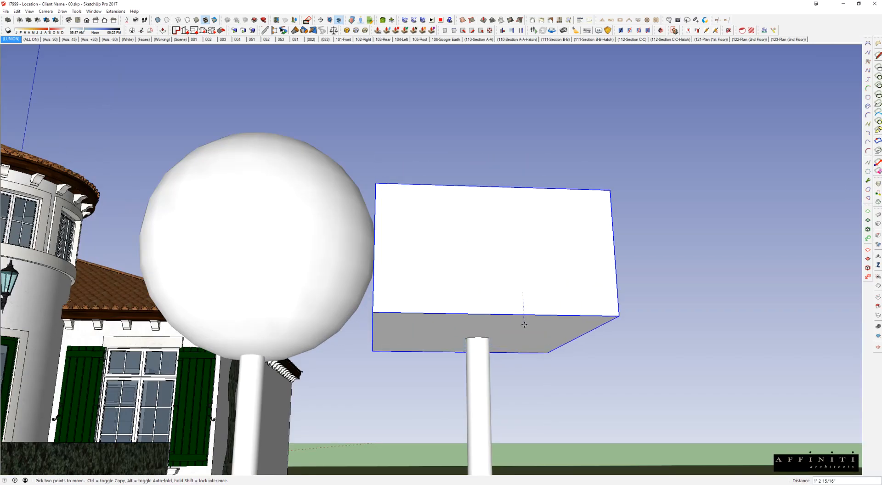
{"action": "left_click", "coordinate": [525, 329]}
{"action": "key", "text": "space"}
Paint all faces of the column with Vegetation Bark Ponderosa from the Landscaping, Fencing and Vegetation materials.
{"action": "middle_click_drag", "start_coordinate": [498, 201], "coordinate": [540, 253]}
{"action": "scroll", "coordinate": [470, 299], "scroll_direction": "down", "scroll_amount": 3}
{"action": "triple_click", "coordinate": [415, 335]}
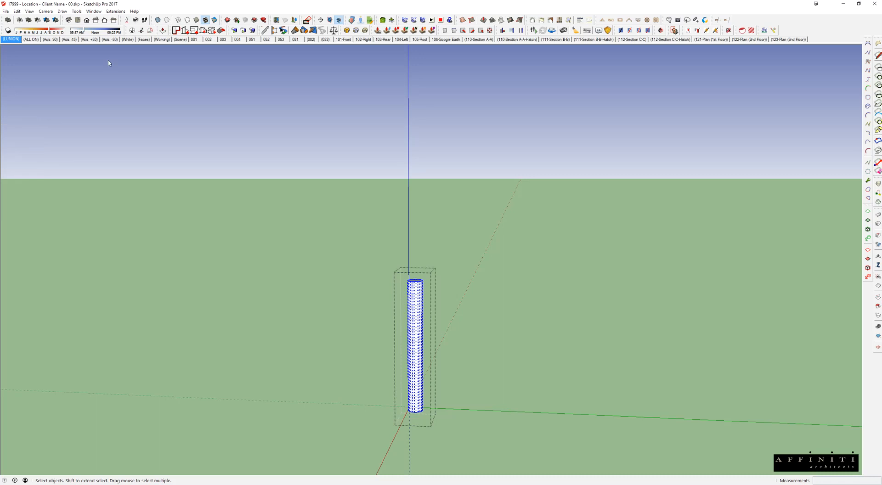
{"action": "left_click_drag", "start_coordinate": [1, 51], "coordinate": [250, 117]}
{"action": "left_click", "coordinate": [257, 226]}
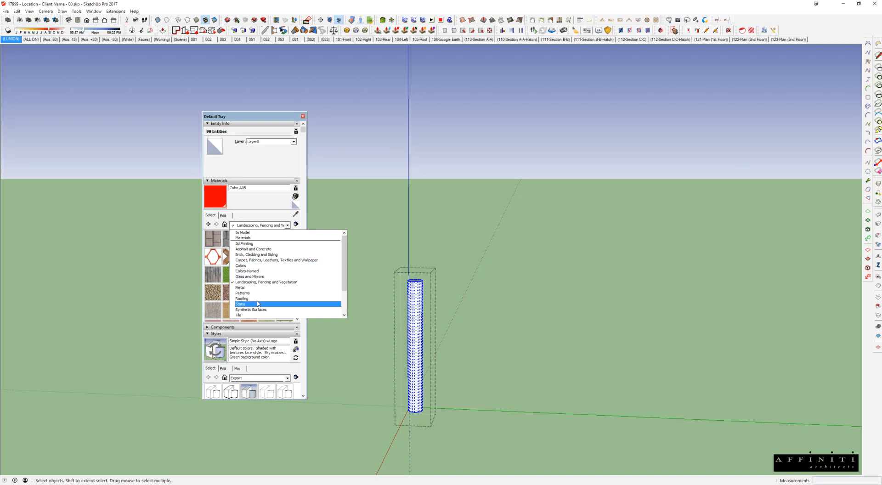
{"action": "left_click", "coordinate": [267, 282]}
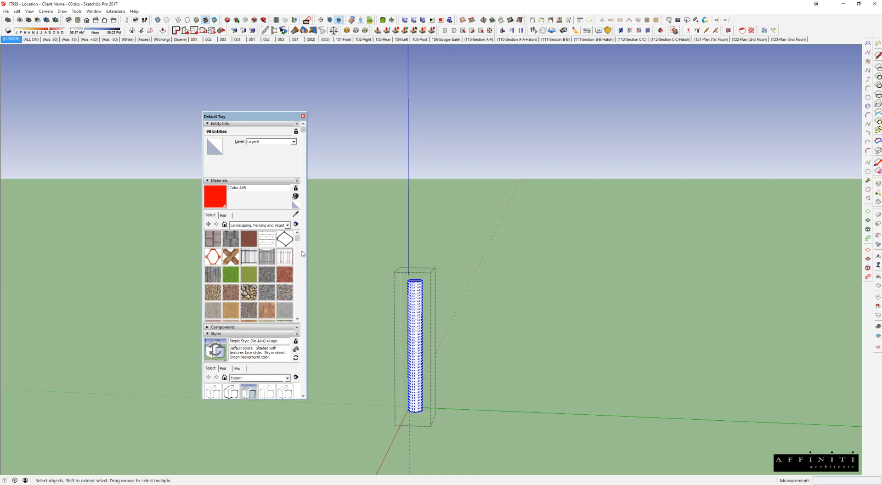
{"action": "left_click_drag", "start_coordinate": [298, 239], "coordinate": [260, 255]}
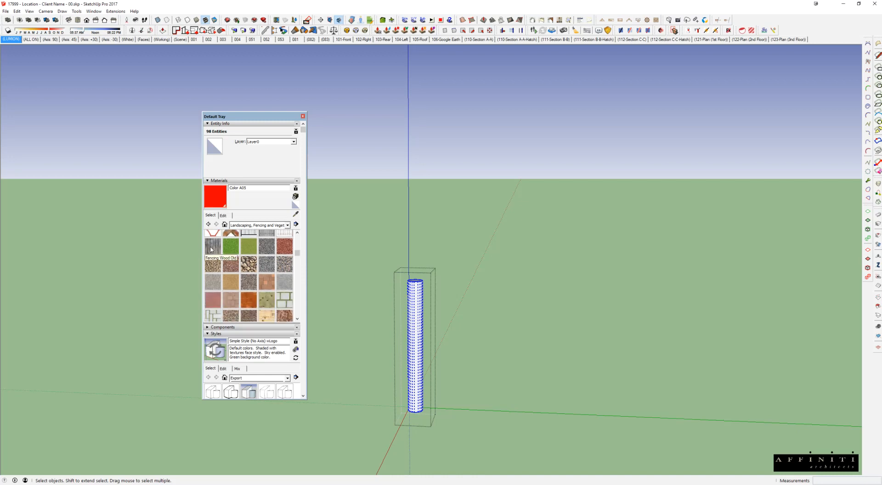
{"action": "scroll", "coordinate": [264, 264], "scroll_direction": "down", "scroll_amount": 2}
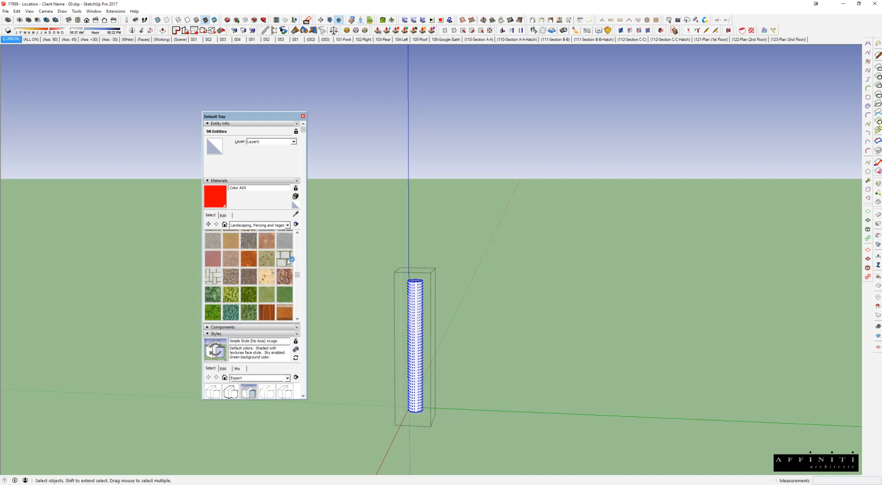
{"action": "left_click", "coordinate": [286, 276]}
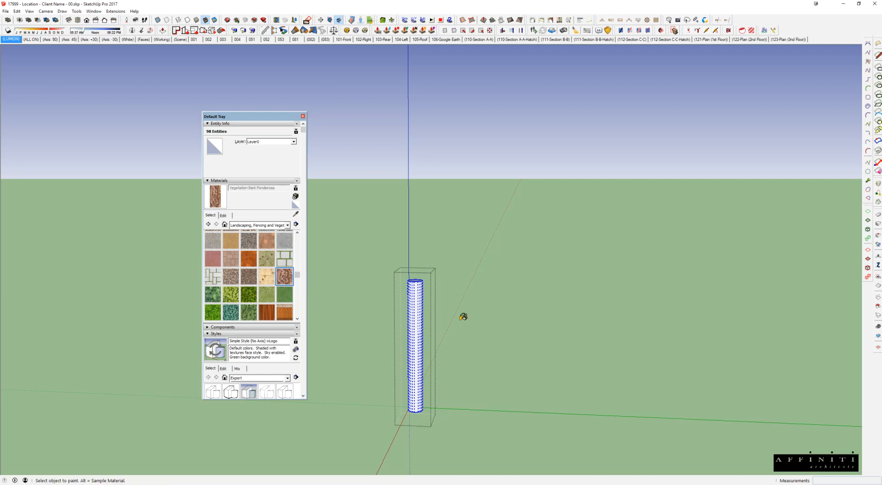
{"action": "left_click", "coordinate": [418, 290]}
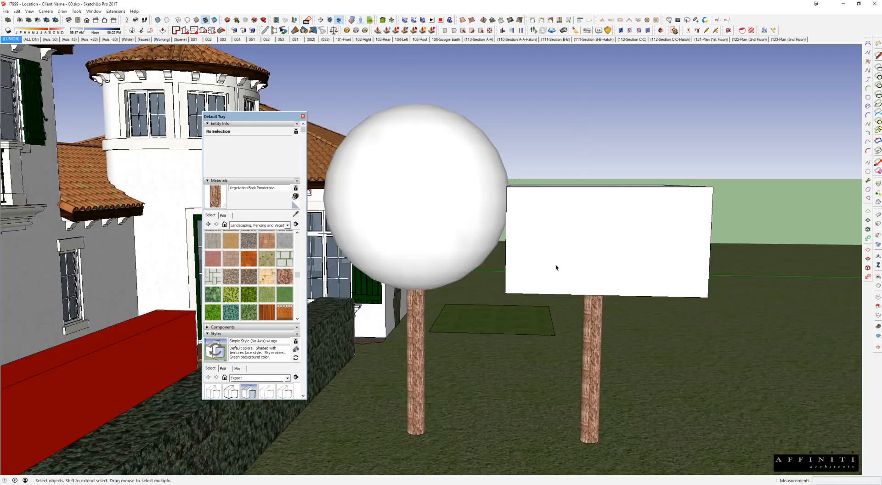
Paint the sphere's faces with Vegetation Blur 01 and the raised box's faces with Vegetation Blur 02.
{"action": "left_click", "coordinate": [443, 223]}
{"action": "double_click", "coordinate": [443, 223]}
{"action": "key", "text": "ctrl+a"}
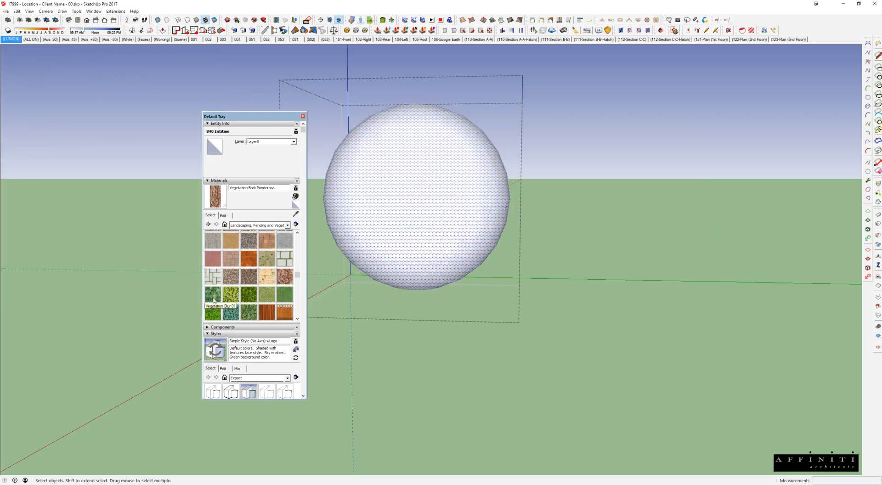
{"action": "left_click", "coordinate": [212, 294]}
{"action": "left_click", "coordinate": [408, 219]}
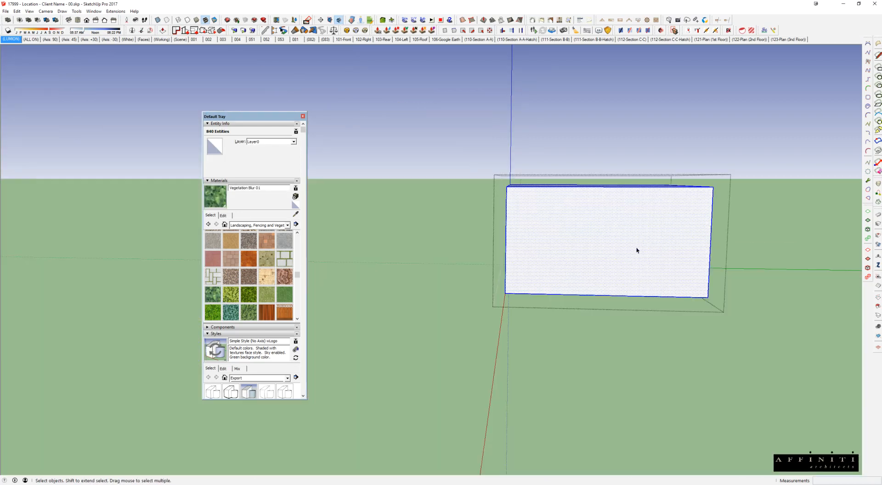
{"action": "left_click", "coordinate": [228, 295]}
{"action": "left_click", "coordinate": [586, 246]}
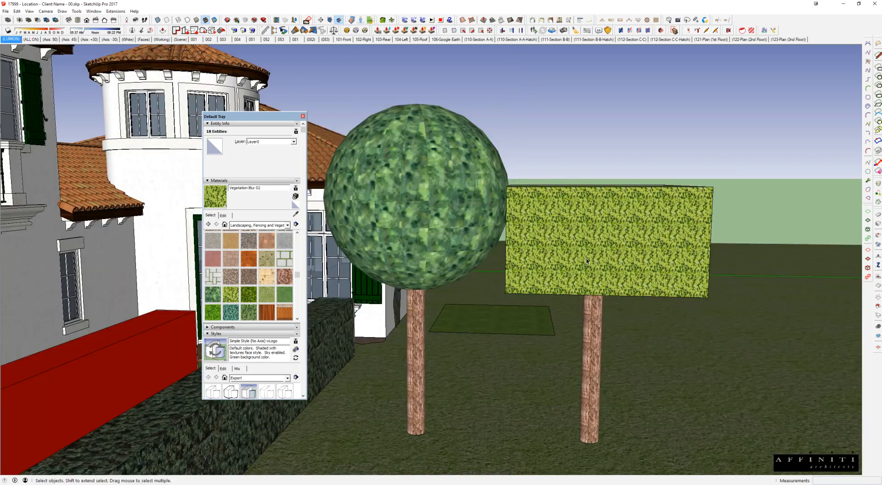
Select both topiary trees with their trunks and move them across the lawn away from the hedge.
{"action": "mouse_move", "coordinate": [586, 258]}
{"action": "middle_mouse_down"}
{"action": "mouse_move", "coordinate": [506, 321]}
{"action": "mouse_move", "coordinate": [625, 266]}
{"action": "middle_mouse_up"}
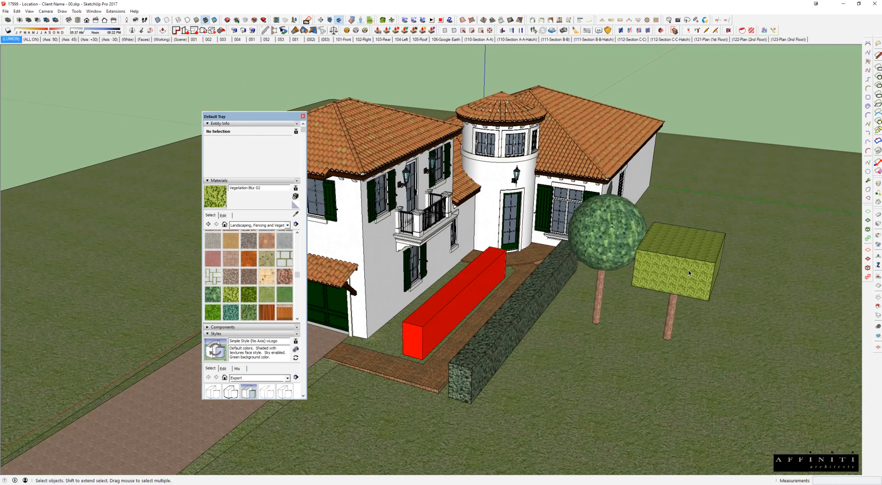
{"action": "left_click", "coordinate": [684, 298]}
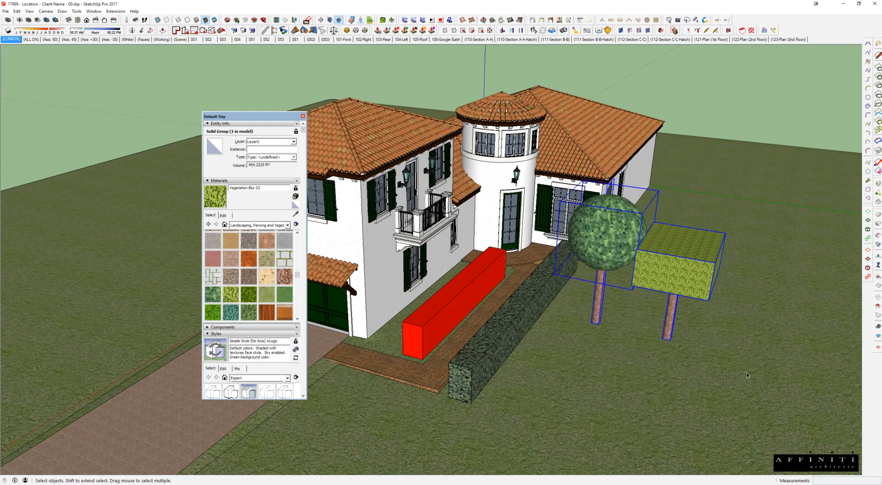
{"action": "key", "text": "m"}
{"action": "left_click", "coordinate": [647, 374]}
{"action": "left_click", "coordinate": [730, 305]}
{"action": "middle_click_drag", "start_coordinate": [730, 305], "coordinate": [603, 208]}
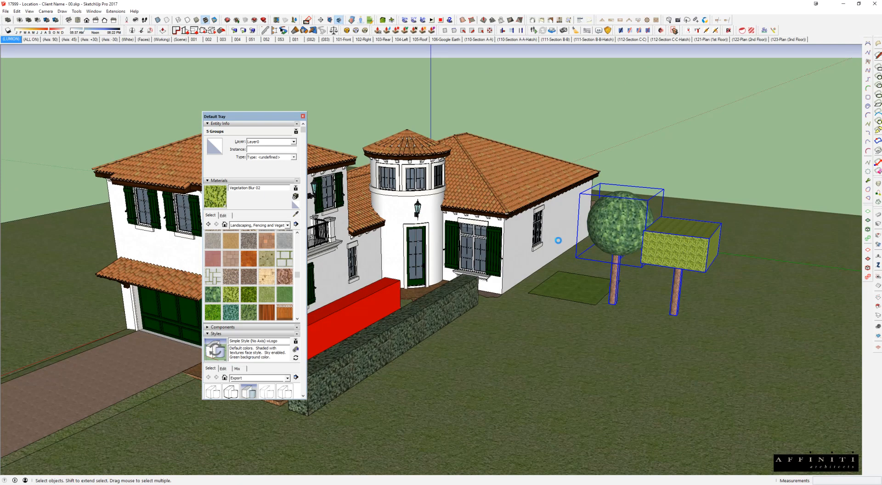
Switch to Lumion, save the current material edits and reload the updated house model.
{"action": "key", "text": "alt+Tab"}
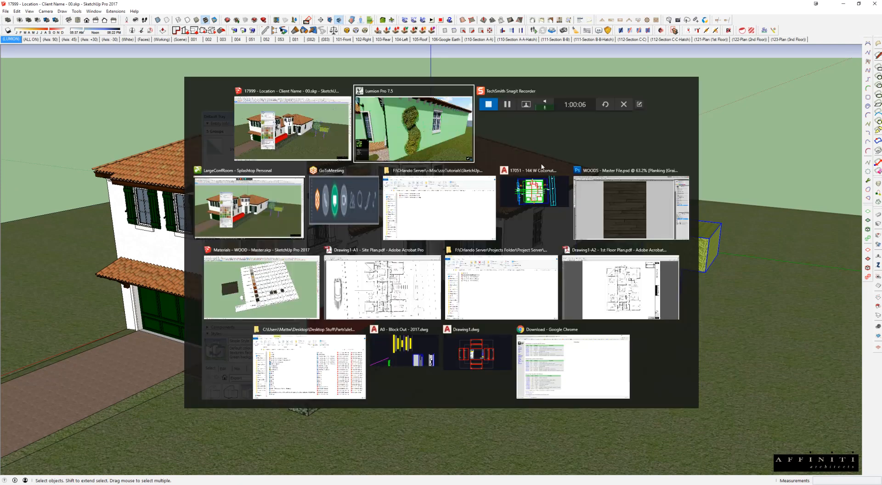
{"action": "scroll", "coordinate": [553, 217], "scroll_direction": "down", "scroll_amount": 3}
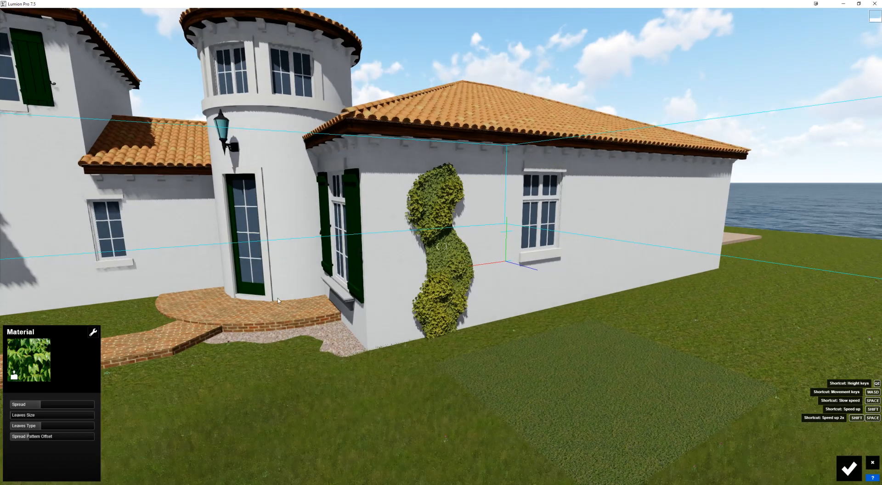
{"action": "left_click", "coordinate": [847, 469]}
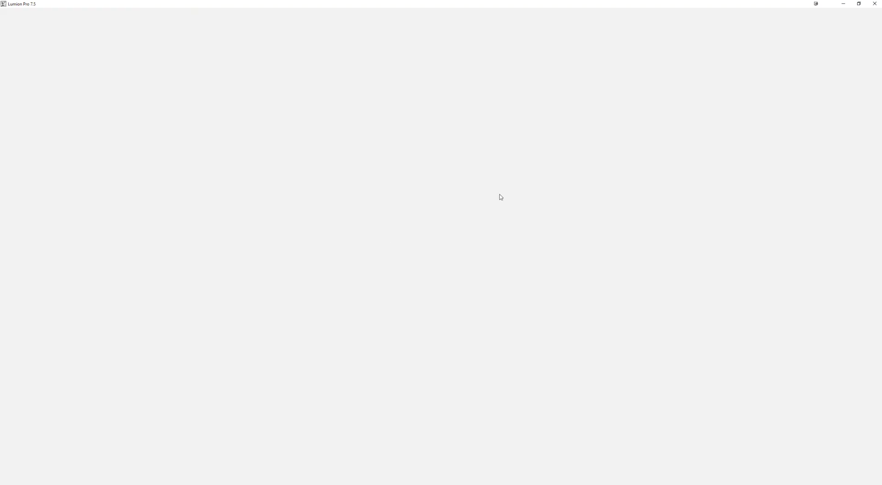
Look over the topiary trees, the hedge and the red box from around the front lawn.
{"action": "key", "text": "s"}
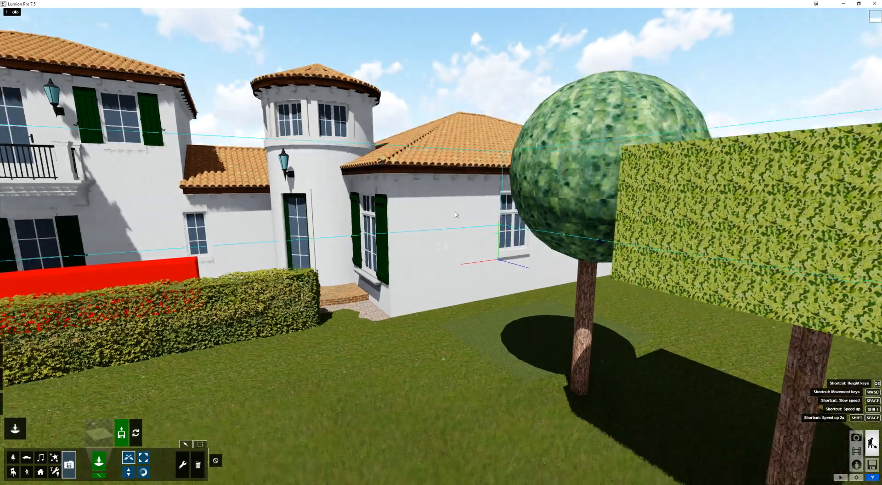
{"action": "key", "text": "w"}
{"action": "right_click_drag", "start_coordinate": [498, 198], "coordinate": [541, 229]}
{"action": "key", "text": "a"}
{"action": "key", "text": "q"}
{"action": "key", "text": "w"}
{"action": "key", "text": "e"}
{"action": "right_click_drag", "start_coordinate": [460, 238], "coordinate": [453, 221]}
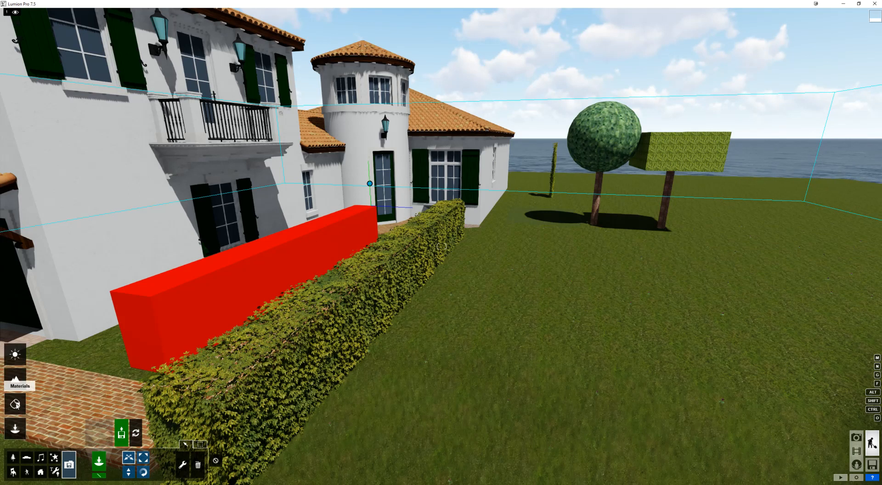
Assign the Leaves7 material from the Nature library to the red box beside the hedge.
{"action": "left_click", "coordinate": [15, 379]}
{"action": "left_click", "coordinate": [323, 247]}
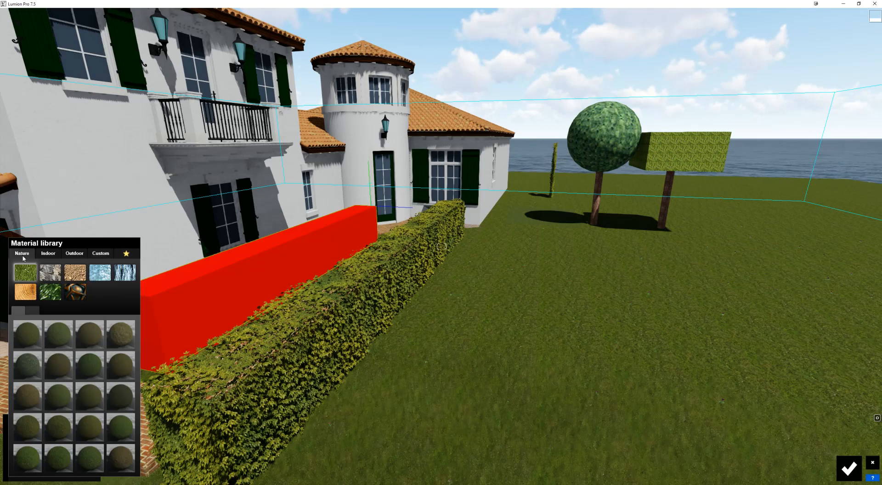
{"action": "left_click", "coordinate": [50, 292]}
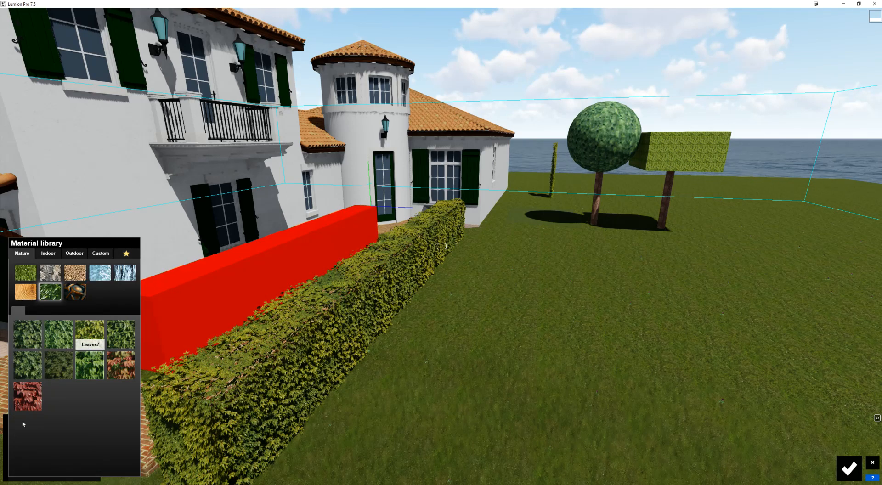
{"action": "left_click", "coordinate": [89, 366]}
Inspect the newly leafed hedge beside the brick path from several sides and distances.
{"action": "key", "text": "s"}
{"action": "right_click_drag", "start_coordinate": [330, 246], "coordinate": [355, 246]}
{"action": "key", "text": "a"}
{"action": "key", "text": "w"}
{"action": "key", "text": "w"}
{"action": "key", "text": "a"}
{"action": "key", "text": "w"}
{"action": "key", "text": "w"}
{"action": "key", "text": "e"}
{"action": "key", "text": "a"}
{"action": "key", "text": "q"}
{"action": "key", "text": "d"}
{"action": "key", "text": "s"}
{"action": "key", "text": "s"}
{"action": "right_click_drag", "start_coordinate": [414, 239], "coordinate": [420, 236]}
{"action": "key", "text": "d"}
{"action": "key", "text": "q"}
{"action": "key", "text": "s"}
{"action": "key", "text": "q"}
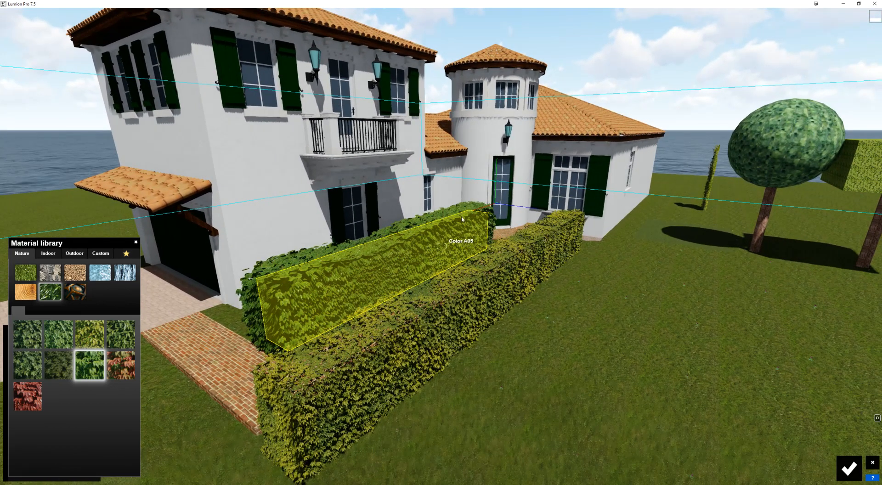
Save the hedge's material change and switch back to SketchUp.
{"action": "left_click", "coordinate": [415, 252]}
{"action": "left_click", "coordinate": [857, 472]}
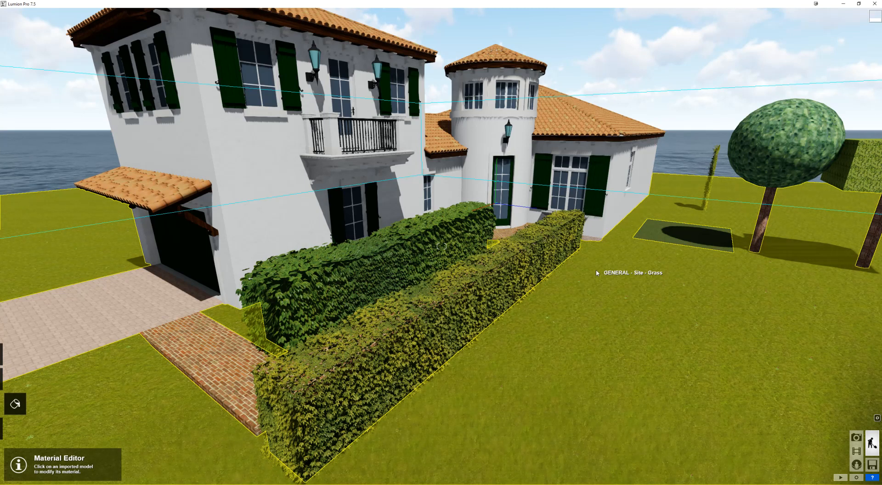
{"action": "key", "text": "alt+Tab"}
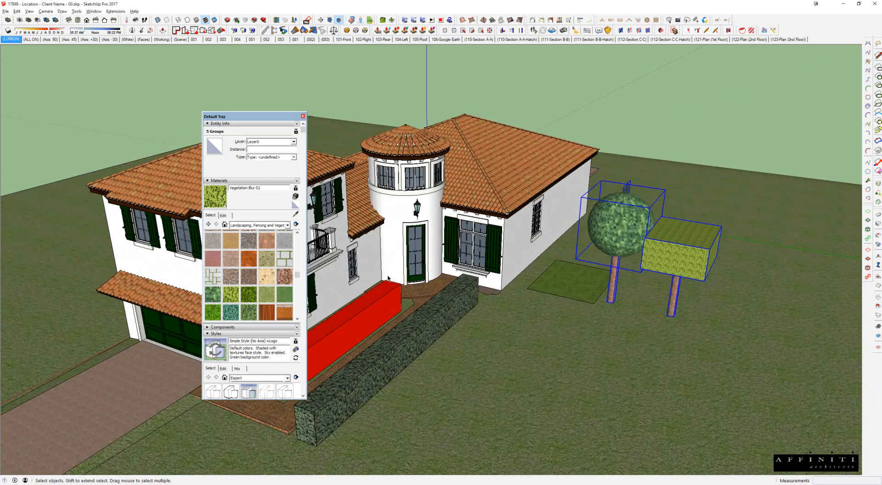
Select the red box beside the hedge and sample its Color A05 material.
{"action": "scroll", "coordinate": [388, 277], "scroll_direction": "up", "scroll_amount": 2}
{"action": "left_click", "coordinate": [367, 321]}
{"action": "middle_click_drag", "start_coordinate": [373, 317], "coordinate": [463, 268], "text": "shift"}
{"action": "scroll", "coordinate": [462, 267], "scroll_direction": "down", "scroll_amount": 1}
{"action": "key", "text": "b"}
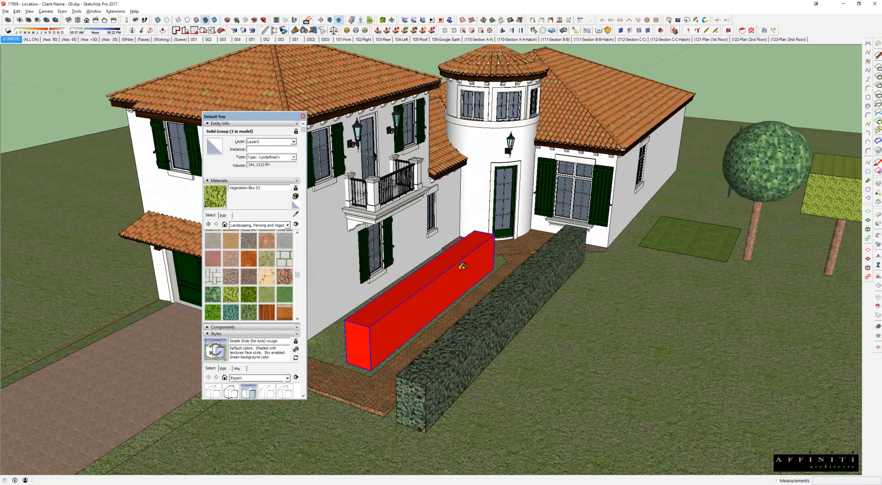
{"action": "left_click", "coordinate": [462, 266], "text": "alt"}
{"action": "left_click", "coordinate": [242, 188]}
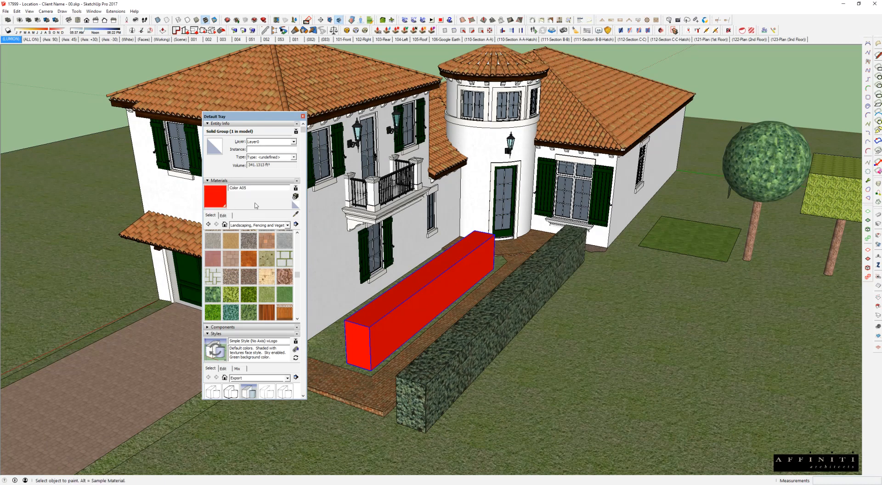
Create a new red material named Color A05.1 from the sampled material.
{"action": "left_click", "coordinate": [295, 196]}
{"action": "left_click_drag", "start_coordinate": [410, 148], "coordinate": [402, 148]}
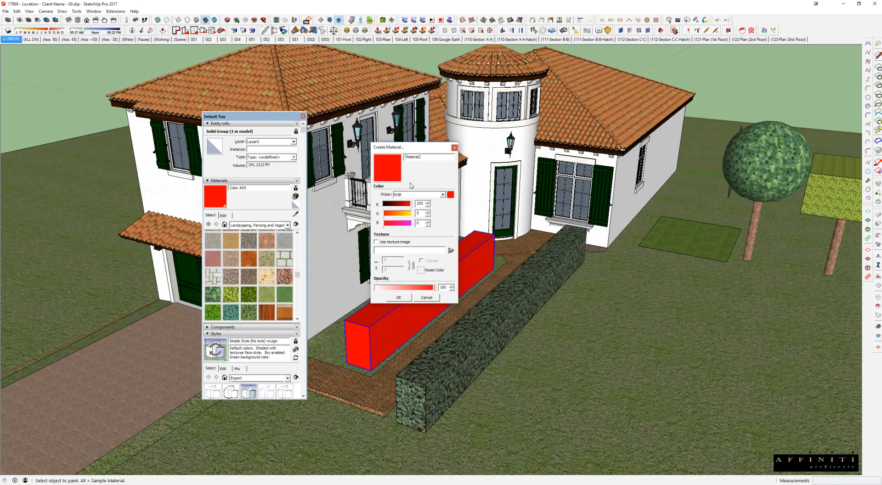
{"action": "left_click", "coordinate": [416, 195]}
{"action": "key", "text": "alt+Tab"}
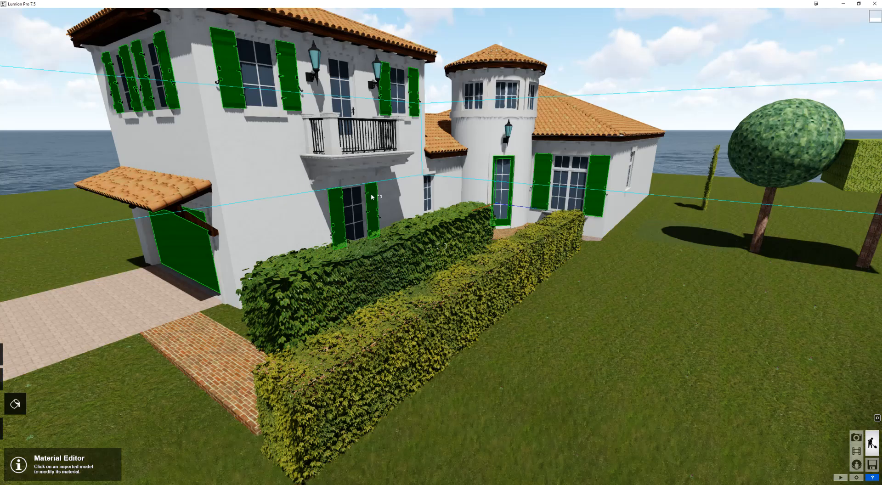
{"action": "key", "text": "alt+Tab"}
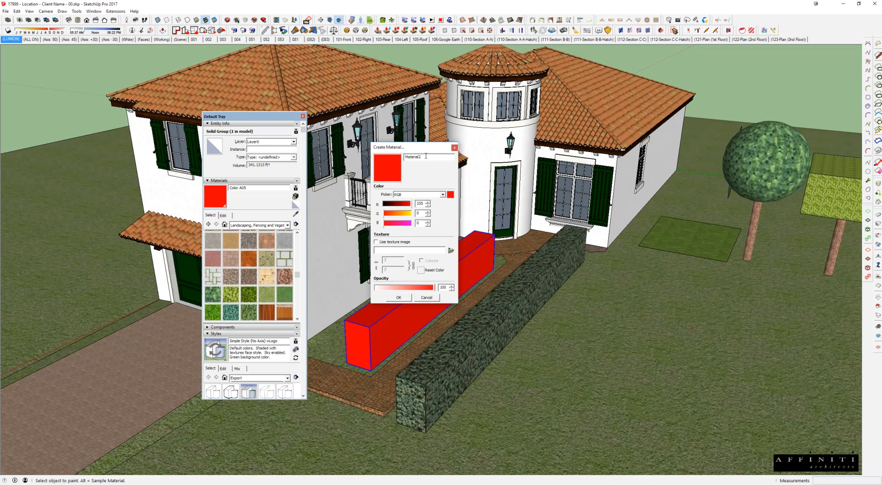
{"action": "type", "text": "Co"}
{"action": "left_click", "coordinate": [398, 297]}
Model a new rectangular box on the lawn beside the hedge and make it a group.
{"action": "scroll", "coordinate": [565, 329], "scroll_direction": "up", "scroll_amount": 2}
{"action": "key", "text": "r"}
{"action": "left_click", "coordinate": [562, 376]}
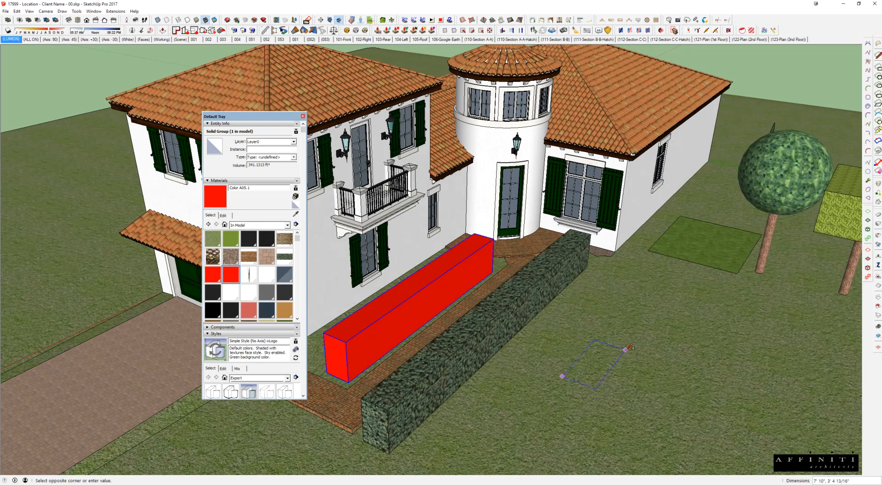
{"action": "left_click", "coordinate": [647, 347]}
{"action": "key", "text": "p"}
{"action": "left_click", "coordinate": [633, 350]}
{"action": "left_click", "coordinate": [626, 312]}
{"action": "key", "text": "space"}
{"action": "triple_click", "coordinate": [618, 324]}
{"action": "key", "text": "g"}
Paint the faces inside the new lawn box group with the Color A05.1 material.
{"action": "key", "text": "b"}
{"action": "key", "text": "space"}
{"action": "triple_click", "coordinate": [612, 324]}
{"action": "key", "text": "b"}
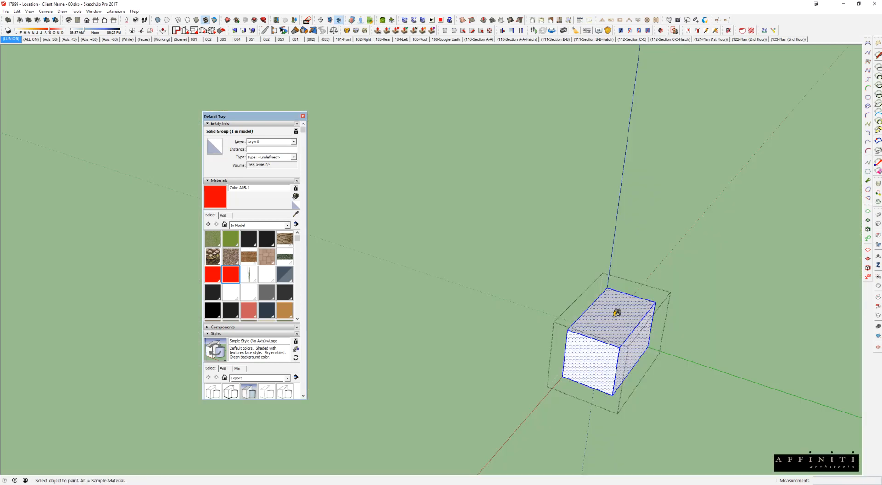
{"action": "left_click", "coordinate": [616, 313]}
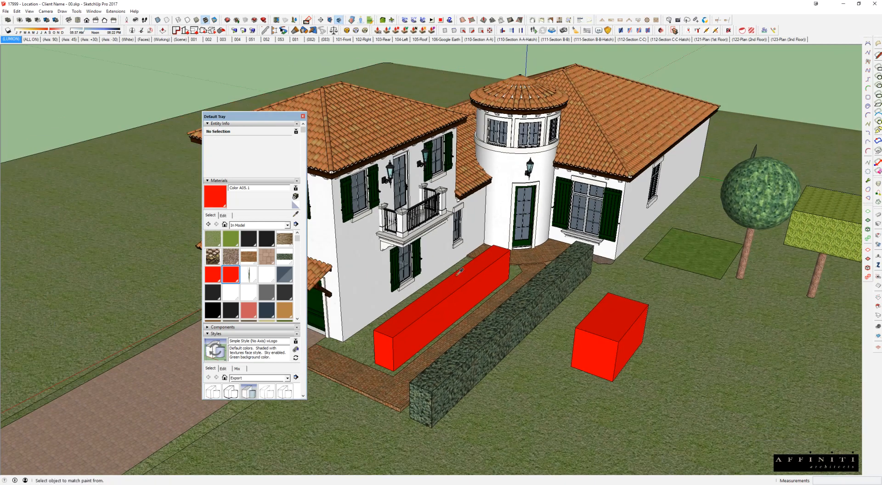
Sample the materials of the long red box and the new lawn box to compare their names.
{"action": "left_click", "coordinate": [457, 277]}
{"action": "triple_click", "coordinate": [244, 189]}
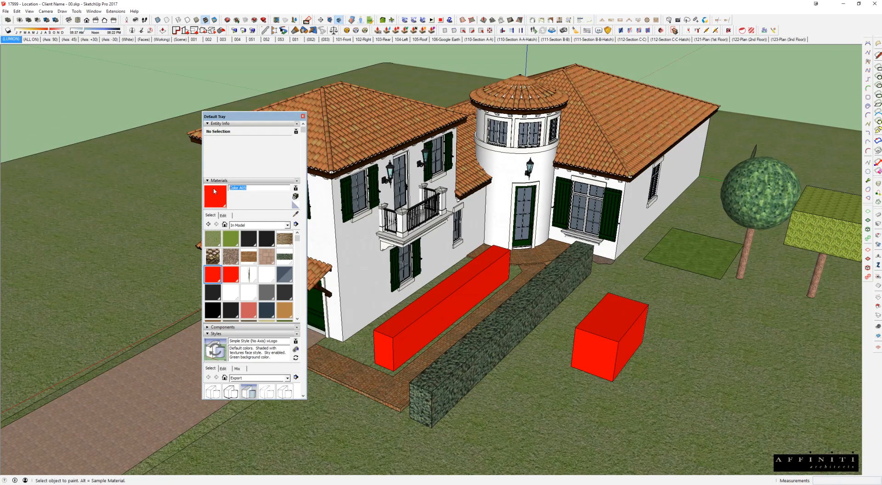
{"action": "key", "text": "alt"}
{"action": "left_click", "coordinate": [621, 312], "text": "alt"}
{"action": "triple_click", "coordinate": [261, 187]}
{"action": "middle_click_drag", "start_coordinate": [470, 245], "coordinate": [461, 239]}
Save the SketchUp model, switch to Lumion and re-import the updated house model.
{"action": "key", "text": "ctrl+s"}
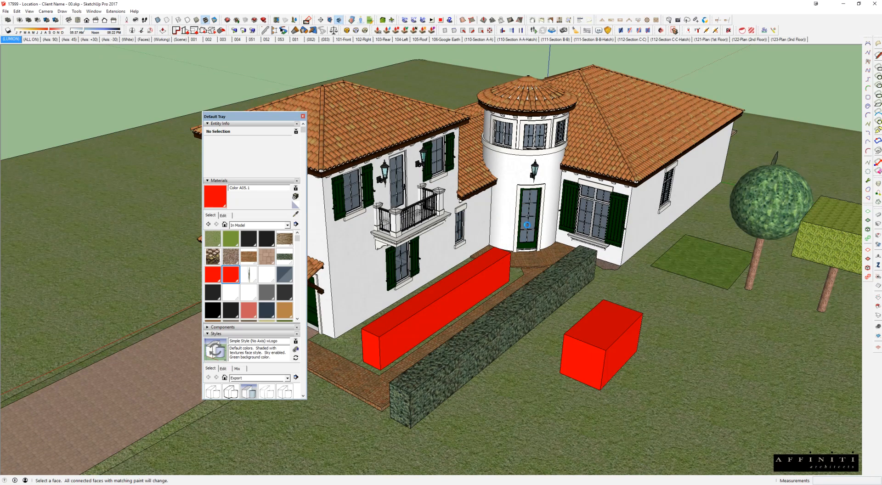
{"action": "key", "text": "alt+Tab"}
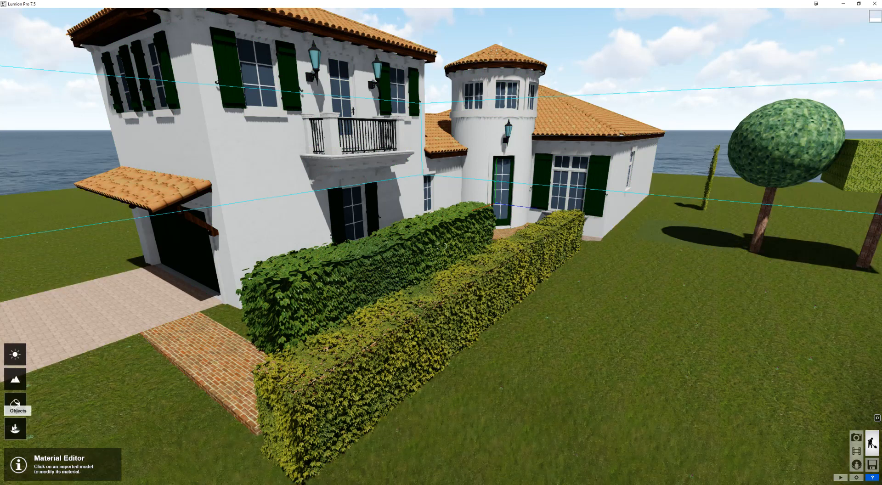
{"action": "left_click", "coordinate": [15, 402]}
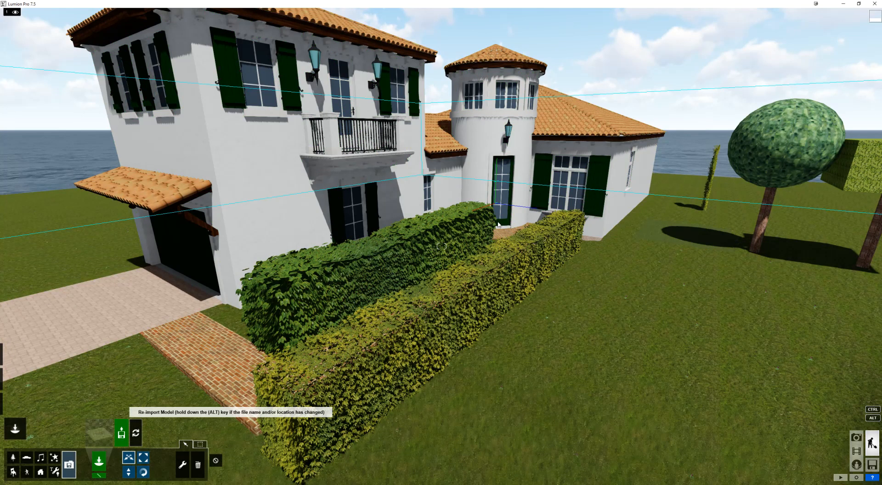
{"action": "left_click", "coordinate": [498, 224]}
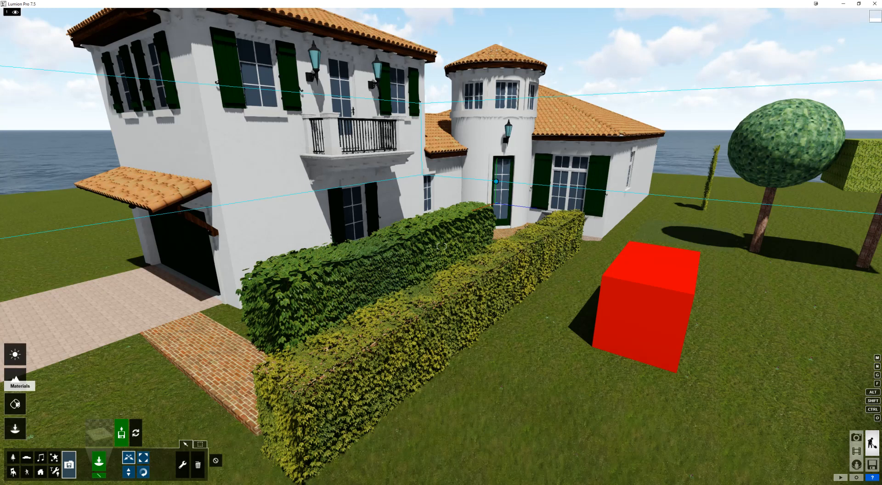
Assign the waterfall material from the Nature library to the red box on the lawn.
{"action": "left_click", "coordinate": [15, 404]}
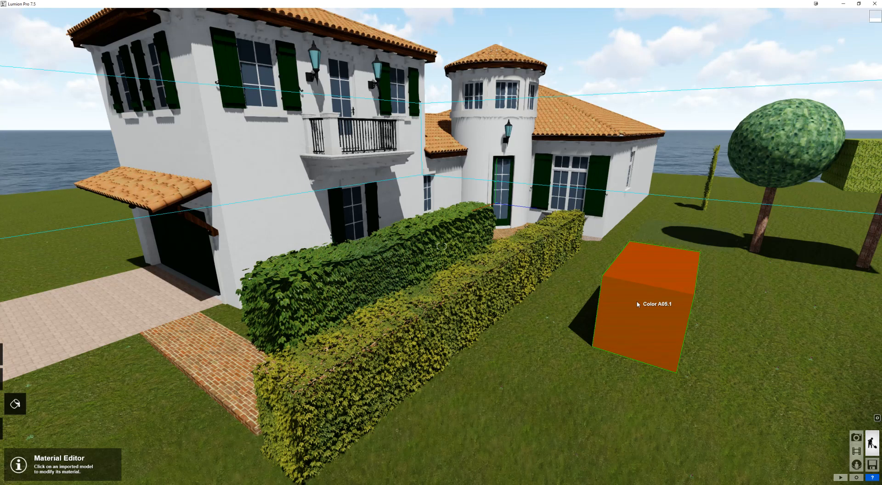
{"action": "left_click", "coordinate": [636, 303]}
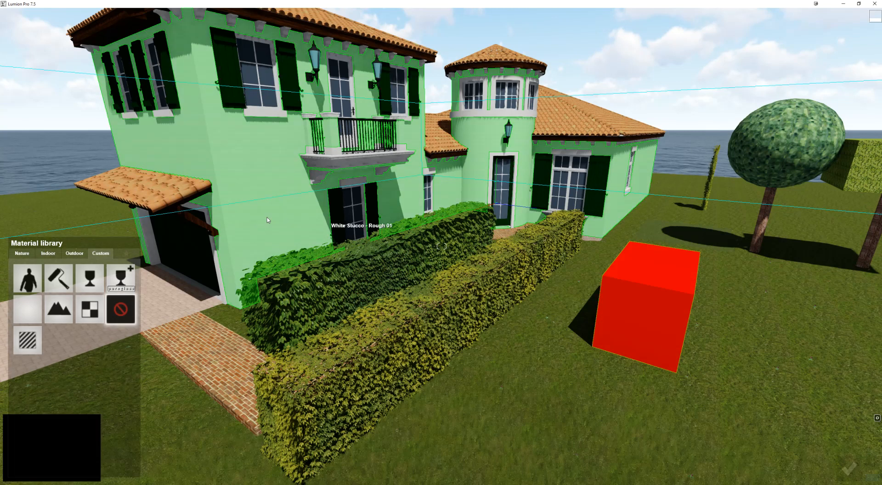
{"action": "left_click", "coordinate": [21, 254]}
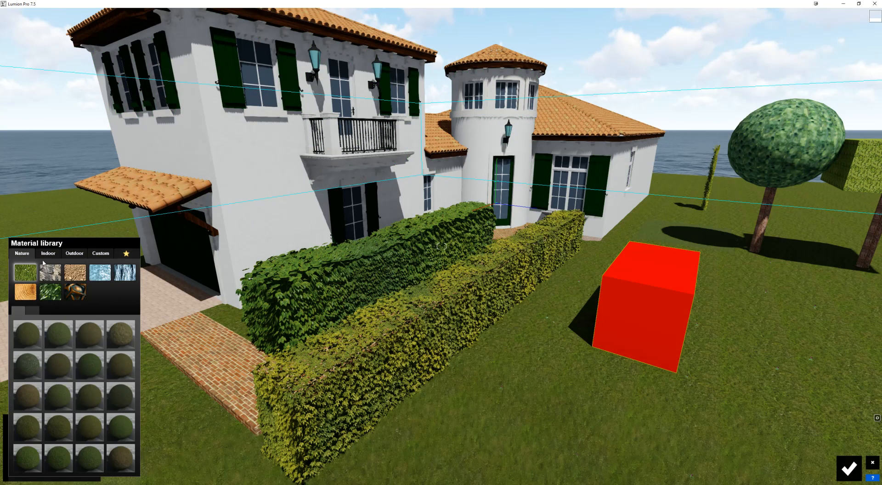
{"action": "left_click", "coordinate": [125, 272]}
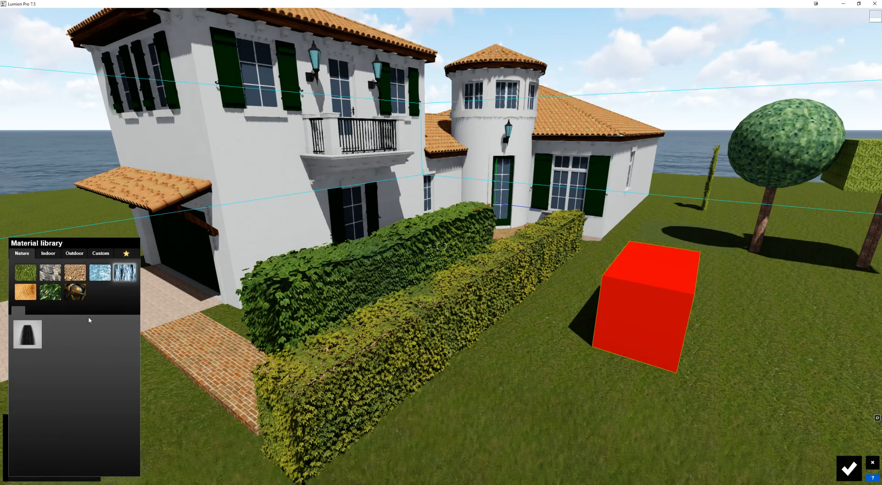
{"action": "left_click", "coordinate": [32, 338]}
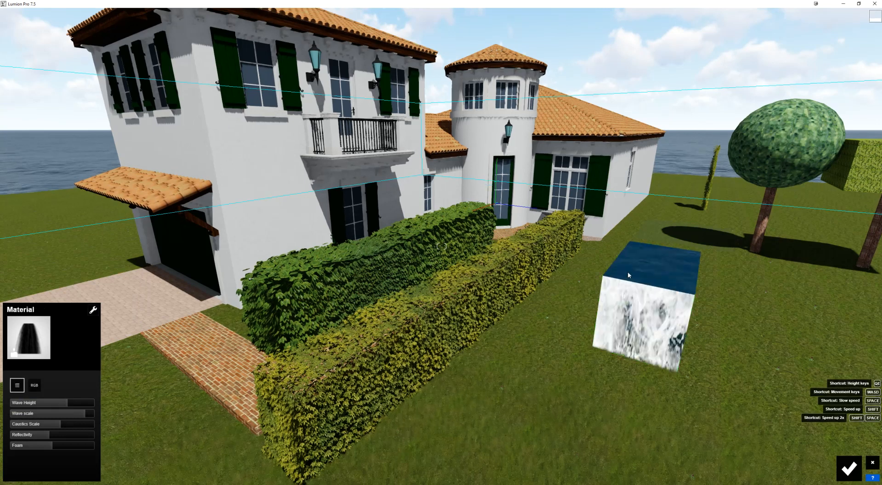
{"action": "middle_click_drag", "start_coordinate": [605, 280], "coordinate": [619, 273]}
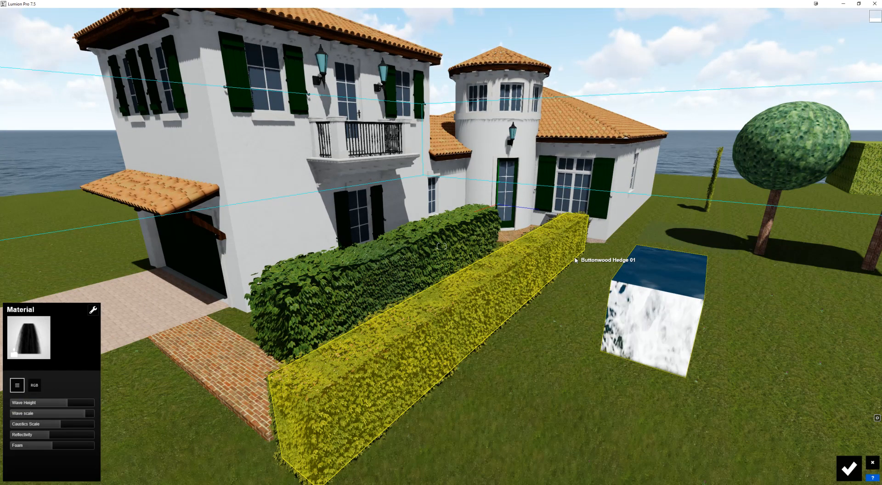
Assign a dark grey, mossy ground material from the Nature library to the topiary tree trunks.
{"action": "mouse_move", "coordinate": [576, 260]}
{"action": "right_mouse_down"}
{"action": "mouse_move", "coordinate": [516, 267]}
{"action": "mouse_move", "coordinate": [578, 255]}
{"action": "right_mouse_up"}
{"action": "key", "text": "d"}
{"action": "key", "text": "w"}
{"action": "key", "text": "d"}
{"action": "right_click_drag", "start_coordinate": [608, 237], "coordinate": [480, 210]}
{"action": "key", "text": "w"}
{"action": "key", "text": "d"}
{"action": "key", "text": "e"}
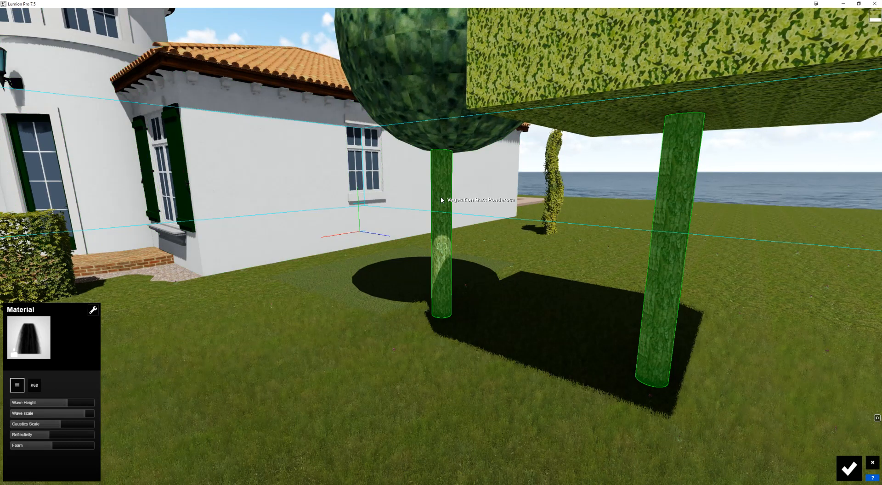
{"action": "left_click", "coordinate": [441, 198]}
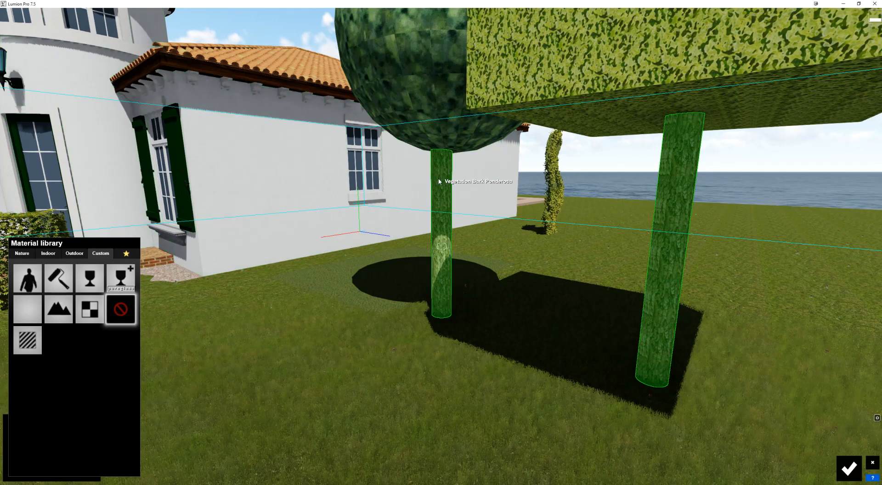
{"action": "left_click", "coordinate": [21, 253]}
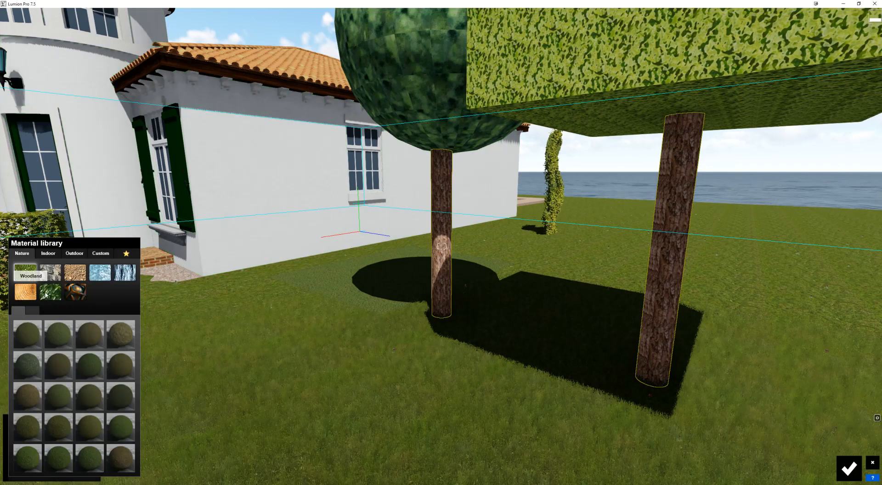
{"action": "left_click", "coordinate": [72, 255]}
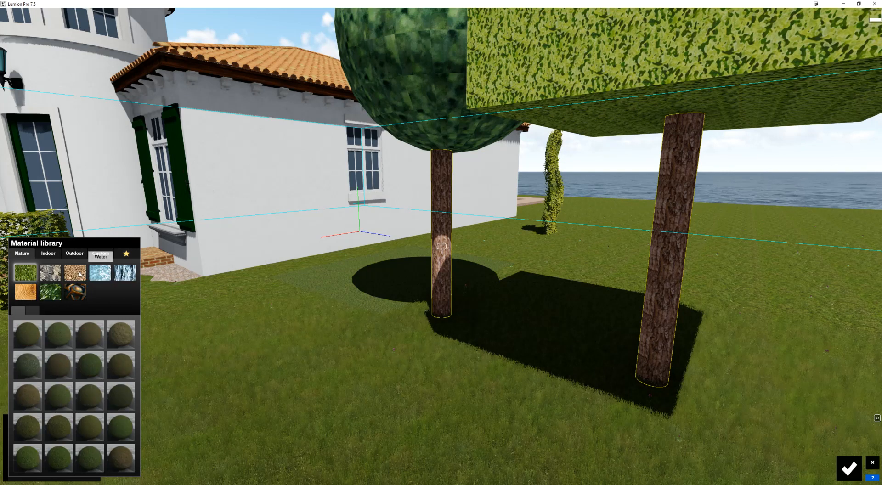
{"action": "left_click", "coordinate": [25, 291]}
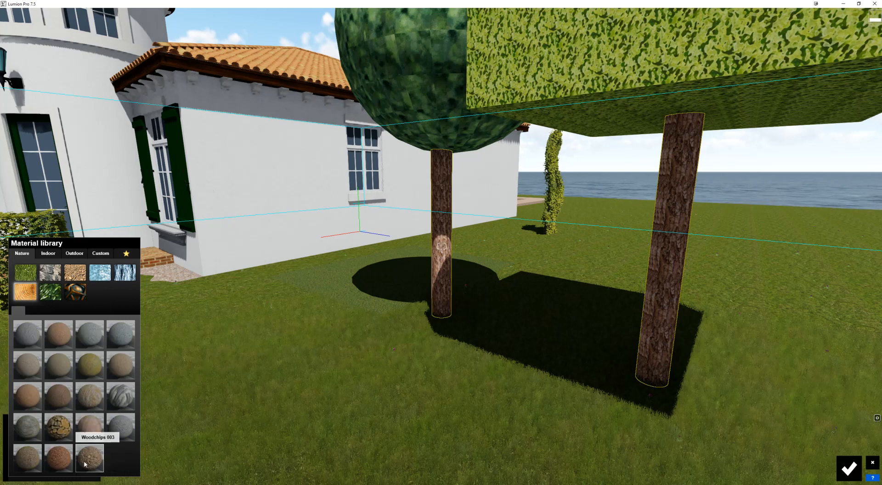
{"action": "left_click", "coordinate": [28, 427]}
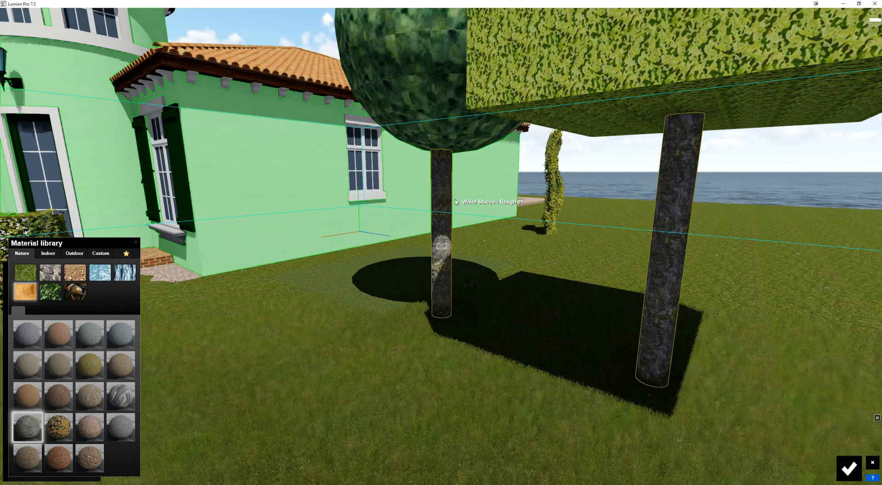
Inspect the new material on the topiary tree trunks up close and from a distance.
{"action": "key", "text": "w"}
{"action": "right_click_drag", "start_coordinate": [476, 204], "coordinate": [477, 188]}
{"action": "right_click_drag", "start_coordinate": [441, 246], "coordinate": [464, 250]}
{"action": "key", "text": "w"}
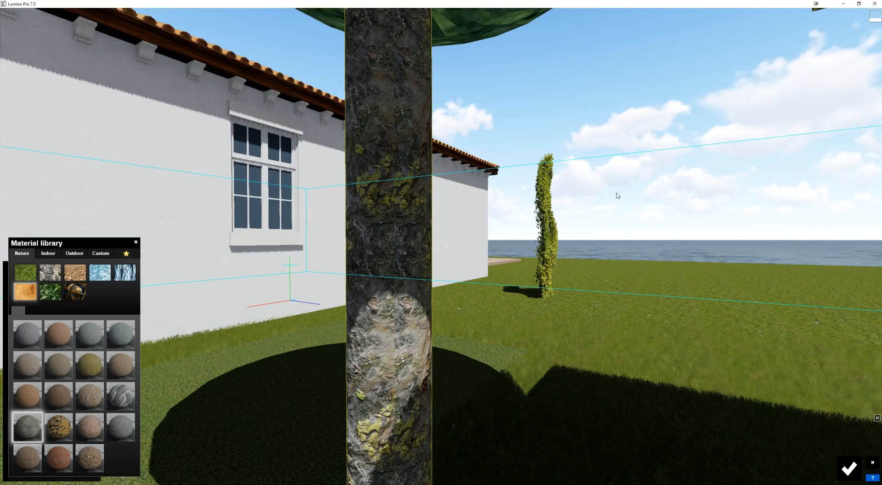
{"action": "key", "text": "s"}
{"action": "key", "text": "w"}
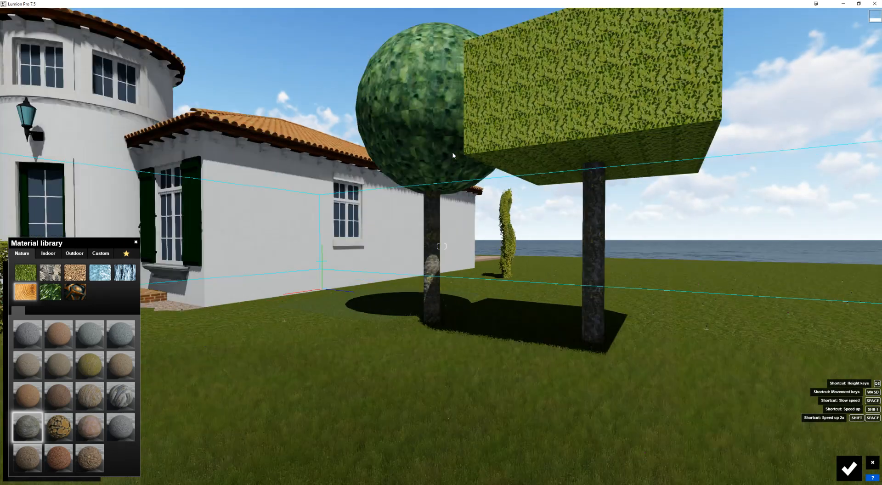
{"action": "key", "text": "s"}
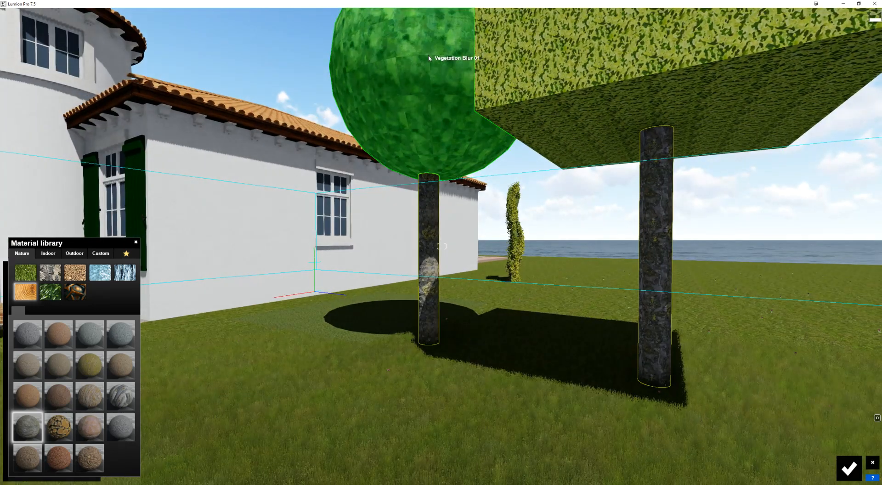
Assign the Leaves8 material from the Nature library to the spherical topiary crown and view it from farther back.
{"action": "key", "text": "q"}
{"action": "right_click_drag", "start_coordinate": [590, 156], "coordinate": [591, 238]}
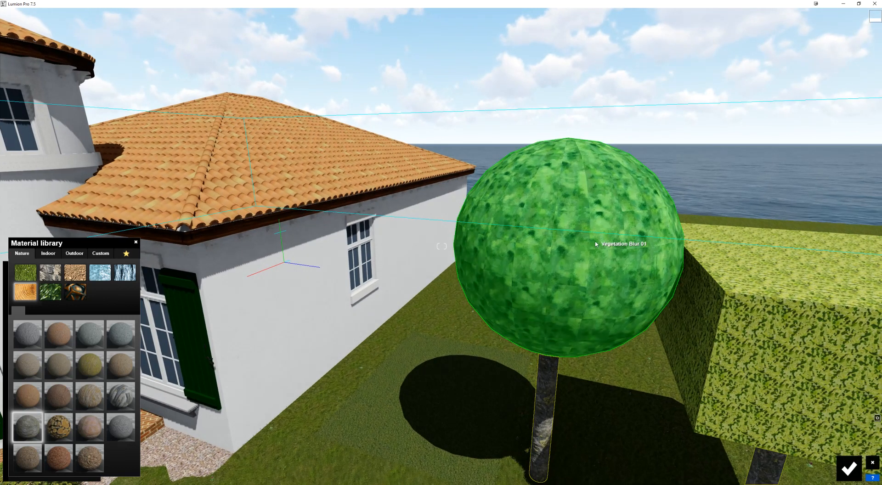
{"action": "left_click", "coordinate": [590, 239]}
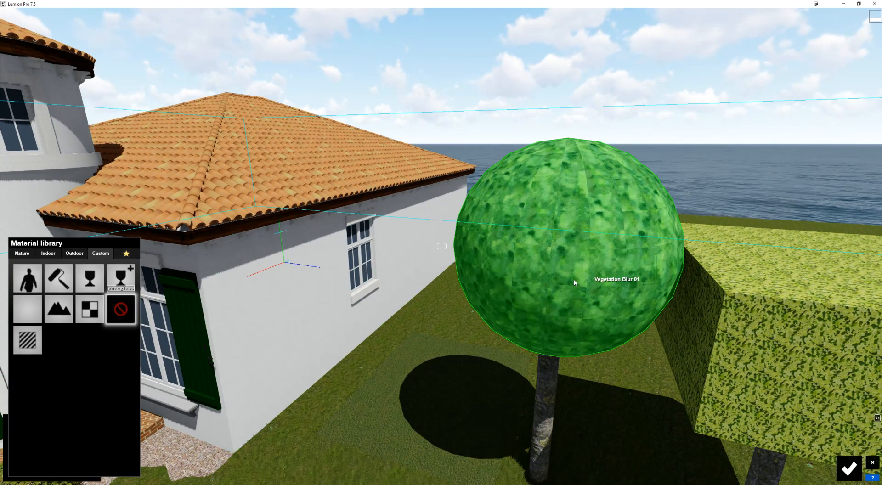
{"action": "left_click", "coordinate": [23, 253]}
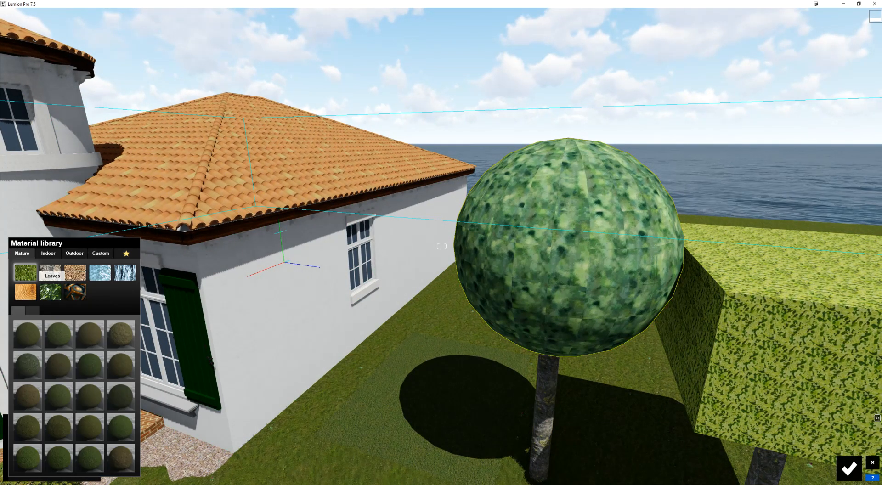
{"action": "left_click", "coordinate": [51, 291]}
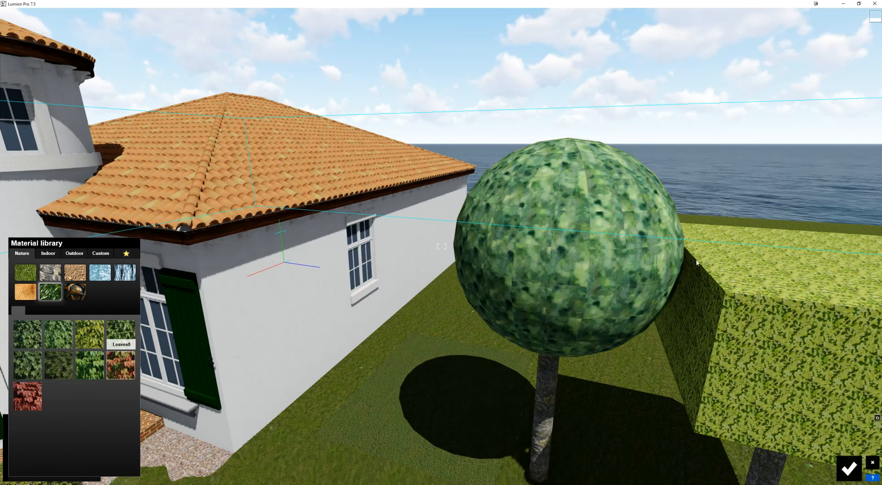
{"action": "left_click", "coordinate": [120, 365]}
{"action": "key", "text": "s"}
{"action": "key", "text": "e"}
{"action": "right_click_drag", "start_coordinate": [654, 277], "coordinate": [677, 227]}
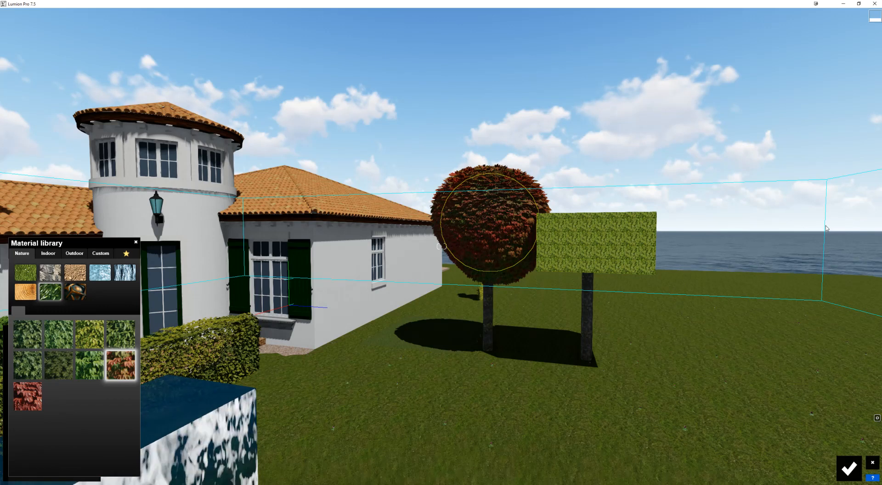
Assign a dark green leaf material from the Nature library to the rectangular topiary crown and view it from its corner.
{"action": "left_click", "coordinate": [620, 241]}
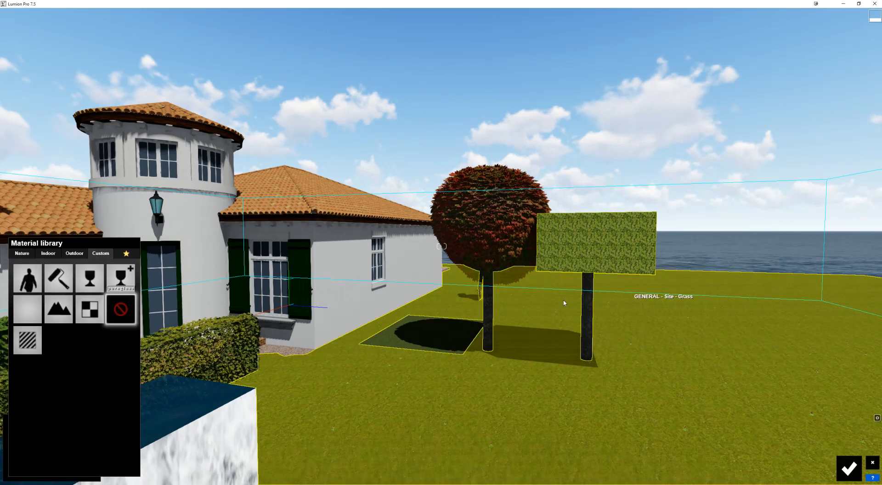
{"action": "left_click", "coordinate": [22, 253]}
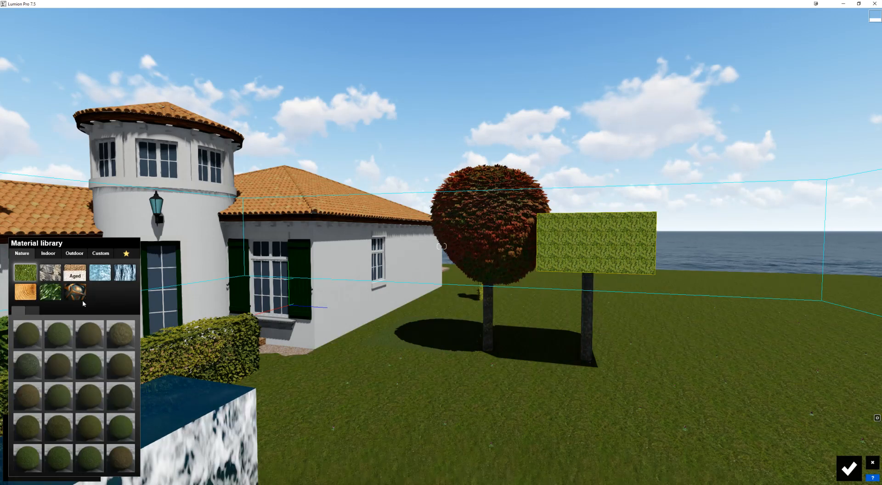
{"action": "left_click", "coordinate": [52, 292]}
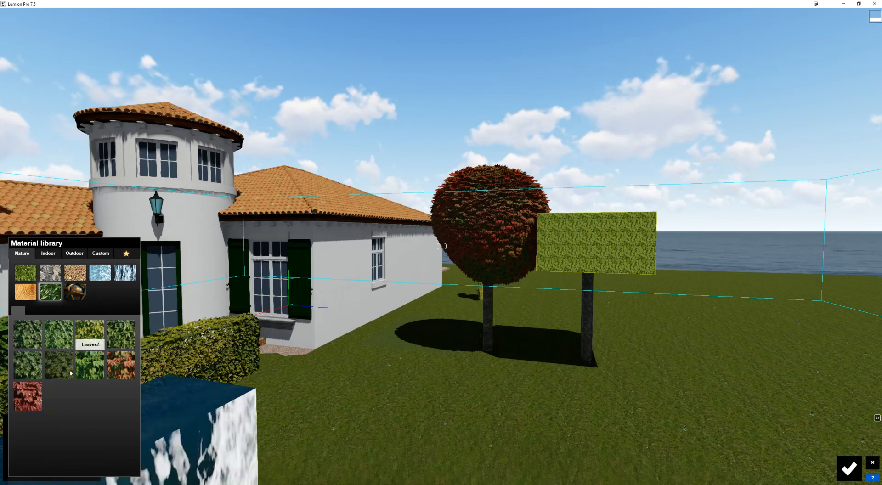
{"action": "scroll", "coordinate": [651, 253], "scroll_direction": "up", "scroll_amount": 5}
{"action": "scroll", "coordinate": [652, 253], "scroll_direction": "down", "scroll_amount": 3}
{"action": "right_click_drag", "start_coordinate": [653, 252], "coordinate": [707, 251]}
{"action": "key", "text": "d"}
{"action": "right_click_drag", "start_coordinate": [547, 241], "coordinate": [482, 246]}
{"action": "scroll", "coordinate": [549, 244], "scroll_direction": "up", "scroll_amount": 3}
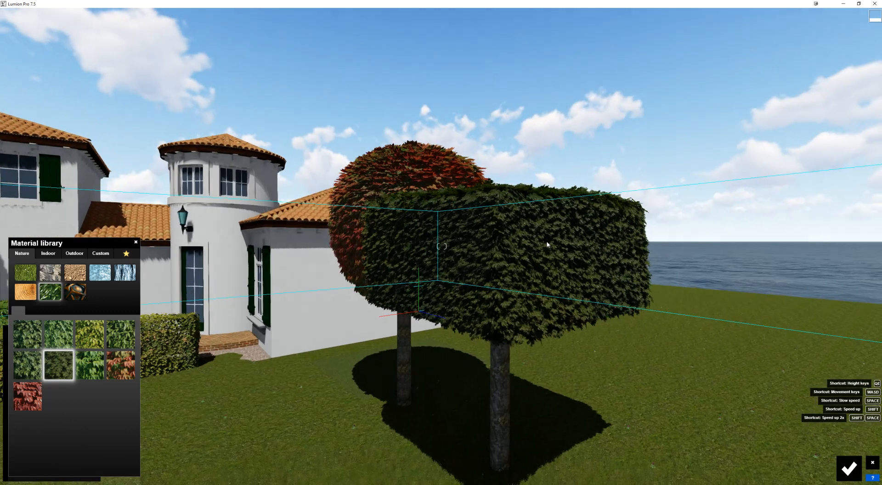
Inspect the rectangular crown from below and the hedges up to the tower entrance, and save the material changes.
{"action": "key", "text": "o"}
{"action": "right_click_drag", "start_coordinate": [547, 268], "coordinate": [558, 222]}
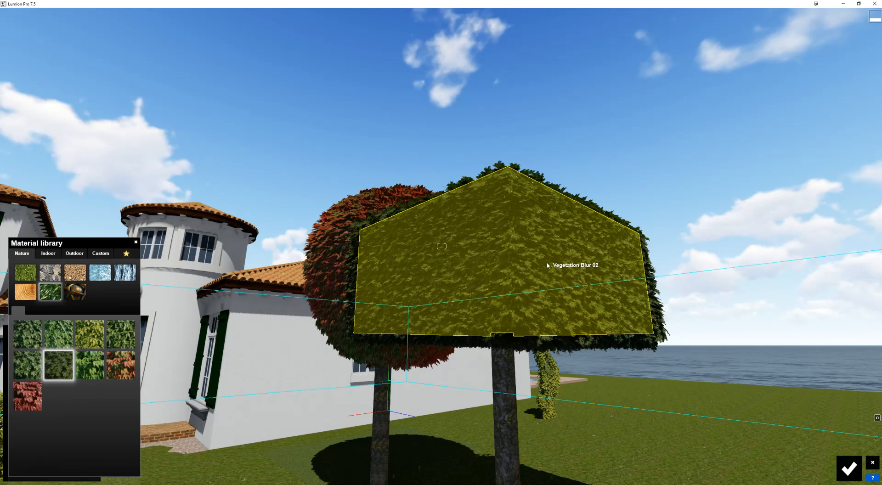
{"action": "right_click_drag", "start_coordinate": [554, 269], "coordinate": [554, 289]}
{"action": "key", "text": "a"}
{"action": "key", "text": "q"}
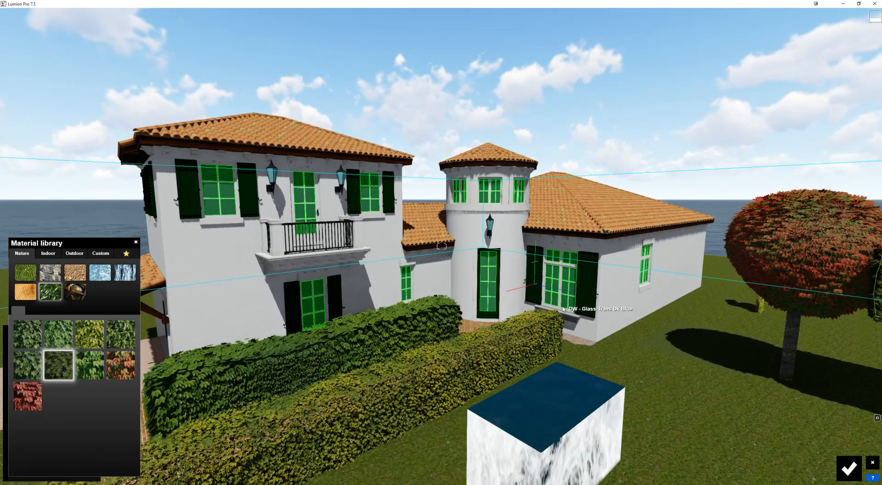
{"action": "key", "text": "w"}
{"action": "key", "text": "w"}
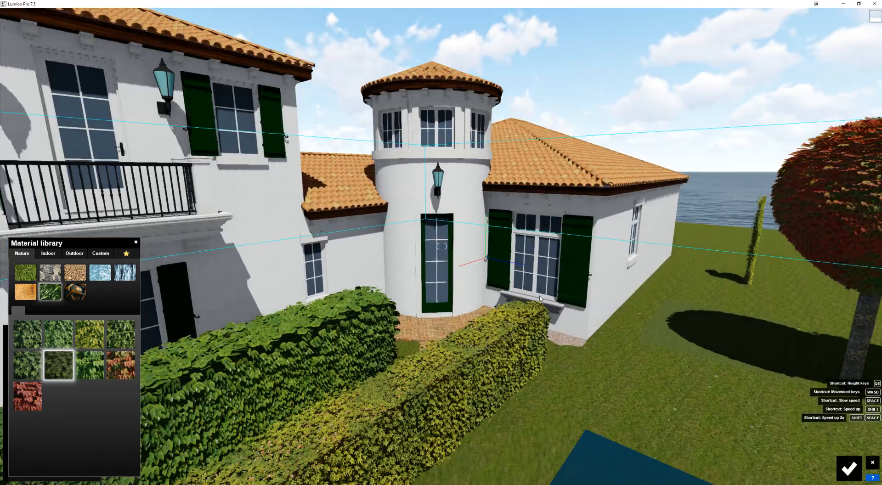
{"action": "key", "text": "w"}
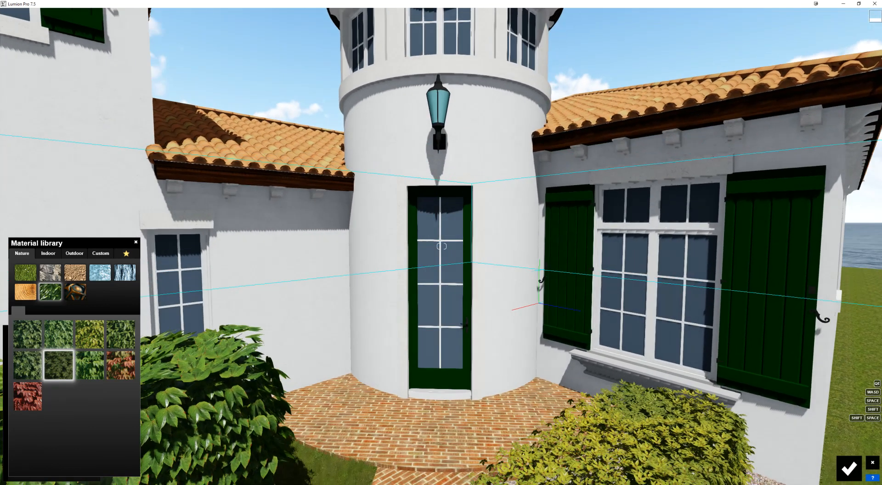
{"action": "right_click_drag", "start_coordinate": [399, 288], "coordinate": [387, 282]}
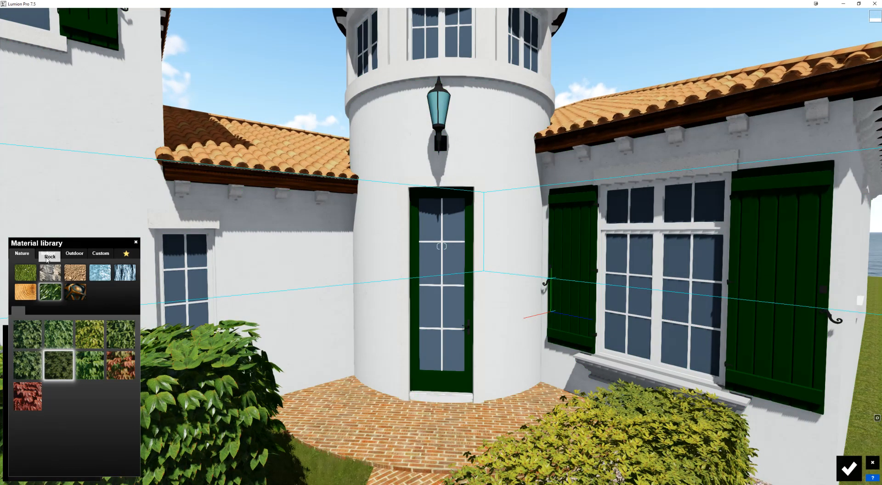
{"action": "left_click", "coordinate": [849, 469]}
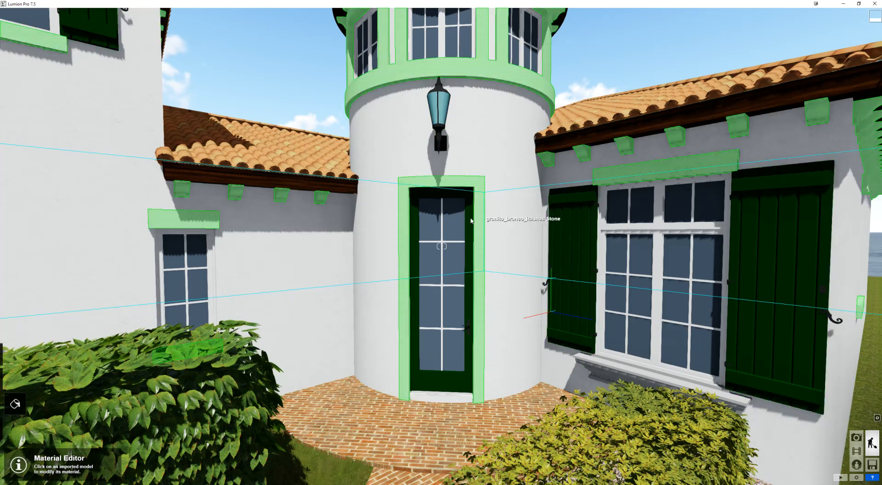
Assign the custom Glass material to the door and window panes, with Reflectivity 0.7 and Transparency 0.5.
{"action": "left_click", "coordinate": [471, 221]}
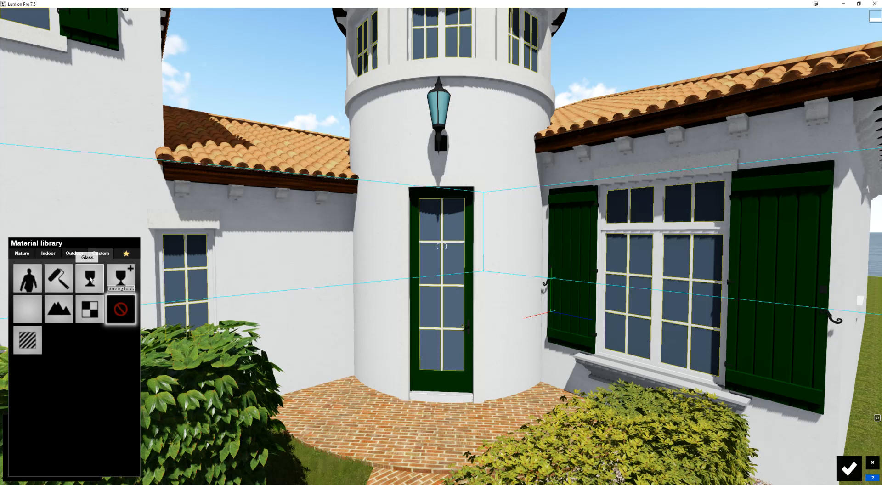
{"action": "left_click", "coordinate": [116, 277]}
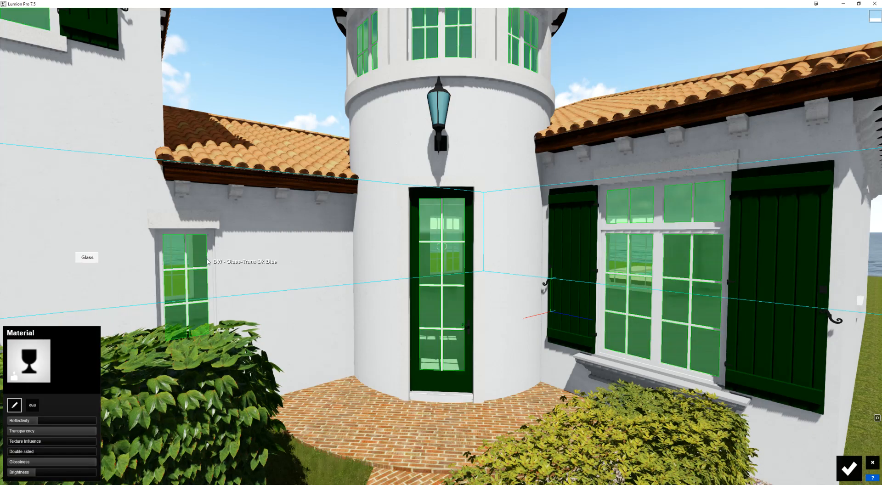
{"action": "left_click_drag", "start_coordinate": [36, 421], "coordinate": [65, 440]}
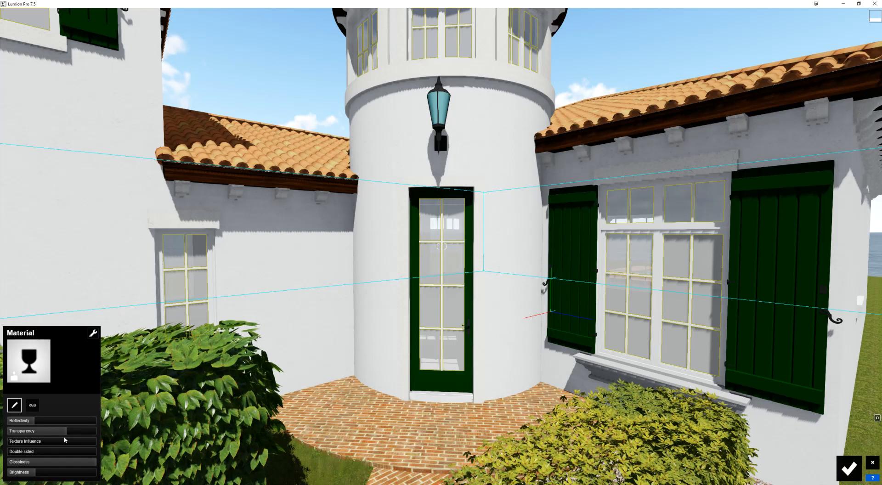
{"action": "scroll", "coordinate": [386, 195], "scroll_direction": "down", "scroll_amount": 5}
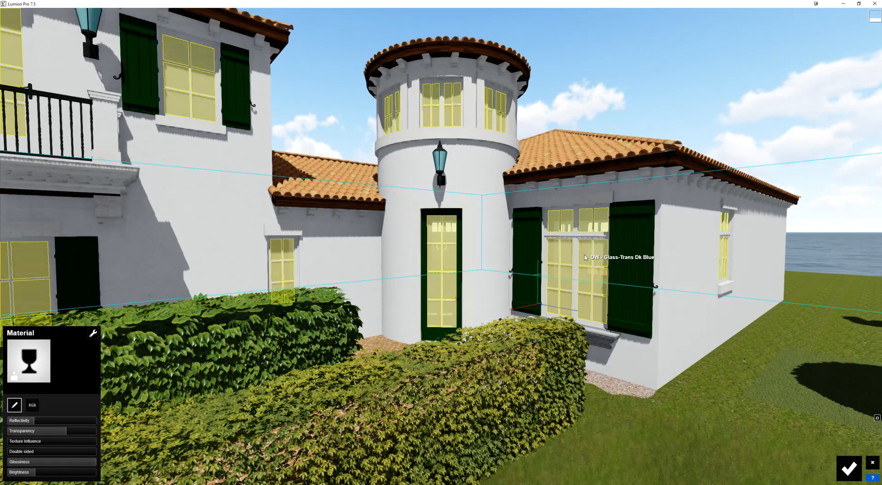
{"action": "key", "text": "d"}
{"action": "right_click_drag", "start_coordinate": [586, 257], "coordinate": [553, 206]}
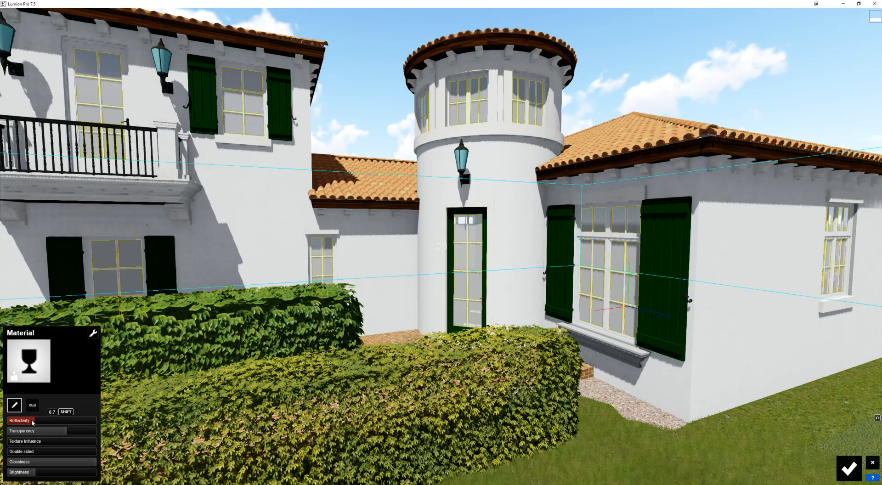
{"action": "mouse_move", "coordinate": [62, 430]}
{"action": "left_mouse_down"}
{"action": "mouse_move", "coordinate": [50, 431]}
{"action": "mouse_move", "coordinate": [78, 431]}
{"action": "left_mouse_up"}
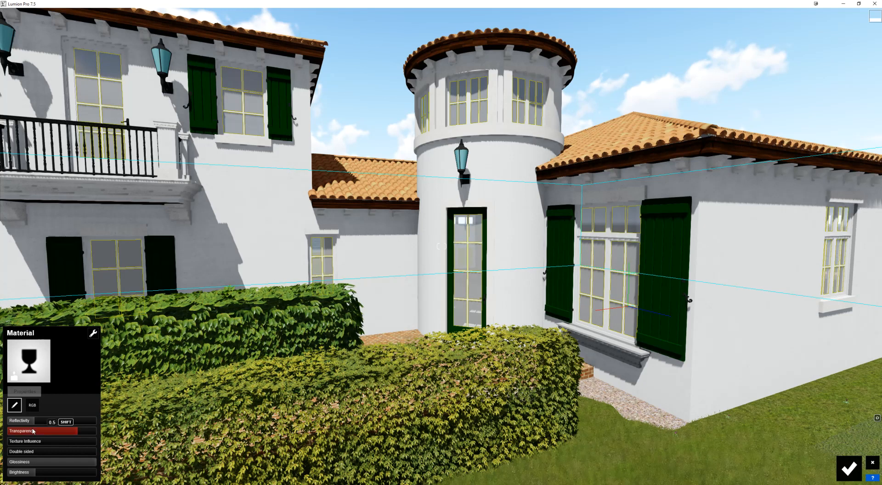
Look through the Indoor and Outdoor libraries and assign the custom pureglass material to the door and window panes.
{"action": "left_click", "coordinate": [28, 361]}
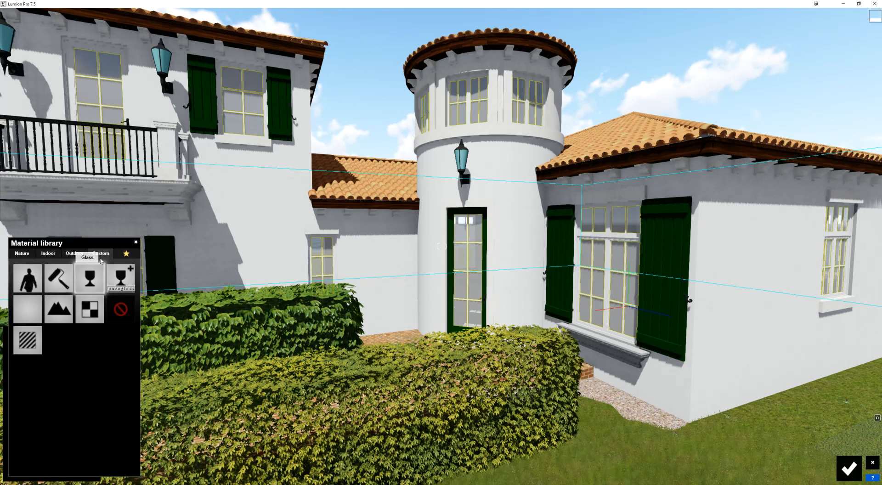
{"action": "key", "text": "a"}
{"action": "right_click_drag", "start_coordinate": [248, 283], "coordinate": [525, 370]}
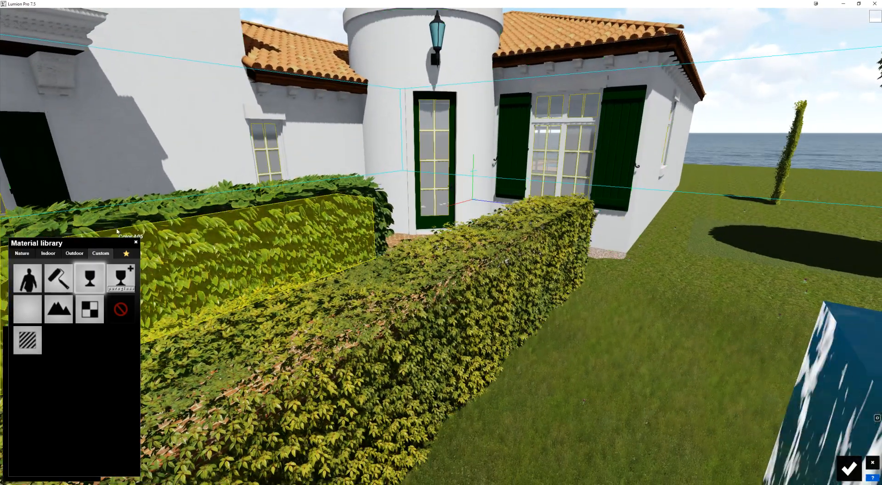
{"action": "key", "text": "w"}
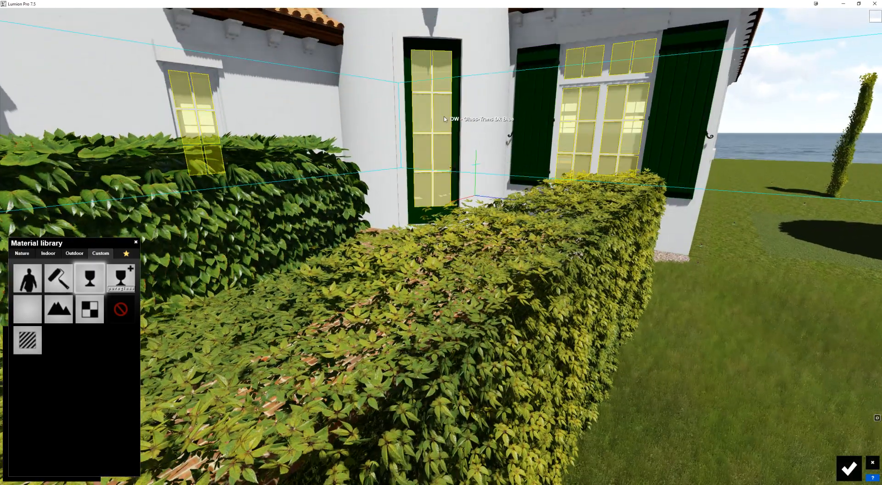
{"action": "left_click", "coordinate": [443, 119]}
{"action": "left_click", "coordinate": [22, 366]}
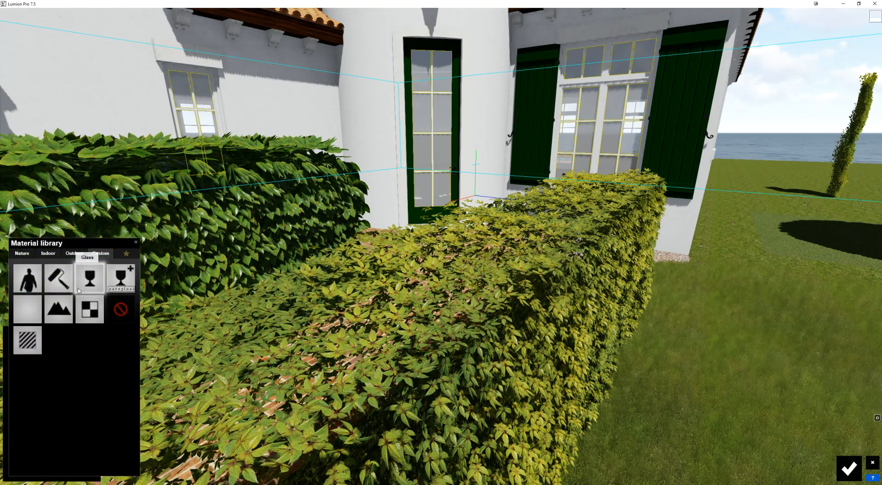
{"action": "left_click", "coordinate": [48, 253]}
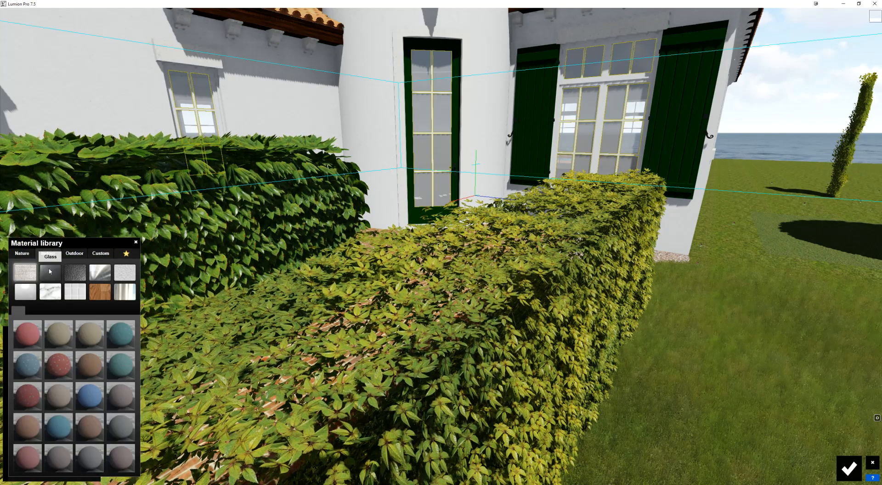
{"action": "left_click", "coordinate": [74, 252]}
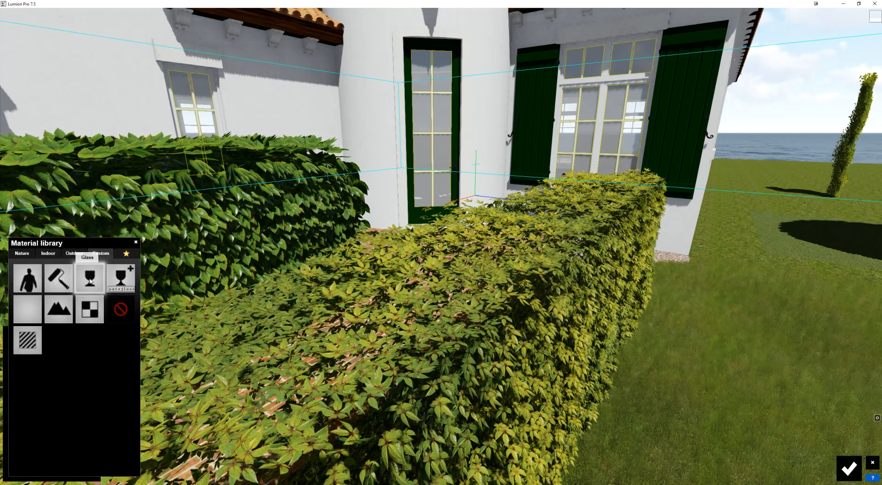
{"action": "left_click", "coordinate": [115, 281]}
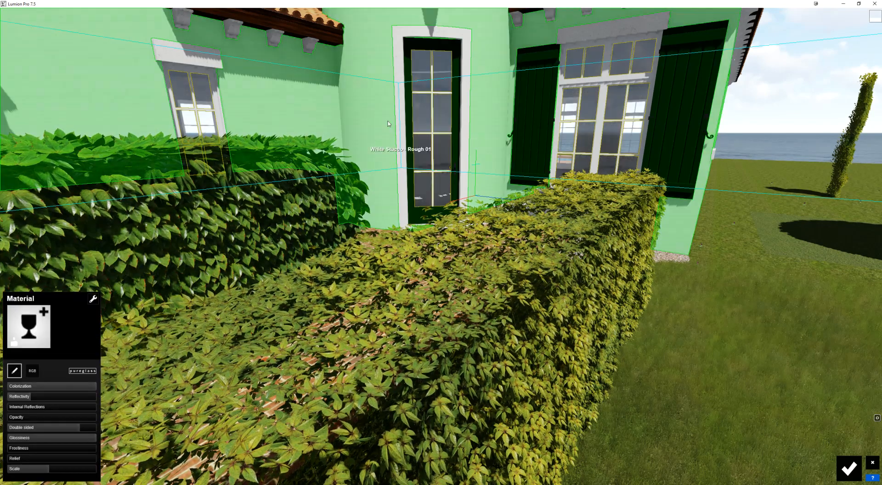
Assign the first clear glass panel material from the Outdoor glass library to the panes and view the tower door up close.
{"action": "left_click", "coordinate": [50, 298]}
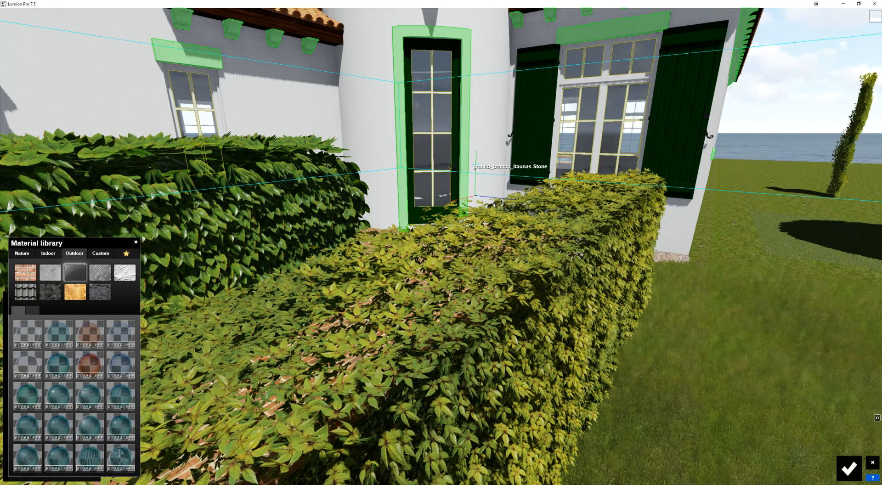
{"action": "mouse_move", "coordinate": [467, 166]}
{"action": "right_mouse_down"}
{"action": "mouse_move", "coordinate": [461, 110]}
{"action": "mouse_move", "coordinate": [443, 85]}
{"action": "mouse_move", "coordinate": [467, 168]}
{"action": "right_mouse_up"}
{"action": "key", "text": "w"}
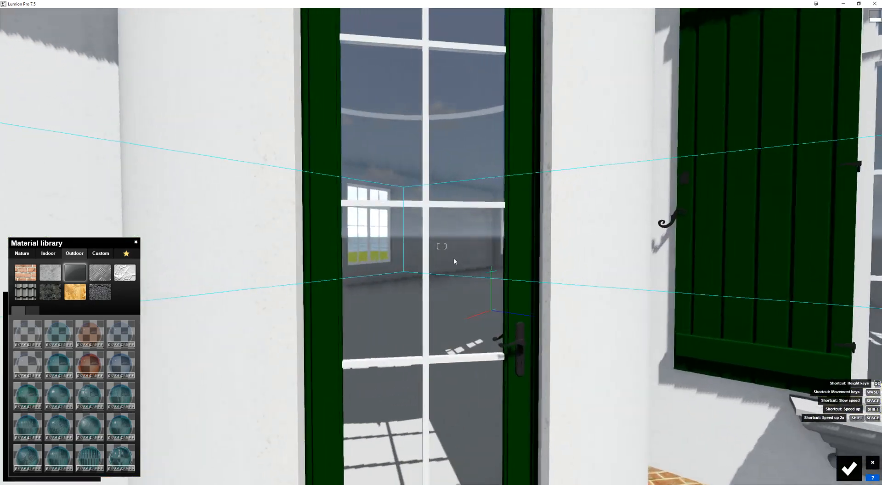
{"action": "key", "text": "d"}
{"action": "right_click_drag", "start_coordinate": [454, 261], "coordinate": [450, 297]}
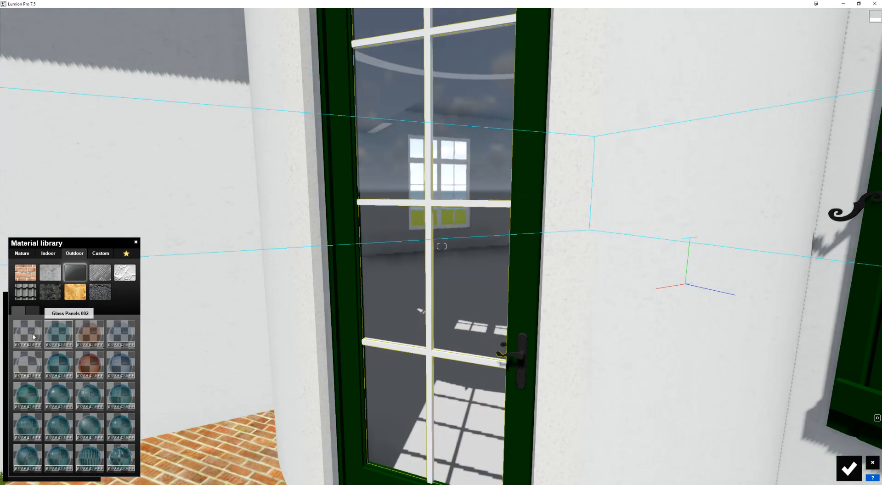
{"action": "left_click", "coordinate": [33, 337]}
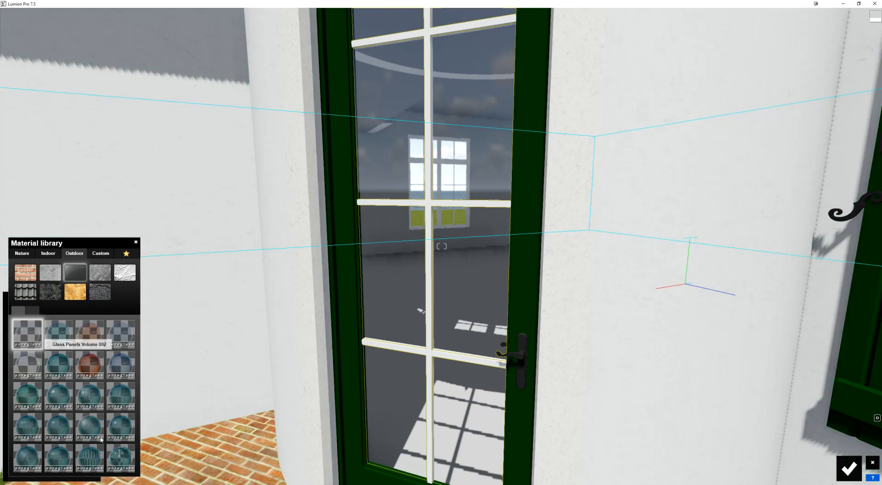
Try several patterned architectural glasses on the door panes, including Architectural Glass 013, Architectural Glass 010, and ribbed and pebbled variants.
{"action": "left_click", "coordinate": [94, 458]}
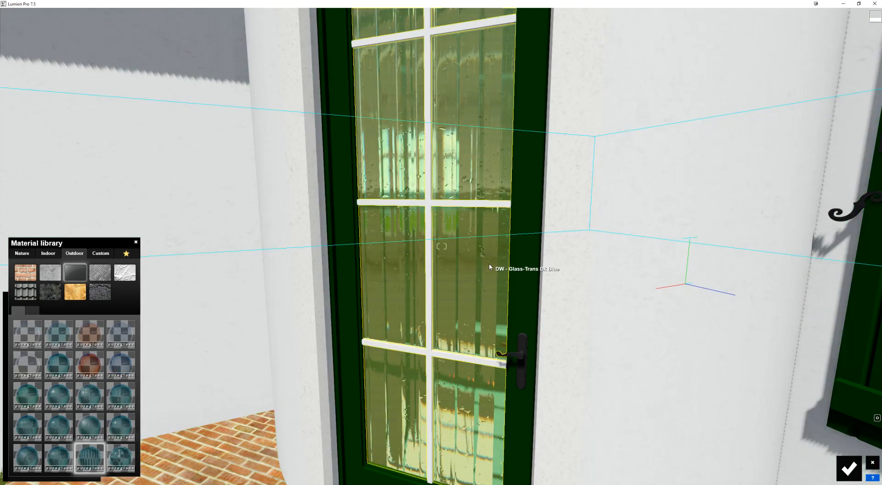
{"action": "scroll", "coordinate": [532, 282], "scroll_direction": "up", "scroll_amount": 3}
{"action": "right_click_drag", "start_coordinate": [562, 280], "coordinate": [557, 287]}
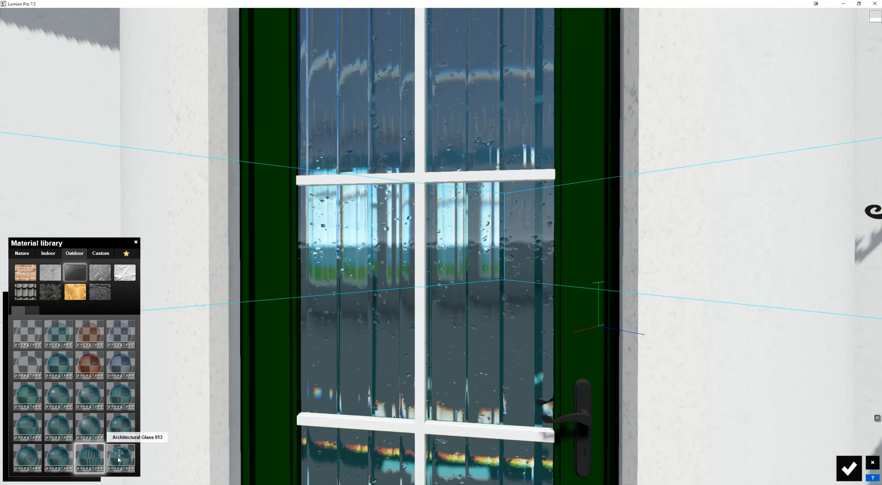
{"action": "left_click", "coordinate": [120, 457]}
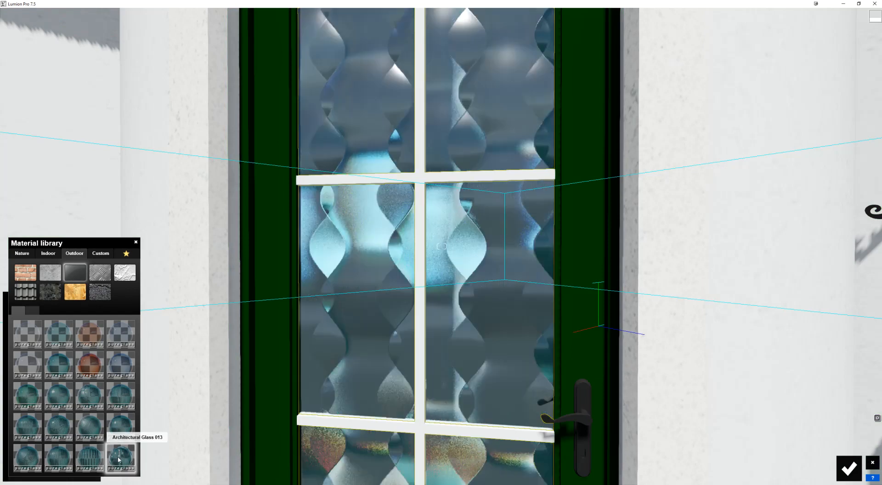
{"action": "left_click", "coordinate": [29, 457]}
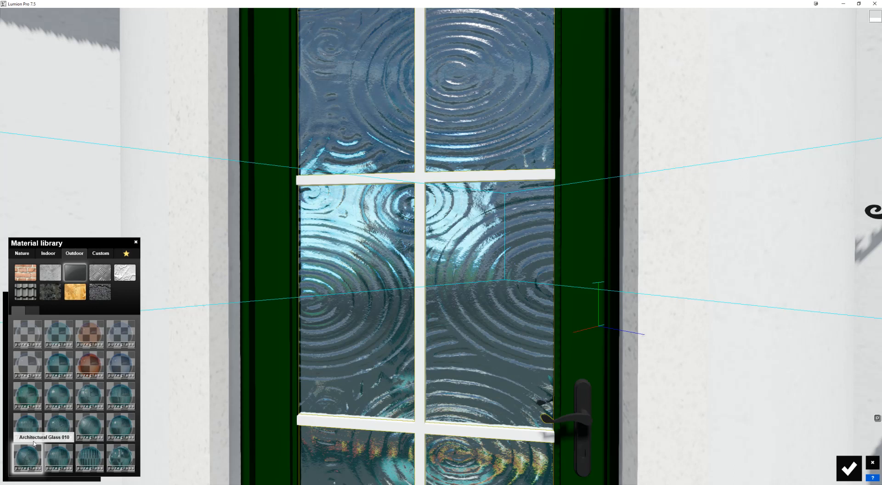
{"action": "left_click", "coordinate": [30, 425]}
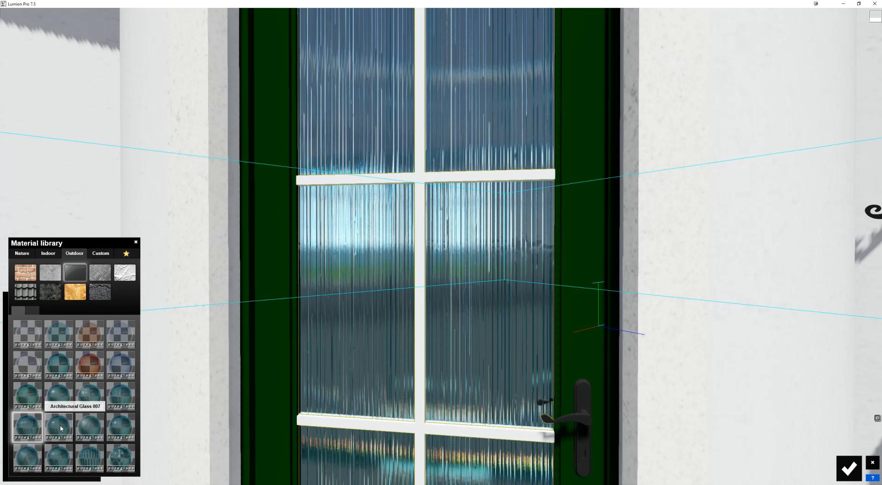
{"action": "left_click", "coordinate": [90, 402]}
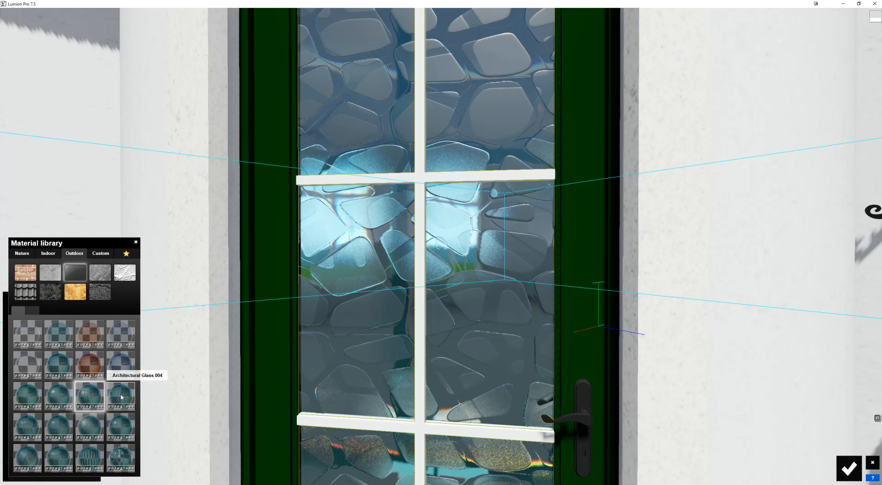
Assign the Architectural Glass 004 material to the panes and view the tower door from slightly farther back.
{"action": "left_click", "coordinate": [122, 397]}
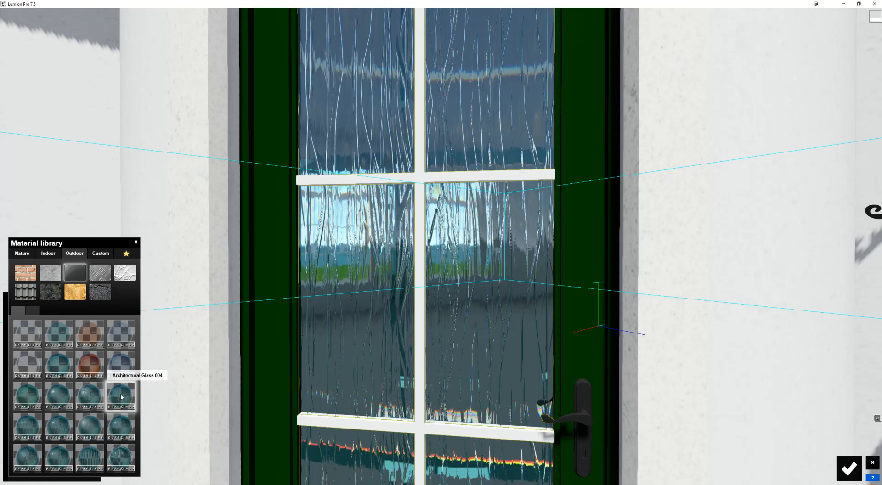
{"action": "scroll", "coordinate": [168, 336], "scroll_direction": "down", "scroll_amount": 5}
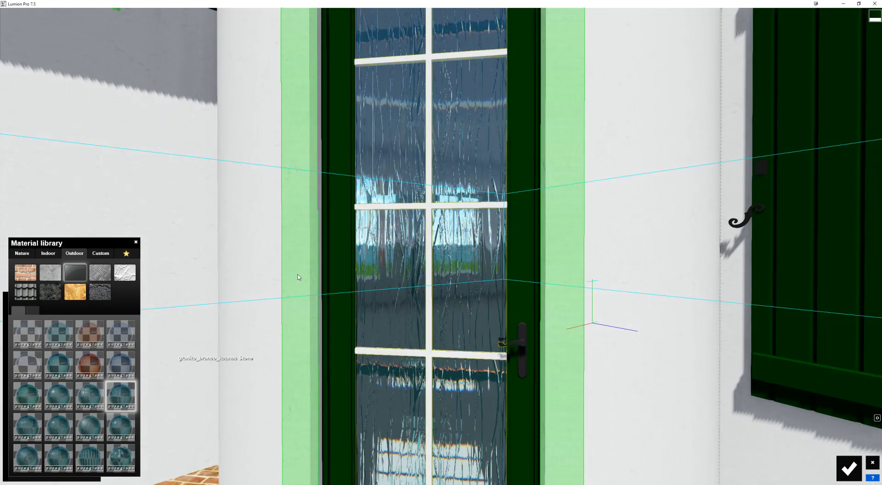
Try a pattern scale of 2.4 on the door's glass panes, reduce the scale to a much finer texture, and save the material.
{"action": "scroll", "coordinate": [398, 240], "scroll_direction": "up", "scroll_amount": 5}
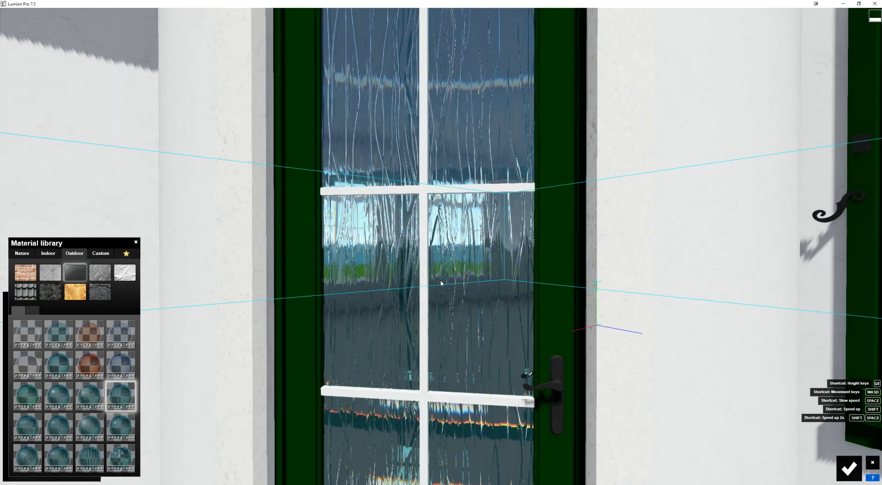
{"action": "left_click", "coordinate": [397, 269]}
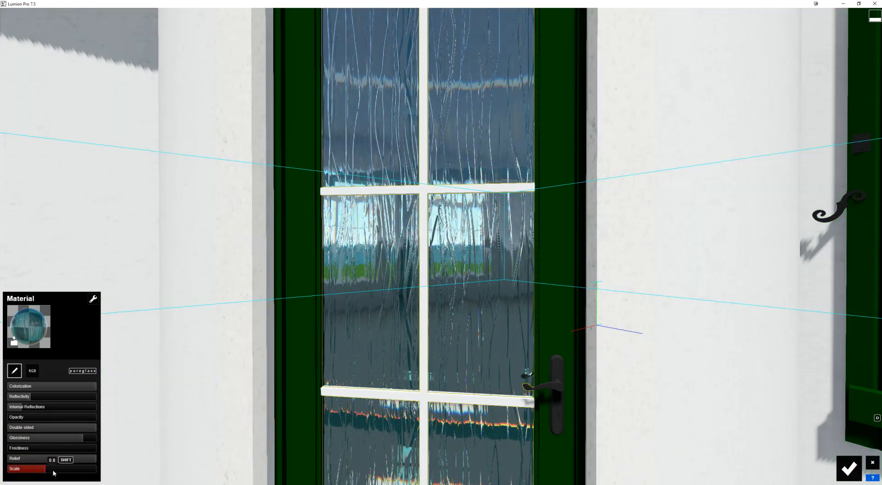
{"action": "left_click_drag", "start_coordinate": [51, 471], "coordinate": [64, 471]}
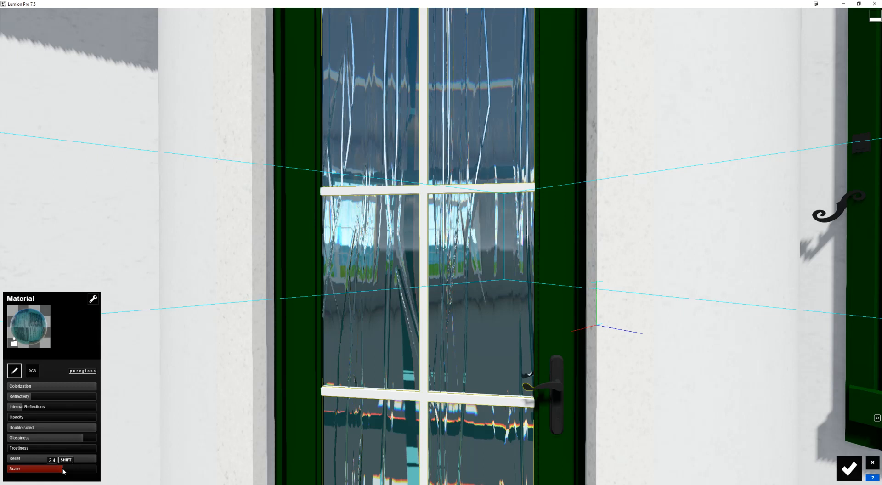
{"action": "left_click_drag", "start_coordinate": [64, 471], "coordinate": [24, 468]}
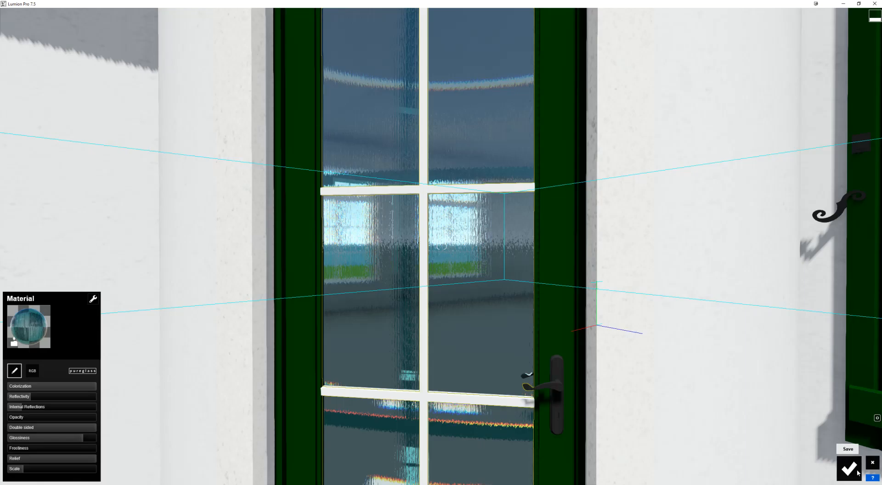
{"action": "left_click", "coordinate": [848, 468]}
Inspect the tower door glass, the green shutter's material and the neighbouring window panes from close up and farther back.
{"action": "right_click_drag", "start_coordinate": [638, 280], "coordinate": [637, 331]}
{"action": "key", "text": "s"}
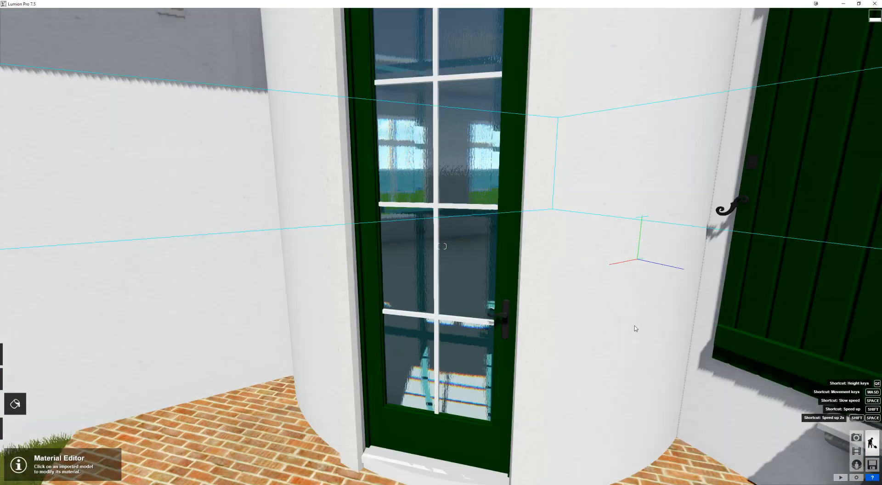
{"action": "key", "text": "w"}
{"action": "right_click_drag", "start_coordinate": [545, 300], "coordinate": [688, 287]}
{"action": "right_click_drag", "start_coordinate": [515, 294], "coordinate": [546, 300]}
{"action": "key", "text": "d"}
{"action": "key", "text": "w"}
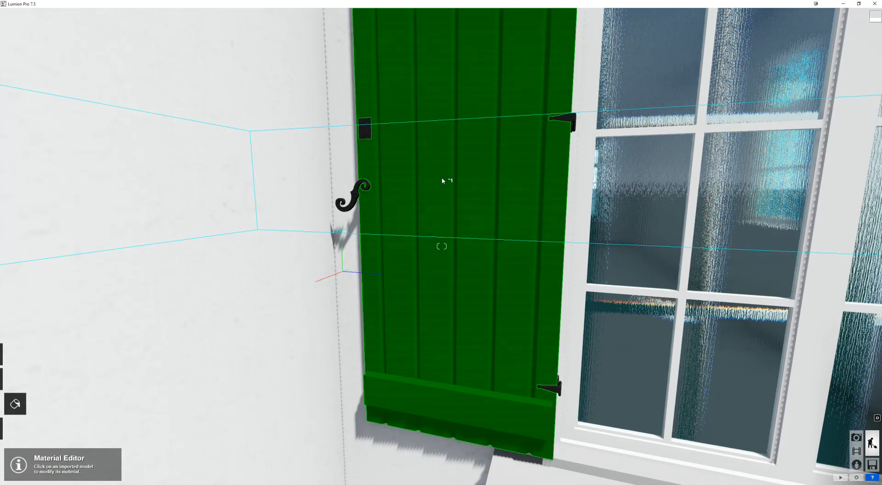
{"action": "left_click", "coordinate": [348, 233]}
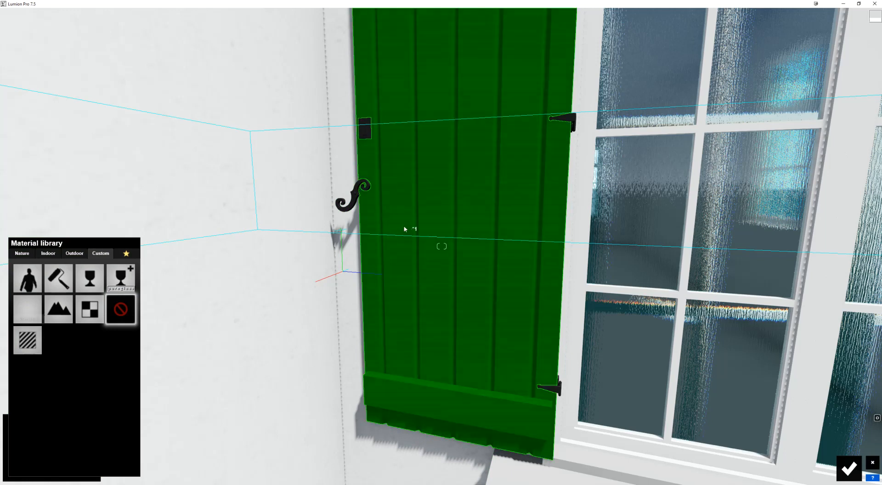
{"action": "key", "text": "s"}
{"action": "key", "text": "s"}
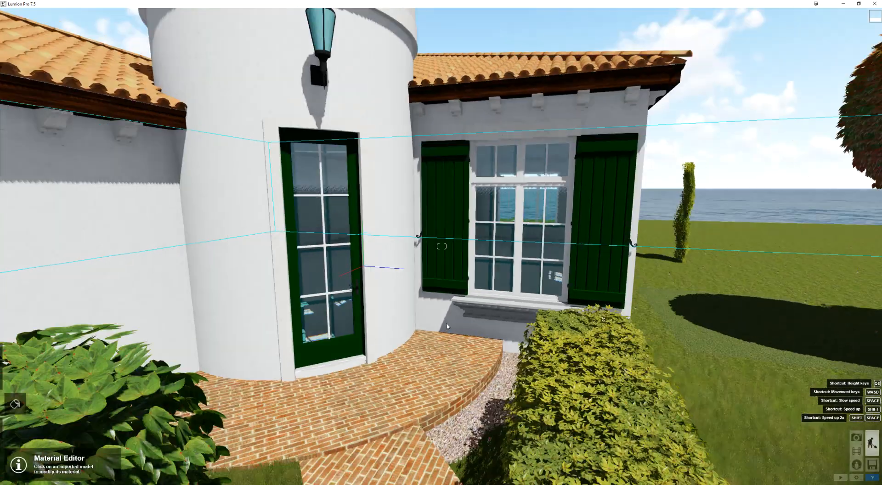
Select the Brick_Antique patio paving beside the tower door for material editing.
{"action": "key", "text": "w"}
{"action": "right_click_drag", "start_coordinate": [427, 369], "coordinate": [429, 382]}
{"action": "right_click_drag", "start_coordinate": [446, 261], "coordinate": [448, 314]}
{"action": "key", "text": "w"}
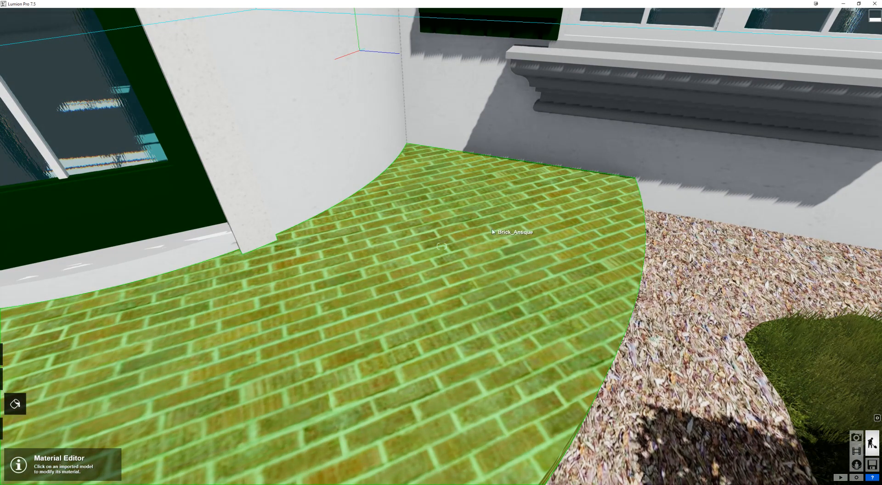
{"action": "left_click", "coordinate": [493, 261]}
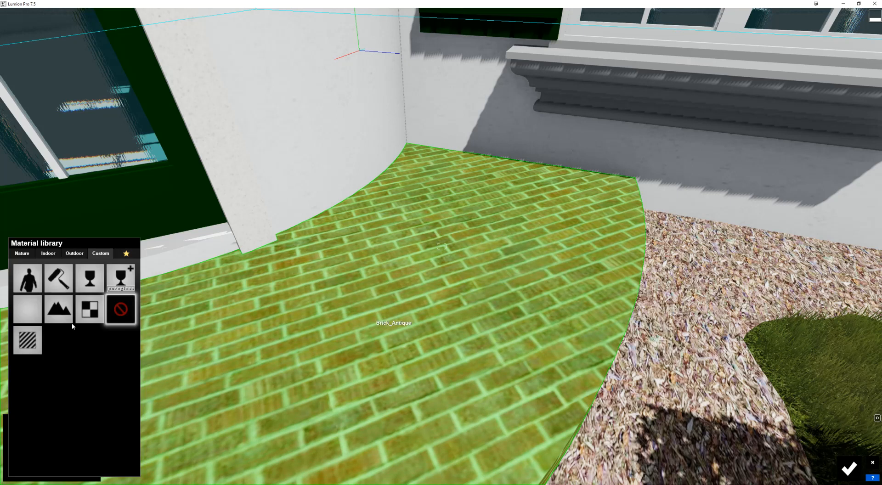
Try an orange brick and a yellow brick from the Outdoor brick library on the patio paving.
{"action": "left_click", "coordinate": [69, 255]}
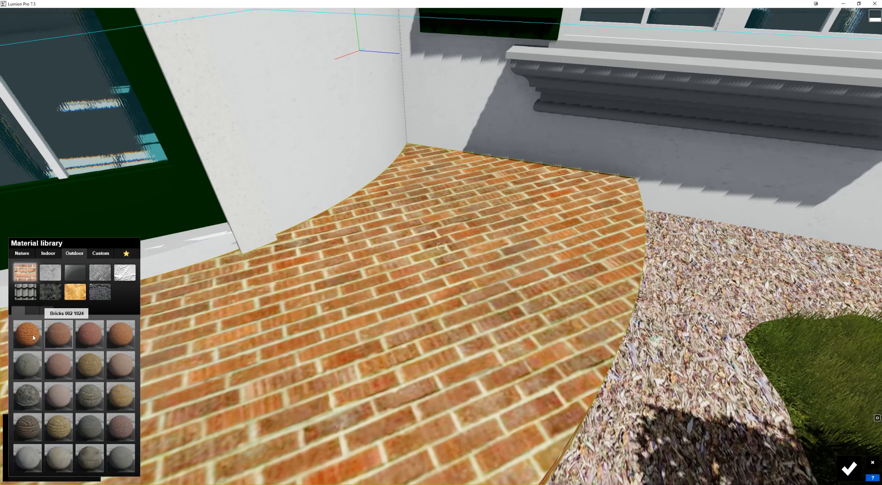
{"action": "left_click", "coordinate": [116, 334]}
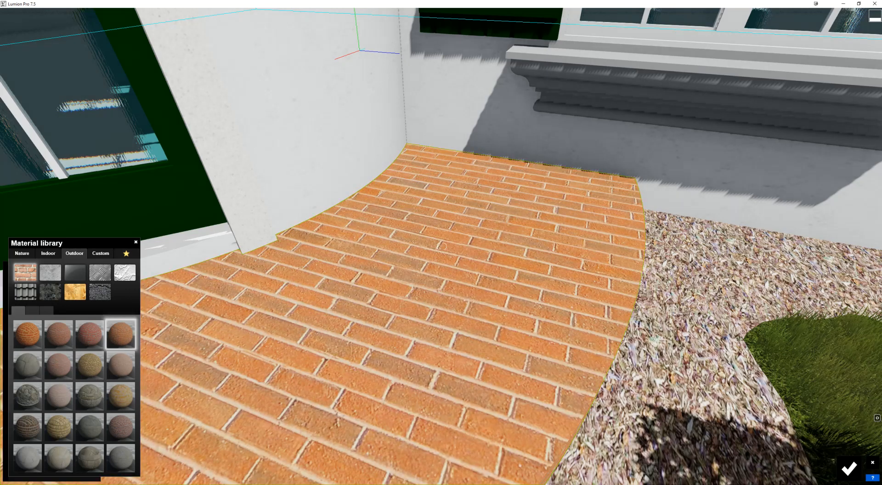
{"action": "left_click", "coordinate": [97, 363]}
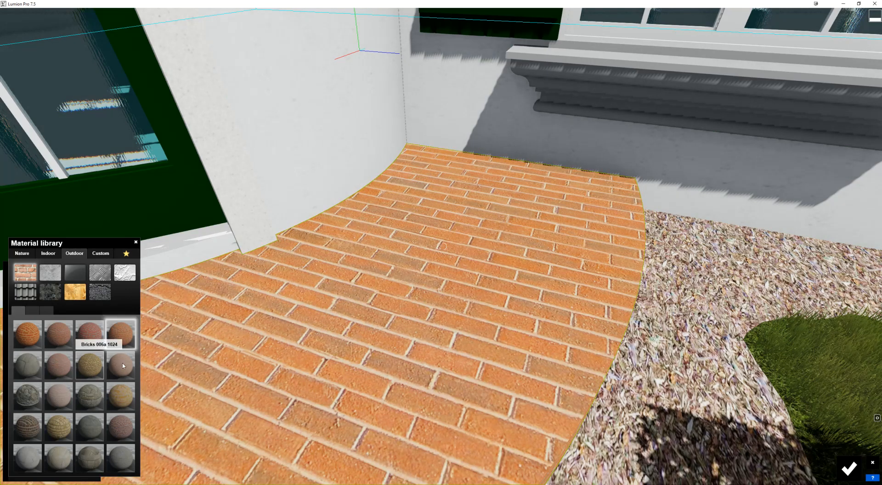
{"action": "left_click", "coordinate": [179, 447]}
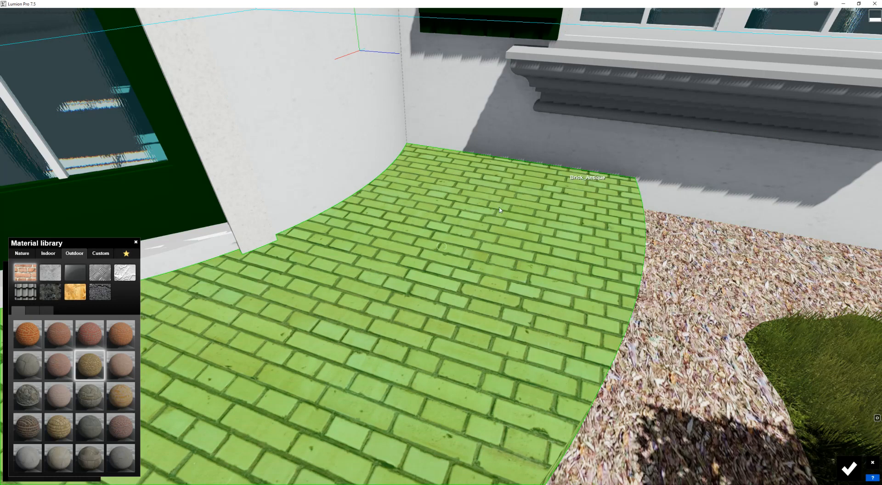
Rotate the yellow brick pattern on the patio by increasing its heading and view the paving closer.
{"action": "left_click", "coordinate": [375, 285]}
{"action": "left_click", "coordinate": [60, 422]}
{"action": "left_click", "coordinate": [45, 441]}
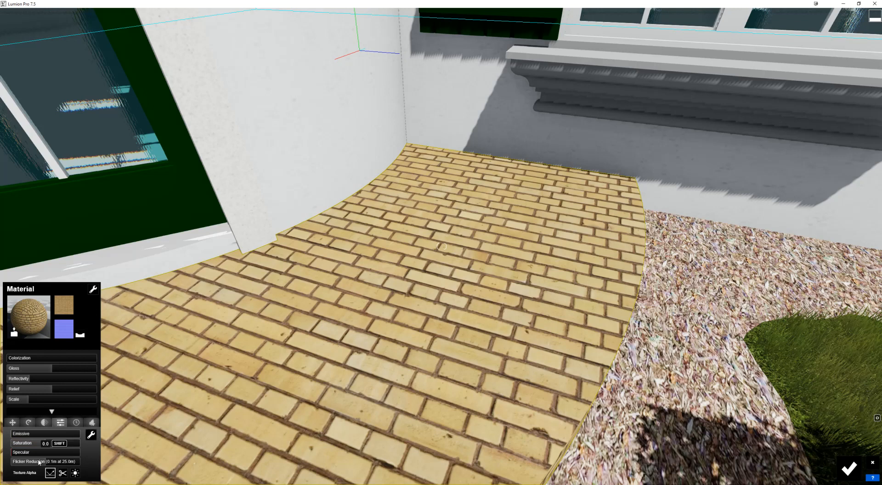
{"action": "left_click", "coordinate": [13, 423]}
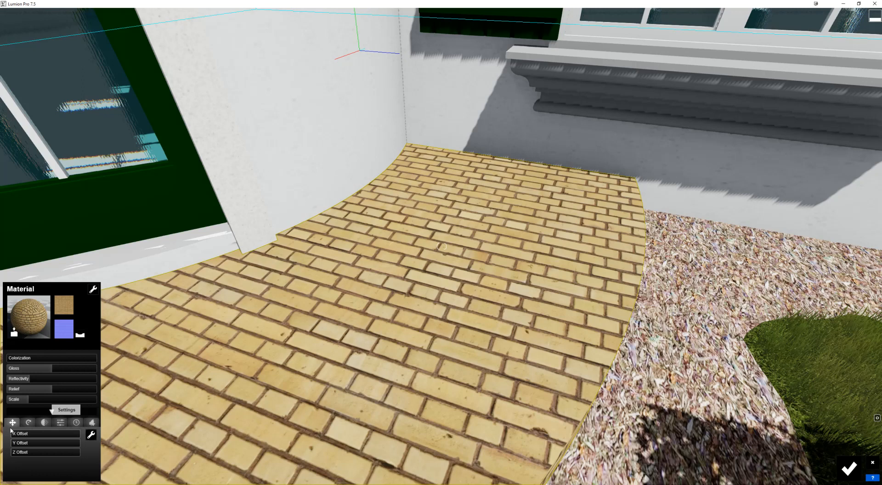
{"action": "left_click", "coordinate": [28, 422]}
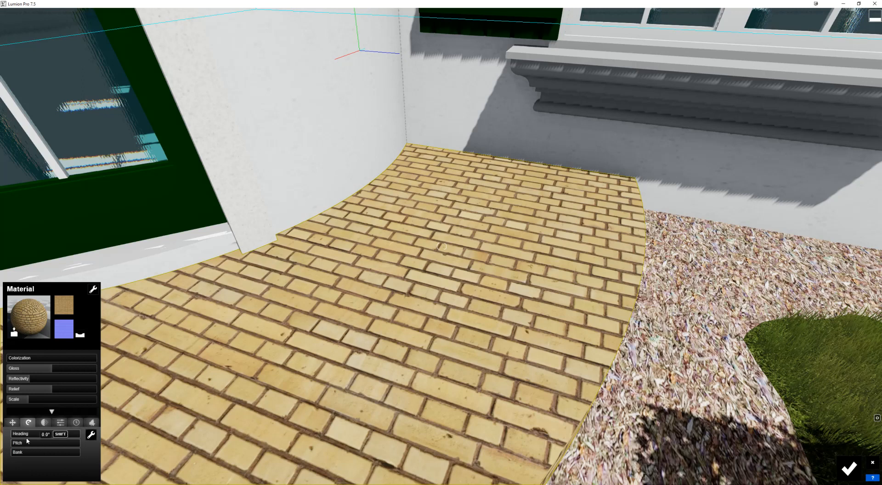
{"action": "left_click_drag", "start_coordinate": [23, 437], "coordinate": [35, 437]}
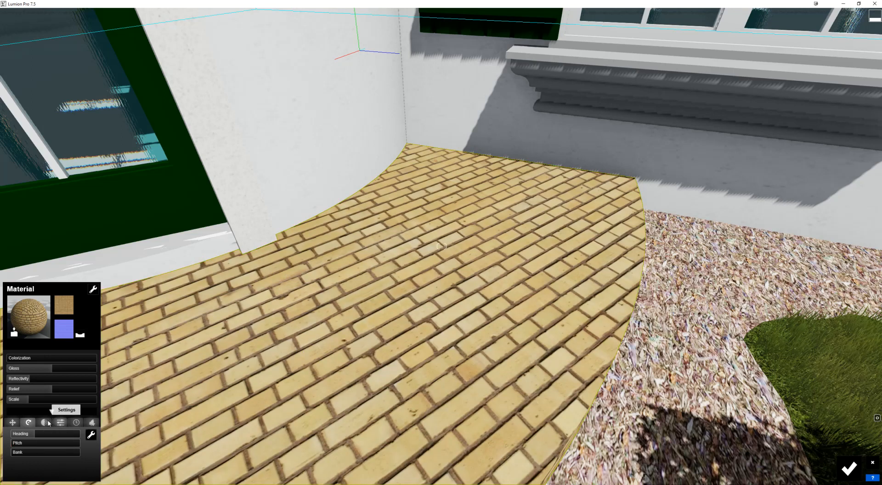
{"action": "right_click_drag", "start_coordinate": [447, 266], "coordinate": [426, 275]}
{"action": "scroll", "coordinate": [427, 277], "scroll_direction": "up", "scroll_amount": 2}
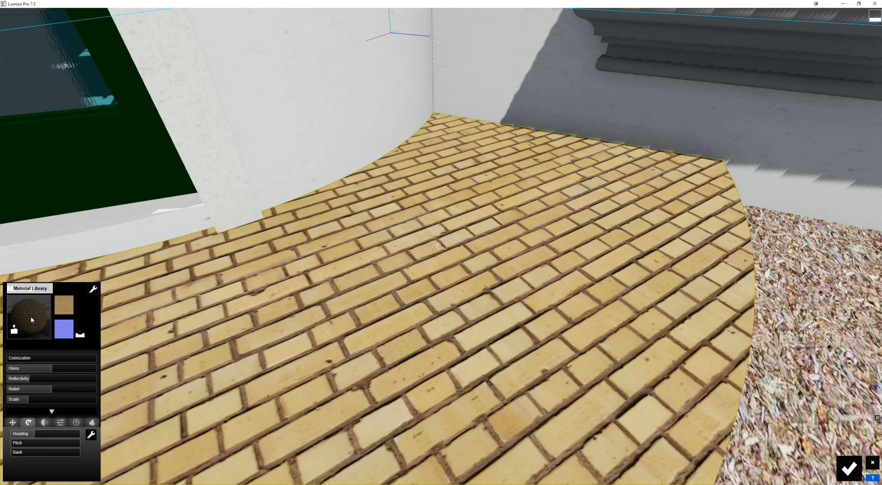
Restore the Imported Material from the Custom library on the patio paving.
{"action": "left_click", "coordinate": [31, 316]}
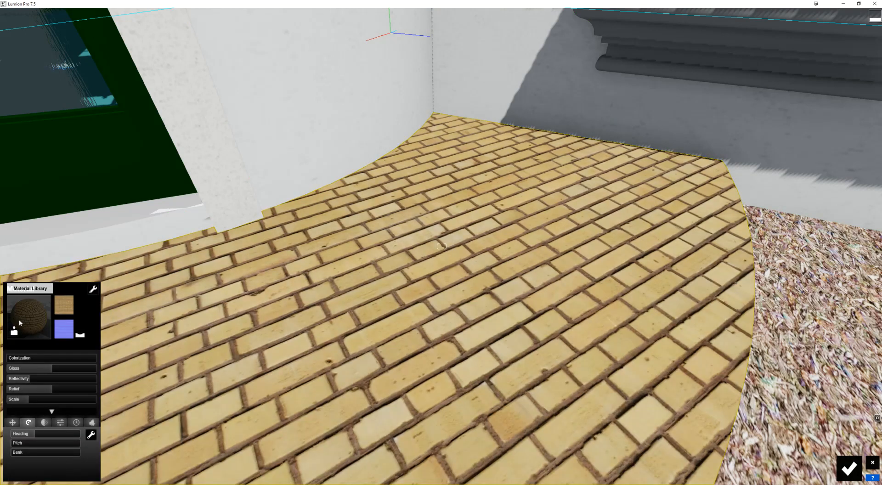
{"action": "left_click", "coordinate": [28, 317]}
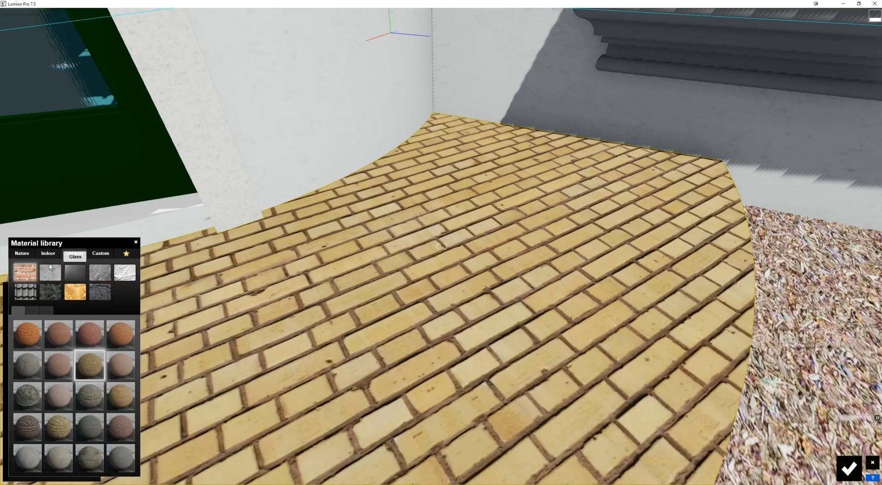
{"action": "left_click", "coordinate": [101, 253]}
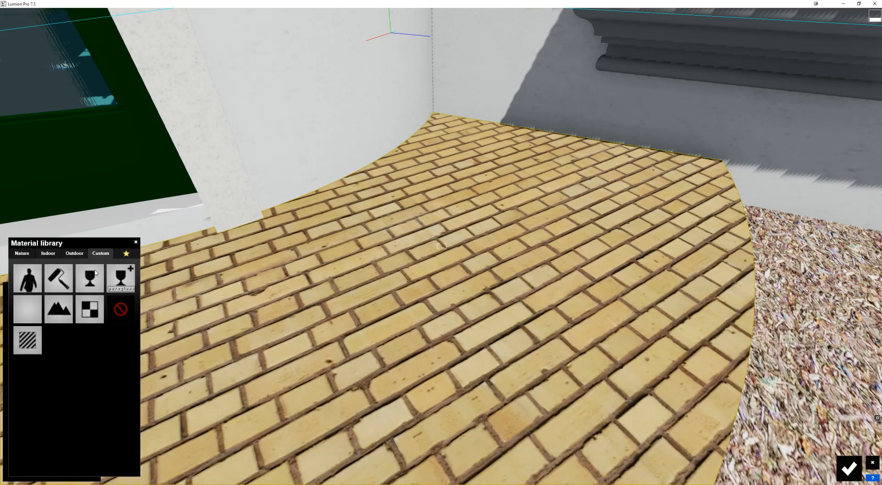
{"action": "left_click", "coordinate": [121, 311]}
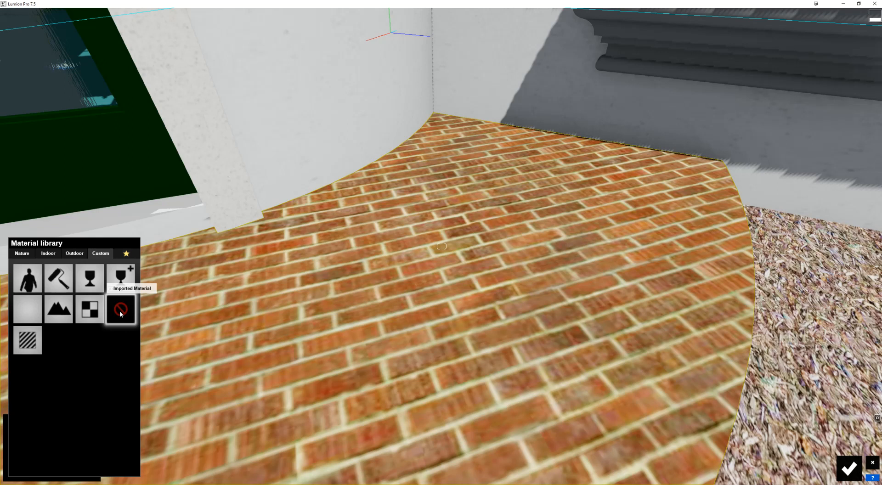
{"action": "left_click", "coordinate": [120, 310]}
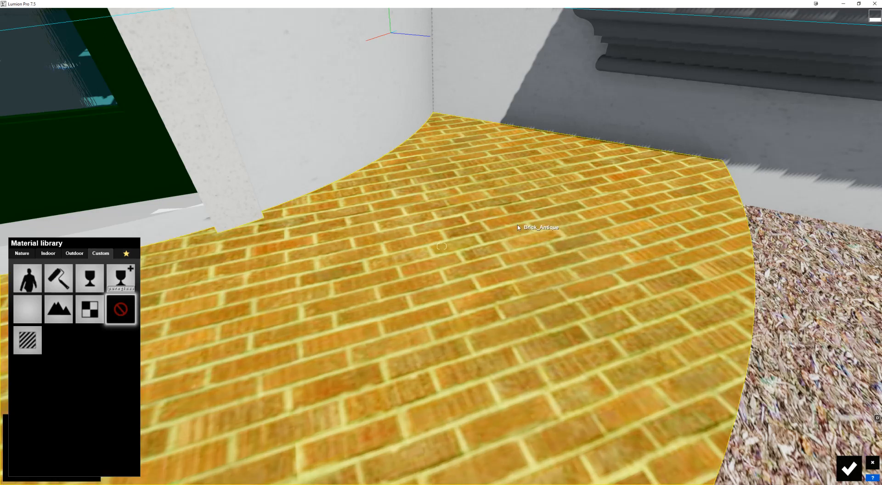
Assign the Custom Standard material to the brick patio, set its gloss to 0.0, and reduce its reflectivity to nearly nothing.
{"action": "right_click_drag", "start_coordinate": [508, 229], "coordinate": [506, 167]}
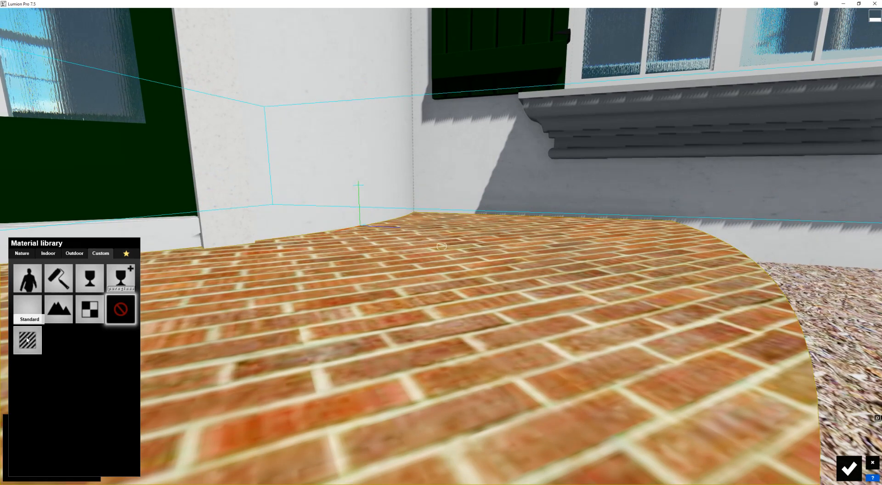
{"action": "left_click", "coordinate": [40, 329]}
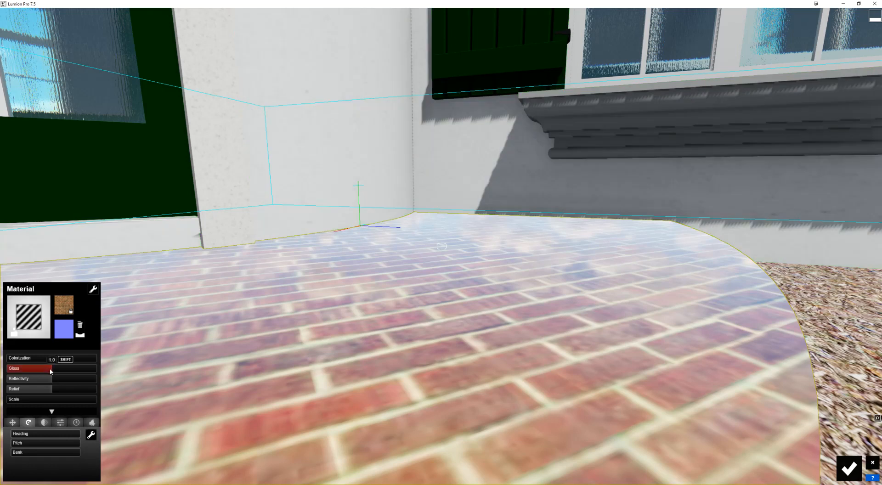
{"action": "left_click_drag", "start_coordinate": [51, 371], "coordinate": [8, 372]}
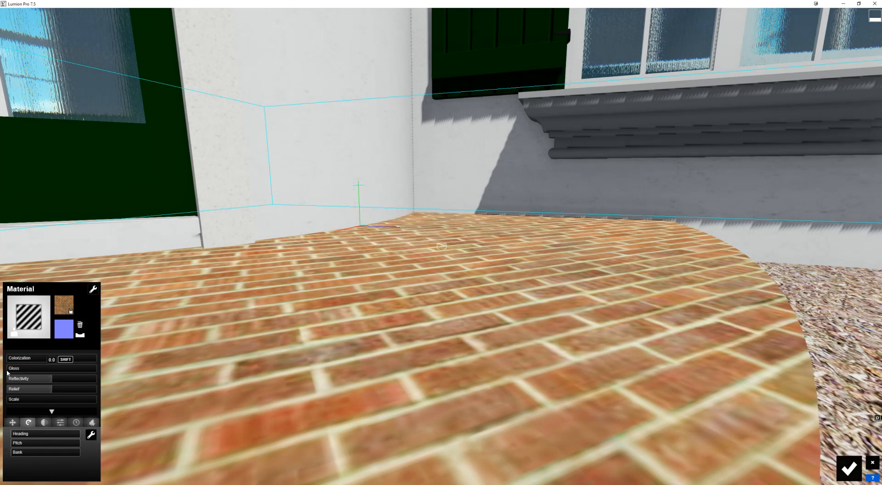
{"action": "left_click_drag", "start_coordinate": [50, 379], "coordinate": [16, 381]}
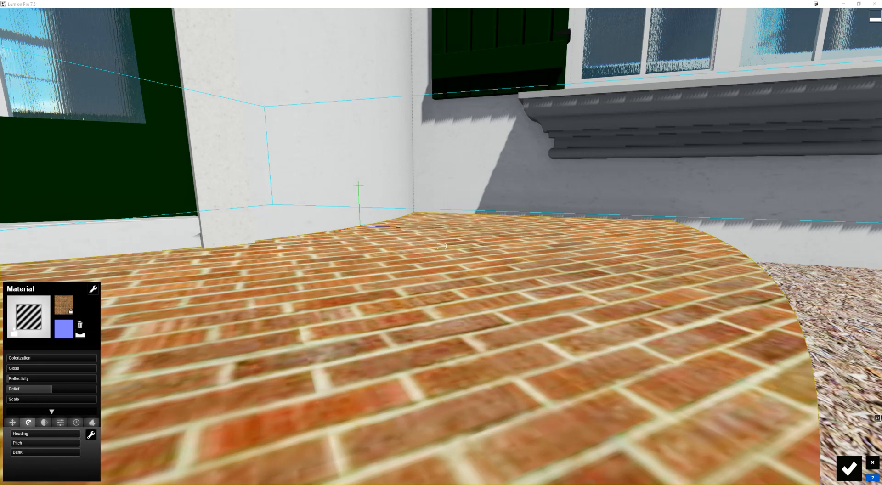
Switch to the web browser, search Google for "normal maps" and view the diamond plate example among the image results.
{"action": "type", "text": "normal maps"}
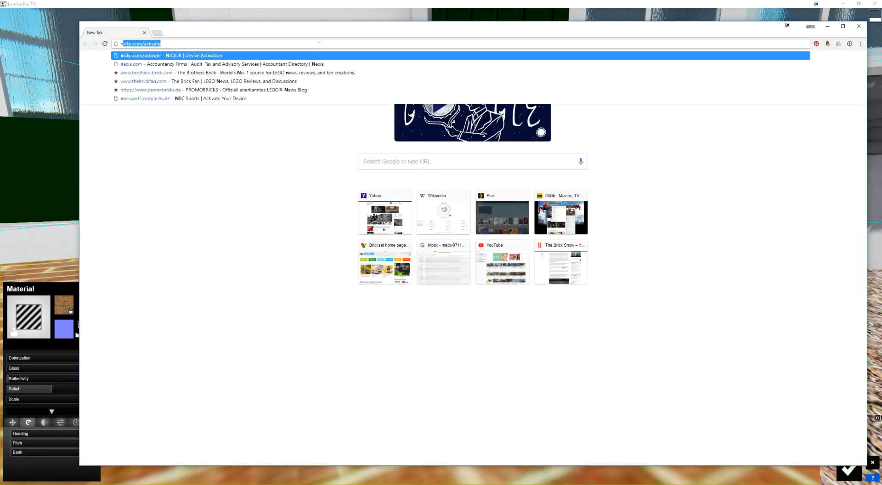
{"action": "key", "text": "Return"}
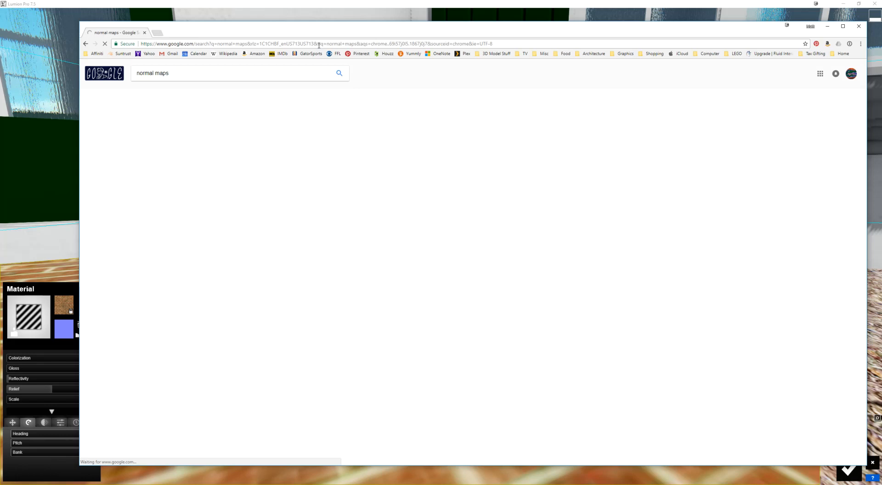
{"action": "left_click", "coordinate": [299, 376]}
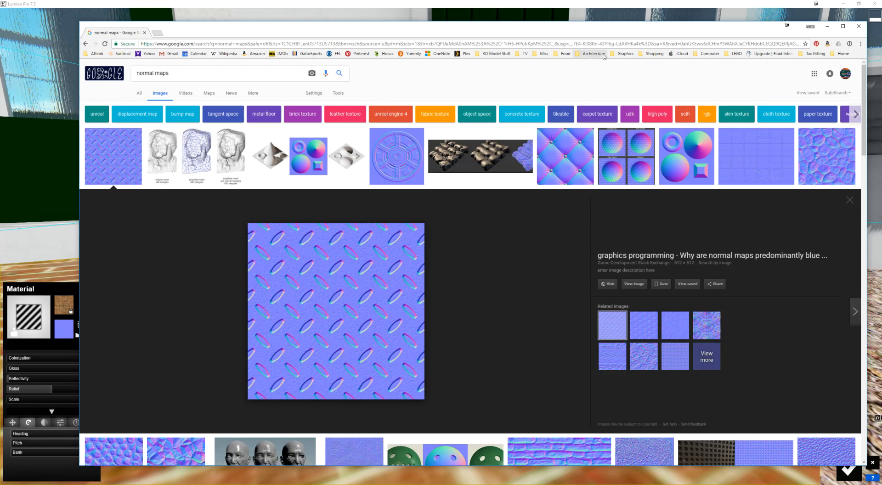
Open the bookmarked NormalMap-Online site from the 3D Model Stuff collection and enlarge its 3D cube preview.
{"action": "left_click", "coordinate": [625, 54]}
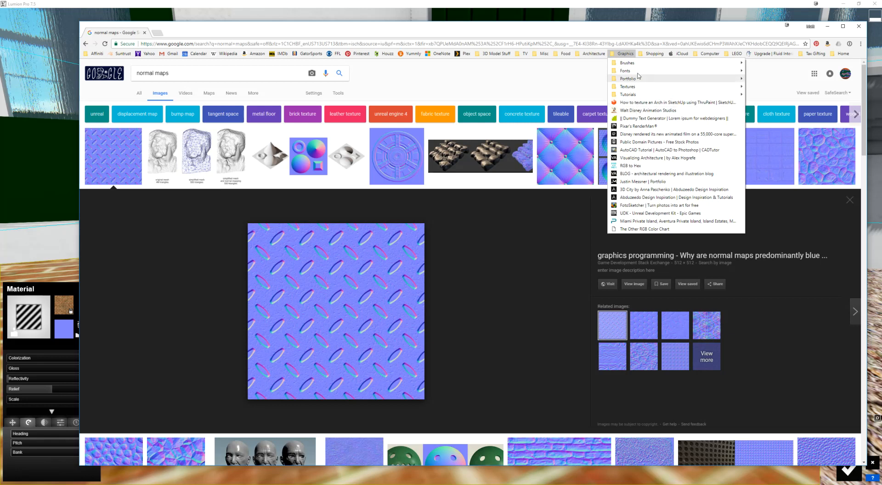
{"action": "mouse_move", "coordinate": [496, 53]}
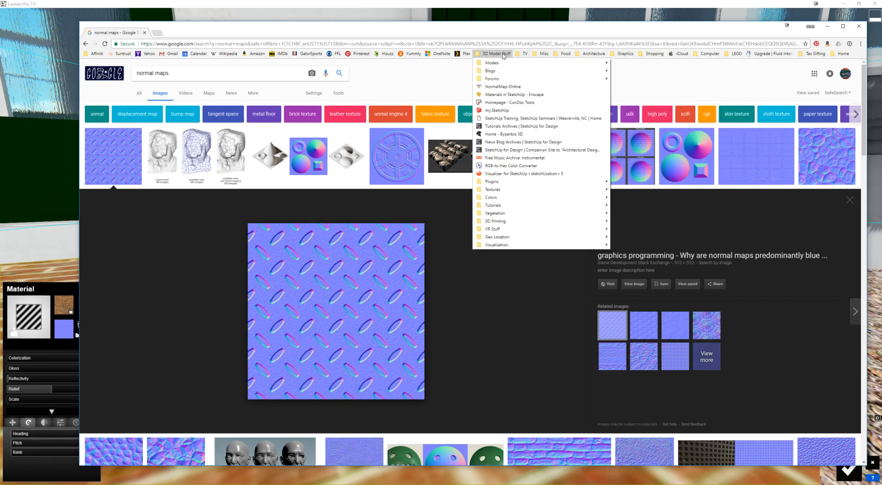
{"action": "left_click", "coordinate": [496, 87]}
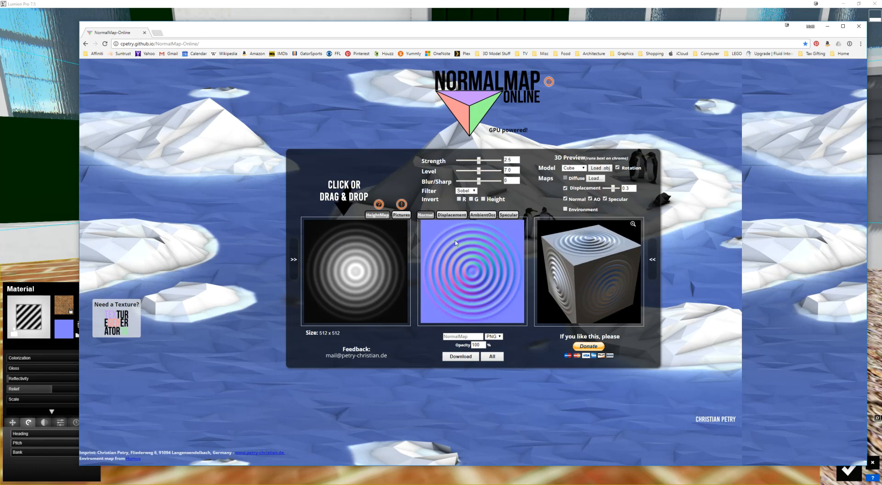
{"action": "left_click", "coordinate": [633, 225]}
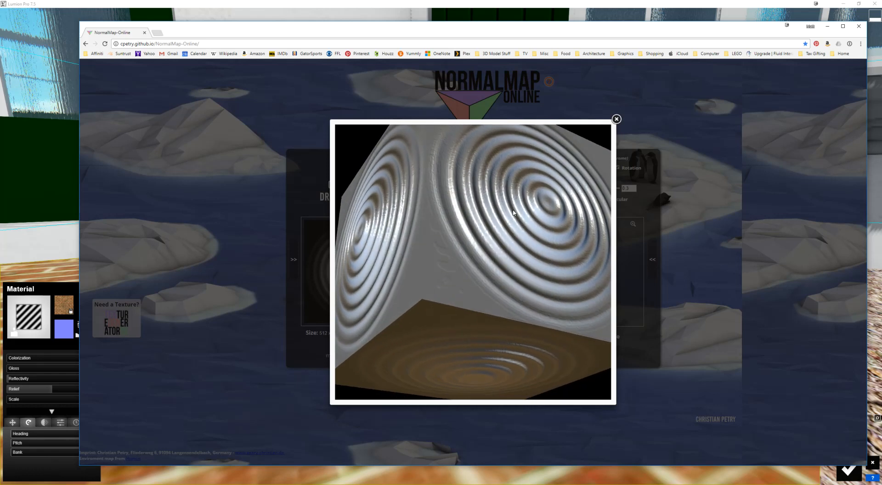
Switch back to Lumion and flip the brick patio's normal map direction back and forth to compare the relief.
{"action": "left_click", "coordinate": [525, 13]}
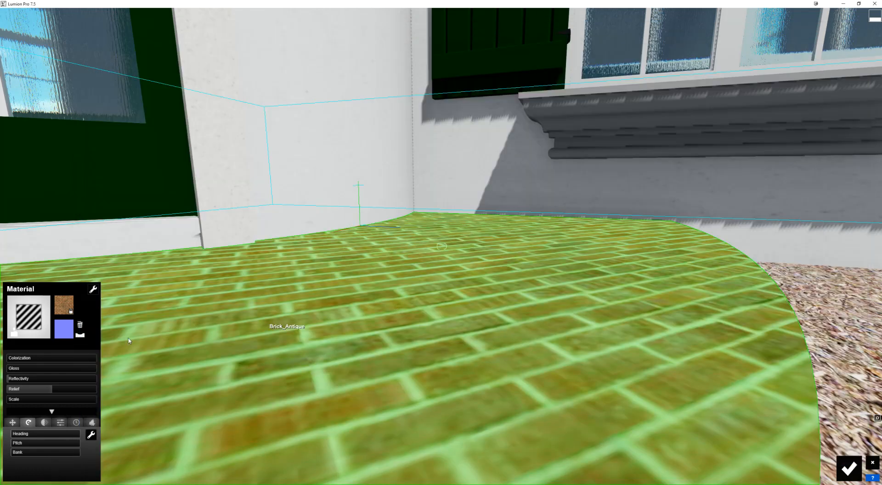
{"action": "left_click", "coordinate": [79, 335]}
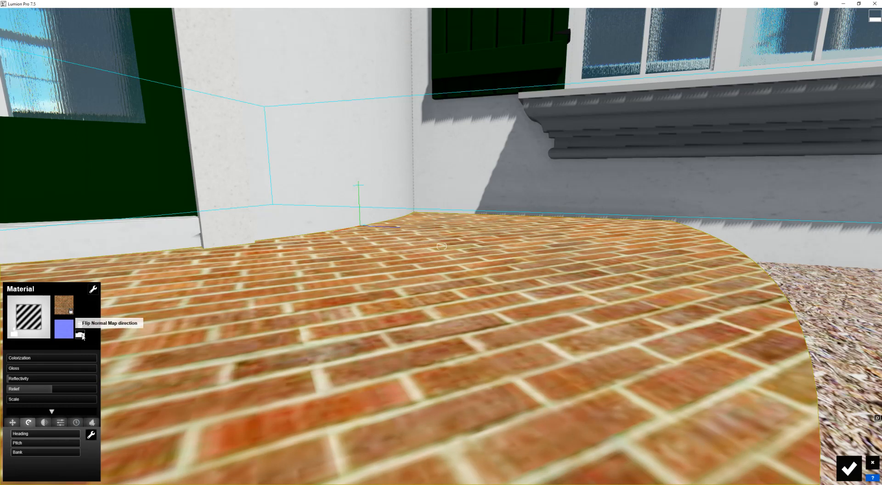
{"action": "left_click", "coordinate": [81, 336]}
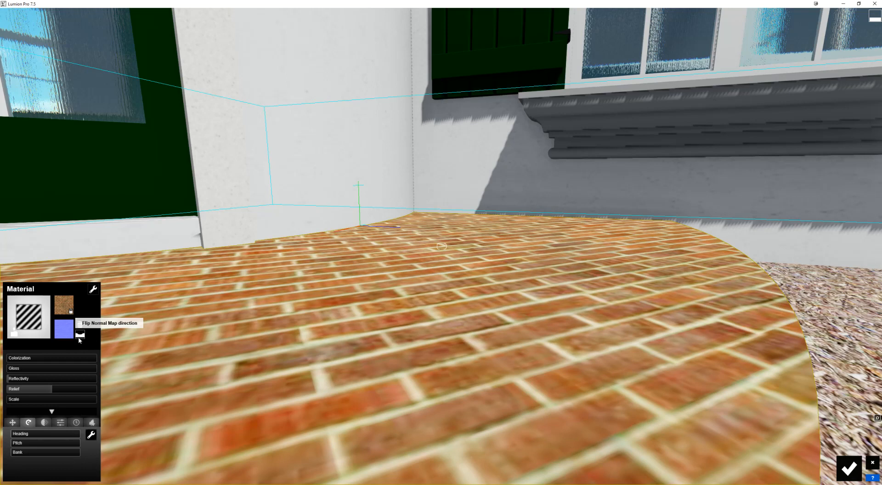
{"action": "left_click", "coordinate": [81, 336]}
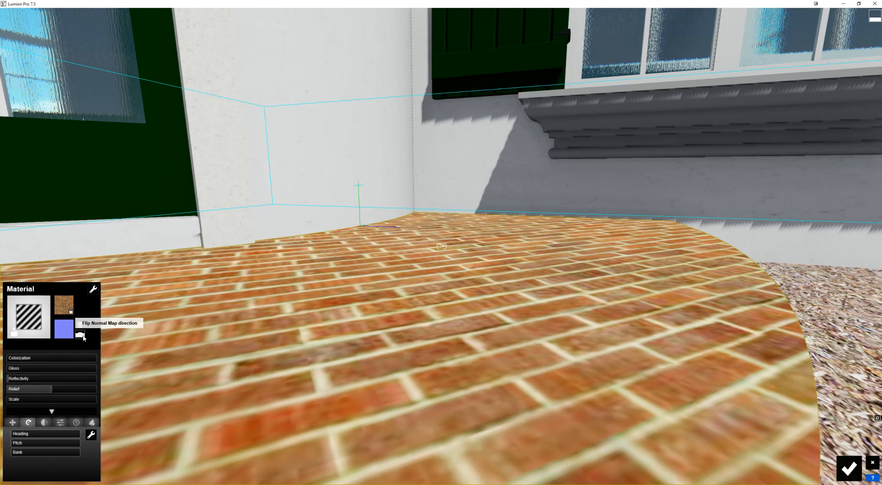
{"action": "left_click", "coordinate": [80, 336]}
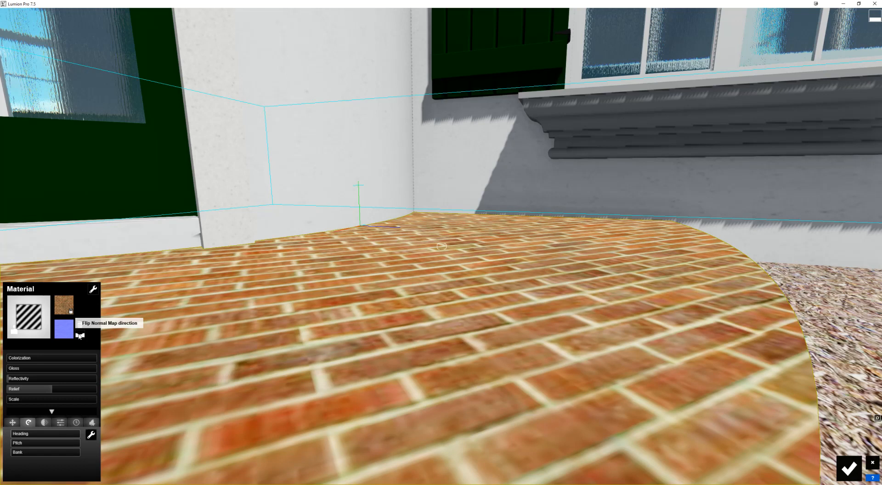
{"action": "left_click", "coordinate": [81, 336]}
Set the brick patio material's relief to 2.0 and save the material changes.
{"action": "mouse_move", "coordinate": [56, 392]}
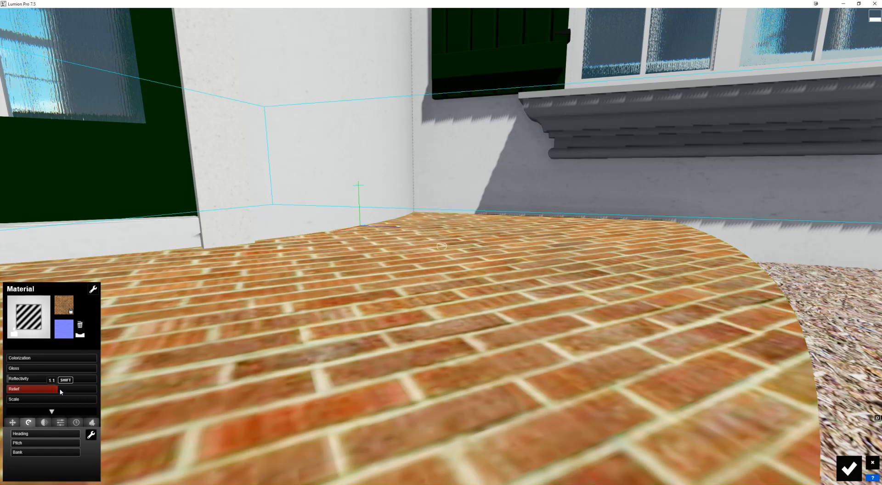
{"action": "left_click_drag", "start_coordinate": [70, 390], "coordinate": [105, 391]}
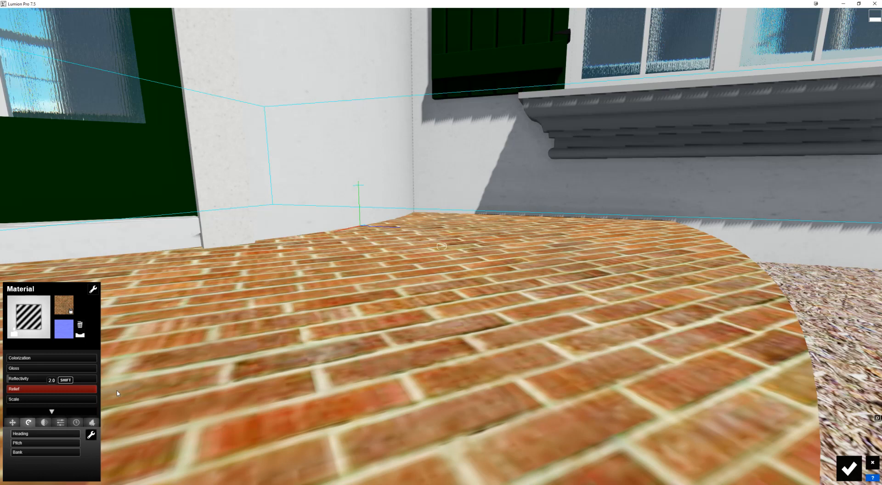
{"action": "right_click_drag", "start_coordinate": [427, 344], "coordinate": [405, 352]}
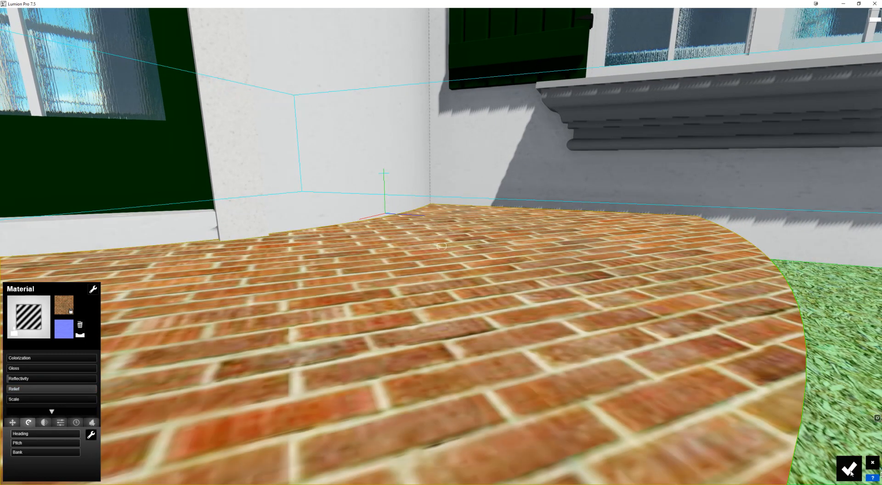
{"action": "left_click", "coordinate": [849, 467]}
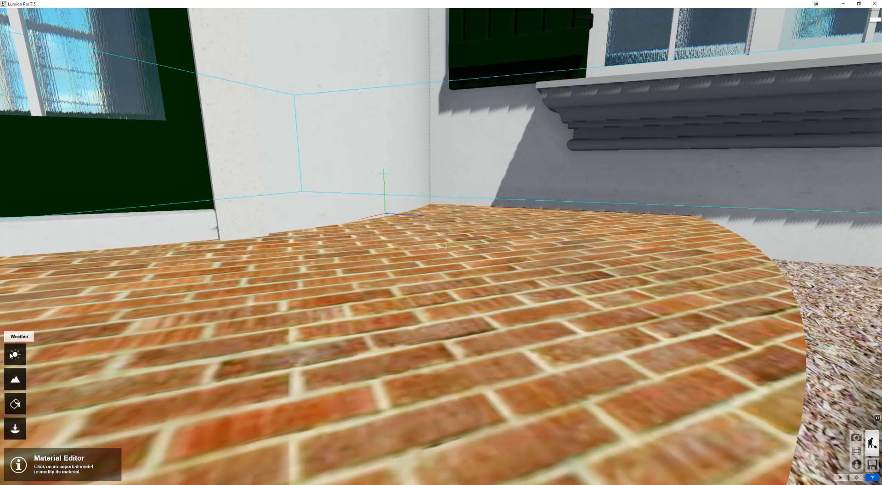
Adjust the sun in the weather settings so that sunlight and shadows rake across the brick patio.
{"action": "left_click", "coordinate": [14, 354]}
{"action": "left_click", "coordinate": [65, 456]}
{"action": "left_click_drag", "start_coordinate": [65, 455], "coordinate": [45, 459]}
{"action": "right_click_drag", "start_coordinate": [257, 321], "coordinate": [280, 305]}
{"action": "right_click_drag", "start_coordinate": [367, 349], "coordinate": [427, 376]}
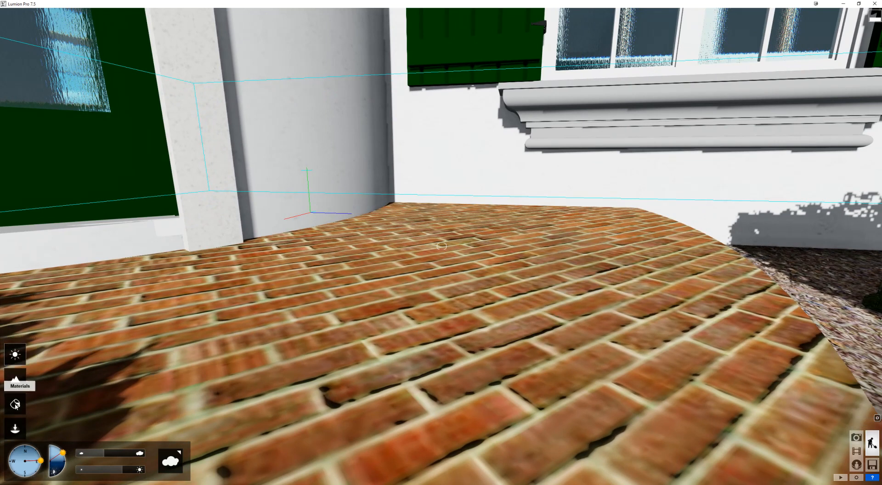
Reopen the brick patio material, reduce its relief to 0.0 for comparison, and raise it to just below the maximum.
{"action": "left_click", "coordinate": [16, 405]}
{"action": "left_click", "coordinate": [377, 352]}
{"action": "left_click_drag", "start_coordinate": [76, 390], "coordinate": [1, 390]}
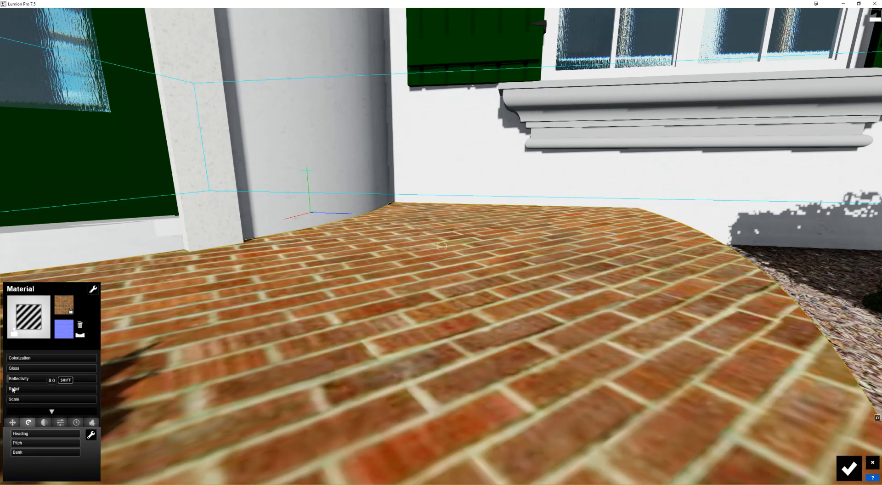
{"action": "left_click_drag", "start_coordinate": [13, 390], "coordinate": [87, 390]}
{"action": "right_click_drag", "start_coordinate": [517, 264], "coordinate": [515, 264]}
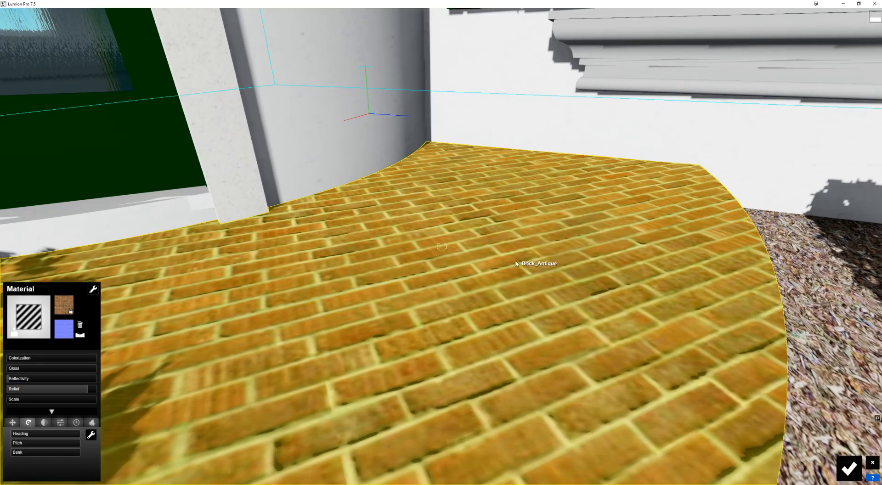
{"action": "scroll", "coordinate": [511, 279], "scroll_direction": "down", "scroll_amount": 2}
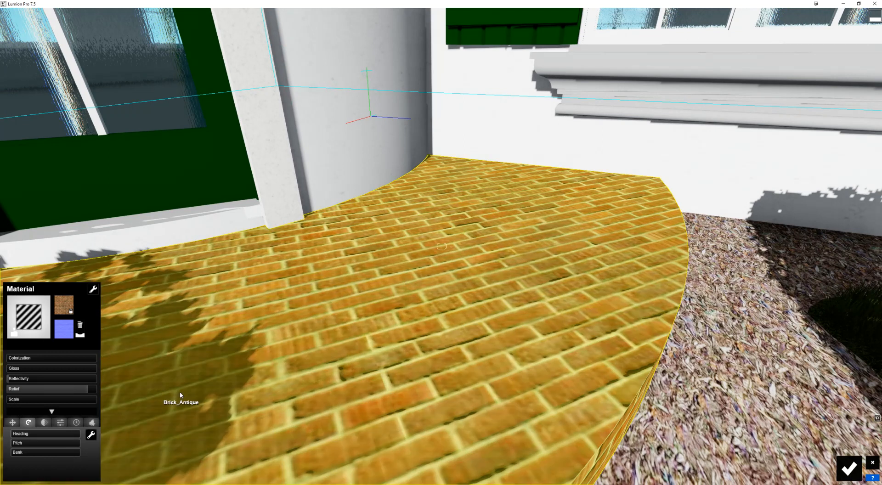
{"action": "right_click_drag", "start_coordinate": [225, 422], "coordinate": [188, 390]}
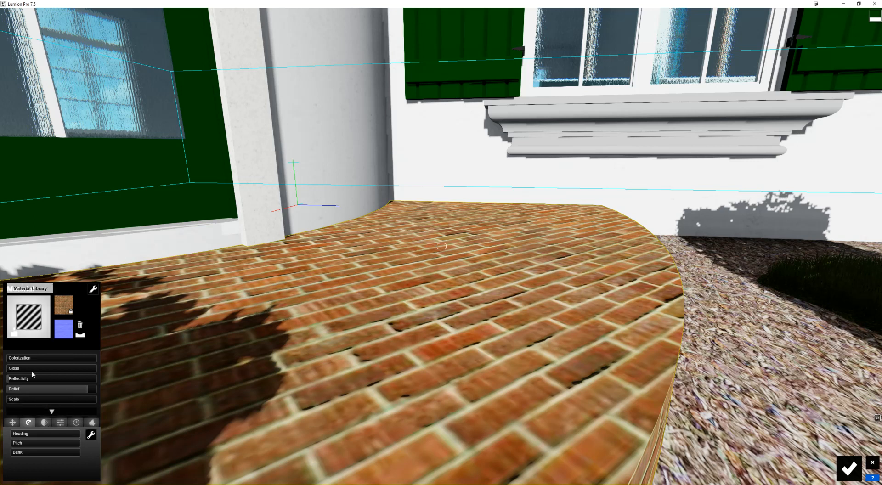
Try shifting the brick texture with the X and Y offsets, returning both to 0.0.
{"action": "left_click", "coordinate": [13, 423]}
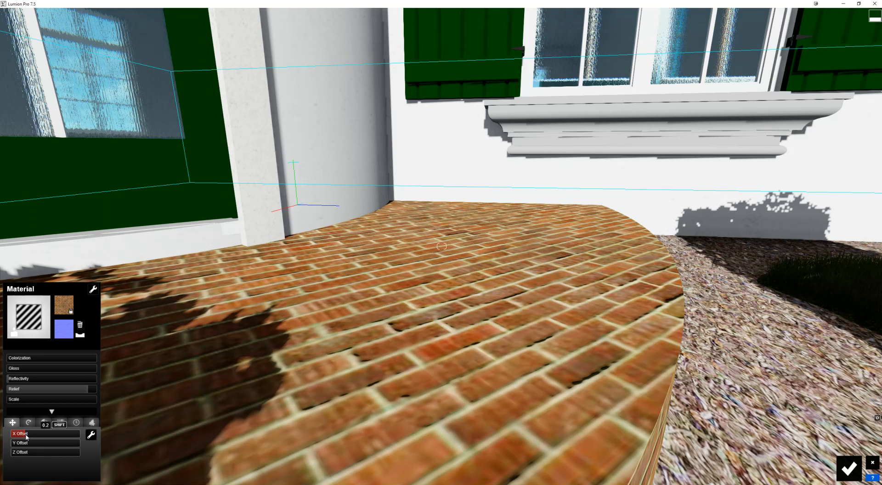
{"action": "left_click_drag", "start_coordinate": [33, 437], "coordinate": [14, 438]}
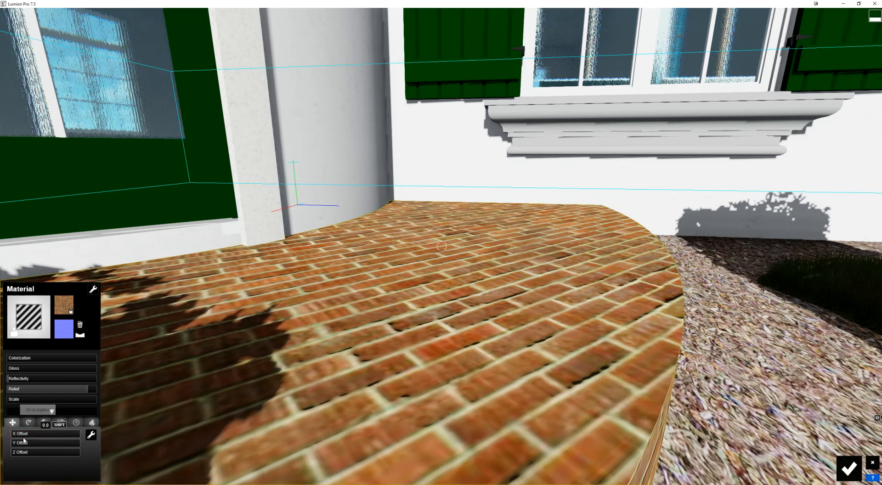
{"action": "left_click_drag", "start_coordinate": [29, 444], "coordinate": [12, 445]}
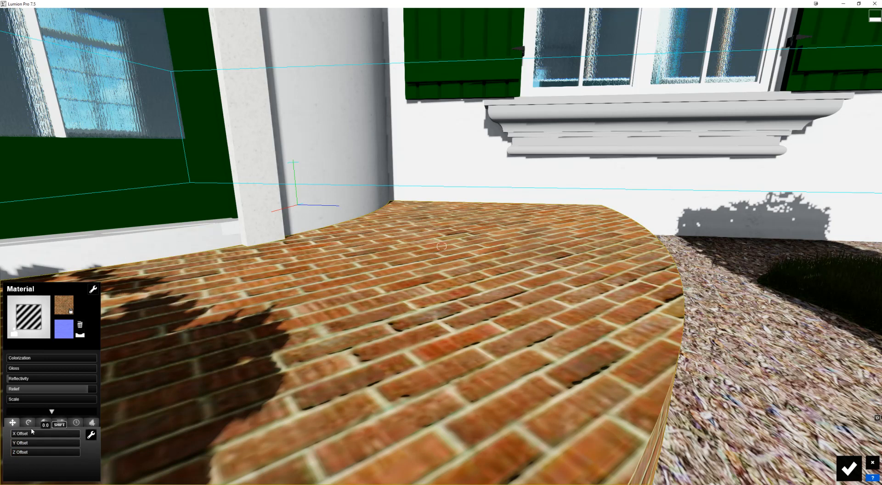
Try transparency on the brick patio material across its range, then turn the option off.
{"action": "left_click", "coordinate": [45, 422]}
{"action": "left_click", "coordinate": [10, 443]}
{"action": "left_click", "coordinate": [69, 443]}
{"action": "left_click_drag", "start_coordinate": [69, 445], "coordinate": [118, 445]}
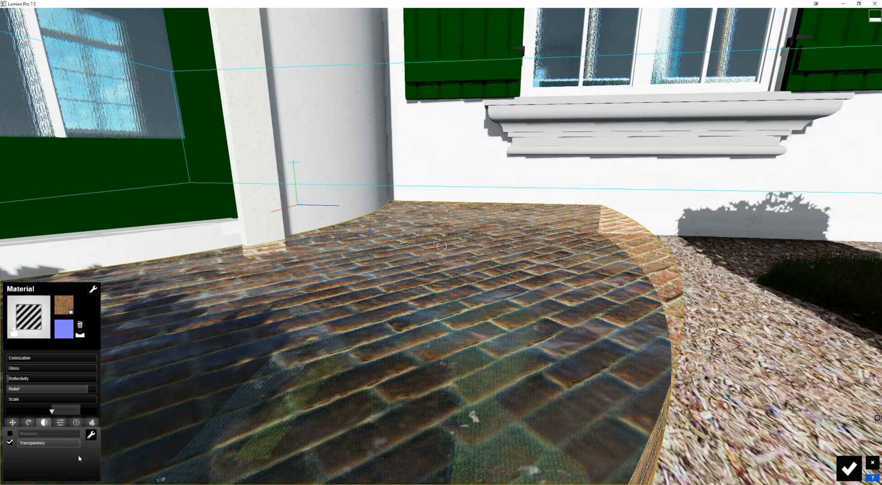
{"action": "left_click", "coordinate": [10, 442]}
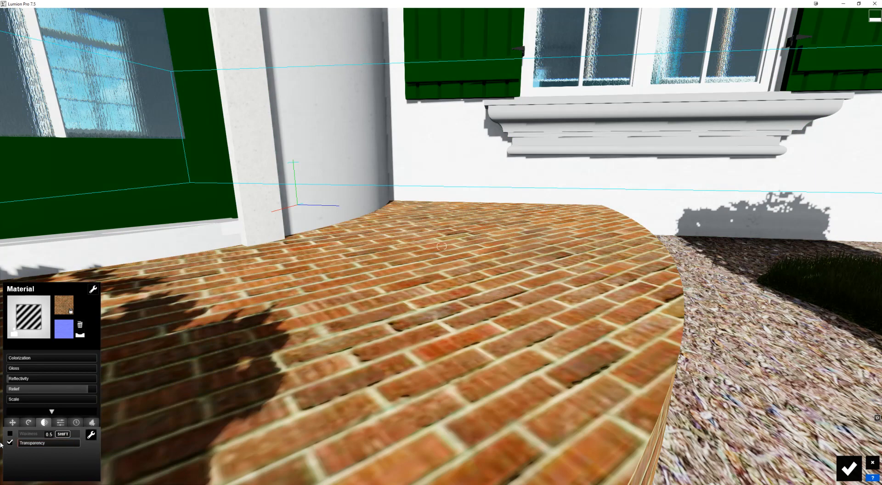
Raise the brick patio's emissive setting, save it, and preview the glow at night before restoring daylight.
{"action": "left_click", "coordinate": [60, 422]}
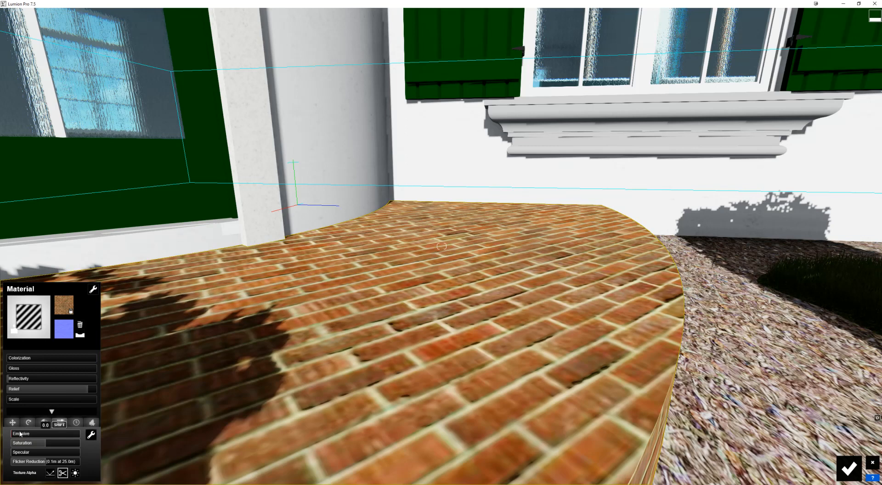
{"action": "left_click_drag", "start_coordinate": [20, 433], "coordinate": [33, 436]}
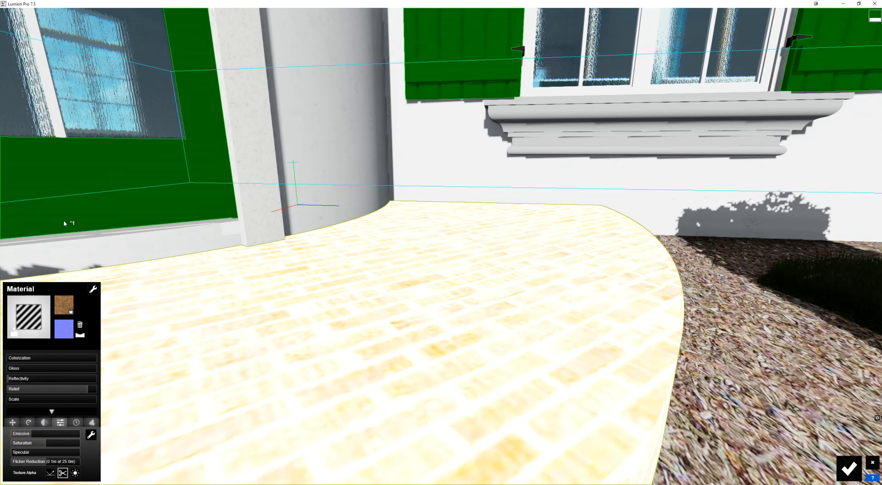
{"action": "left_click", "coordinate": [848, 468]}
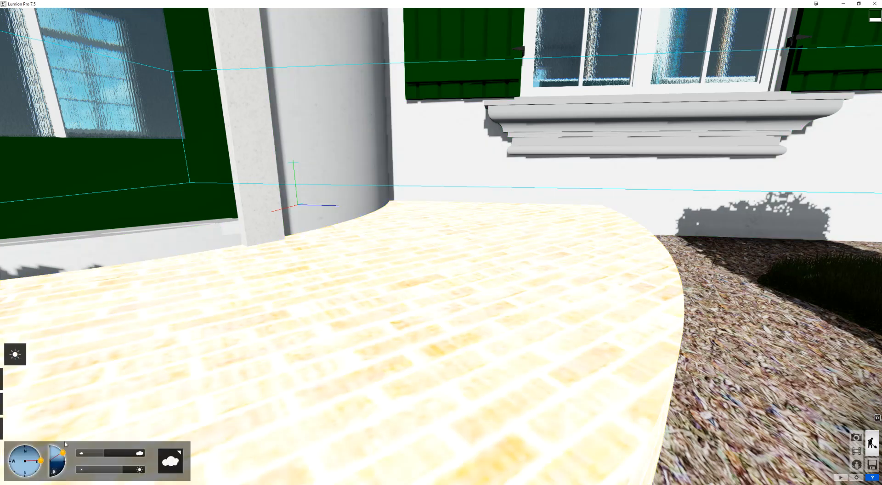
{"action": "left_click_drag", "start_coordinate": [63, 453], "coordinate": [49, 477]}
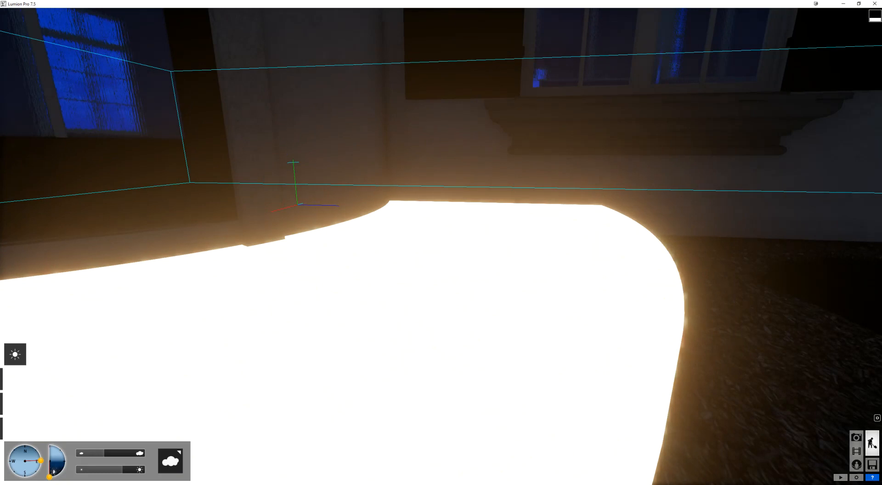
{"action": "left_click_drag", "start_coordinate": [52, 455], "coordinate": [60, 449]}
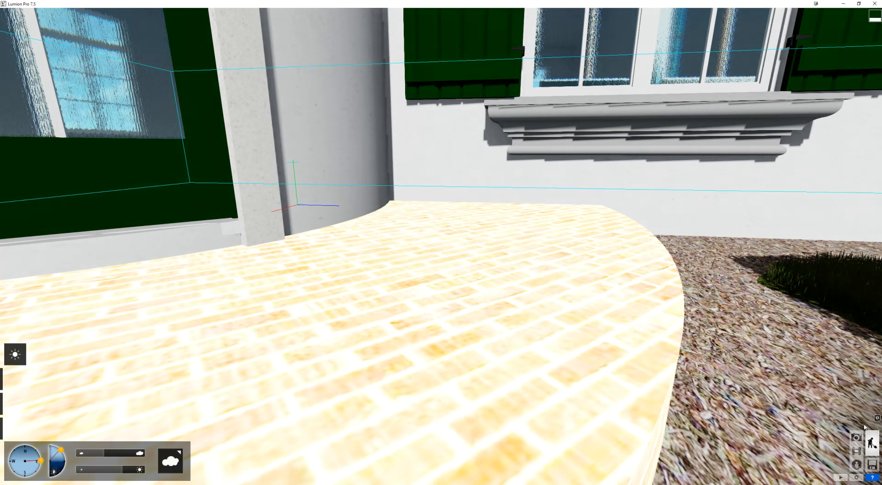
Reopen the brick patio material and reduce its emissive setting to zero.
{"action": "left_click", "coordinate": [15, 428]}
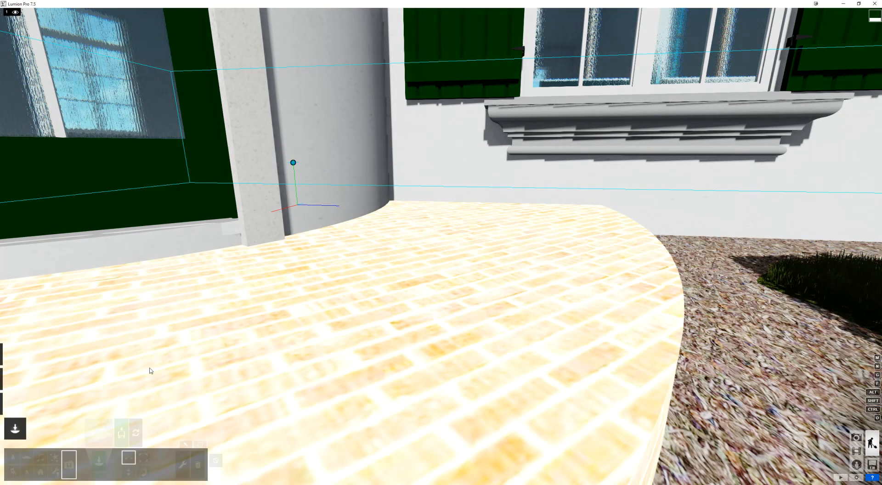
{"action": "left_click", "coordinate": [16, 404]}
{"action": "left_click", "coordinate": [256, 339]}
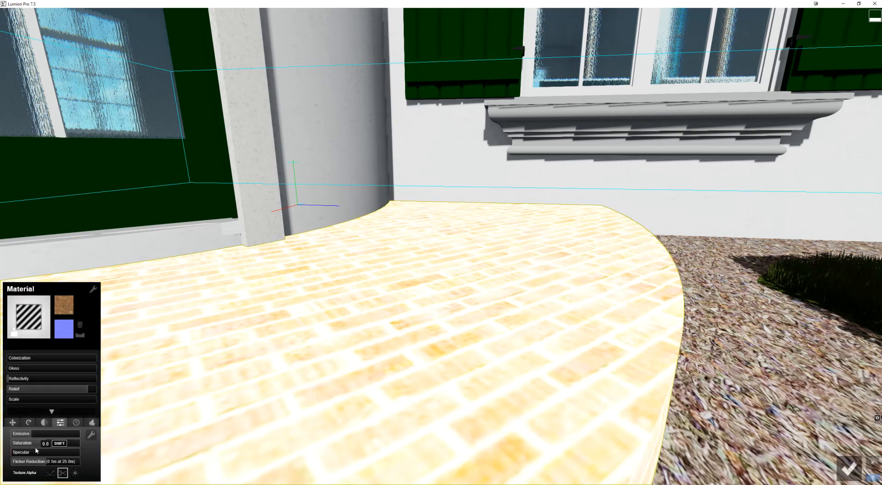
{"action": "left_click_drag", "start_coordinate": [29, 433], "coordinate": [8, 433]}
Assign the Custom Glass material to the Lighting - Glass panes of the lantern on the round tower.
{"action": "mouse_move", "coordinate": [441, 246]}
{"action": "right_mouse_down"}
{"action": "mouse_move", "coordinate": [432, 252]}
{"action": "mouse_move", "coordinate": [441, 257]}
{"action": "mouse_move", "coordinate": [372, 229]}
{"action": "mouse_move", "coordinate": [441, 197]}
{"action": "mouse_move", "coordinate": [444, 171]}
{"action": "mouse_move", "coordinate": [445, 252]}
{"action": "mouse_move", "coordinate": [469, 278]}
{"action": "mouse_move", "coordinate": [453, 251]}
{"action": "right_mouse_up"}
{"action": "key", "text": "s"}
{"action": "key", "text": "w"}
{"action": "key", "text": "a"}
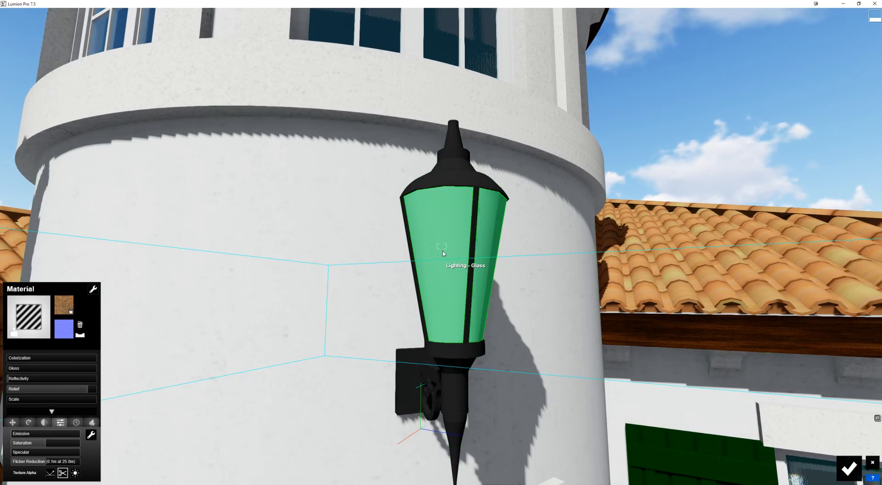
{"action": "left_click", "coordinate": [443, 253]}
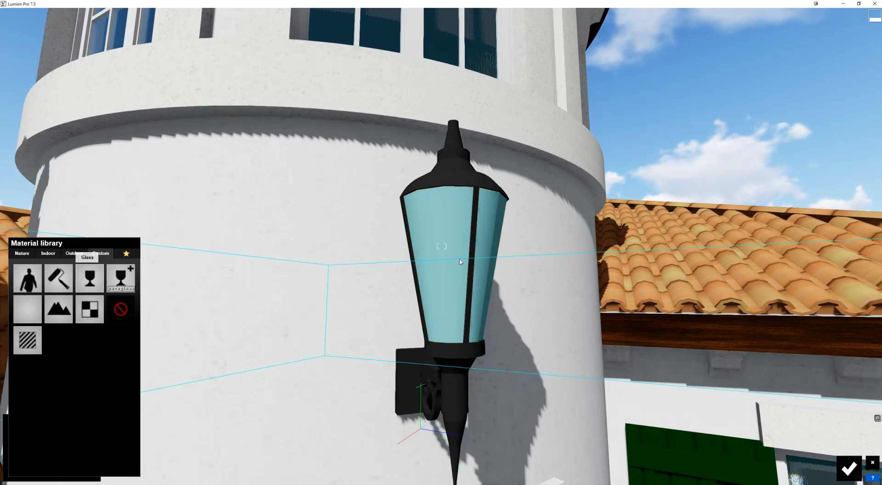
Assign the Custom Standard material to the bulb inside the lantern and raise its emissive setting close to the maximum.
{"action": "key", "text": "w"}
{"action": "right_click_drag", "start_coordinate": [473, 265], "coordinate": [474, 308]}
{"action": "key", "text": "w"}
{"action": "key", "text": "s"}
{"action": "scroll", "coordinate": [474, 308], "scroll_direction": "down", "scroll_amount": 2}
{"action": "scroll", "coordinate": [474, 308], "scroll_direction": "up", "scroll_amount": 2}
{"action": "scroll", "coordinate": [474, 309], "scroll_direction": "down", "scroll_amount": 2}
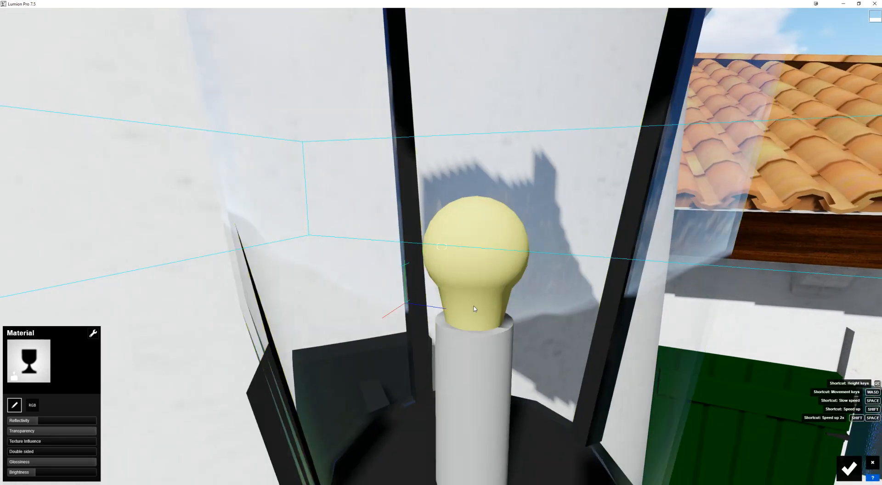
{"action": "left_click", "coordinate": [473, 232]}
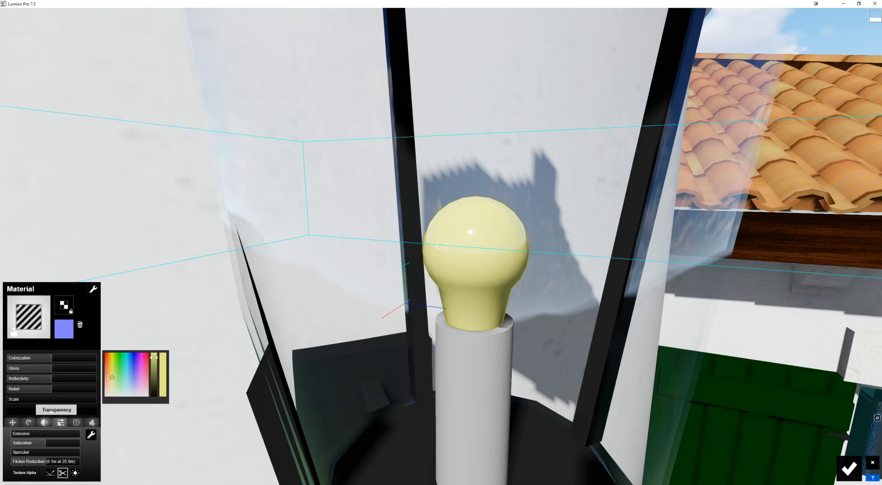
{"action": "left_click_drag", "start_coordinate": [30, 439], "coordinate": [70, 440]}
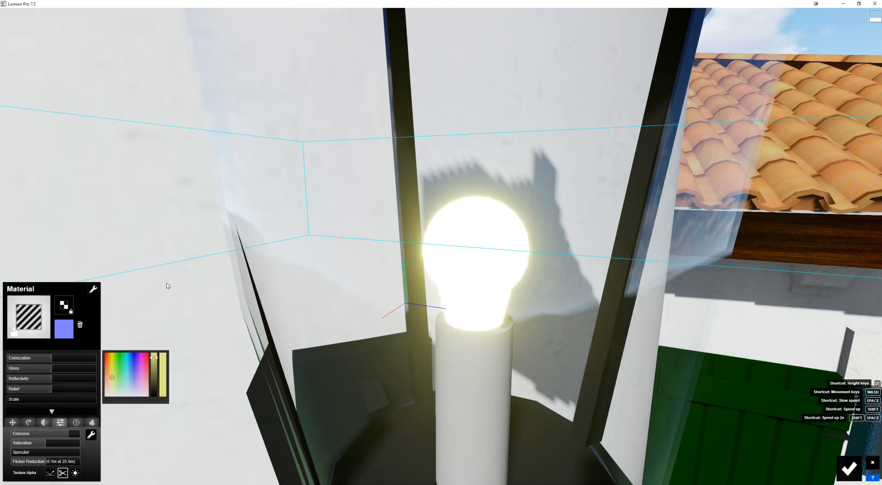
Save the lantern material changes and lower the sun to night to check the glowing bulbs across the facade.
{"action": "key", "text": "s"}
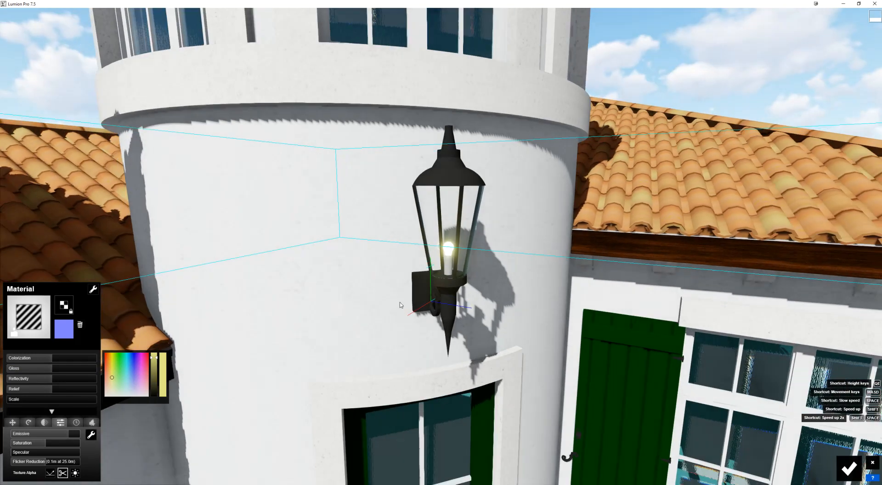
{"action": "right_click_drag", "start_coordinate": [400, 302], "coordinate": [325, 270]}
{"action": "key", "text": "s"}
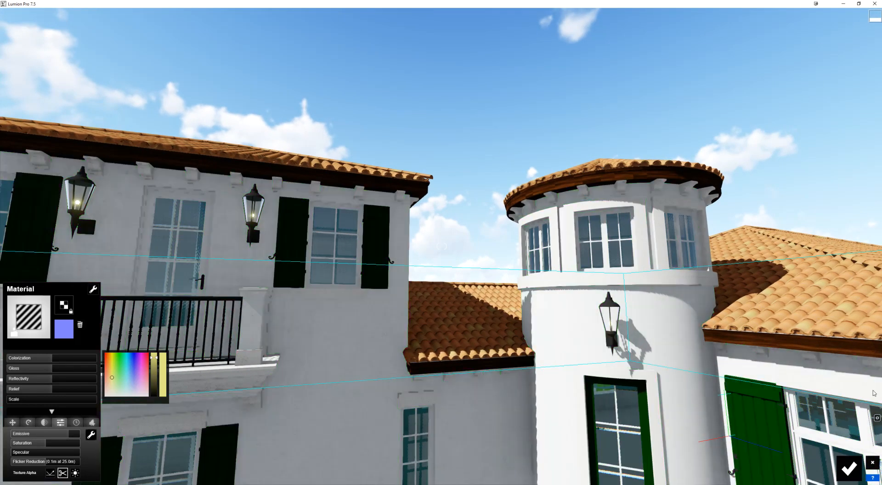
{"action": "left_click", "coordinate": [849, 468]}
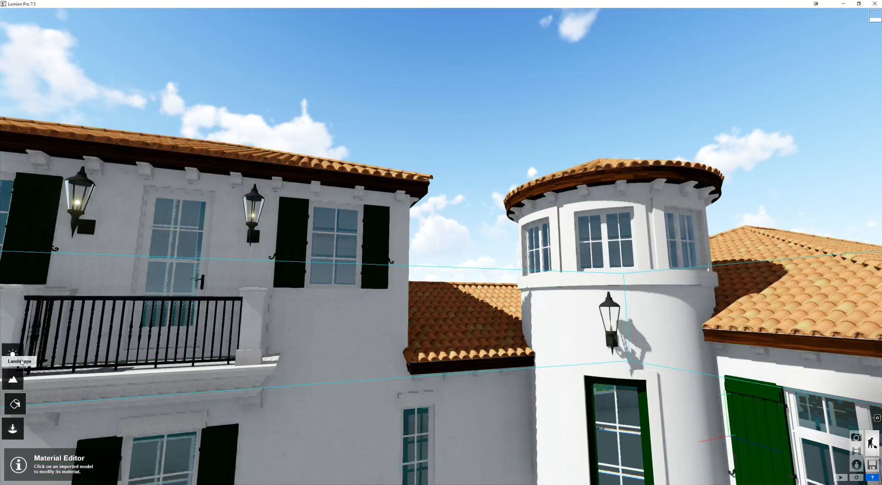
{"action": "left_click", "coordinate": [15, 355]}
{"action": "left_click_drag", "start_coordinate": [55, 456], "coordinate": [90, 350]}
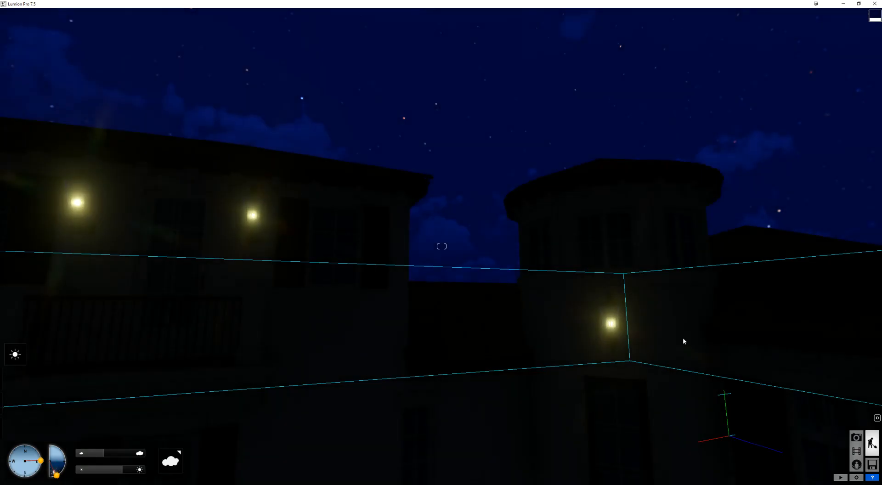
Check the lit lanterns on the facade, restore daylight by raising the sun, and turn the sun direction toward north.
{"action": "key", "text": "s"}
{"action": "right_click_drag", "start_coordinate": [613, 321], "coordinate": [613, 333]}
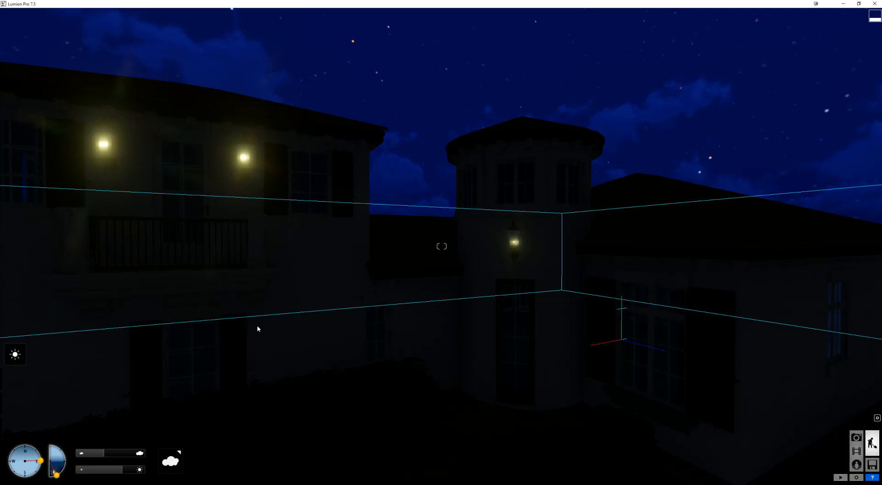
{"action": "right_click_drag", "start_coordinate": [444, 338], "coordinate": [374, 335]}
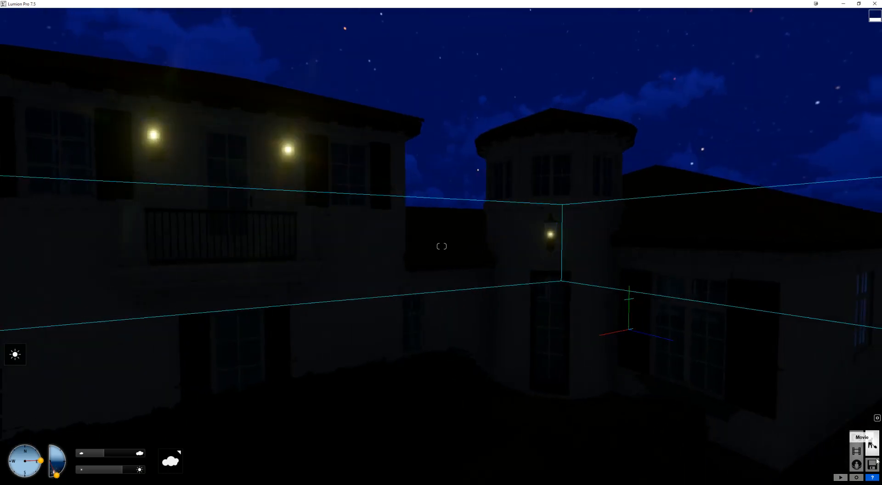
{"action": "left_click", "coordinate": [58, 452]}
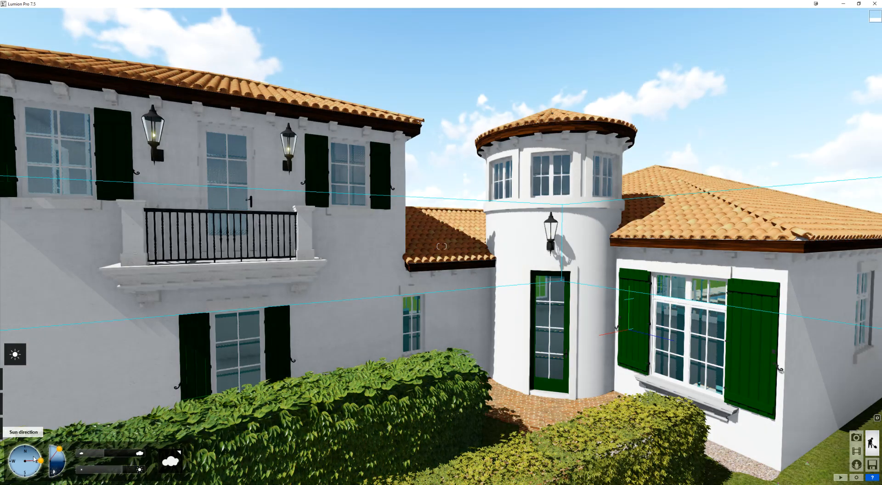
{"action": "left_click", "coordinate": [31, 454]}
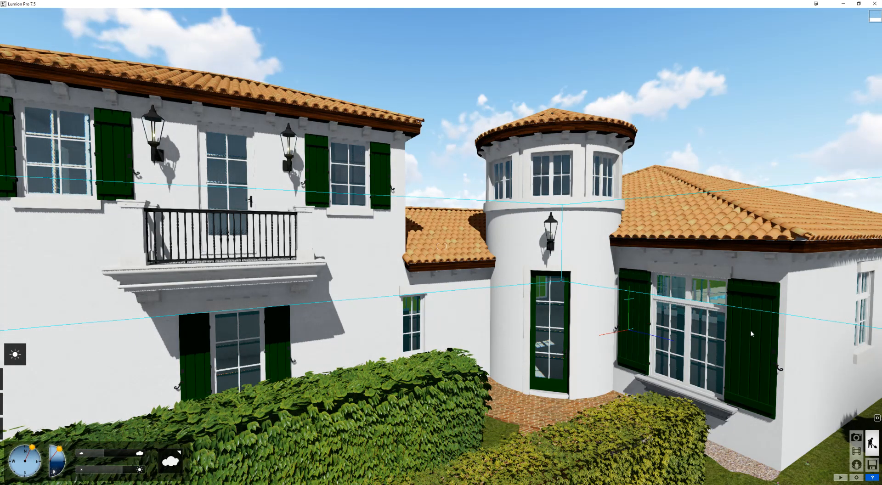
Move in close to the balcony railing and open its DW - Hardware Metal material for editing.
{"action": "scroll", "coordinate": [749, 331], "scroll_direction": "down", "scroll_amount": 1}
{"action": "right_click_drag", "start_coordinate": [749, 330], "coordinate": [781, 358]}
{"action": "key", "text": "w"}
{"action": "right_click_drag", "start_coordinate": [537, 322], "coordinate": [462, 315]}
{"action": "key", "text": "a"}
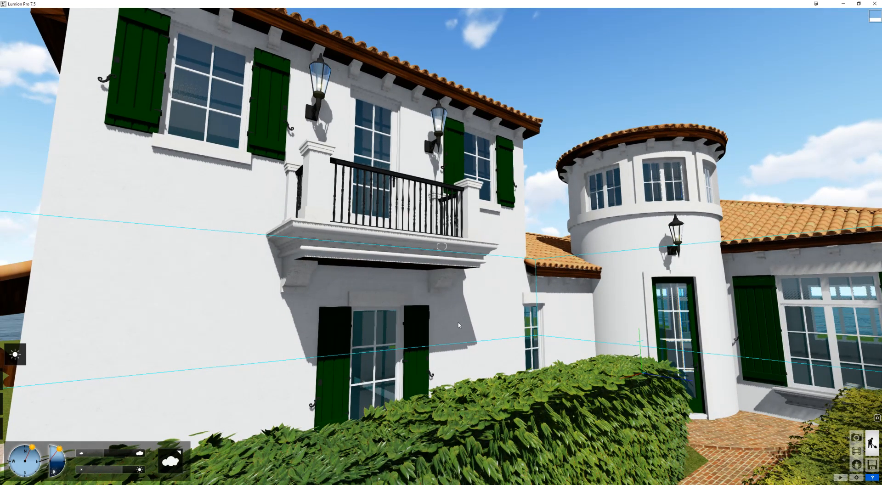
{"action": "scroll", "coordinate": [457, 304], "scroll_direction": "up", "scroll_amount": 2}
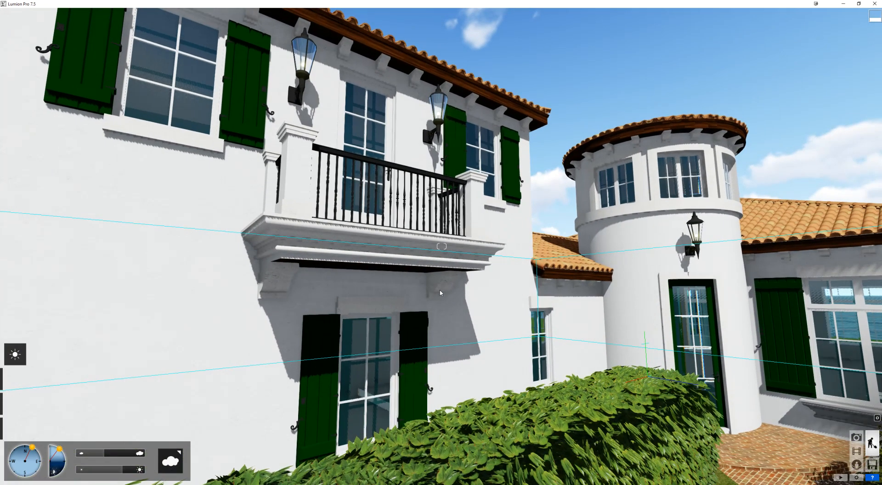
{"action": "scroll", "coordinate": [438, 274], "scroll_direction": "up", "scroll_amount": 1}
{"action": "right_click_drag", "start_coordinate": [438, 275], "coordinate": [424, 218]}
{"action": "right_click_drag", "start_coordinate": [439, 247], "coordinate": [444, 260]}
{"action": "scroll", "coordinate": [444, 260], "scroll_direction": "up", "scroll_amount": 3}
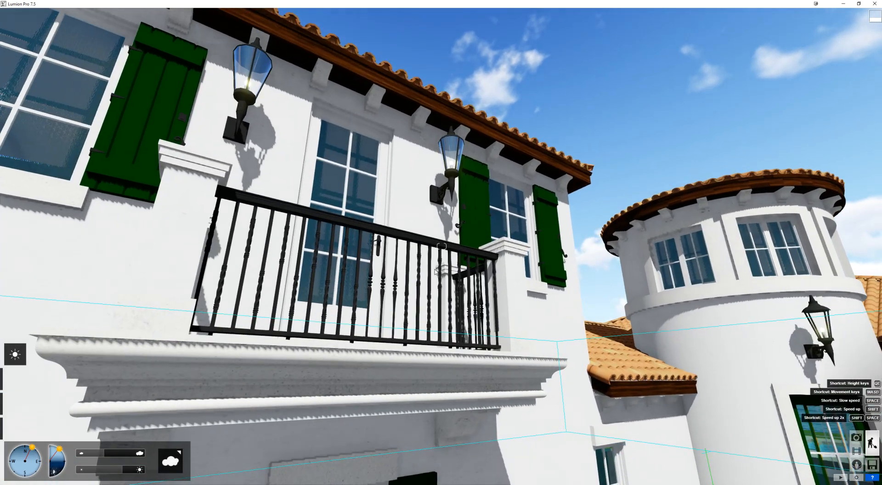
{"action": "scroll", "coordinate": [444, 260], "scroll_direction": "up", "scroll_amount": 4}
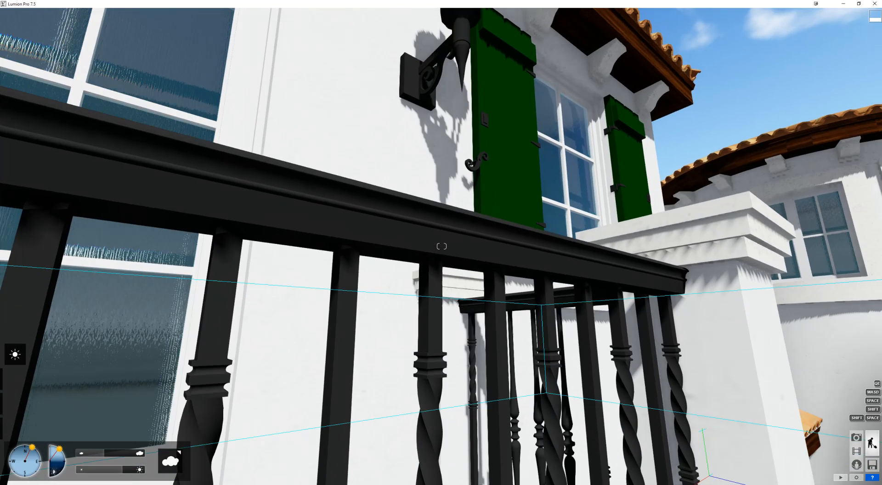
{"action": "right_click_drag", "start_coordinate": [436, 231], "coordinate": [445, 237]}
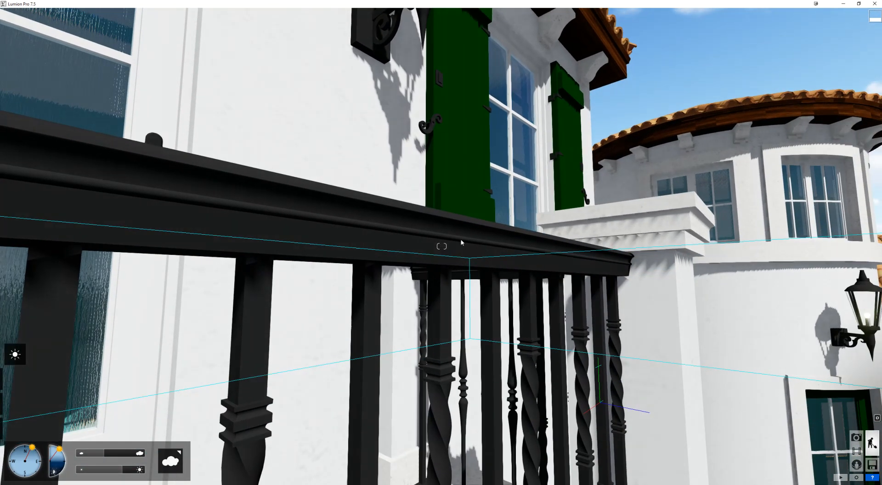
{"action": "left_click", "coordinate": [14, 405]}
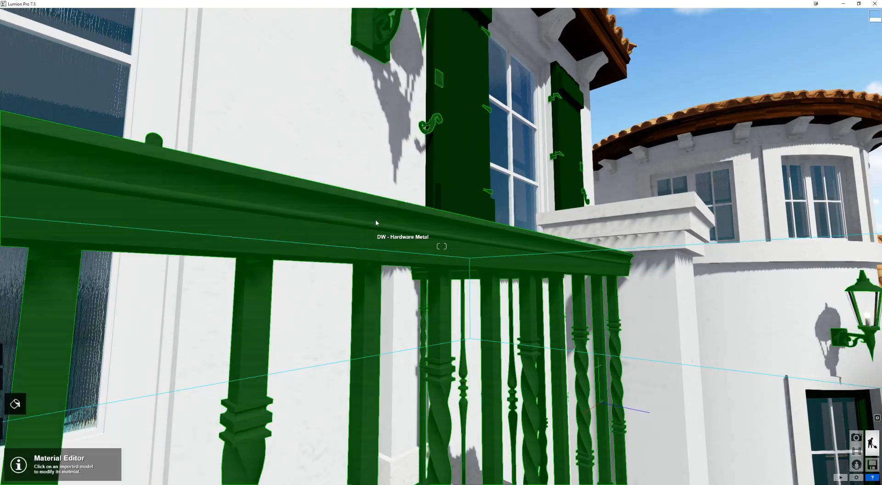
{"action": "left_click", "coordinate": [422, 251]}
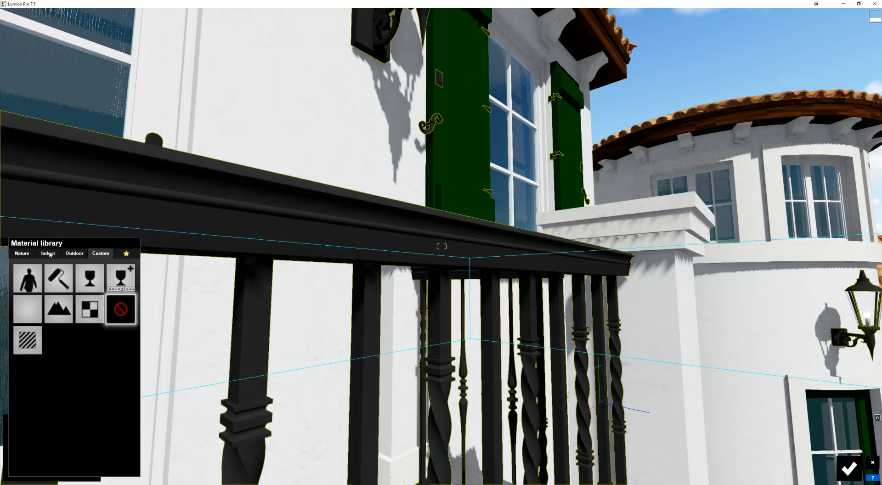
Assign a dark glossy metal from the Indoor material library to the balcony railing hardware.
{"action": "left_click", "coordinate": [449, 230]}
{"action": "left_click", "coordinate": [48, 253]}
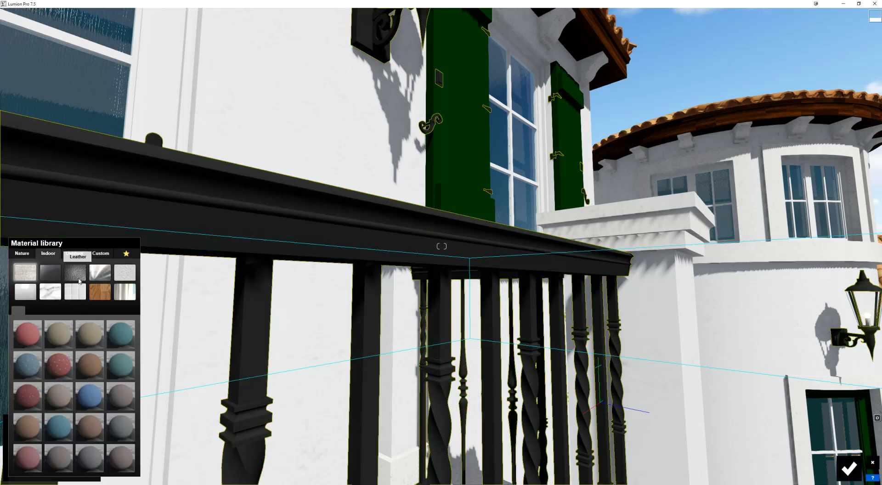
{"action": "left_click", "coordinate": [97, 274]}
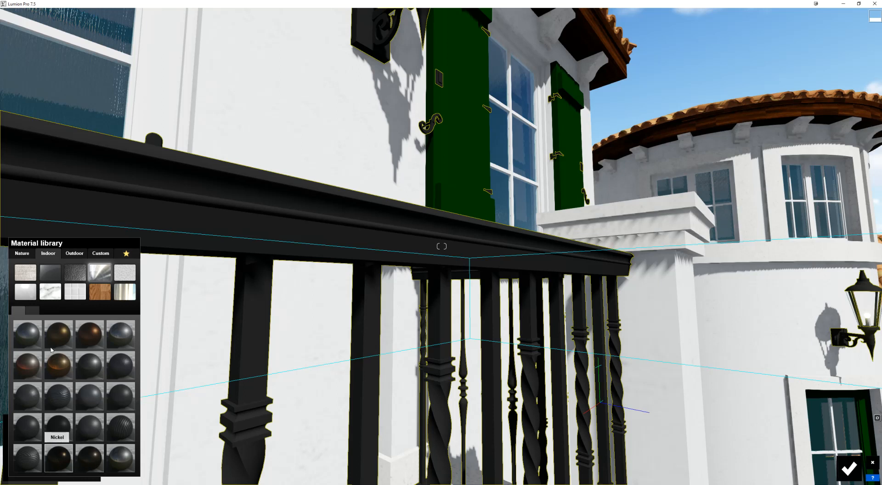
{"action": "left_click", "coordinate": [32, 311]}
{"action": "left_click", "coordinate": [17, 311]}
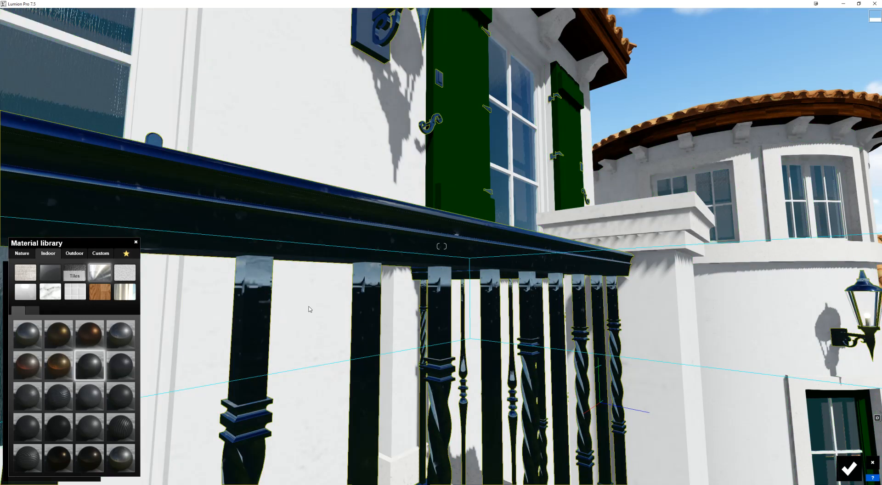
{"action": "left_click", "coordinate": [376, 250]}
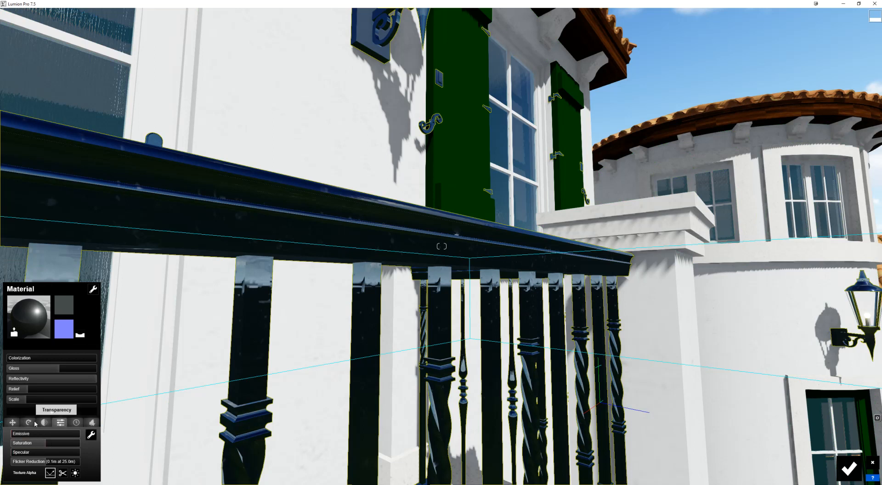
Reduce the railing metal's reflectivity to about 0.3 and its gloss to about 0.9.
{"action": "left_click", "coordinate": [13, 422]}
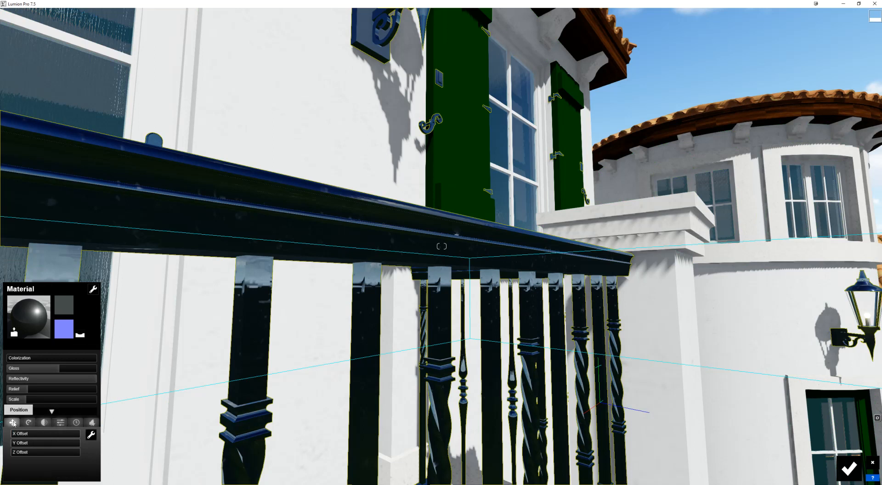
{"action": "left_click", "coordinate": [60, 422]}
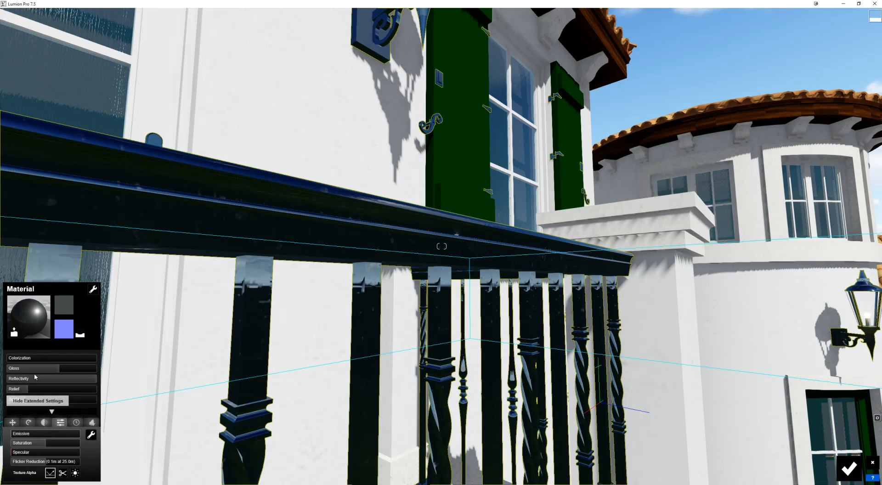
{"action": "left_click_drag", "start_coordinate": [79, 380], "coordinate": [18, 381]}
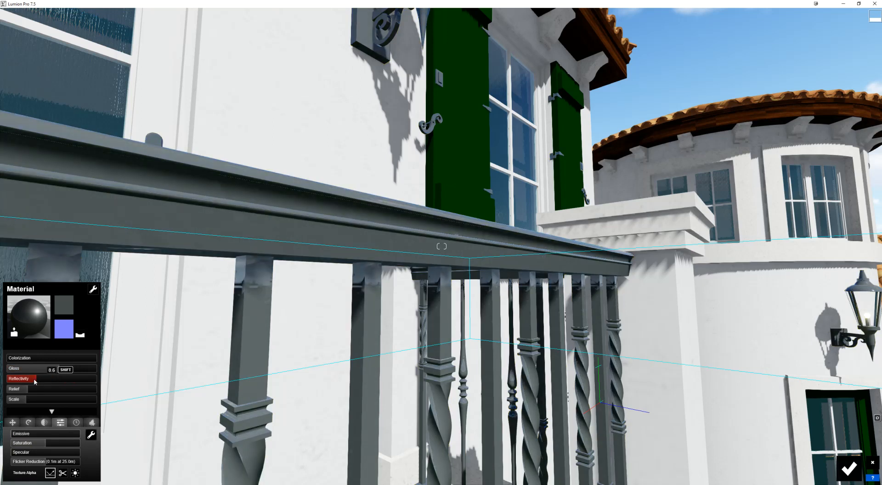
{"action": "left_click", "coordinate": [58, 372]}
{"action": "left_click_drag", "start_coordinate": [58, 371], "coordinate": [48, 371]}
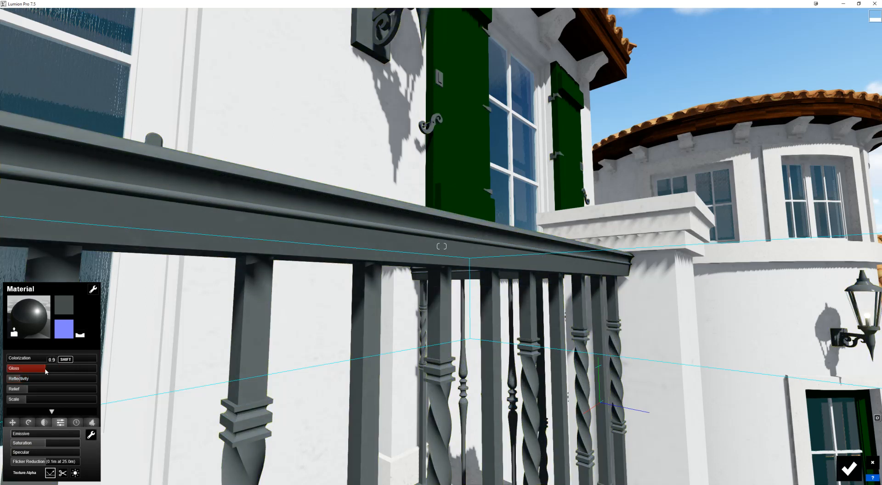
Set the railing metal's colorization to maximum with a dark neutral gray and inspect the handrail up close.
{"action": "left_click_drag", "start_coordinate": [30, 360], "coordinate": [98, 360]}
{"action": "left_click_drag", "start_coordinate": [154, 355], "coordinate": [156, 389]}
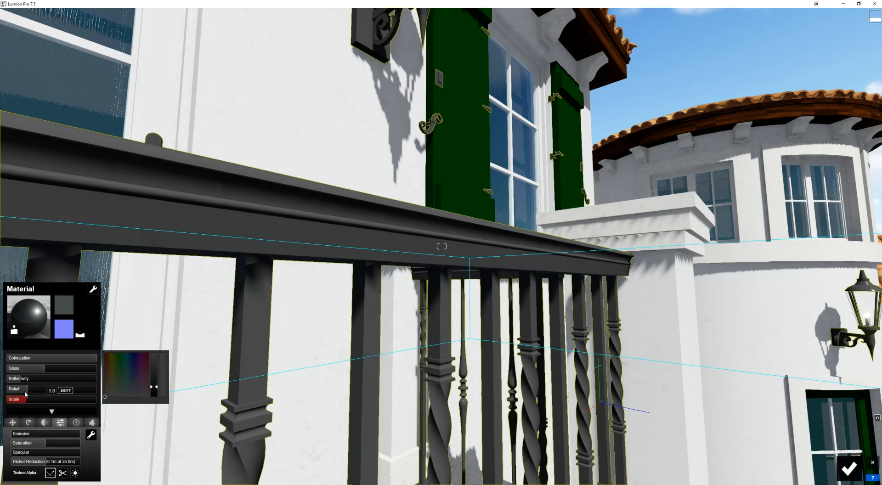
{"action": "scroll", "coordinate": [419, 240], "scroll_direction": "up", "scroll_amount": 4}
{"action": "scroll", "coordinate": [418, 238], "scroll_direction": "down", "scroll_amount": 3}
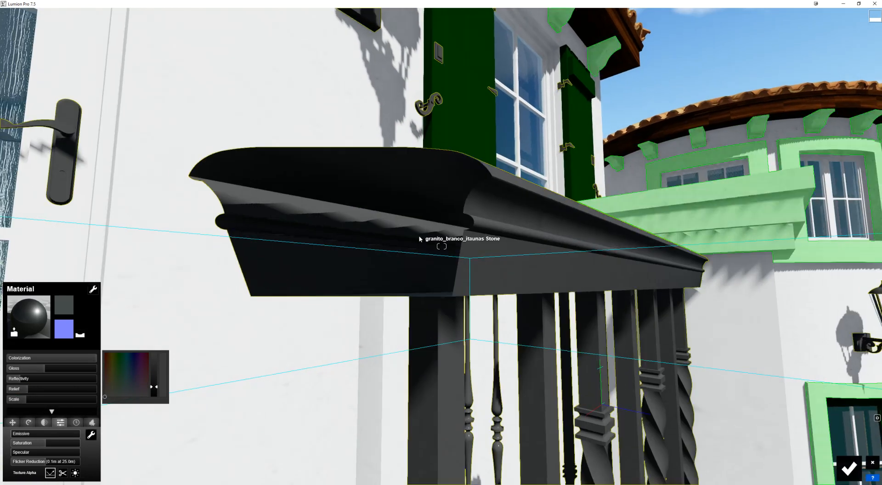
{"action": "key", "text": "d"}
{"action": "right_click_drag", "start_coordinate": [465, 247], "coordinate": [427, 248]}
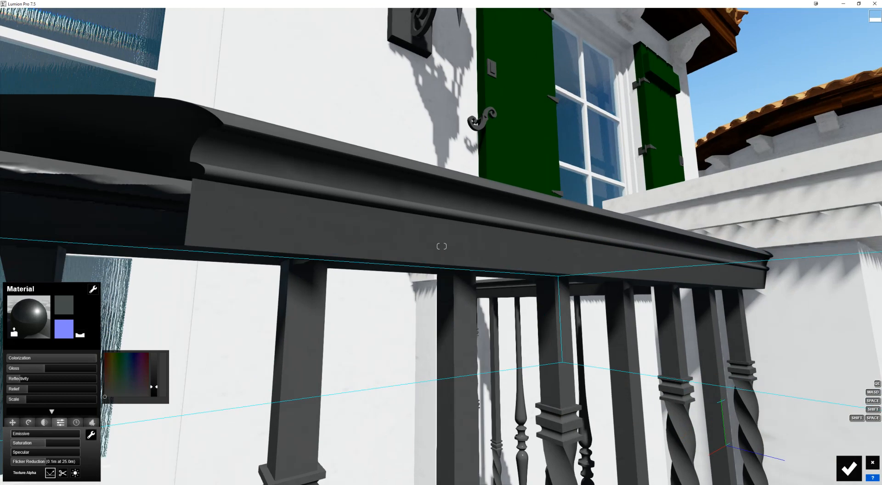
Apply Iron weathering to the railing metal at about 0.9 and view the effect on the balusters.
{"action": "left_click", "coordinate": [76, 423]}
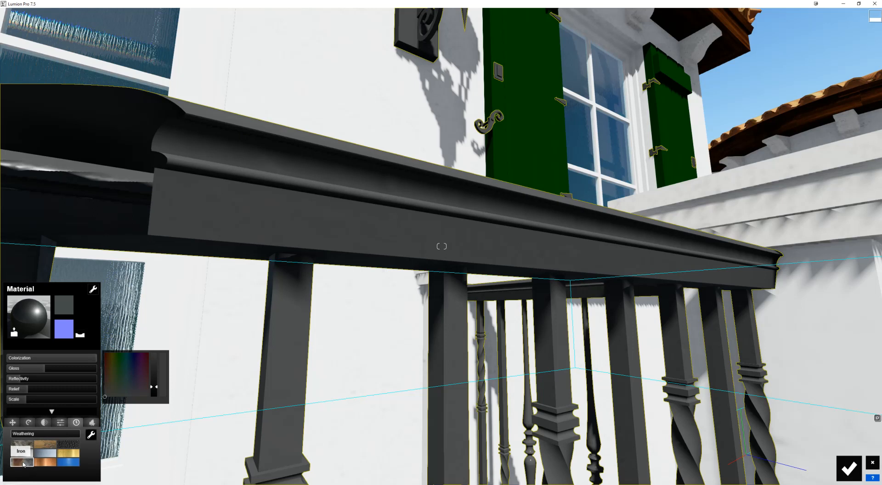
{"action": "left_click_drag", "start_coordinate": [21, 435], "coordinate": [28, 435]}
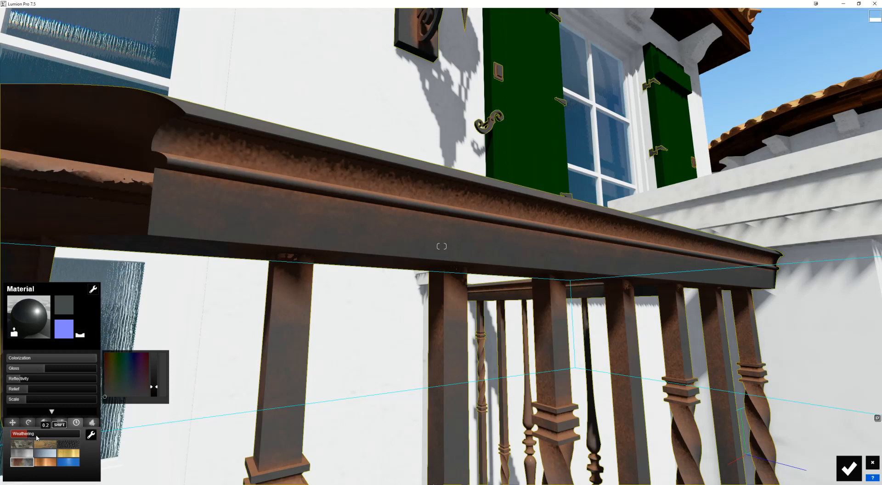
{"action": "left_click_drag", "start_coordinate": [40, 436], "coordinate": [77, 436]}
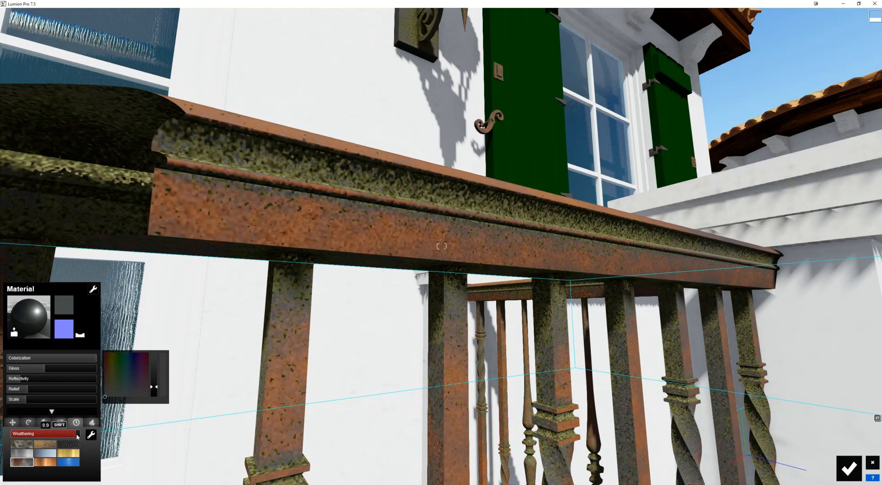
{"action": "right_click_drag", "start_coordinate": [447, 289], "coordinate": [465, 280]}
{"action": "key", "text": "s"}
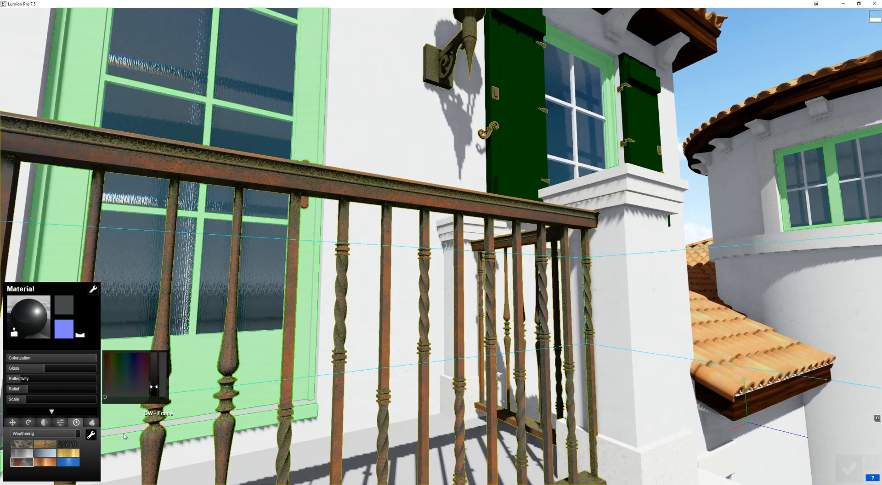
Lower the railing's iron weathering to a minimal amount and check the metal from near and far.
{"action": "left_click_drag", "start_coordinate": [35, 435], "coordinate": [23, 436]}
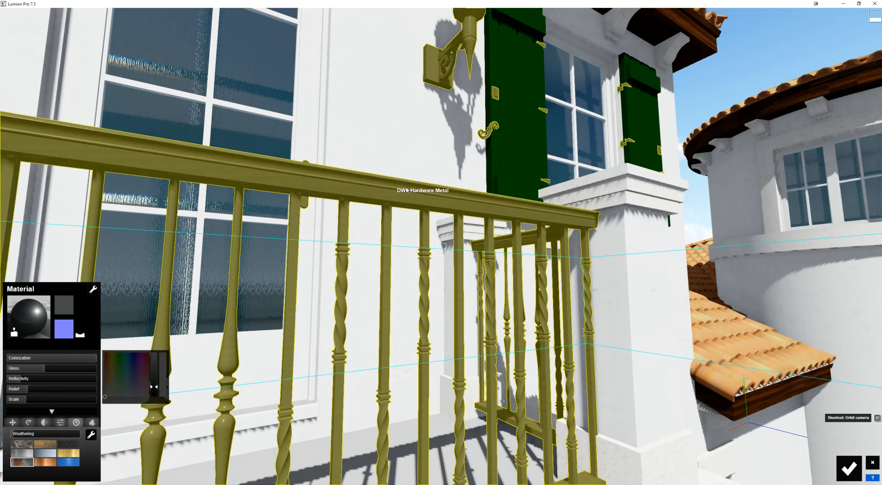
{"action": "key", "text": "w"}
{"action": "key", "text": "s"}
{"action": "key", "text": "a"}
{"action": "mouse_move", "coordinate": [437, 112]}
{"action": "right_mouse_down"}
{"action": "mouse_move", "coordinate": [453, 133]}
{"action": "mouse_move", "coordinate": [436, 113]}
{"action": "right_mouse_up"}
{"action": "key", "text": "q"}
{"action": "key", "text": "d"}
{"action": "key", "text": "e"}
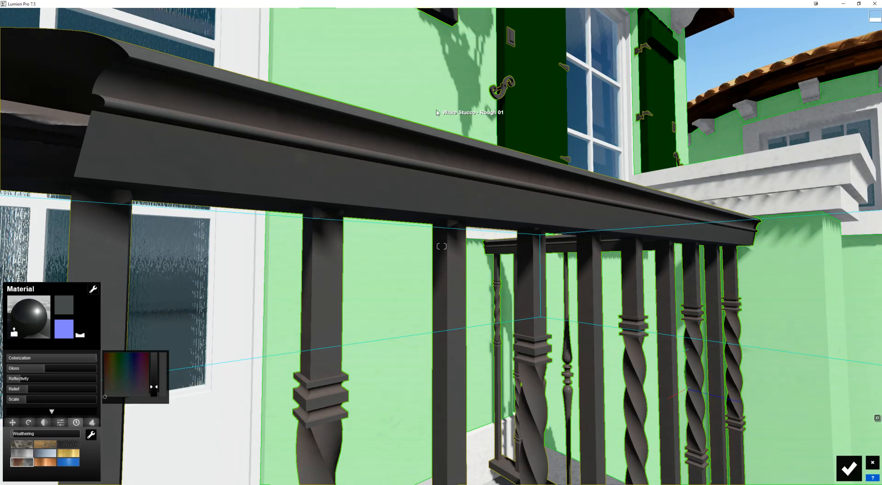
{"action": "key", "text": "s"}
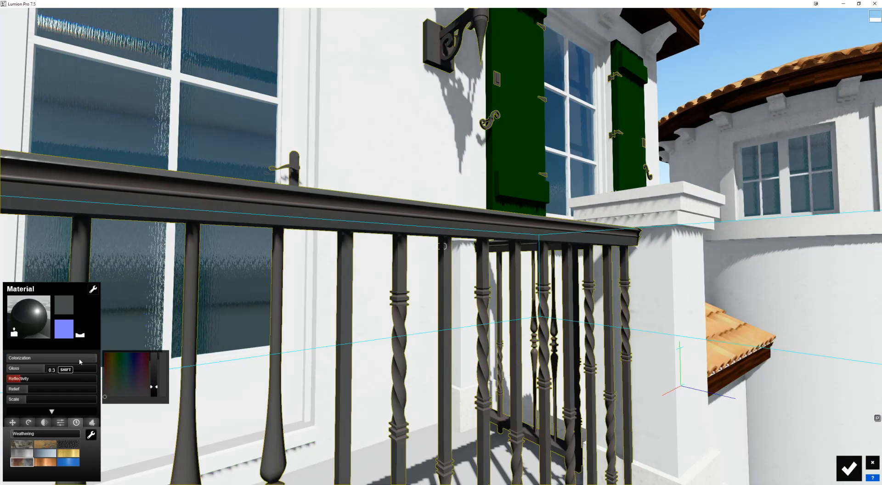
{"action": "key", "text": "s"}
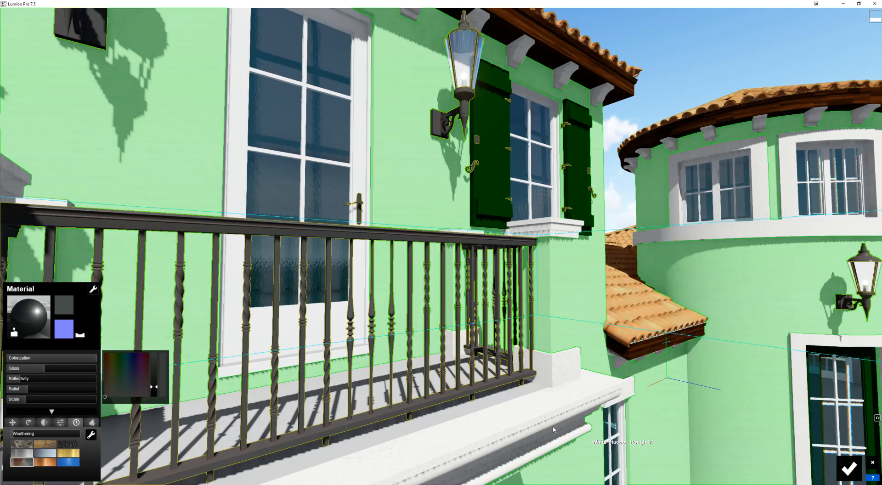
{"action": "key", "text": "s"}
Assign the Custom Standard material to the dark wood trim under the roof eaves and reduce its gloss and reflectivity to near zero.
{"action": "left_click", "coordinate": [444, 56]}
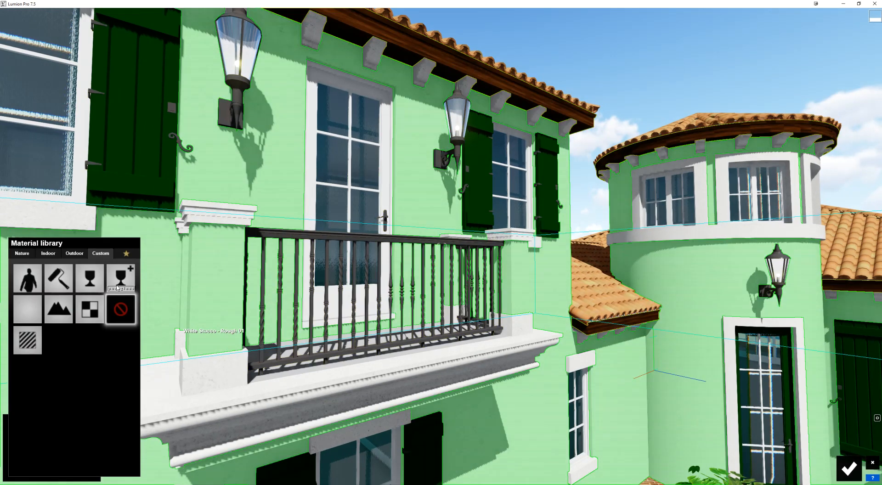
{"action": "left_click", "coordinate": [48, 254]}
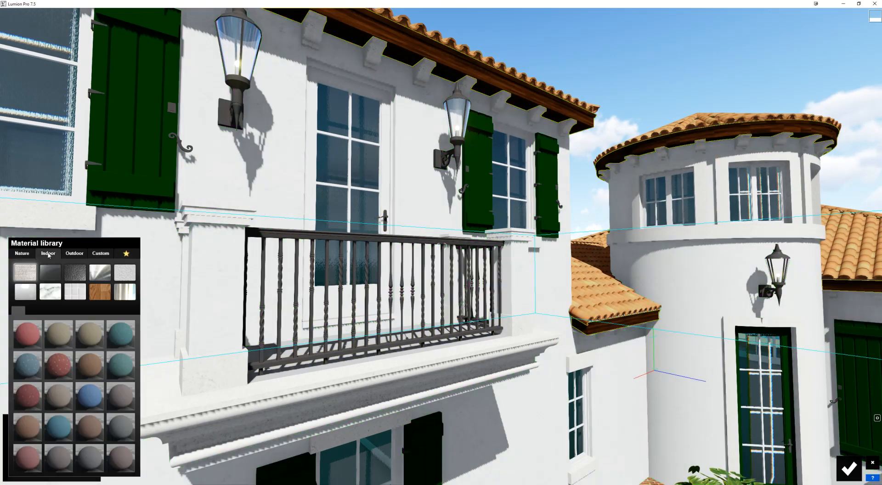
{"action": "left_click", "coordinate": [100, 292]}
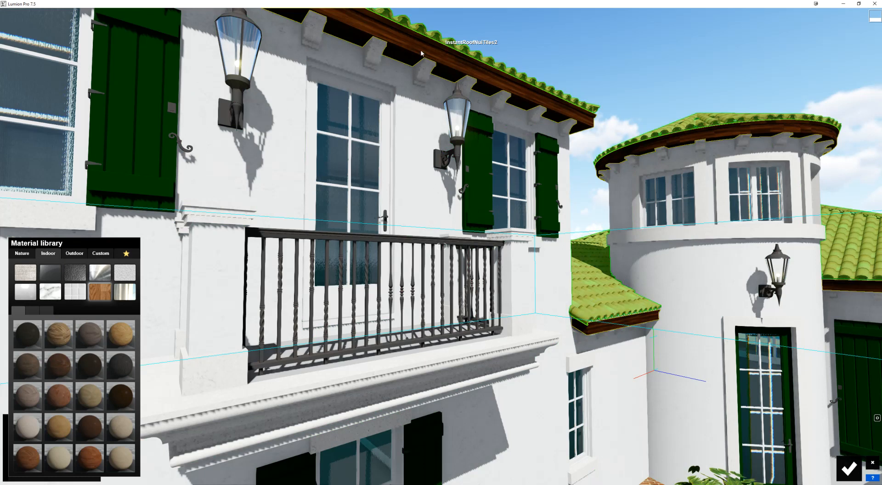
{"action": "left_click", "coordinate": [101, 253]}
{"action": "left_click", "coordinate": [23, 342]}
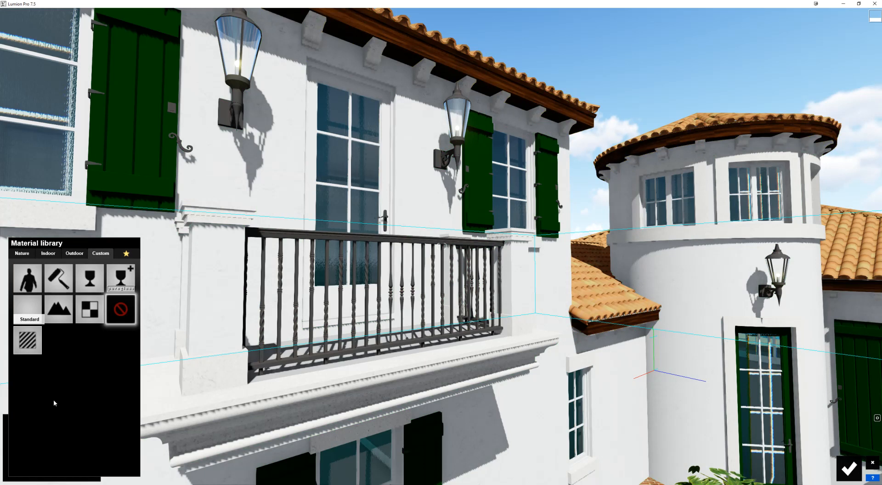
{"action": "mouse_move", "coordinate": [24, 369]}
{"action": "left_mouse_down"}
{"action": "mouse_move", "coordinate": [12, 369]}
{"action": "mouse_move", "coordinate": [11, 380]}
{"action": "left_mouse_up"}
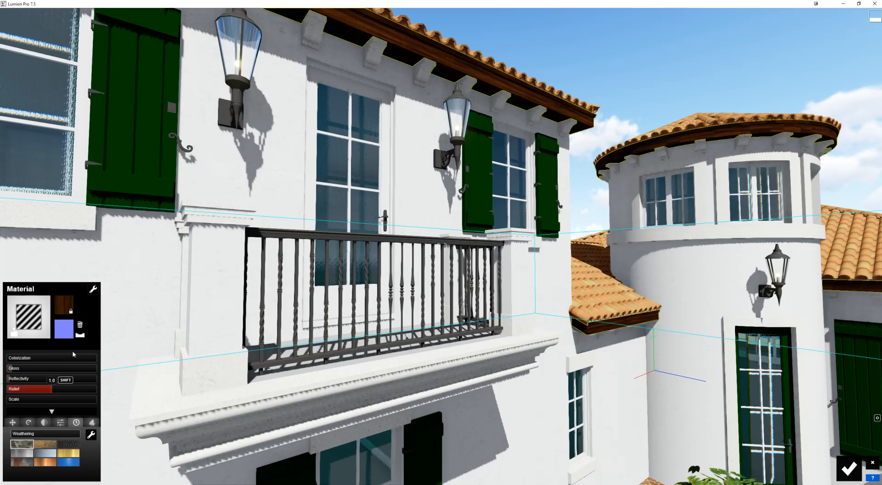
Flip the normal map direction of the dark wood roof trim and raise its relief to near maximum.
{"action": "left_click", "coordinate": [81, 336]}
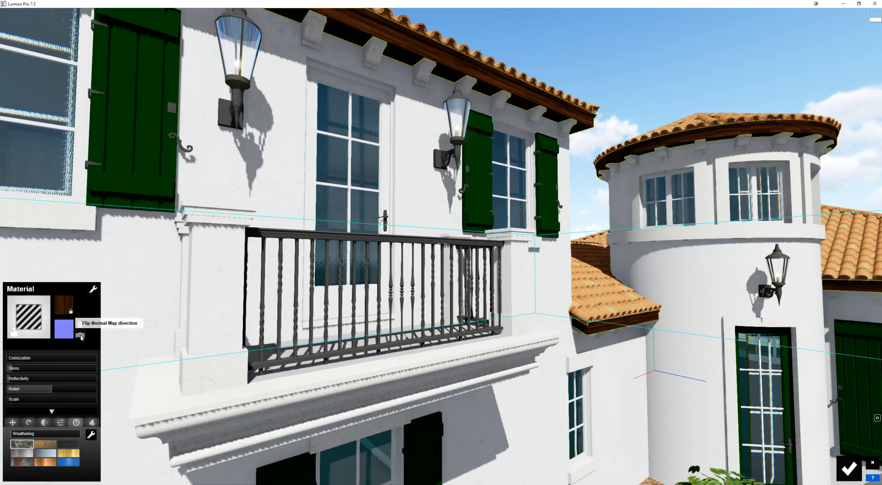
{"action": "left_click_drag", "start_coordinate": [56, 390], "coordinate": [72, 392]}
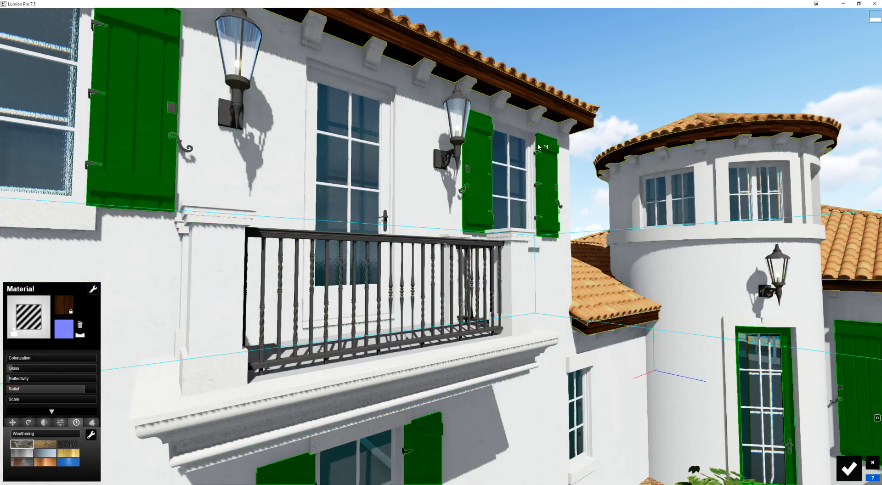
{"action": "key", "text": "q"}
{"action": "right_click_drag", "start_coordinate": [538, 145], "coordinate": [505, 115]}
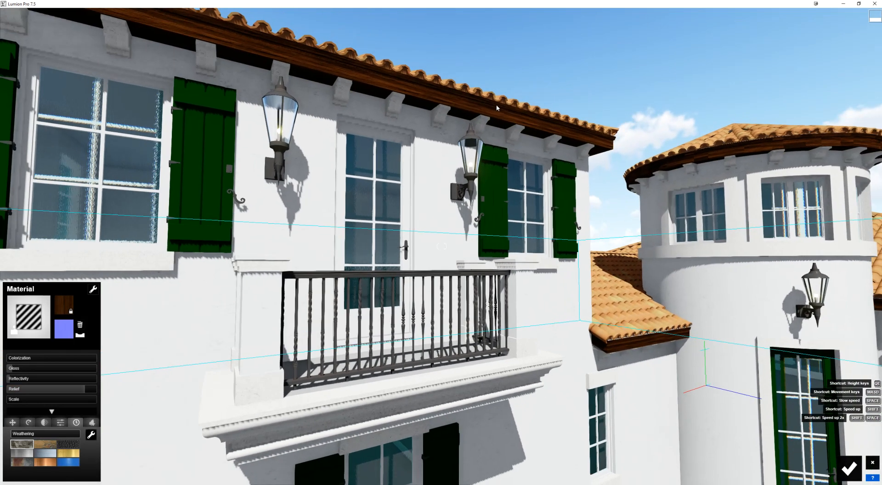
{"action": "left_click", "coordinate": [480, 124]}
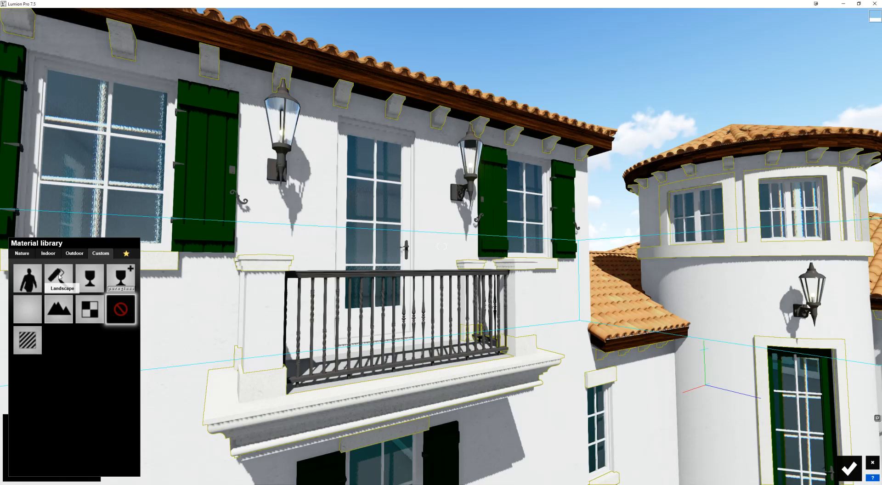
{"action": "left_click", "coordinate": [75, 253]}
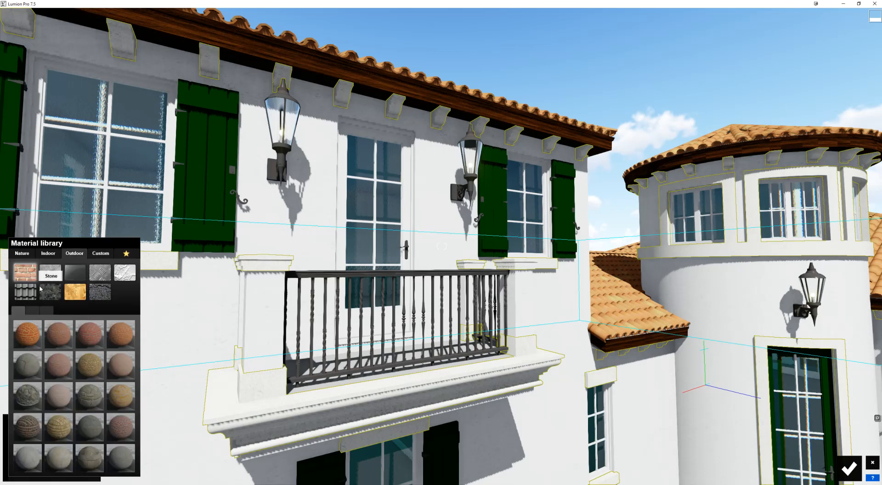
{"action": "left_click", "coordinate": [48, 291]}
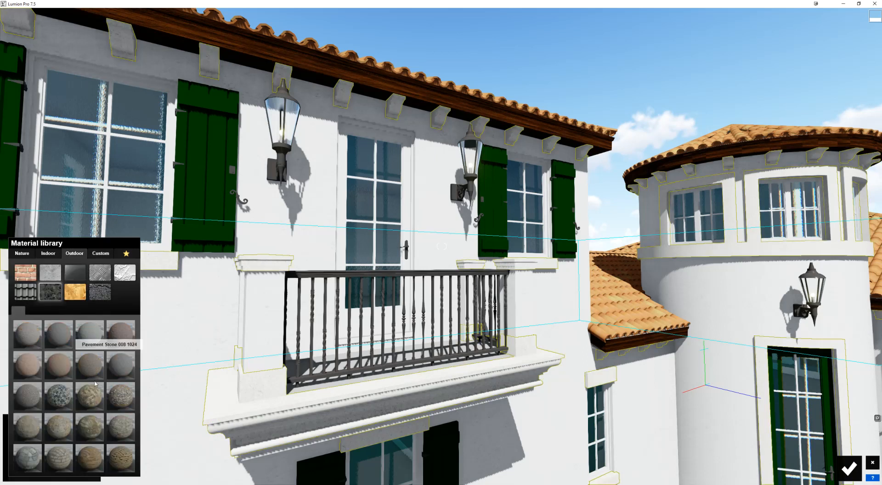
{"action": "left_click", "coordinate": [62, 398]}
{"action": "right_click_drag", "start_coordinate": [413, 397], "coordinate": [0, 419]}
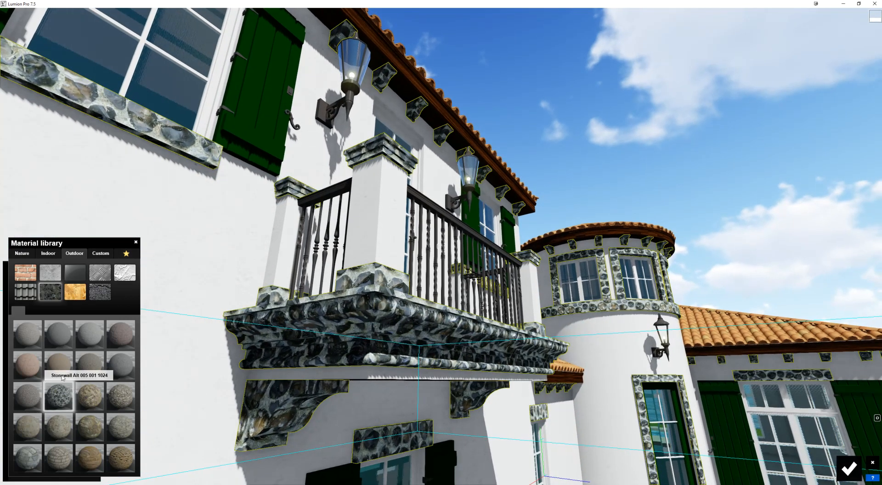
Compare Pavement Stone 004 1024 and other outdoor stones on the trim, settling on the plain speckled gray granite.
{"action": "left_click", "coordinate": [30, 338]}
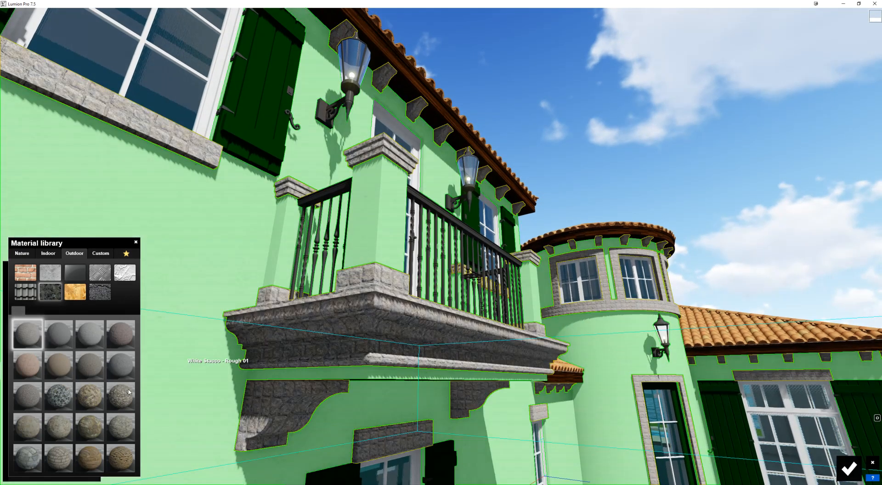
{"action": "left_click", "coordinate": [85, 334]}
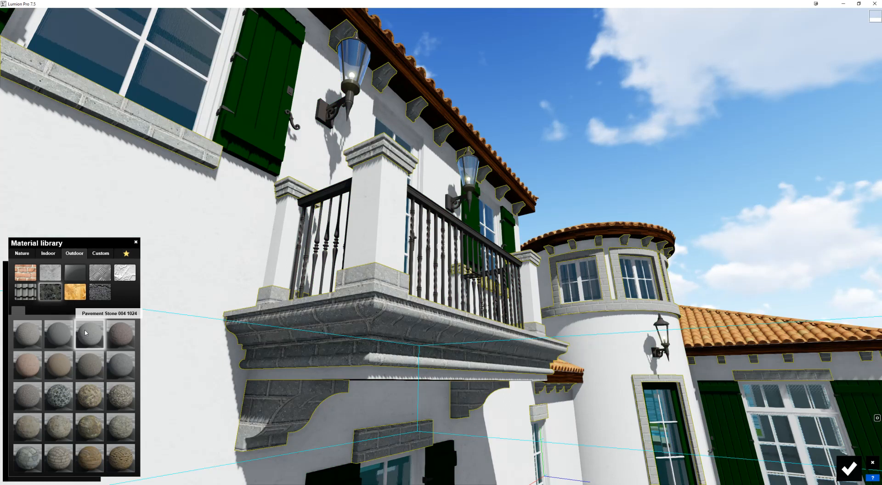
{"action": "left_click", "coordinate": [113, 370]}
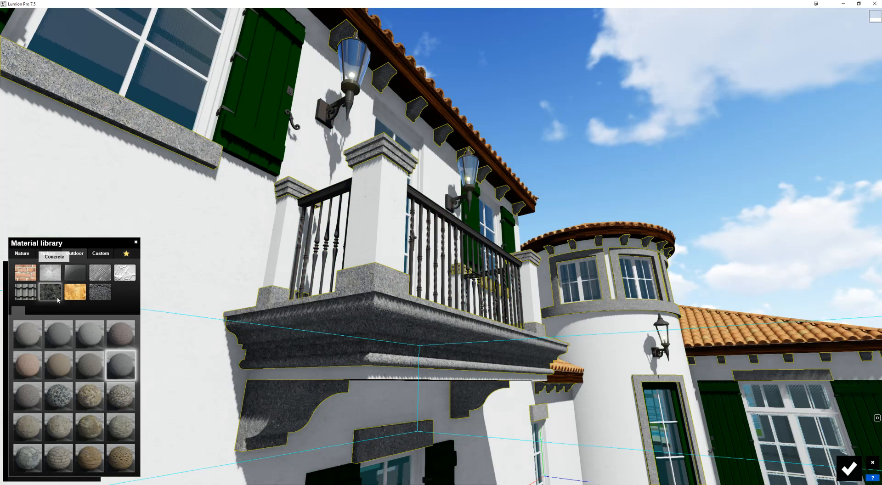
{"action": "left_click", "coordinate": [118, 276]}
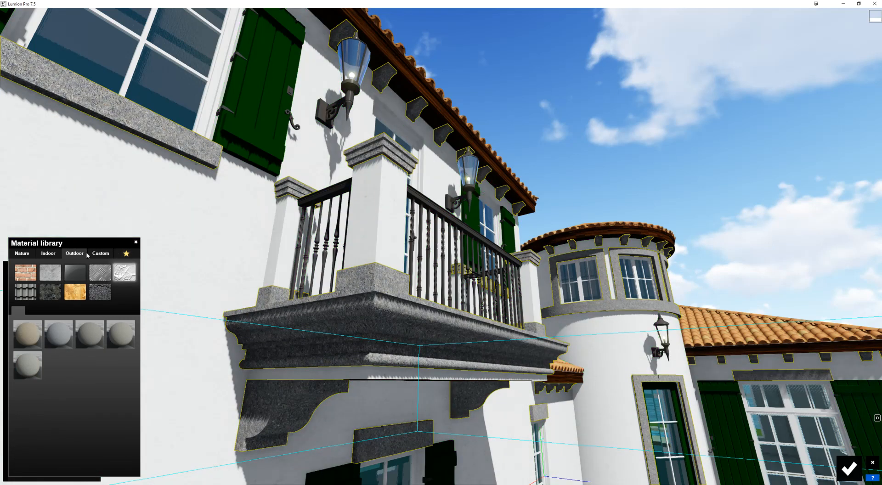
Lighten the granite trim with a near-white colorization of about 0.6, judging it up close on the balcony base.
{"action": "left_click", "coordinate": [398, 327]}
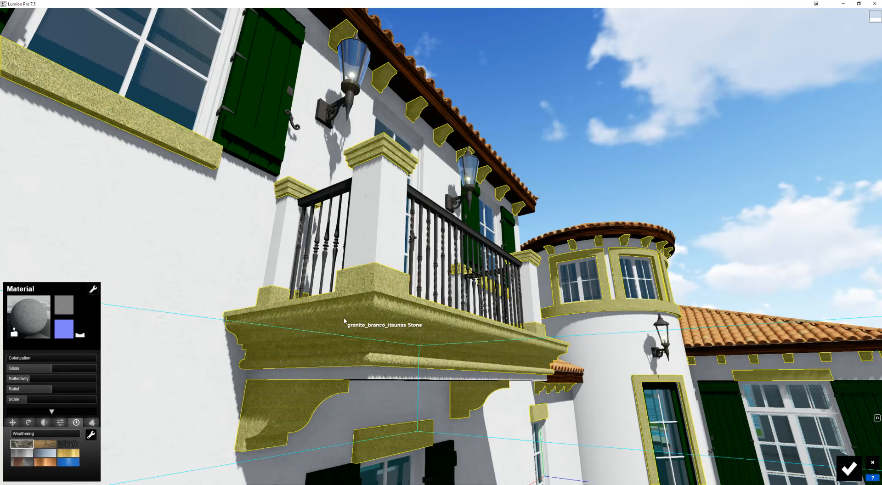
{"action": "key", "text": "w"}
{"action": "right_click_drag", "start_coordinate": [344, 317], "coordinate": [339, 339]}
{"action": "right_click_drag", "start_coordinate": [404, 248], "coordinate": [399, 280]}
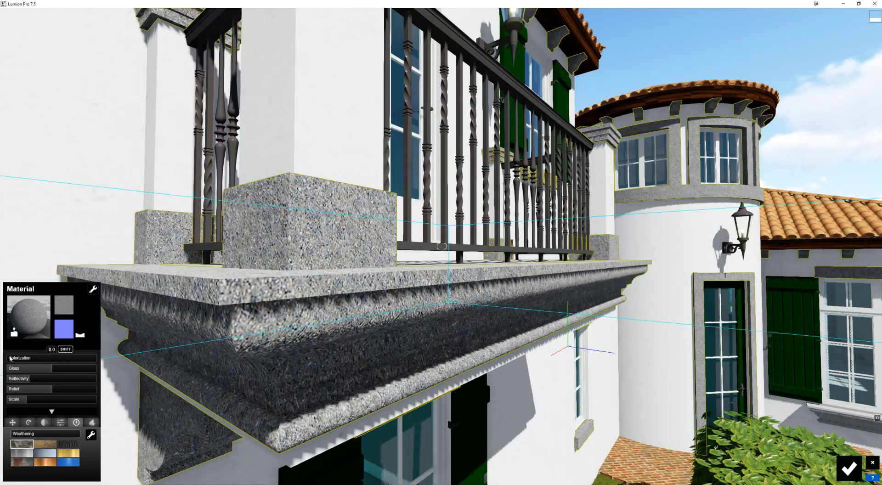
{"action": "left_click_drag", "start_coordinate": [9, 359], "coordinate": [98, 360]}
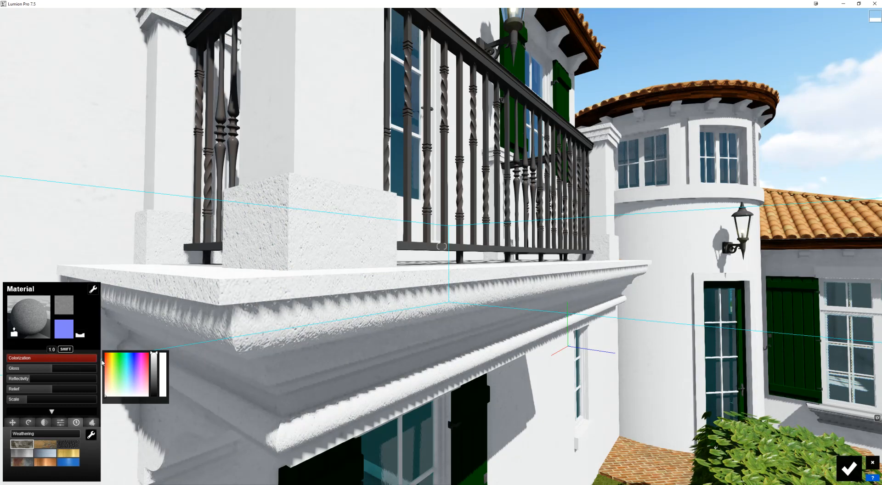
{"action": "left_click_drag", "start_coordinate": [97, 362], "coordinate": [65, 361]}
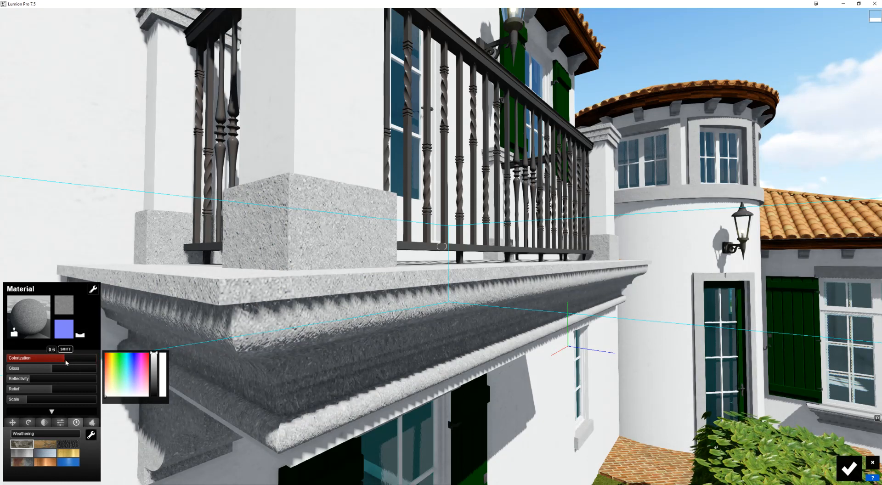
{"action": "left_click_drag", "start_coordinate": [157, 358], "coordinate": [158, 361]}
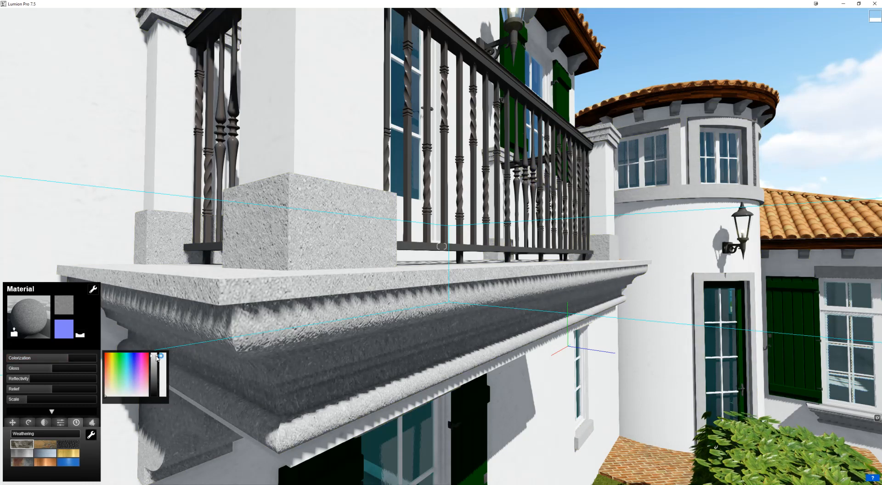
Raise the granite trim's colorization to near maximum while judging it from a distance, and save the material changes.
{"action": "mouse_move", "coordinate": [510, 253]}
{"action": "right_mouse_down"}
{"action": "mouse_move", "coordinate": [503, 257]}
{"action": "mouse_move", "coordinate": [510, 263]}
{"action": "right_mouse_up"}
{"action": "key", "text": "e"}
{"action": "key", "text": "s"}
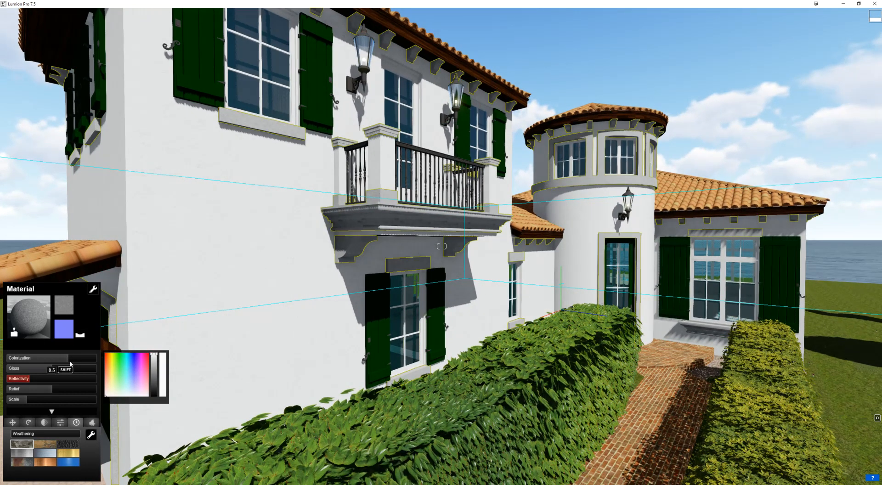
{"action": "left_click_drag", "start_coordinate": [78, 359], "coordinate": [85, 359]}
{"action": "key", "text": "o"}
{"action": "right_click_drag", "start_coordinate": [464, 285], "coordinate": [420, 264]}
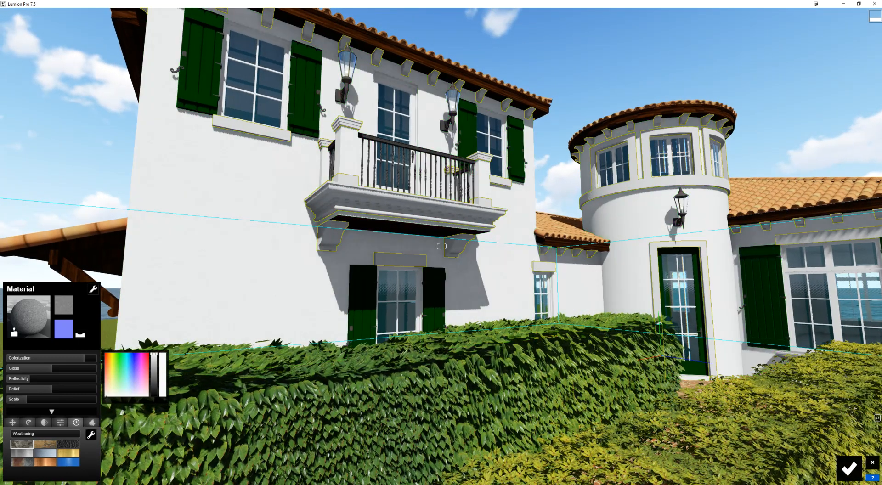
{"action": "left_click", "coordinate": [850, 467]}
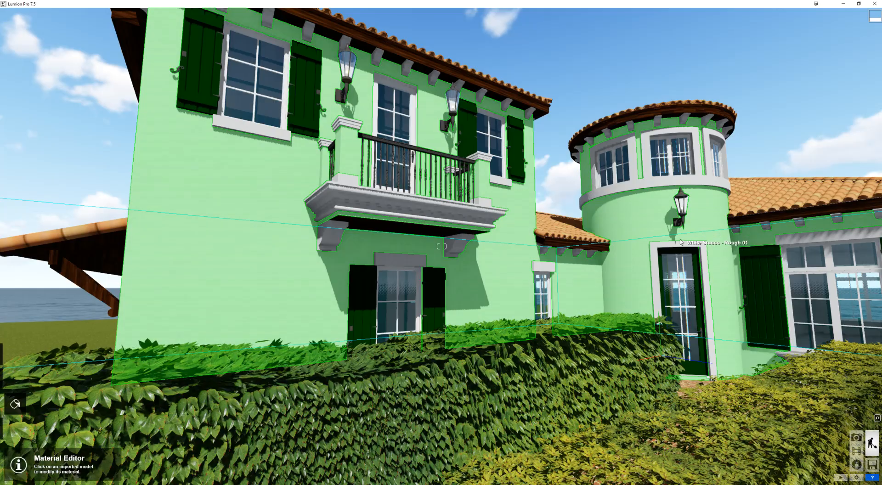
Examine the trim, walls and roof together in a wide view of the whole house.
{"action": "key", "text": "q"}
{"action": "right_click_drag", "start_coordinate": [680, 242], "coordinate": [741, 248]}
{"action": "key", "text": "s"}
{"action": "key", "text": "d"}
{"action": "key", "text": "e"}
{"action": "right_click_drag", "start_coordinate": [742, 202], "coordinate": [675, 195]}
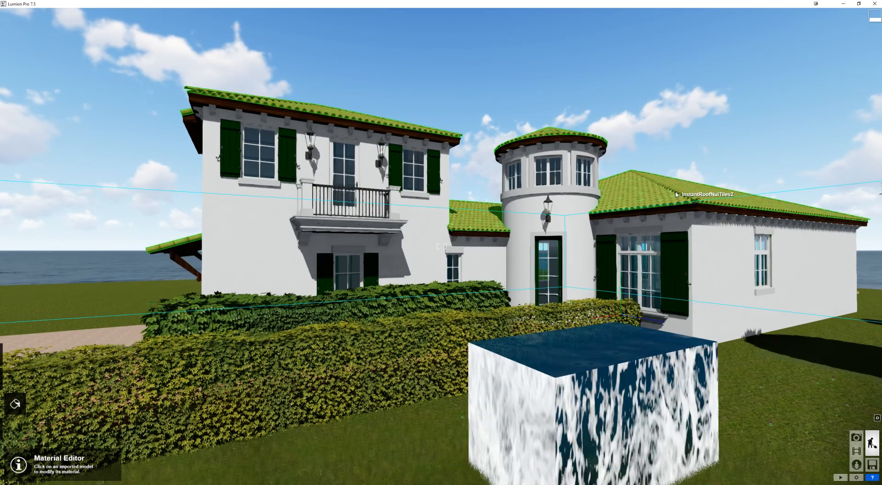